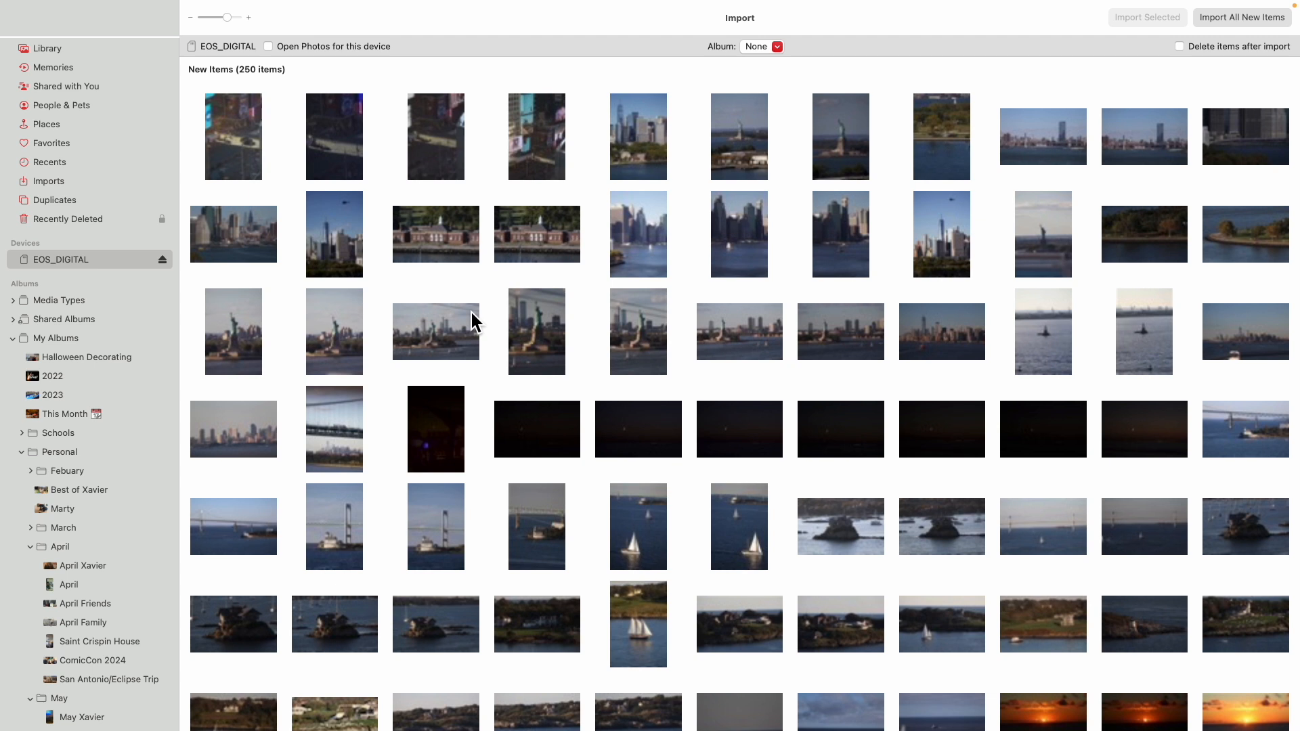
Look through the new items on the EOS_DIGITAL card and import all of them into the library.
scroll(560, 185, "down", 2)
scroll(560, 185, "up", 3)
scroll(561, 189, "down", 5)
scroll(562, 189, "up", 6)
scroll(592, 179, "down", 3)
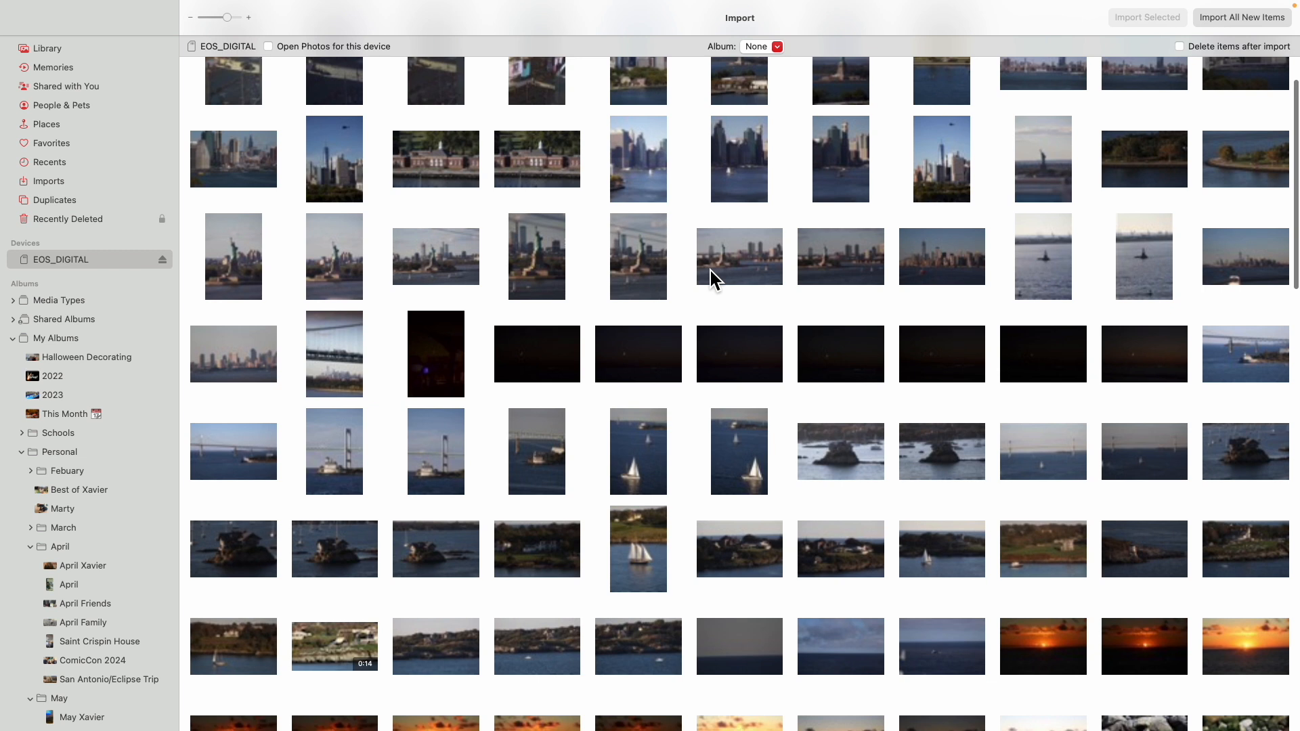
scroll(714, 277, "up", 3)
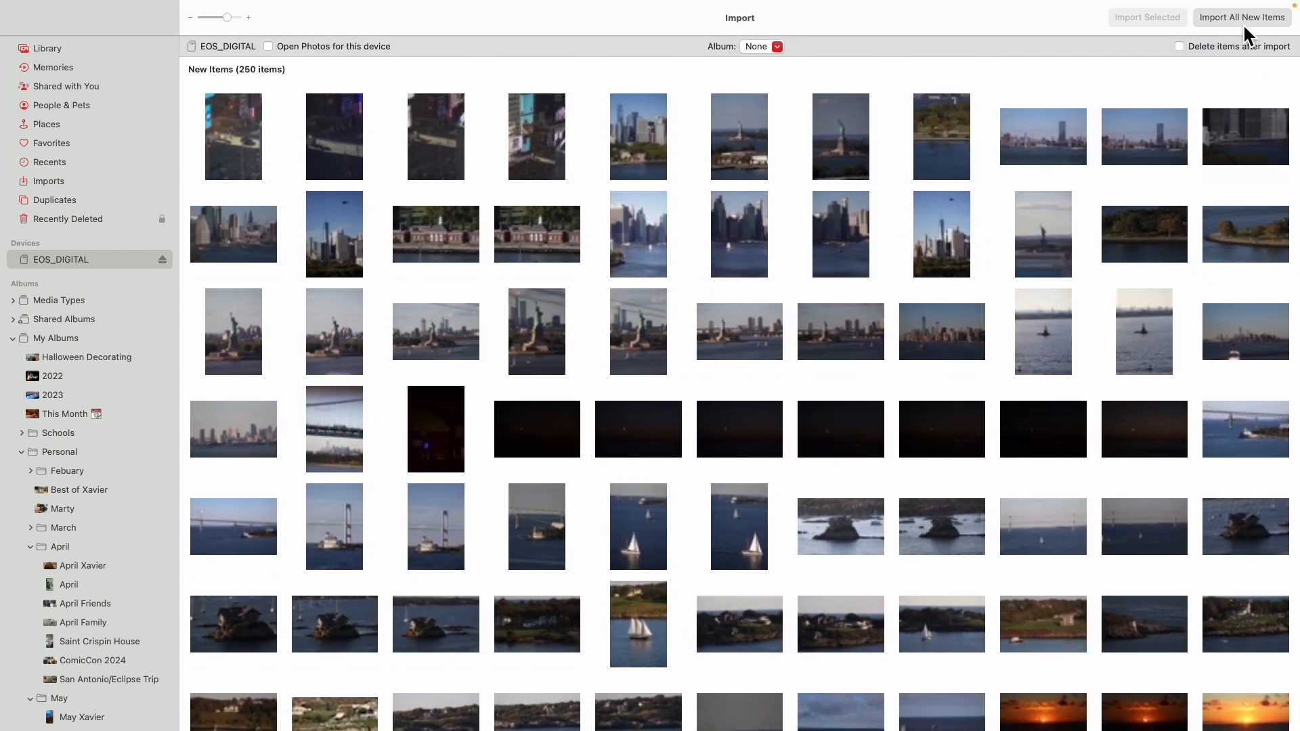
left_click(1245, 21)
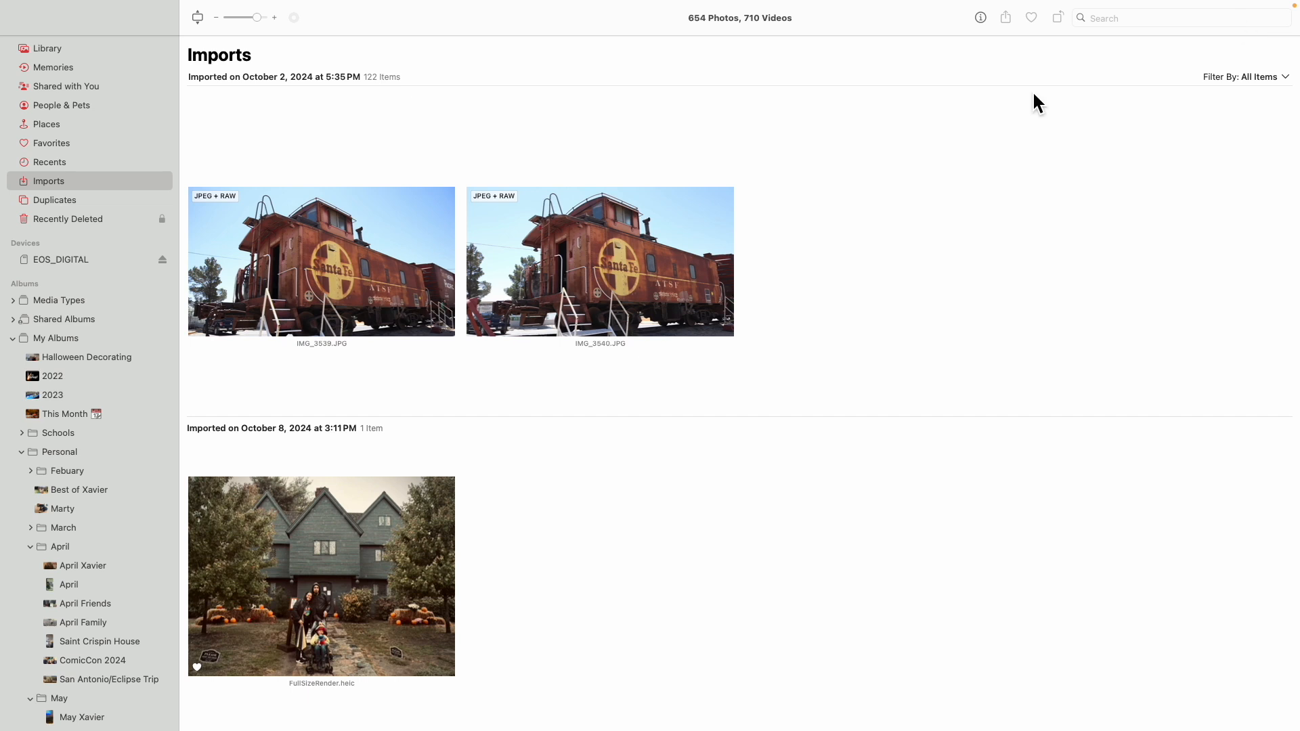
Open the Not in an Album smart album, examine its matching condition, and leave it without making changes.
scroll(22, 384, "down", 7)
scroll(23, 384, "down", 10)
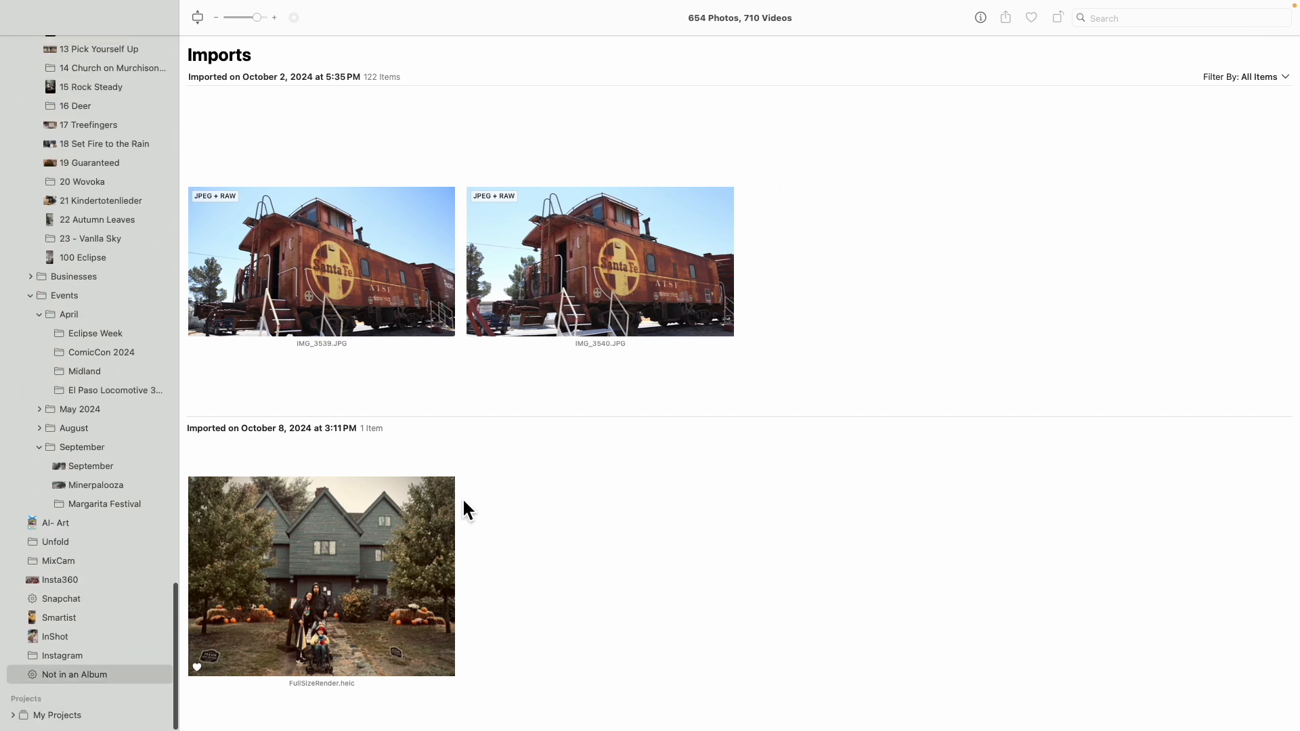
left_click(106, 675)
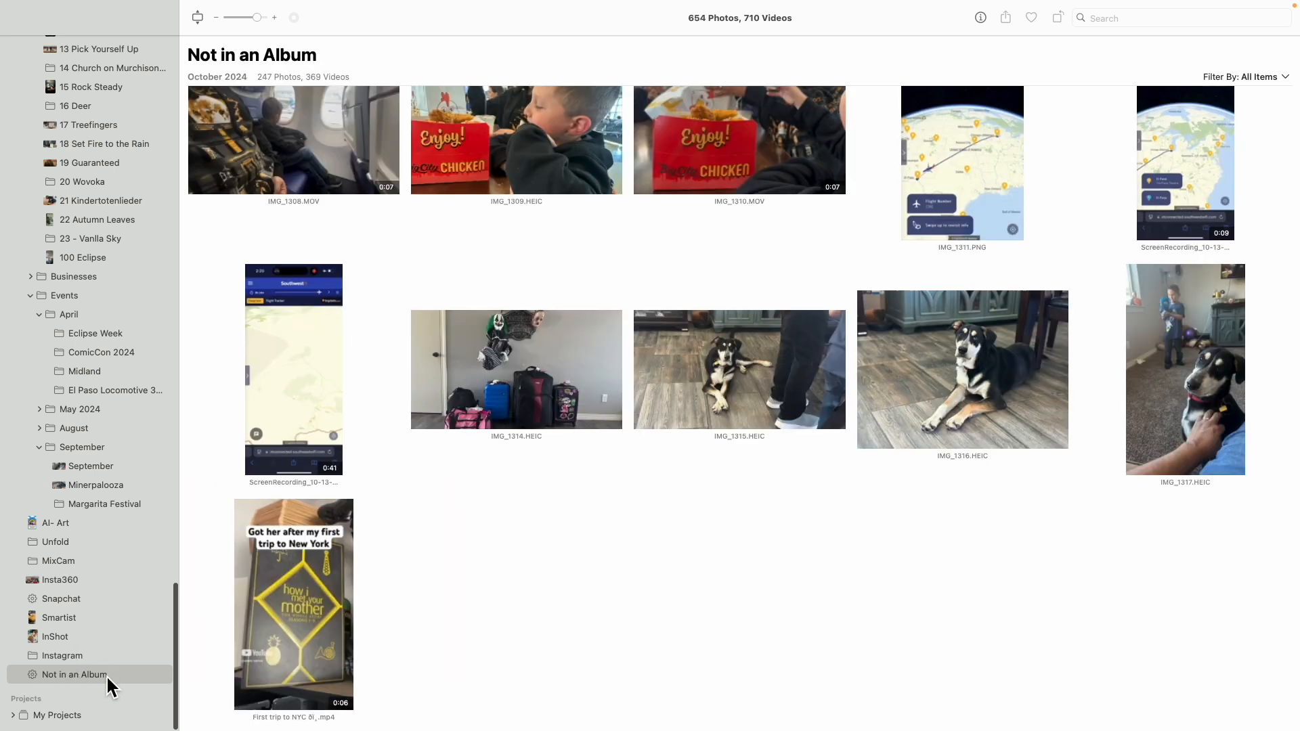
right_click(106, 675)
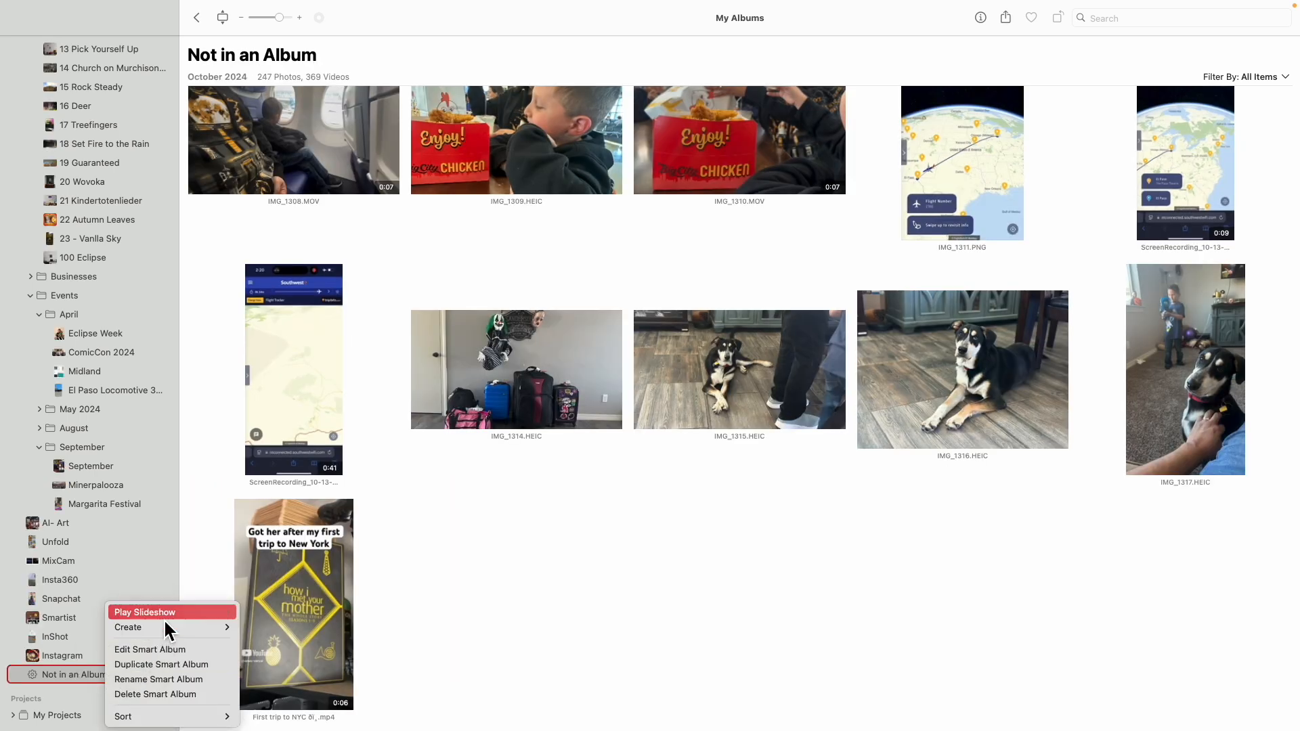
left_click(161, 647)
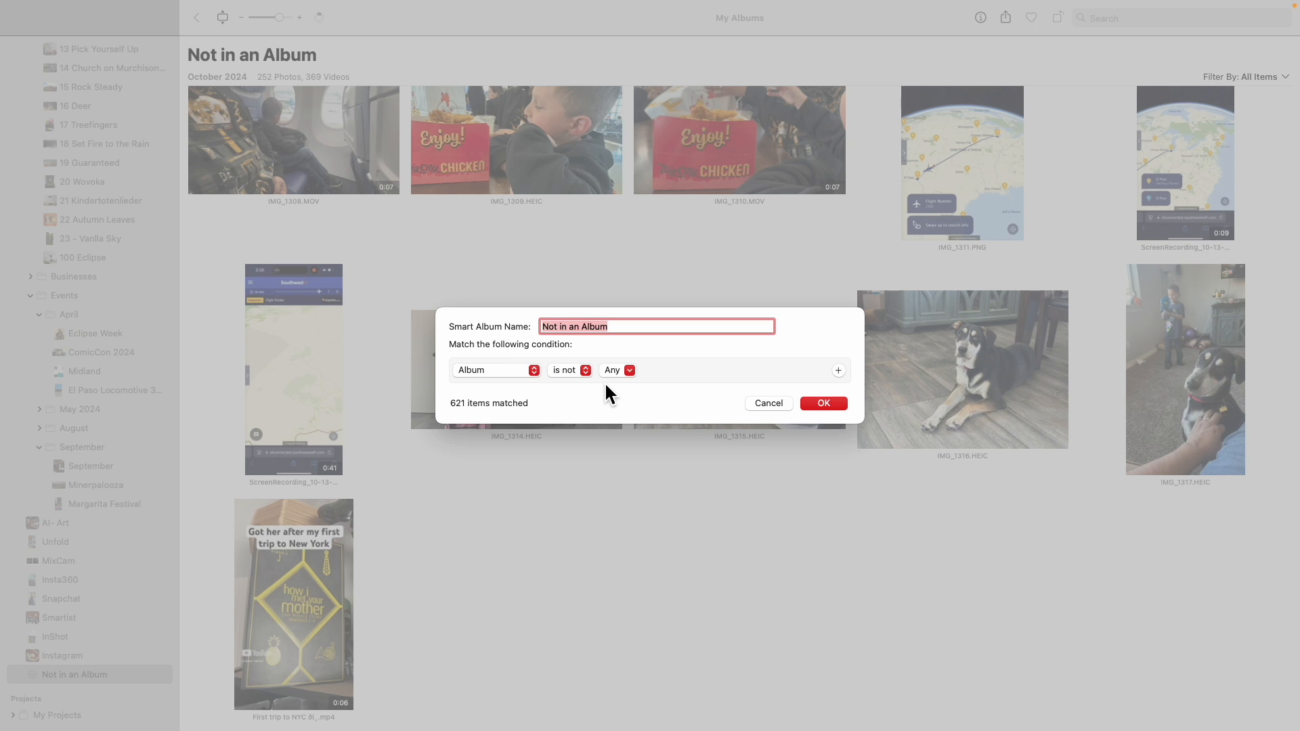
left_click(782, 402)
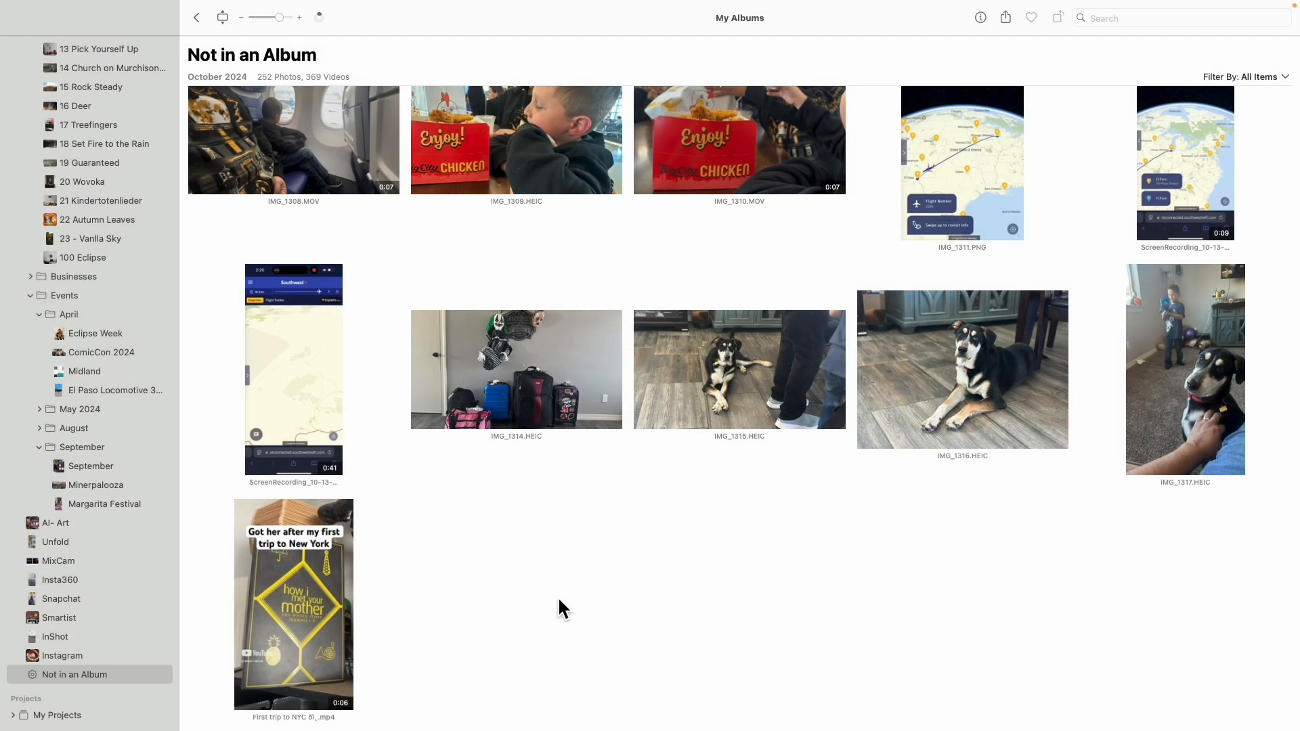
left_click(319, 18)
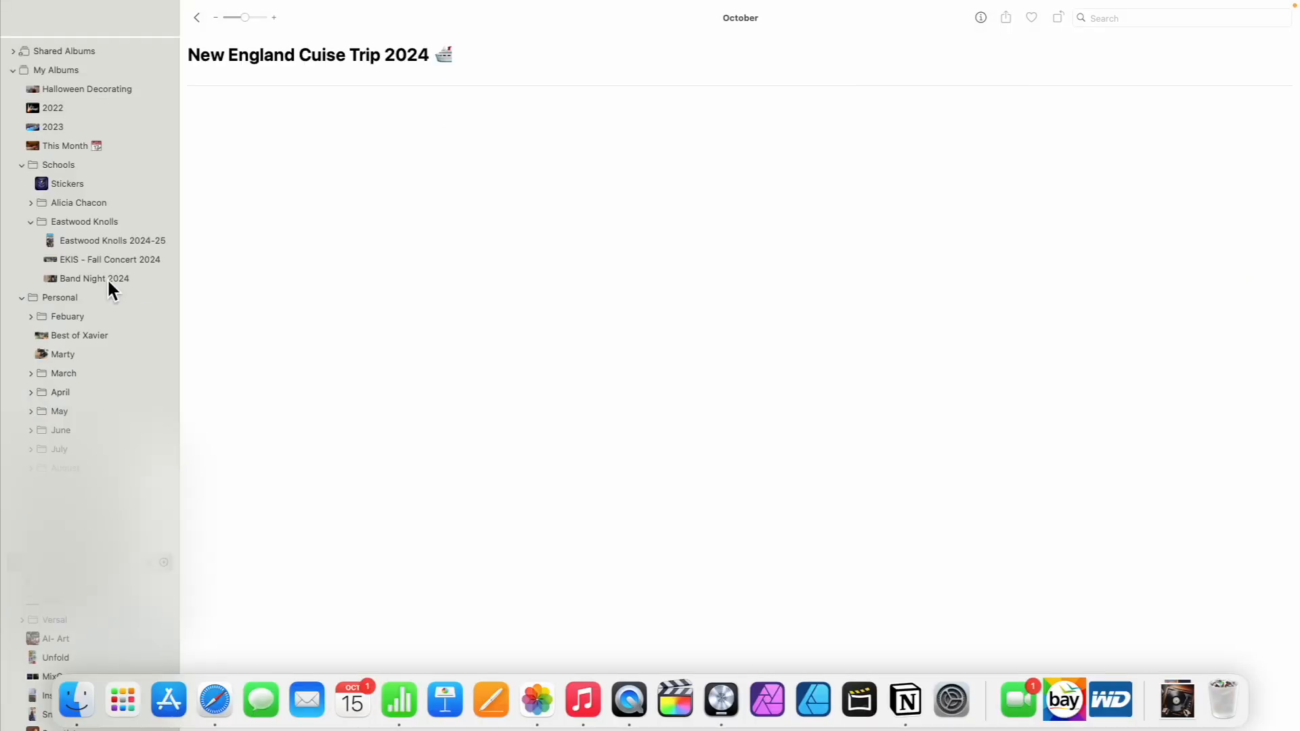
Open the Imports collection and look through the photos imported on October 14, 2024.
scroll(110, 284, "up", 10)
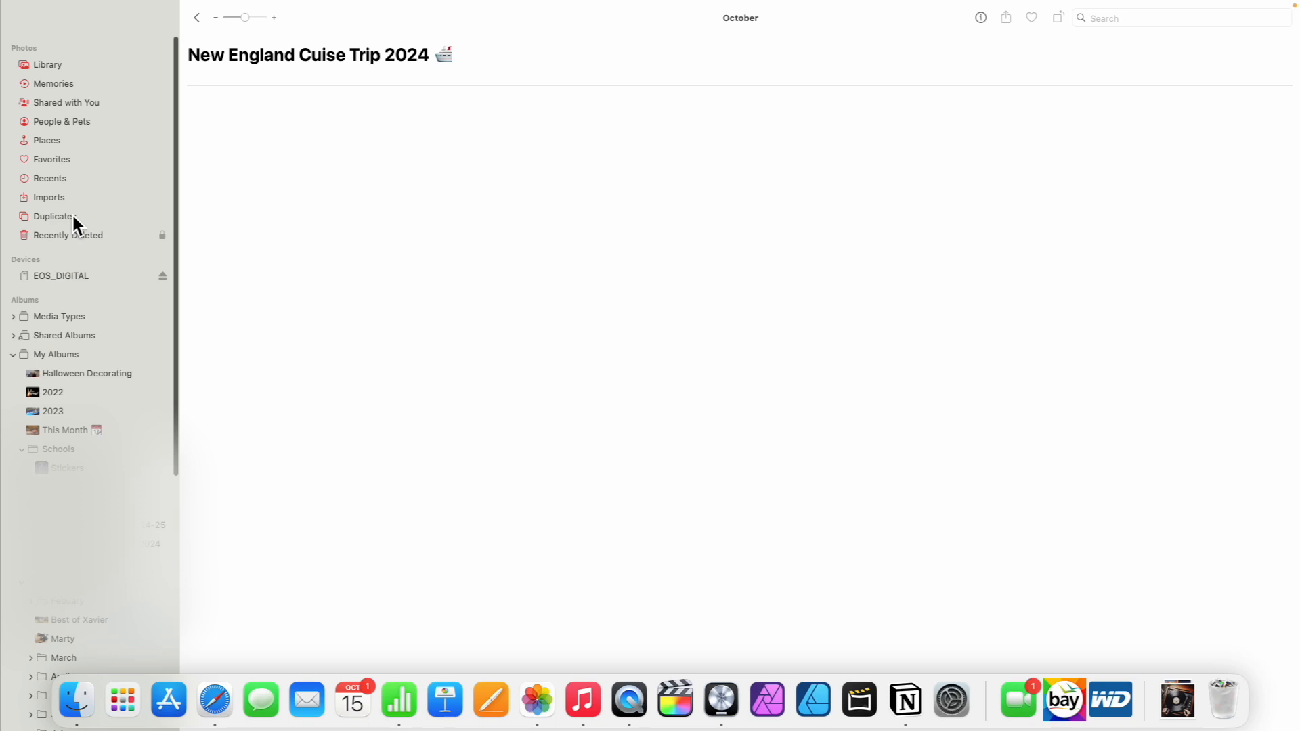
left_click(55, 196)
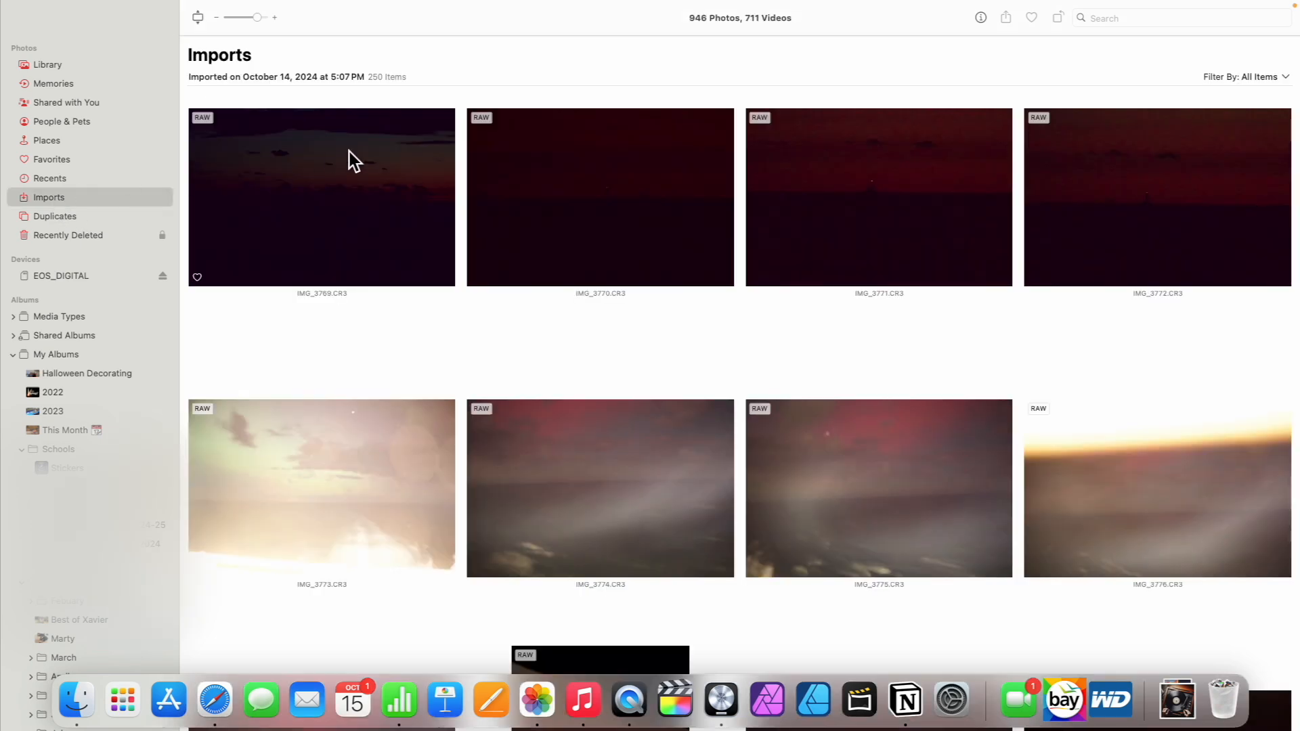
scroll(310, 330, "down", 20)
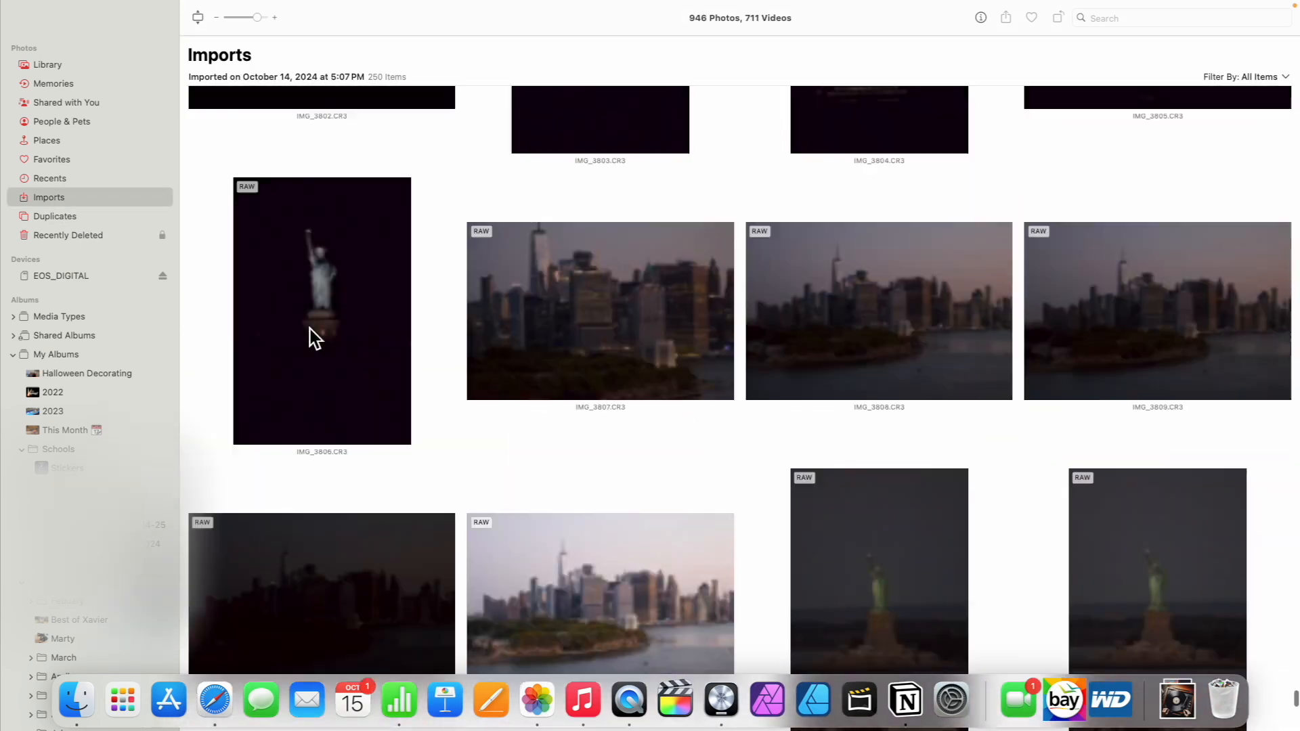
scroll(310, 330, "down", 20)
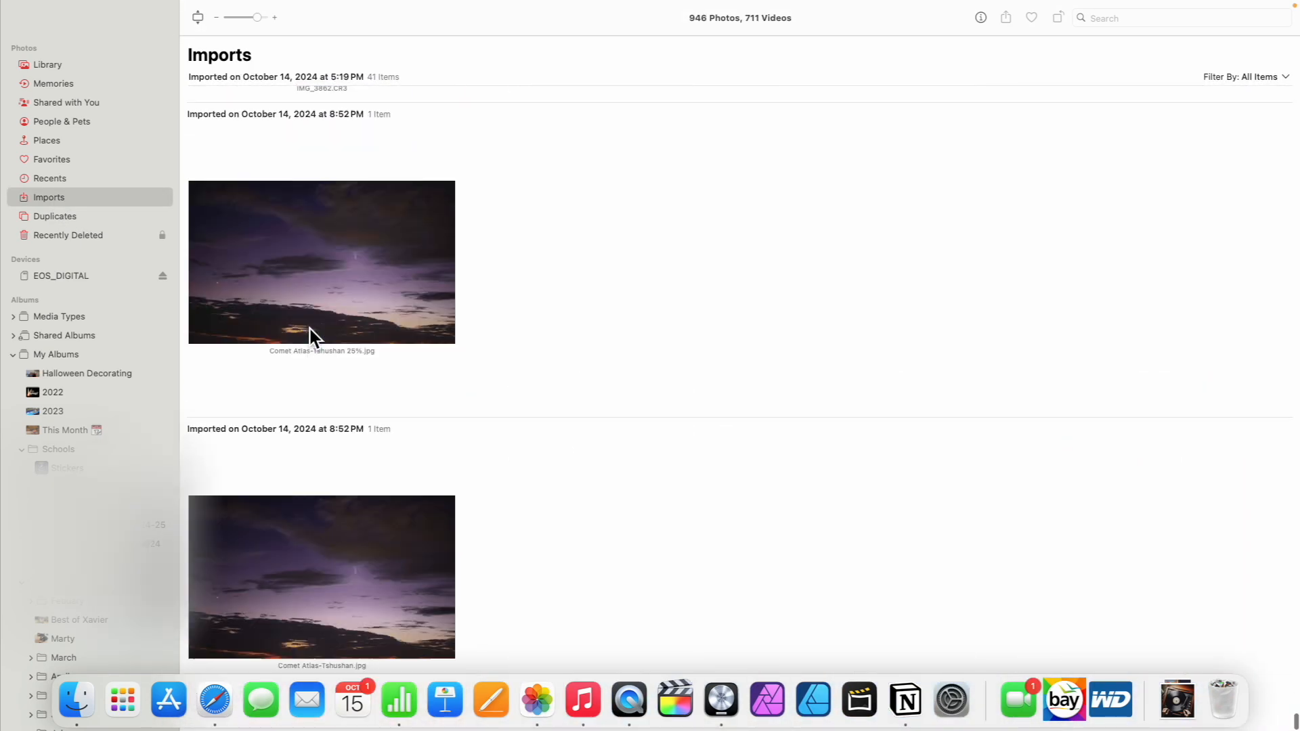
scroll(310, 330, "up", 10)
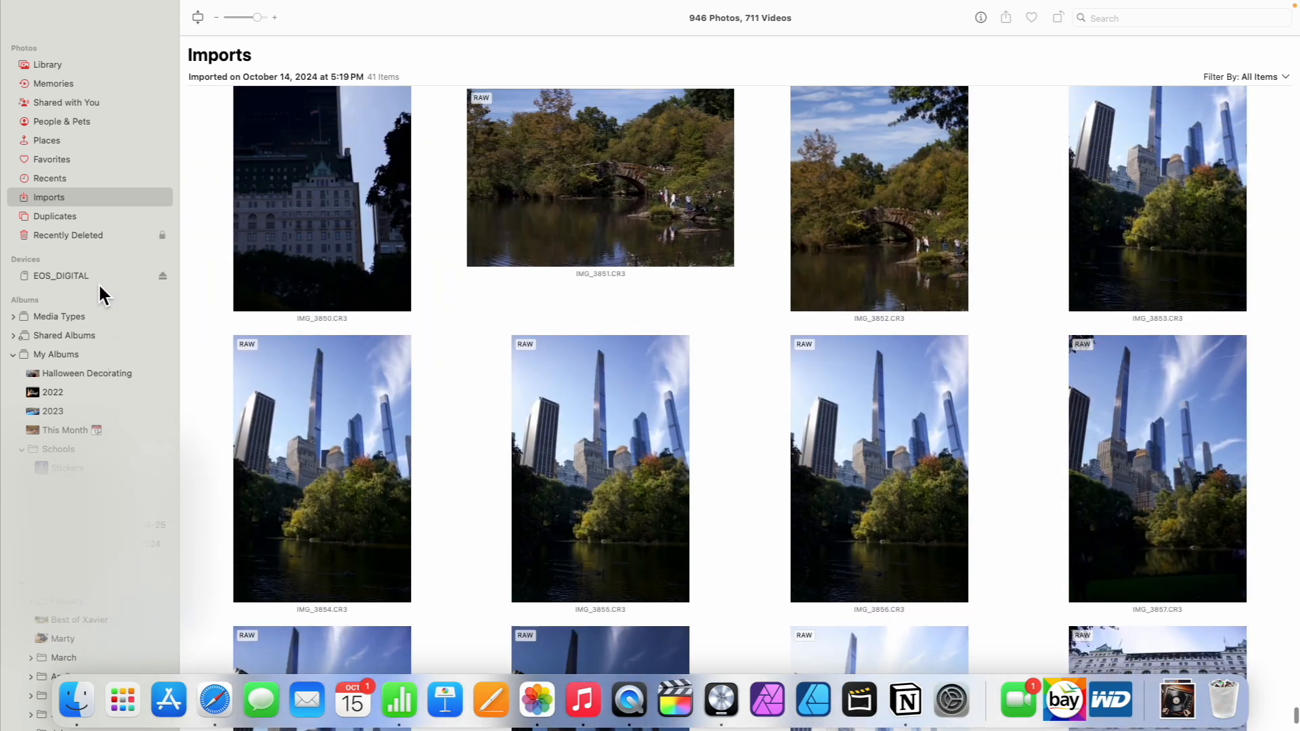
Return to the Not in an Album smart album and review its most recent photos and videos.
scroll(99, 284, "down", 12)
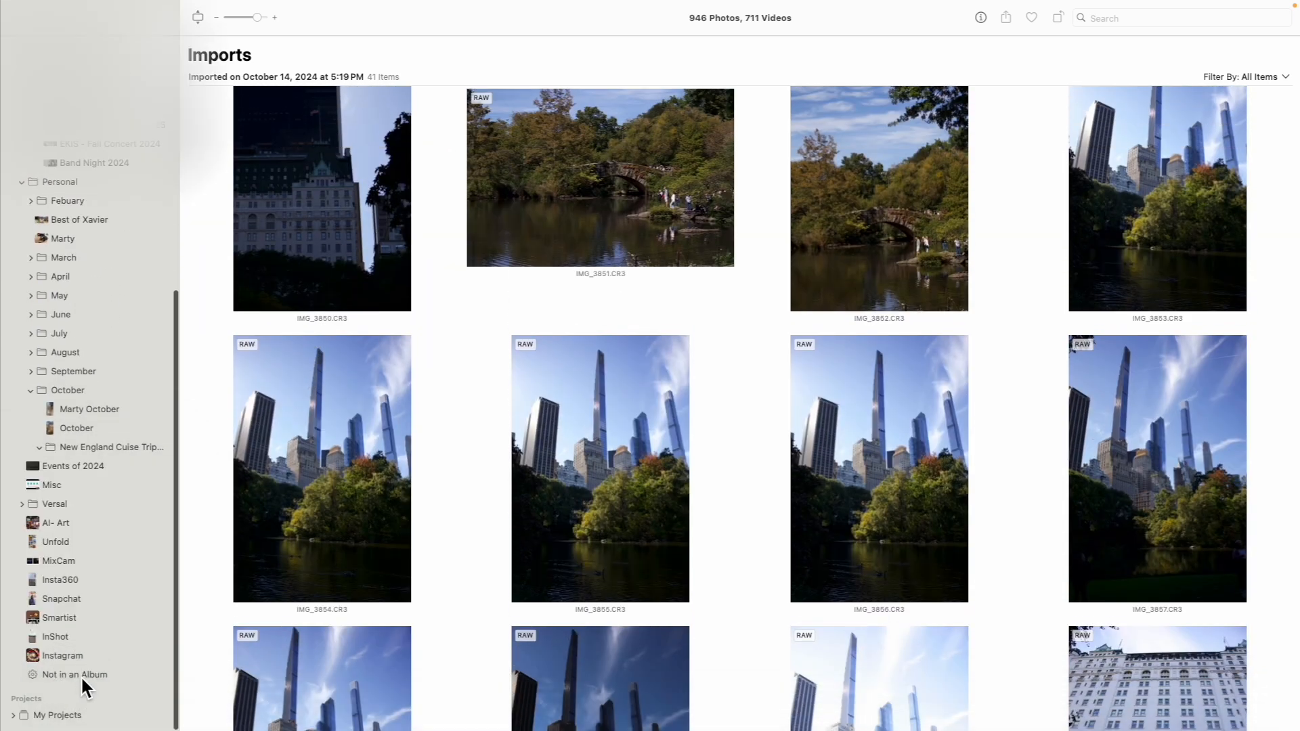
left_click(82, 676)
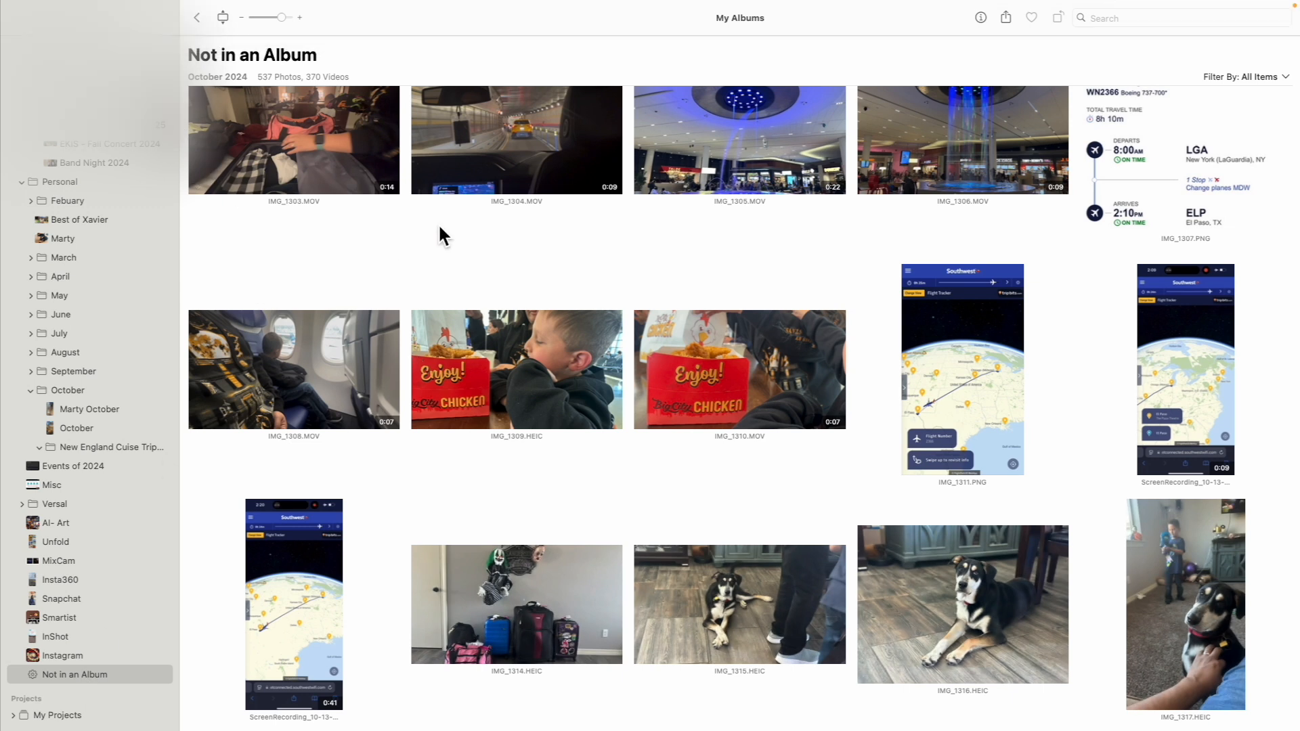
scroll(440, 226, "down", 1)
scroll(1076, 602, "down", 1)
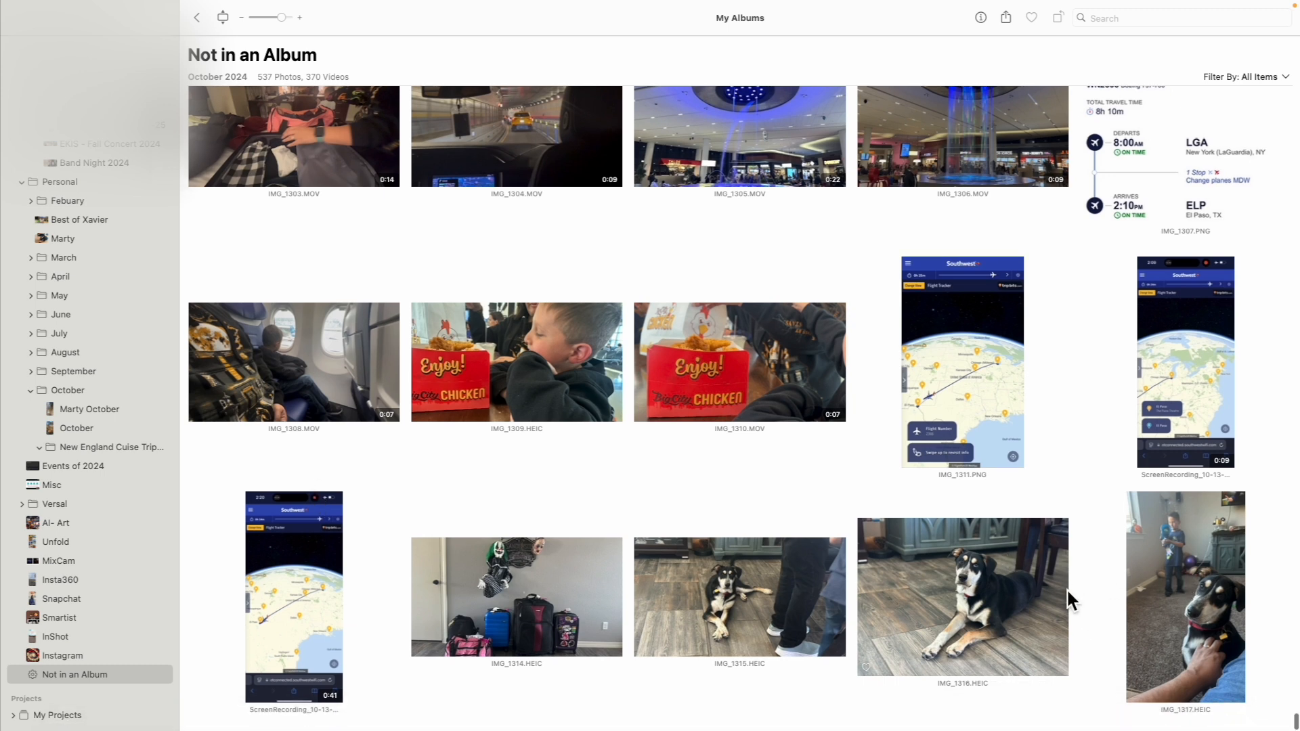
scroll(1075, 535, "up", 1)
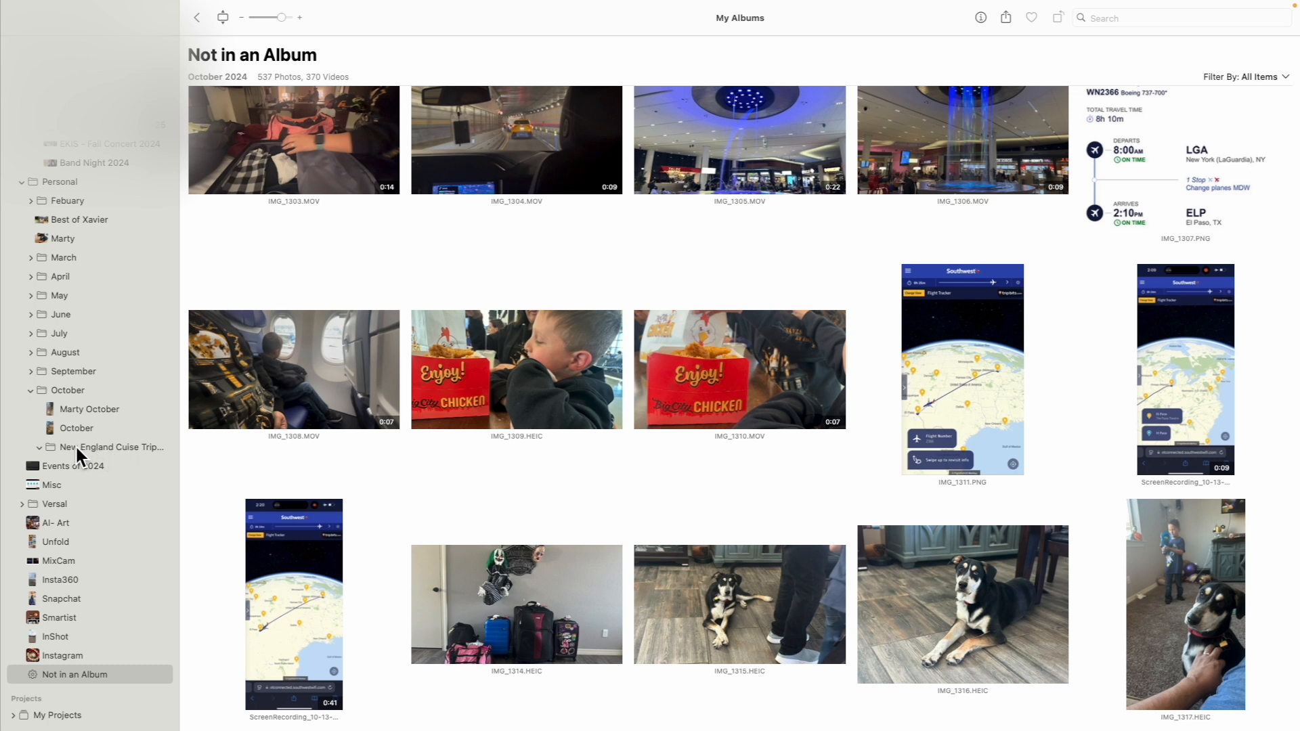
Create a new album named Coming Home inside the New England Cuise Trip 2024 folder.
left_click(101, 447)
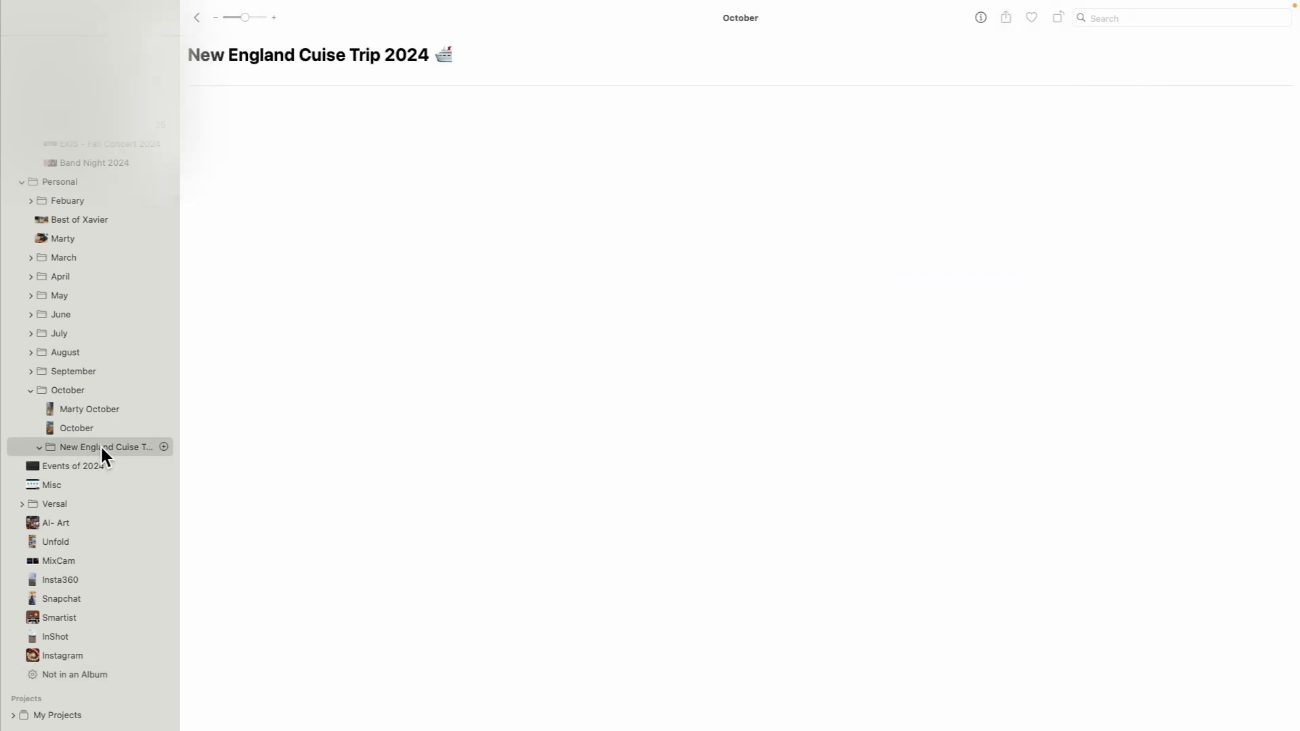
left_click(96, 10)
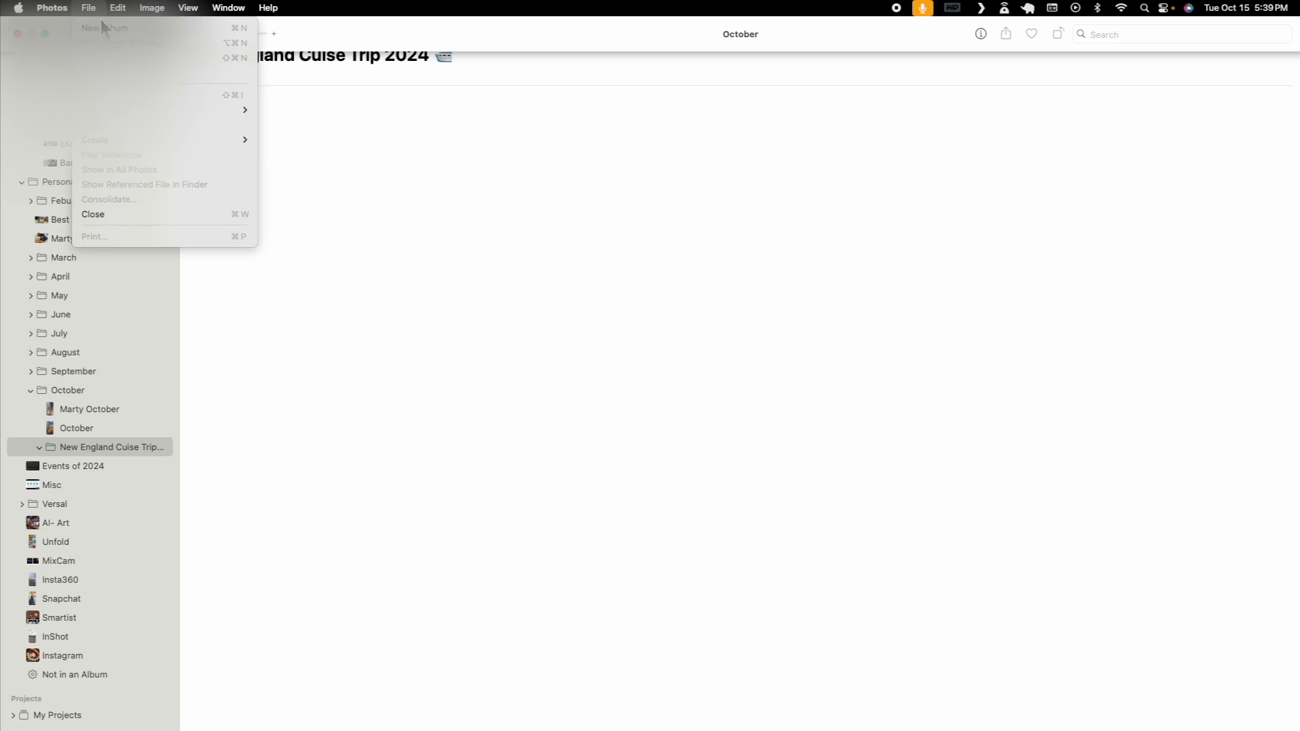
left_click(364, 241)
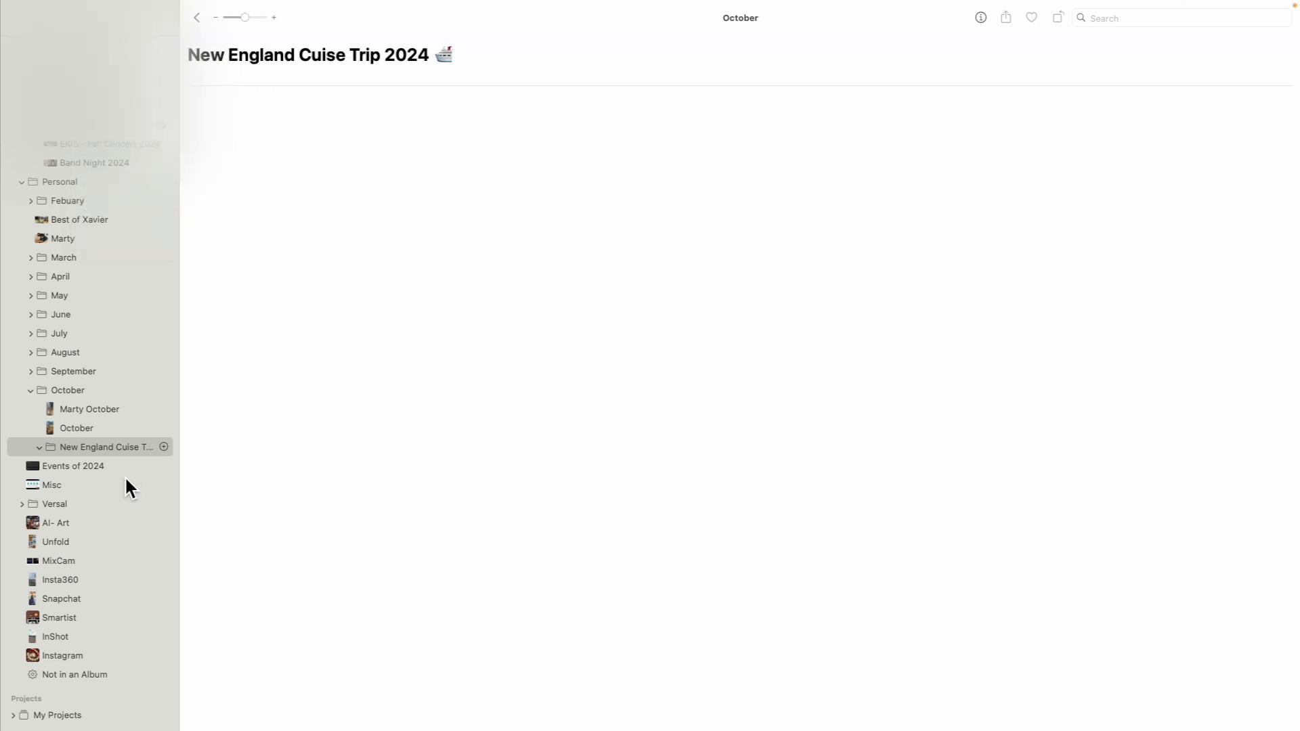
left_click(93, 8)
left_click(102, 28)
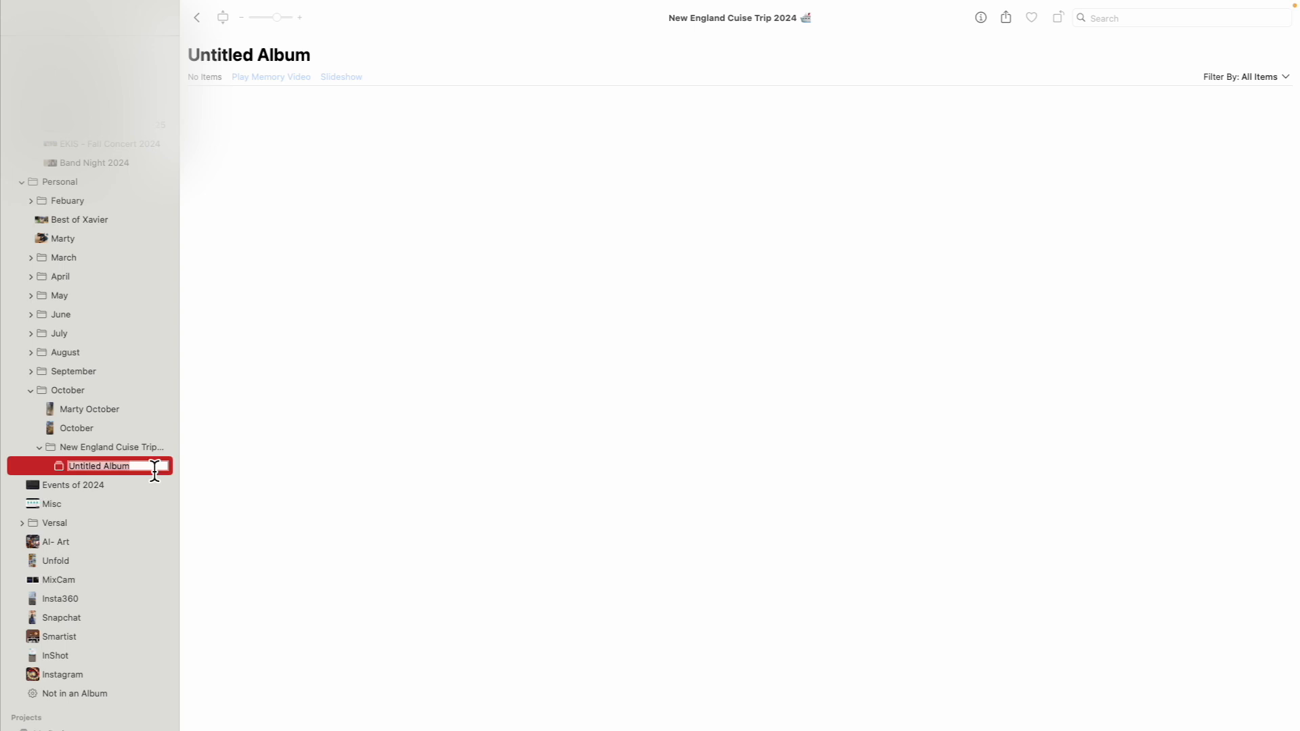
type("Coming Home")
key("Return")
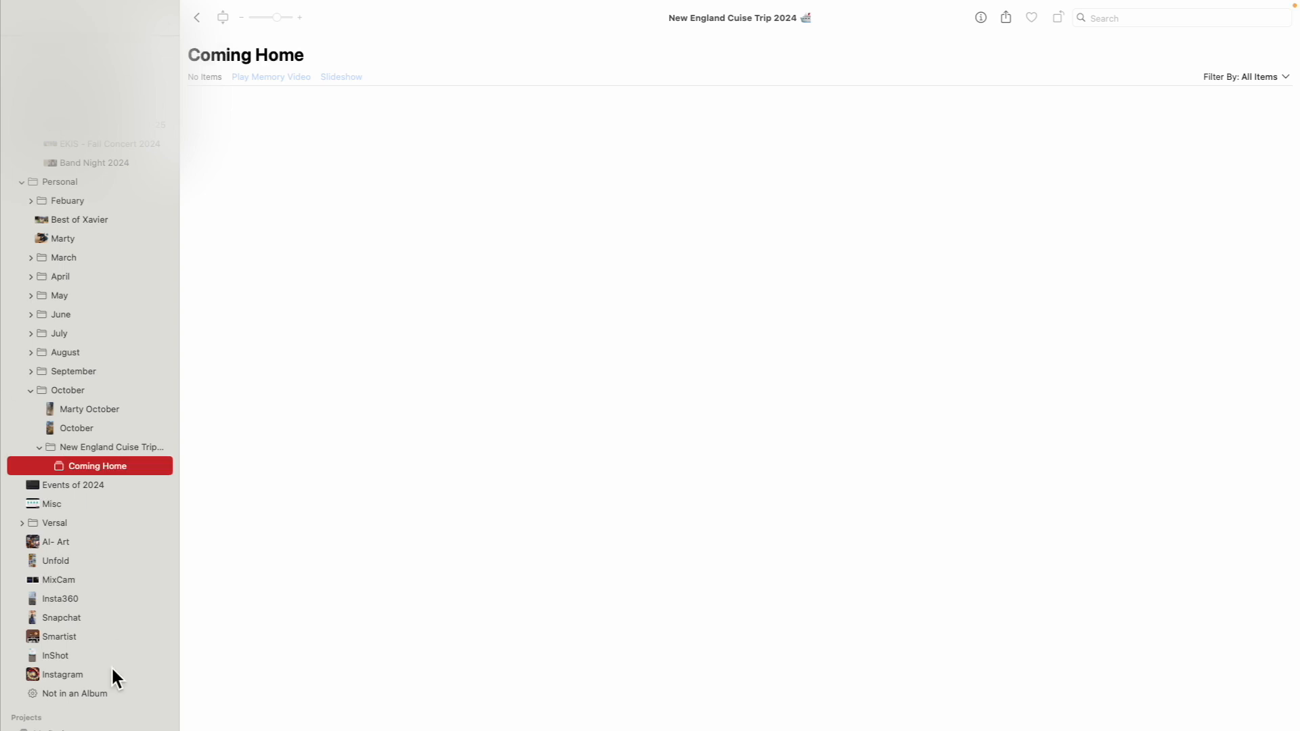
Add the unsorted items from IMG_1304.MOV through IMG_1317.HEIC in Not in an Album to the Coming Home album.
left_click(106, 695)
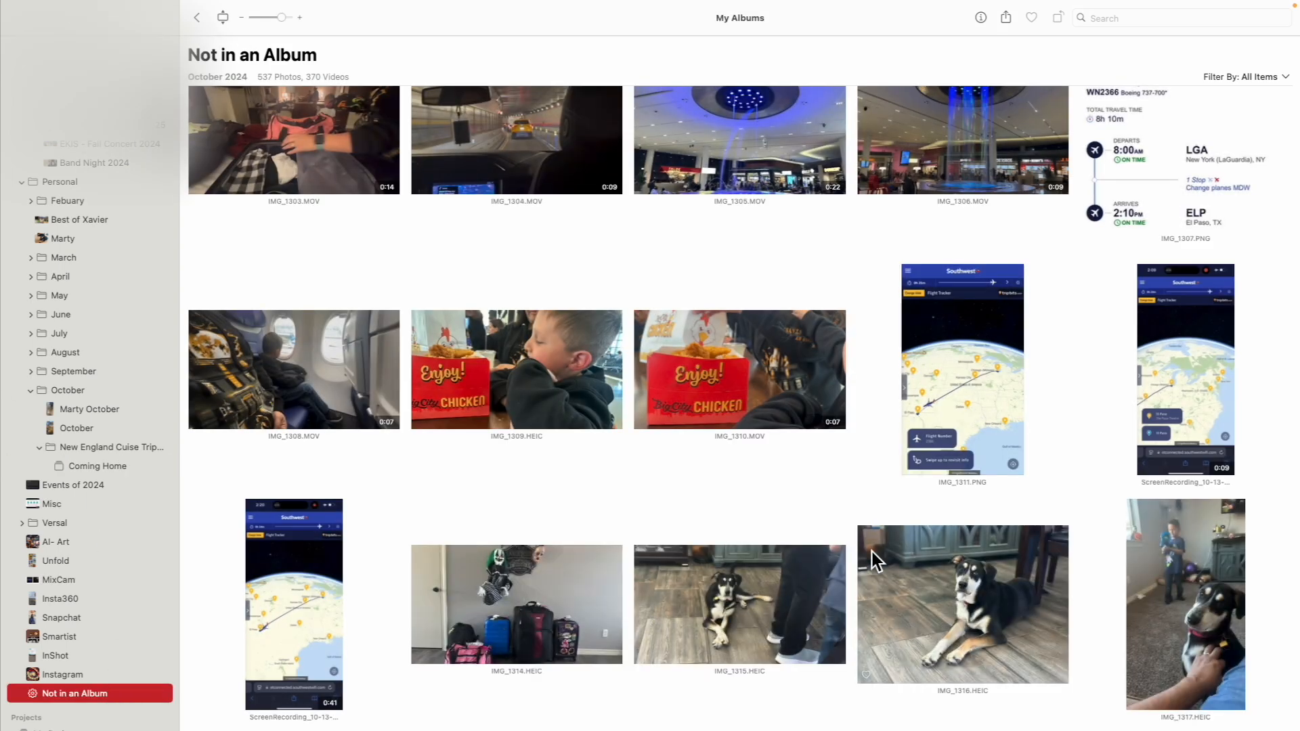
left_click(1194, 601)
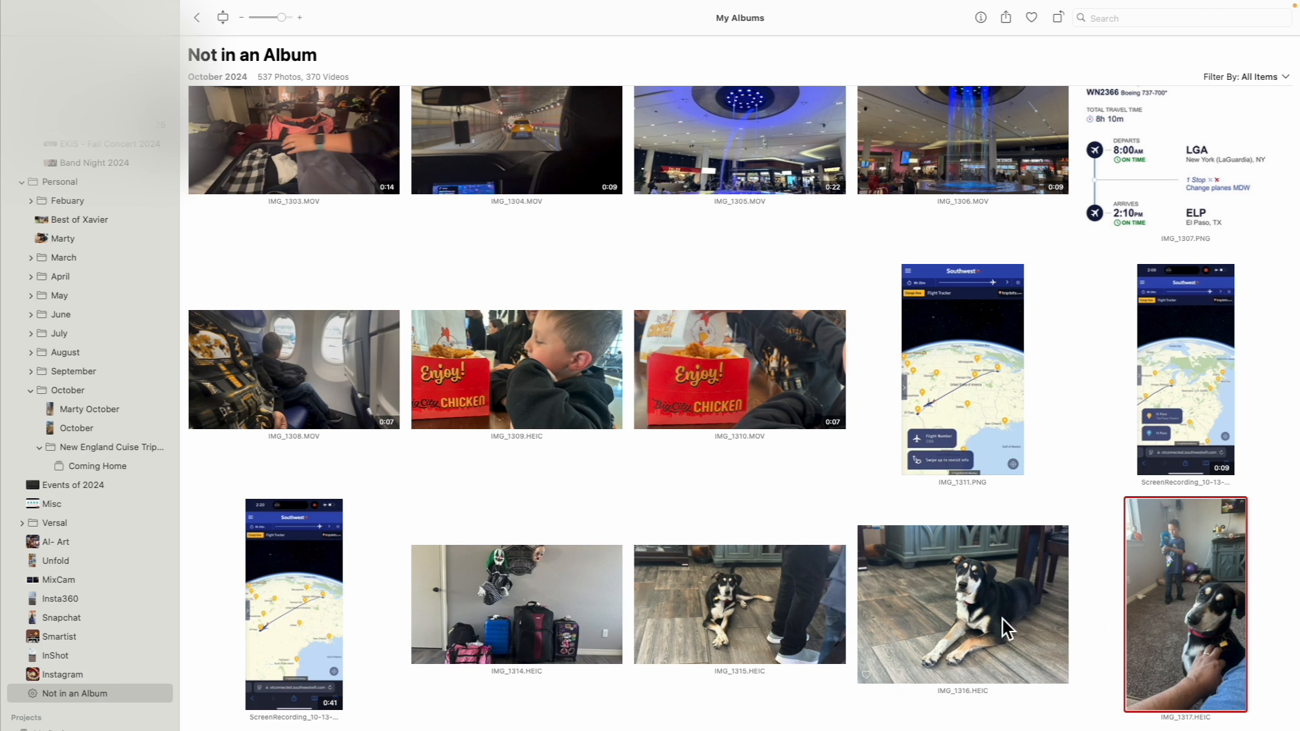
scroll(1003, 619, "up", 5)
scroll(1003, 620, "up", 6)
scroll(1003, 622, "down", 1)
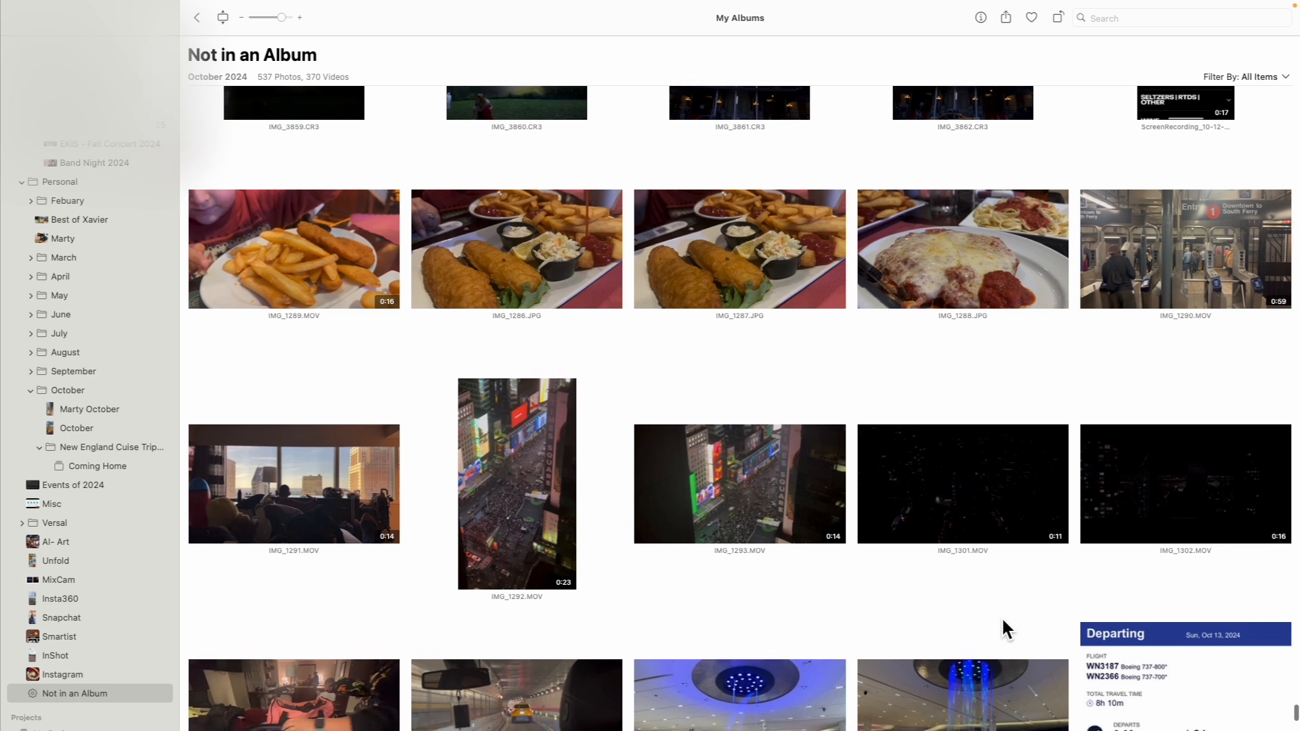
scroll(1002, 620, "down", 5)
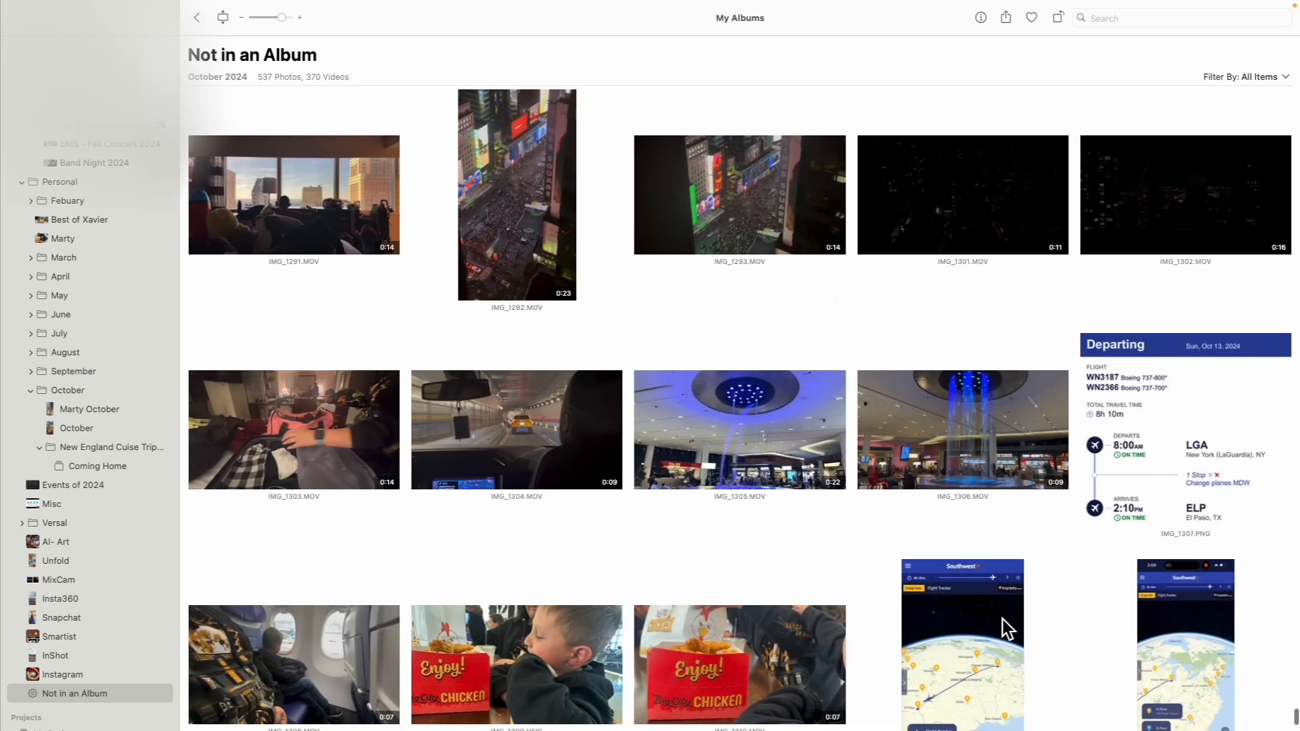
scroll(1003, 620, "down", 2)
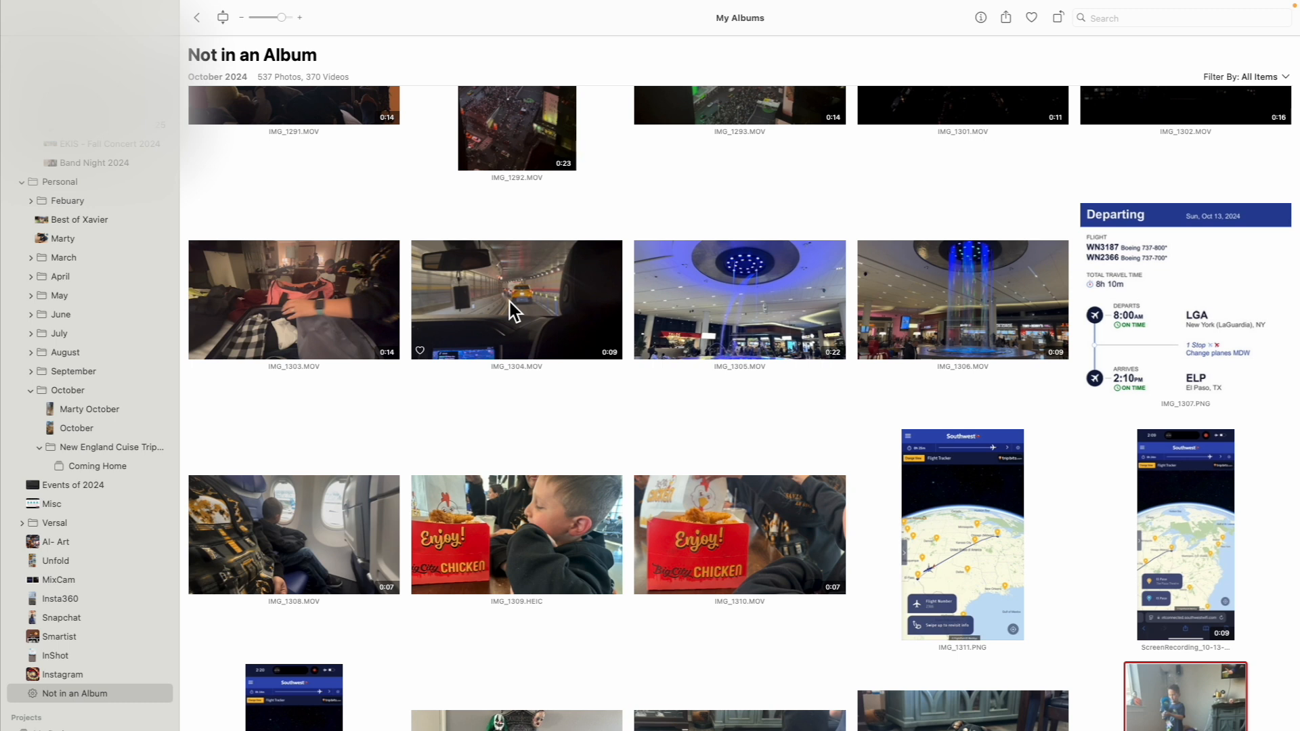
left_click(510, 301, "shift")
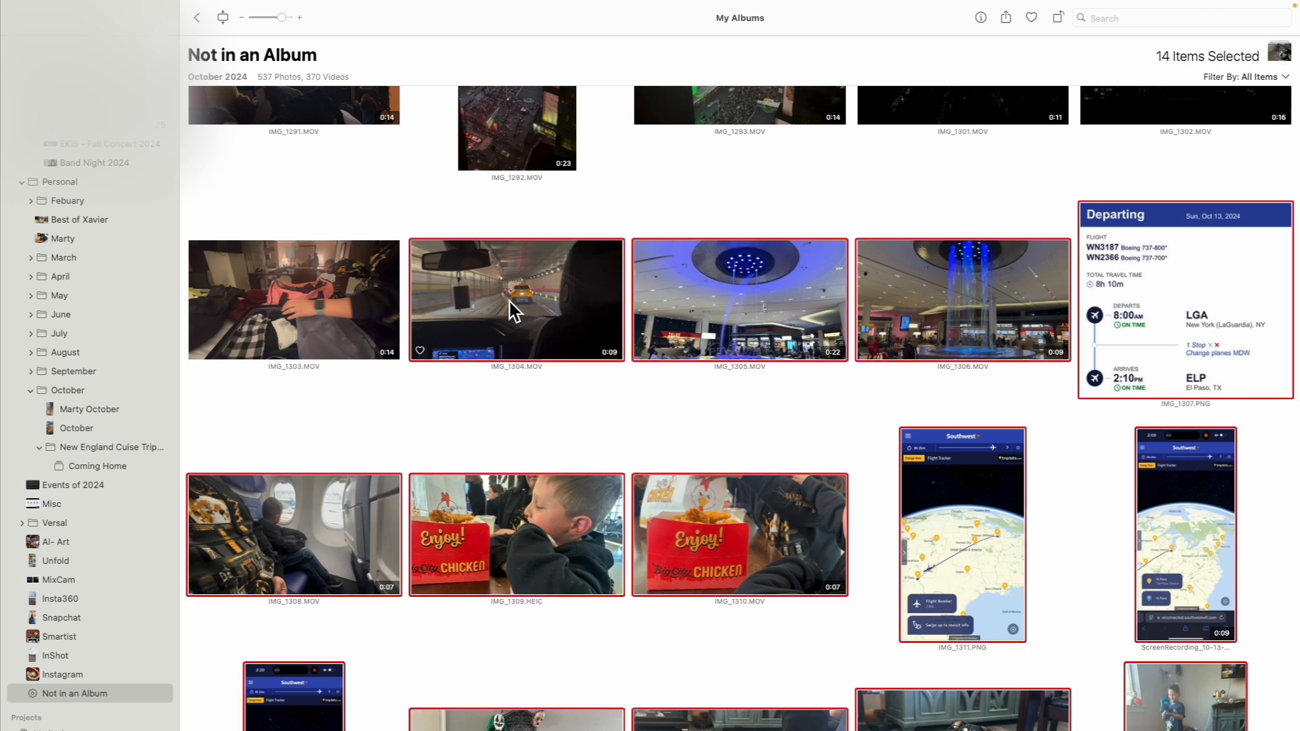
scroll(594, 457, "down", 3)
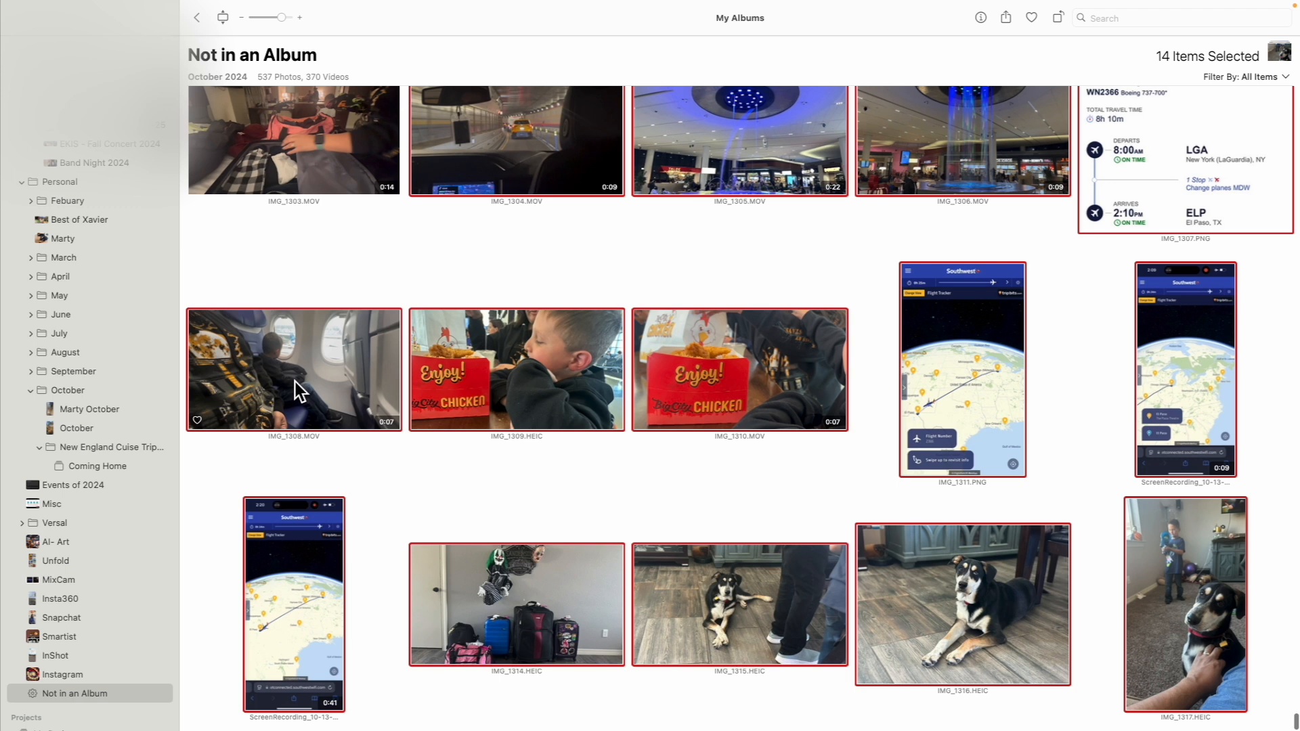
left_click_drag(295, 381, 117, 474)
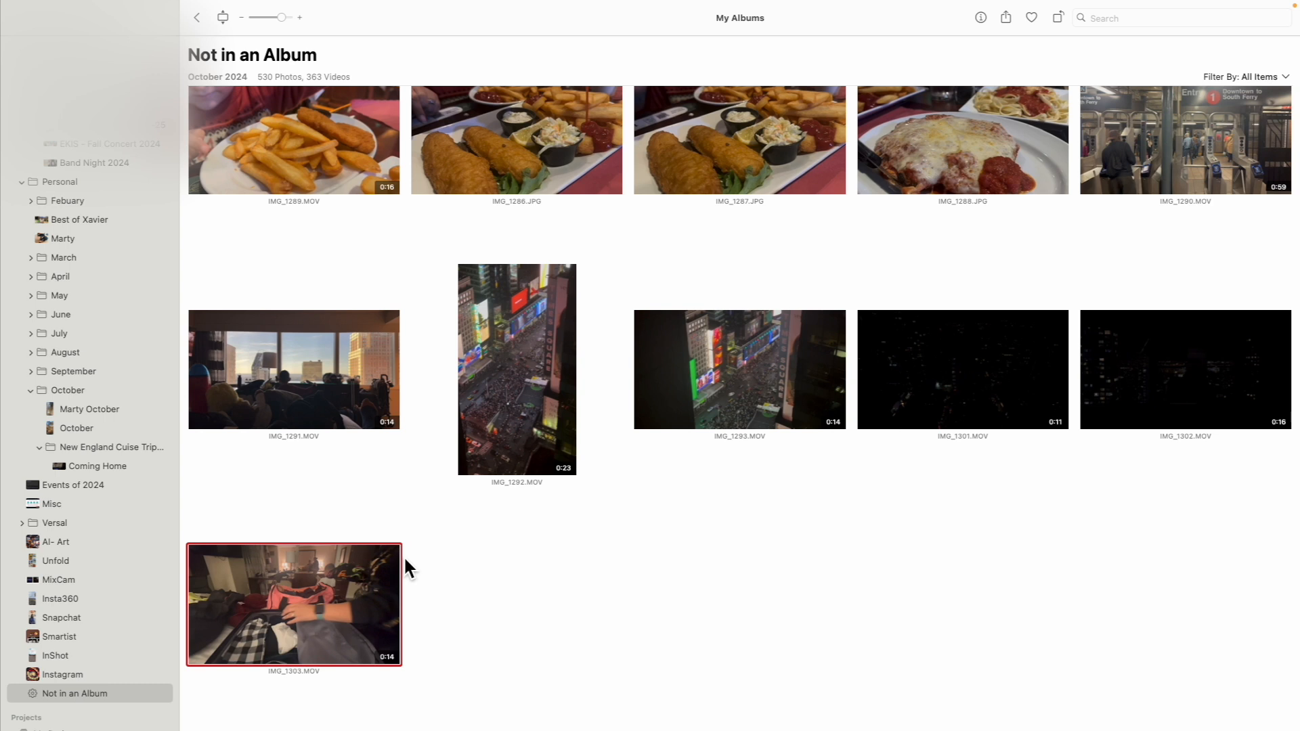
left_click(86, 696)
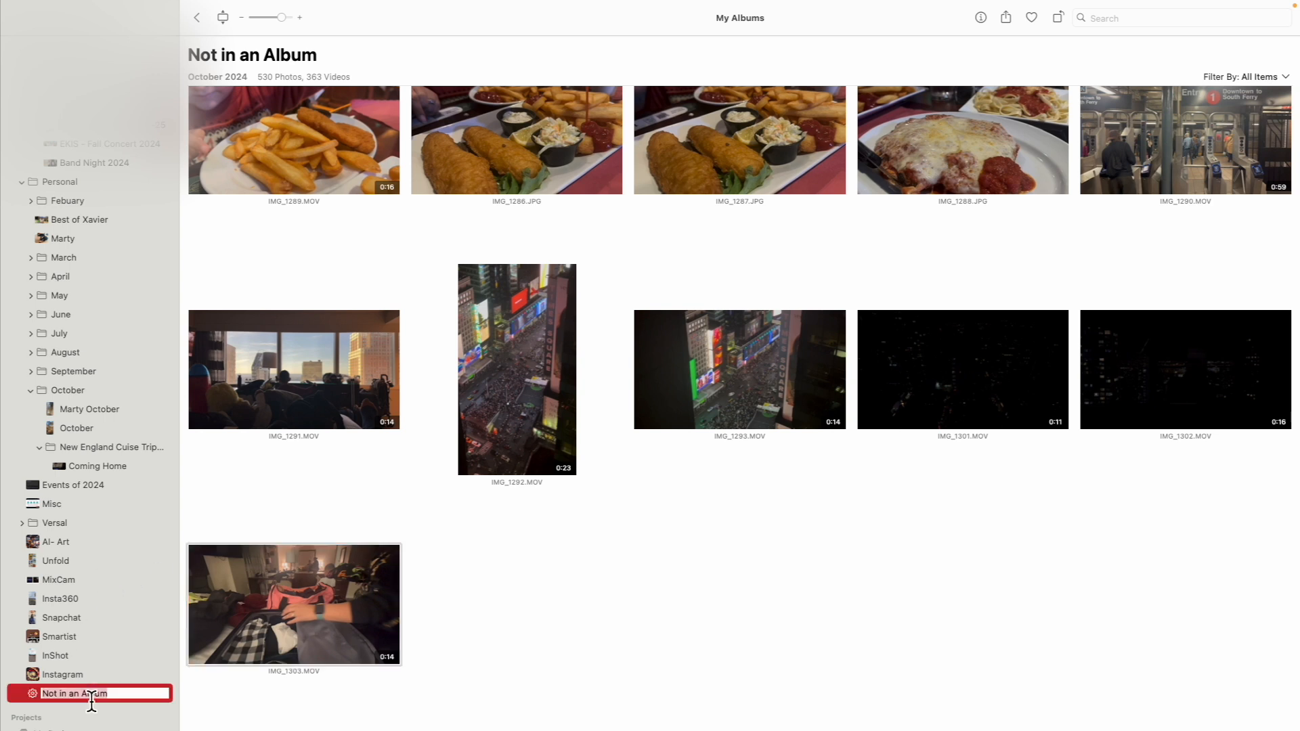
left_click(243, 704)
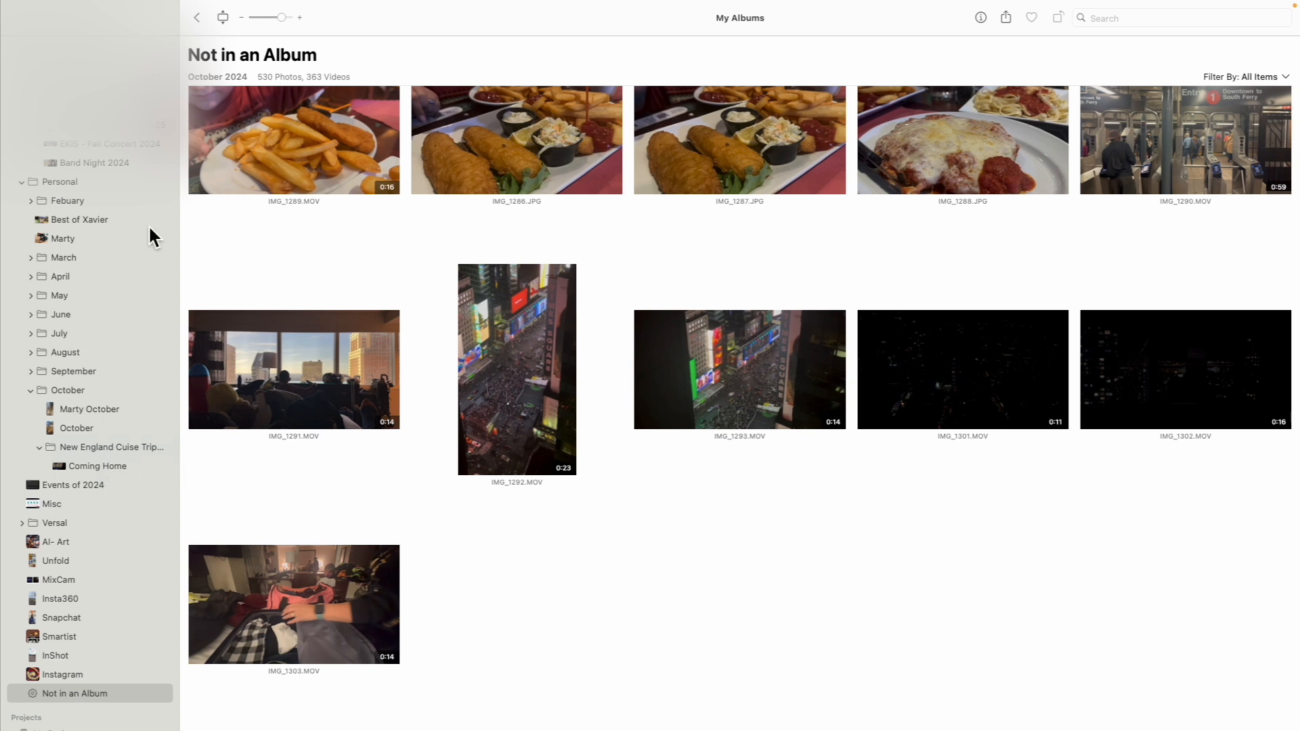
Search the photo library for "insta".
mouse_move(94, 5)
scroll(104, 453, "down", 2)
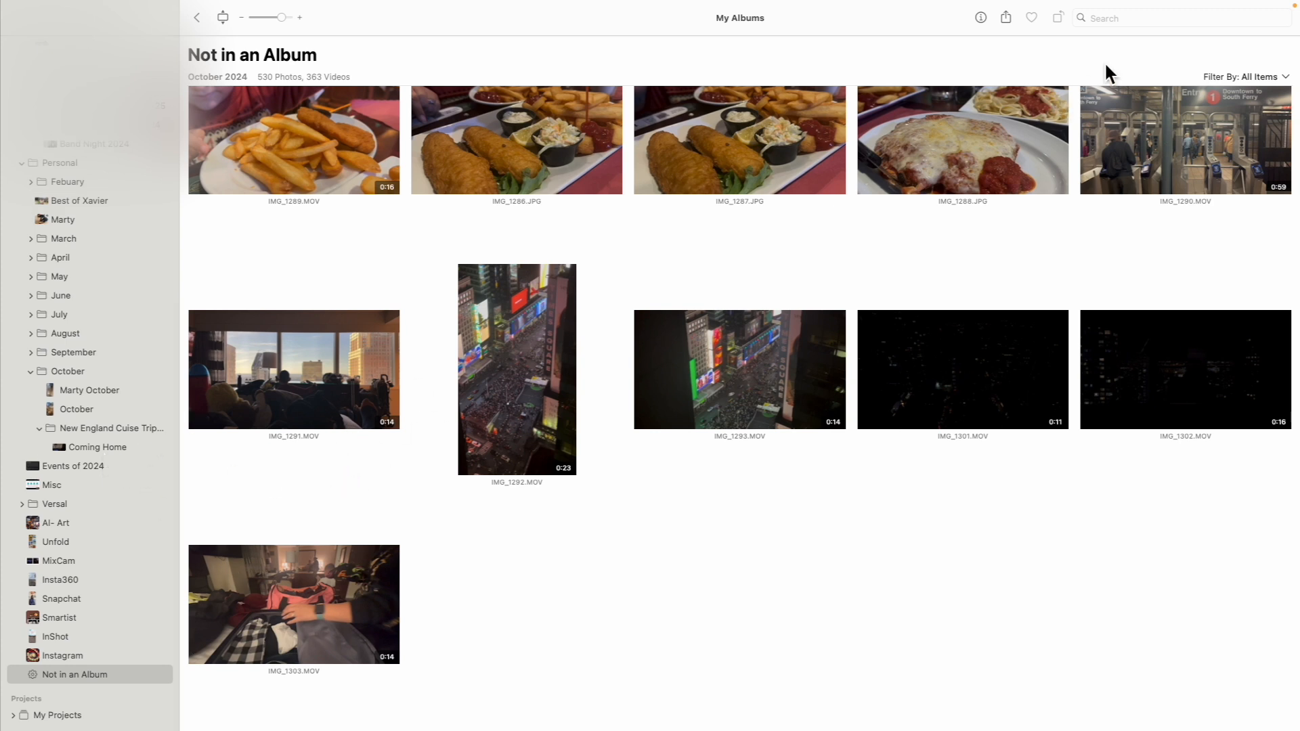
left_click(1131, 21)
type("insta")
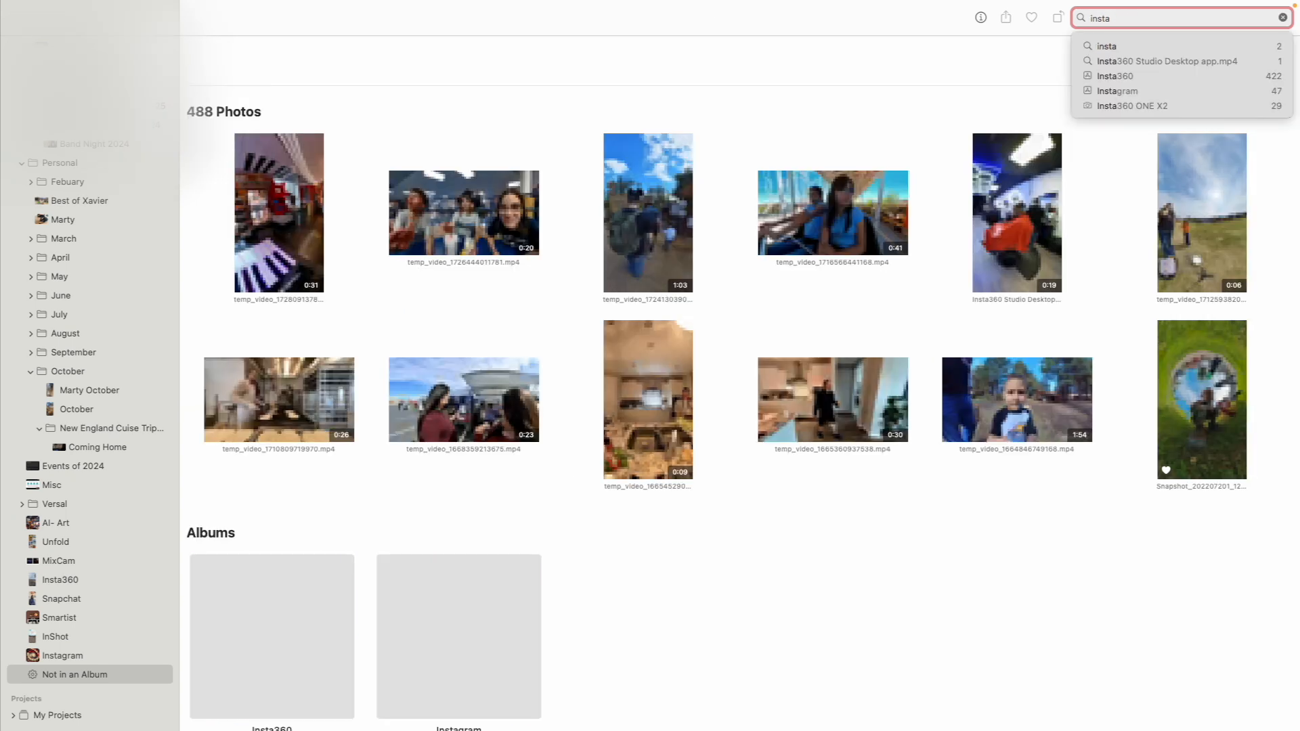
Examine the "insta" search results, comparing the matching albums, text matches, saved-from-apps collections and file names.
key("Return")
scroll(663, 305, "down", 5)
scroll(663, 311, "down", 8)
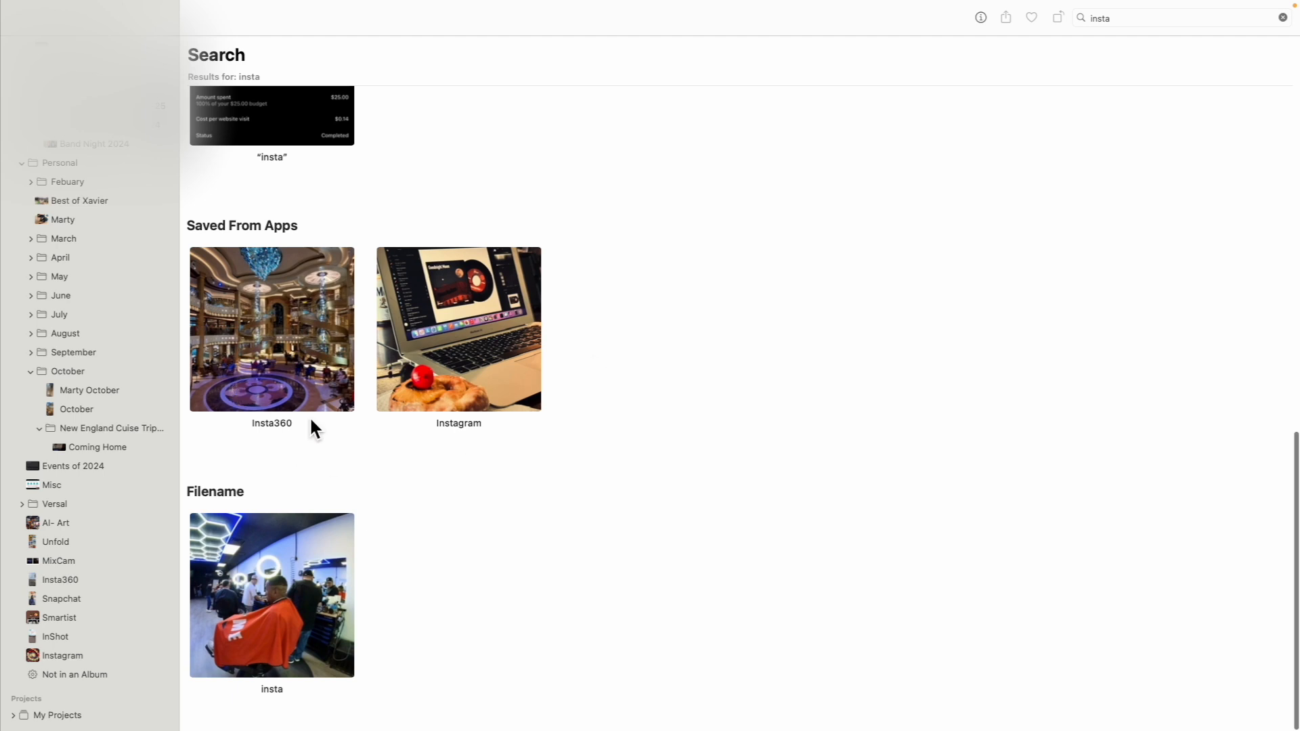
scroll(283, 373, "up", 4)
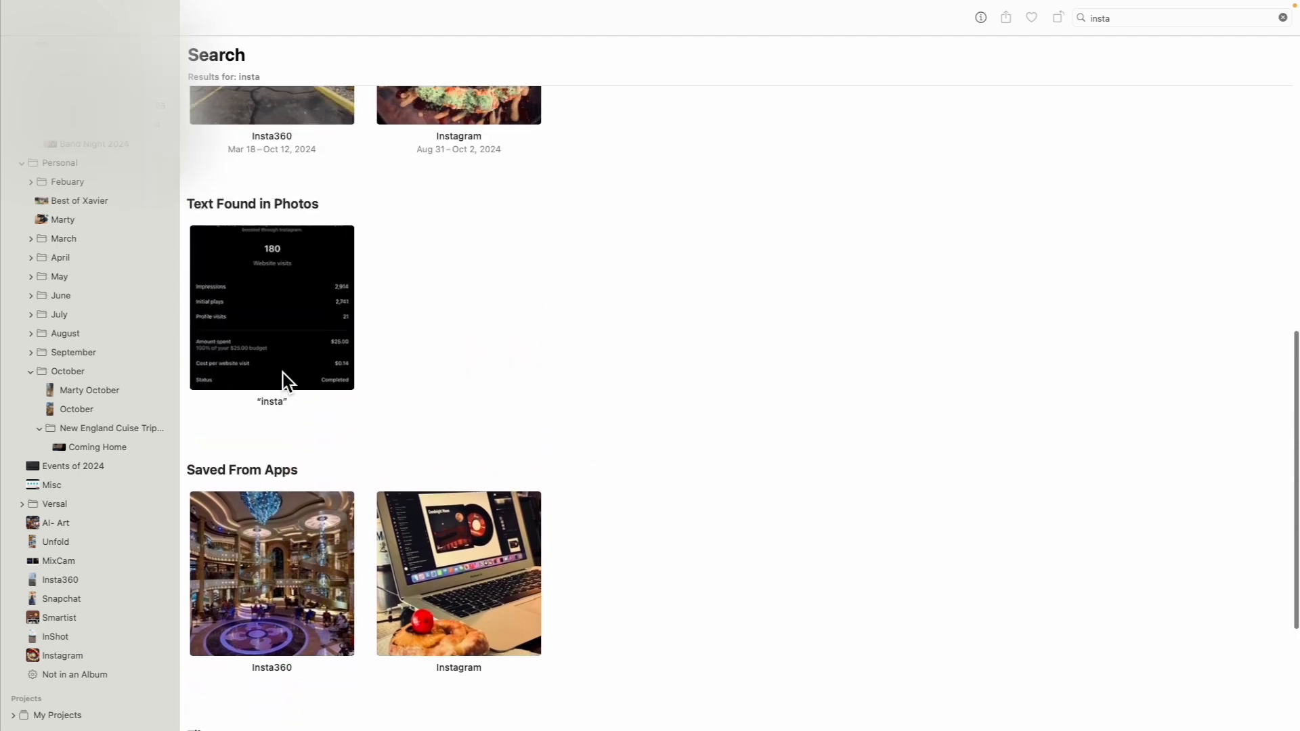
scroll(284, 373, "up", 5)
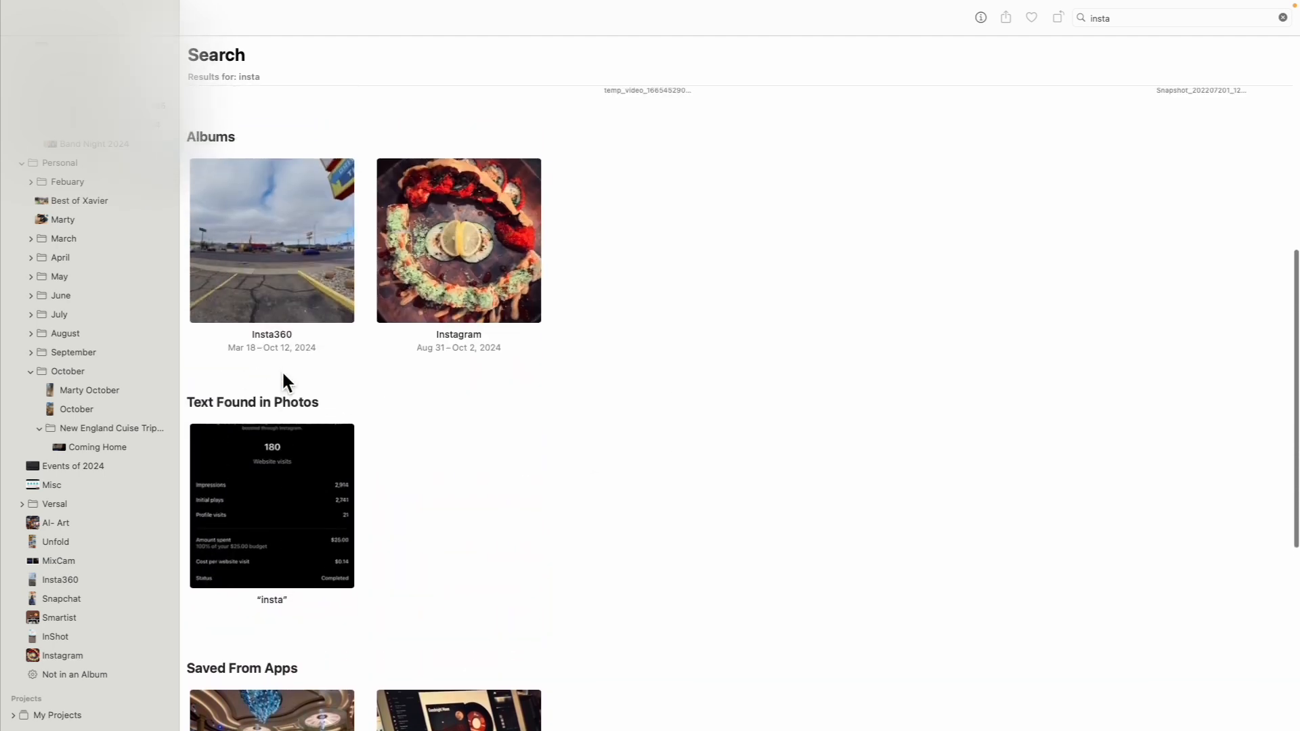
scroll(284, 373, "up", 1)
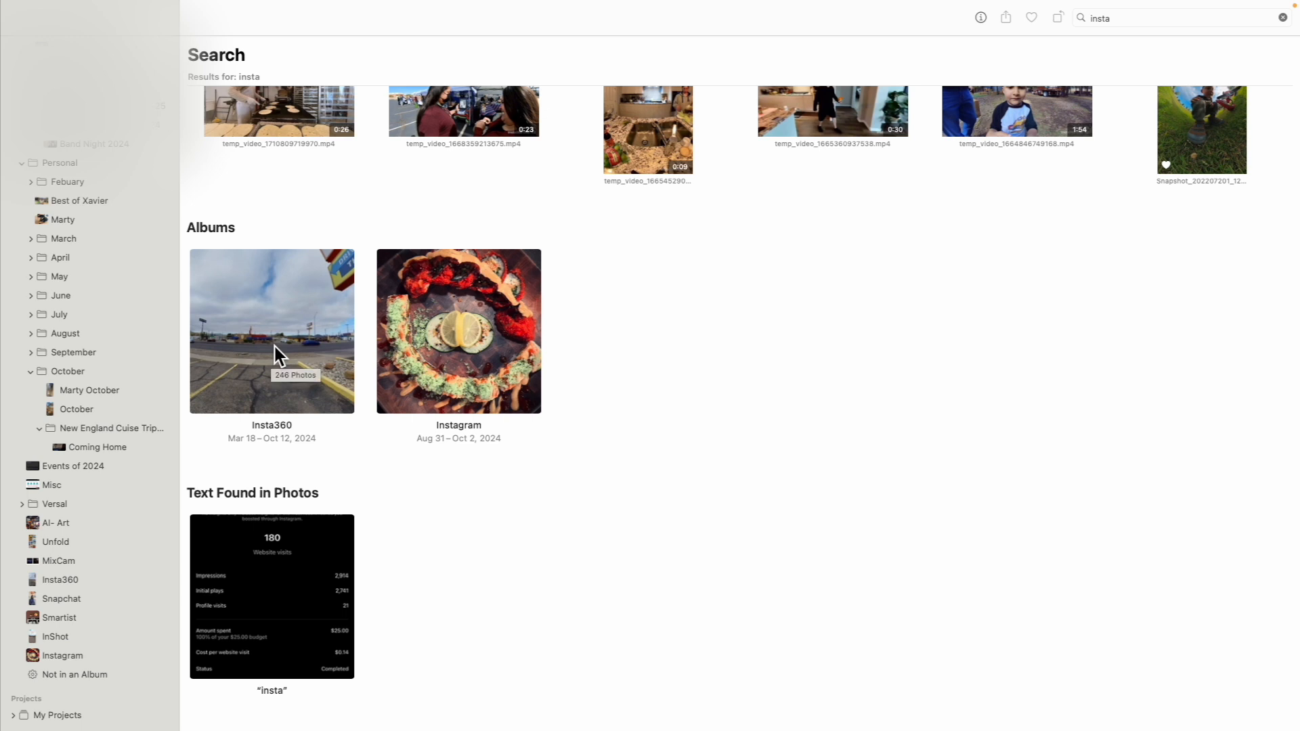
left_click(275, 347)
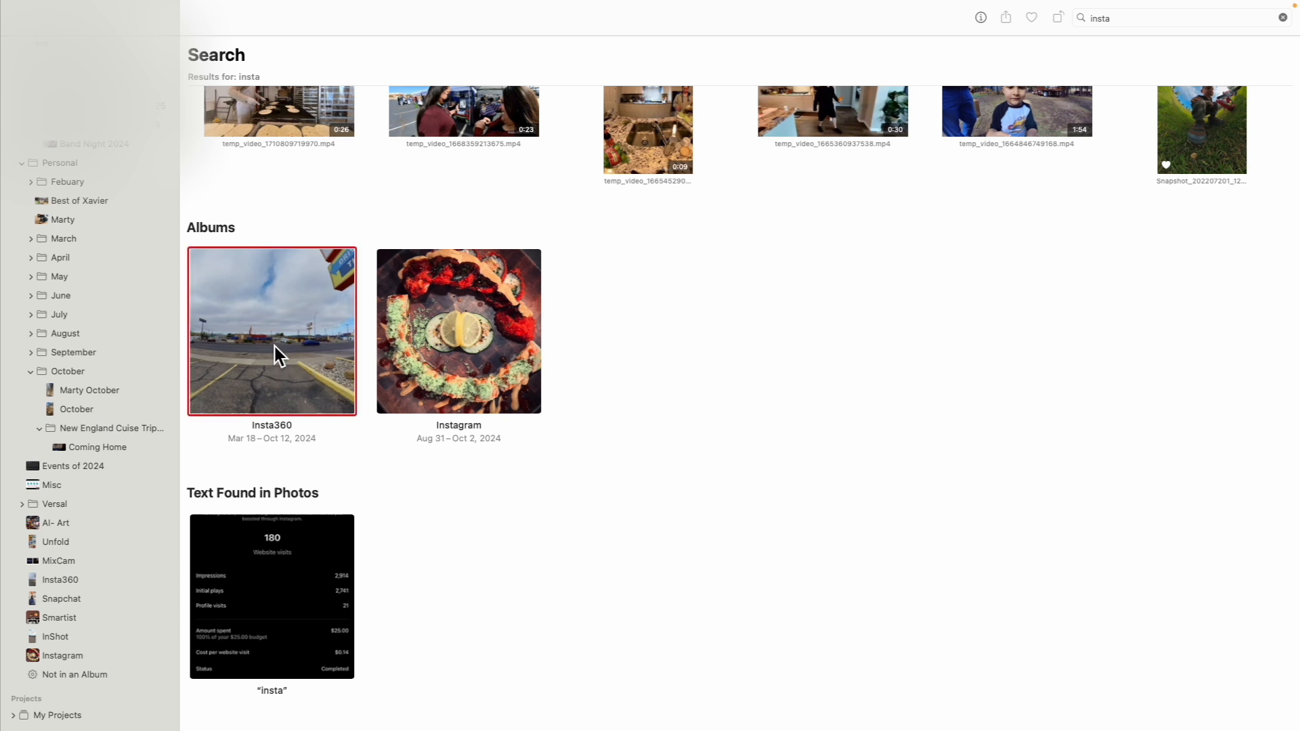
scroll(276, 346, "down", 9)
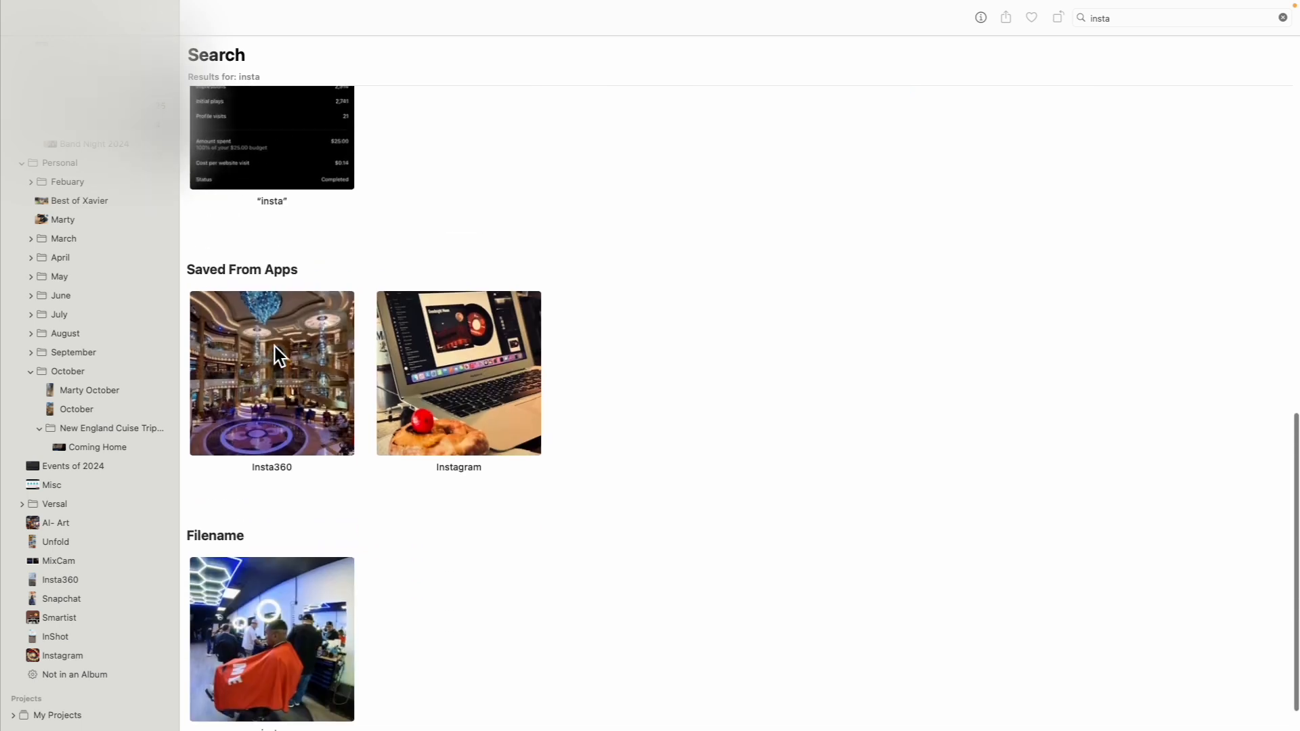
Open the Insta360 collection under Saved From Apps and select its most recent video.
double_click(275, 376)
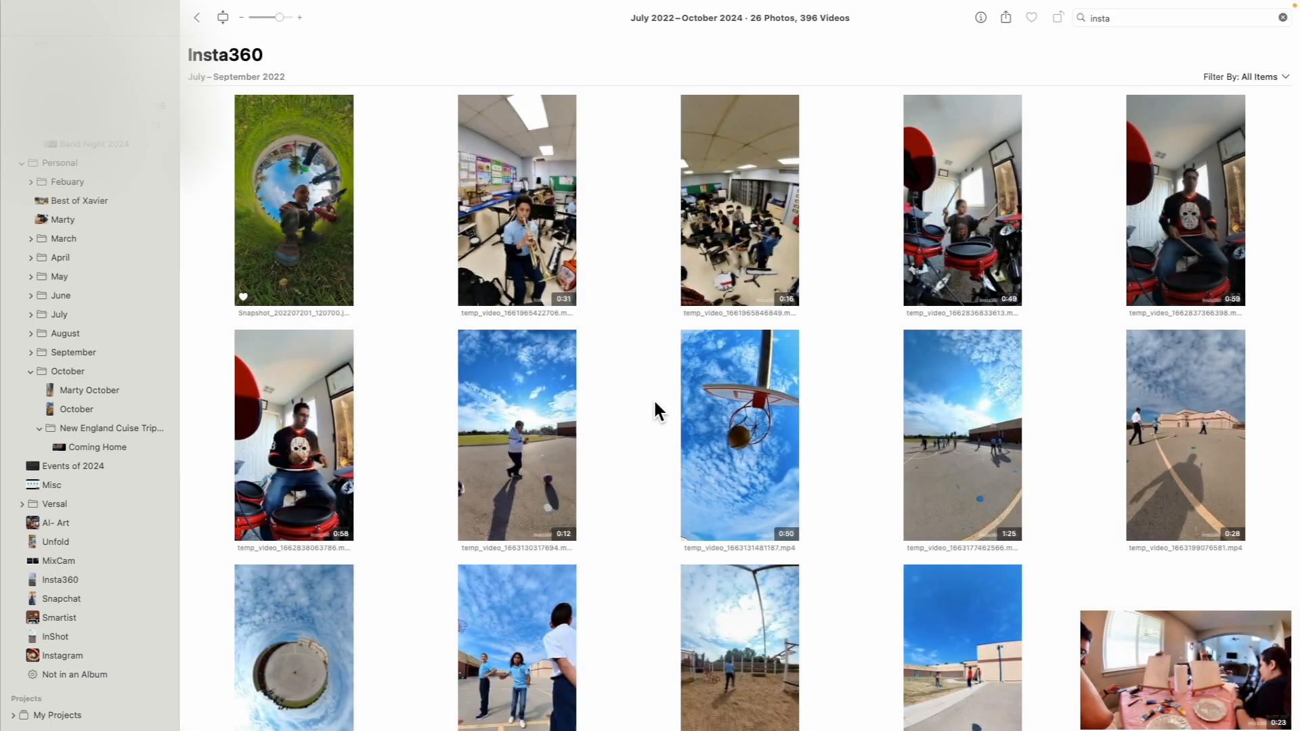
scroll(655, 403, "down", 20)
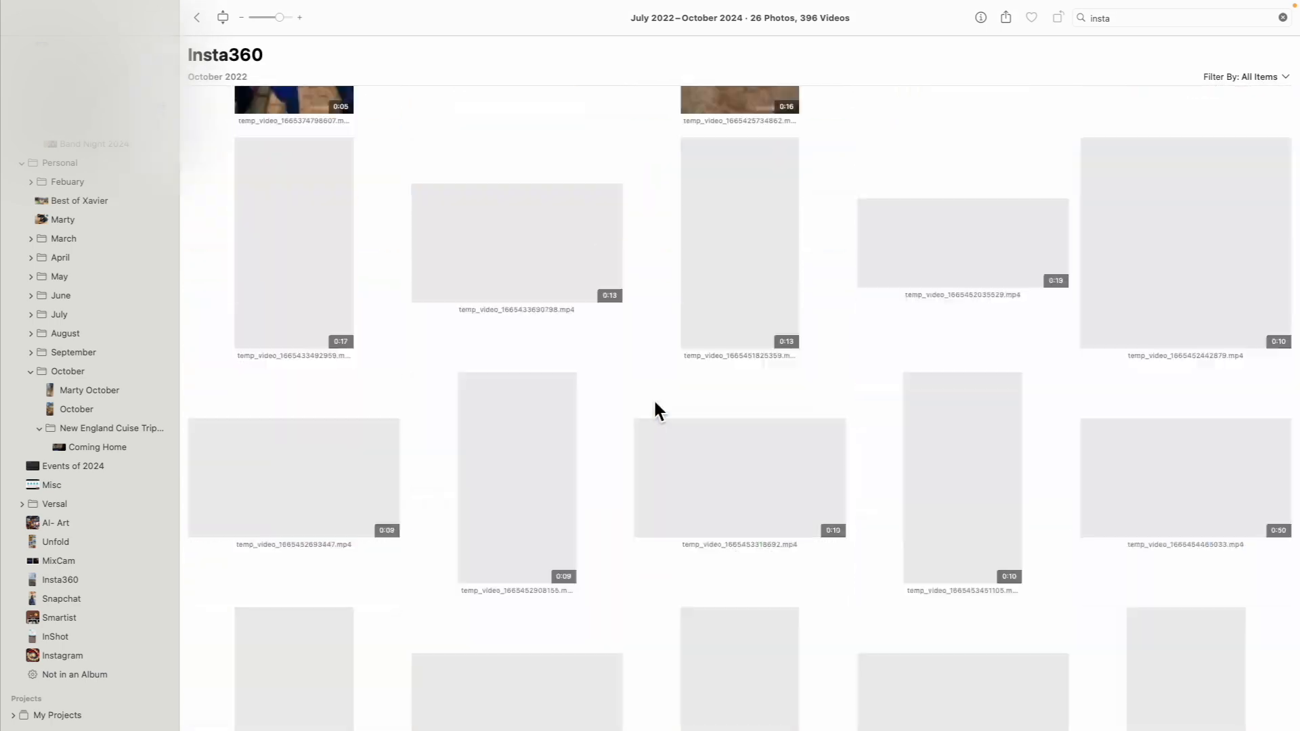
scroll(655, 403, "down", 20)
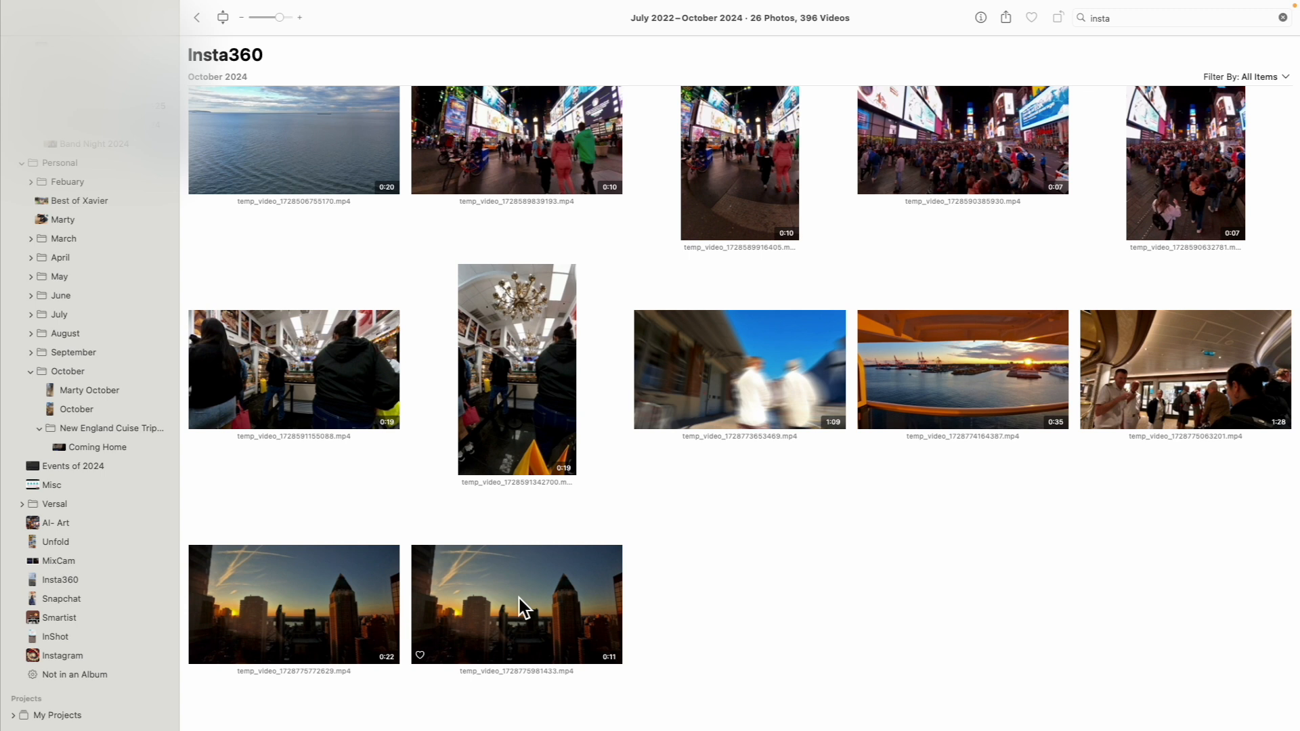
left_click(536, 595)
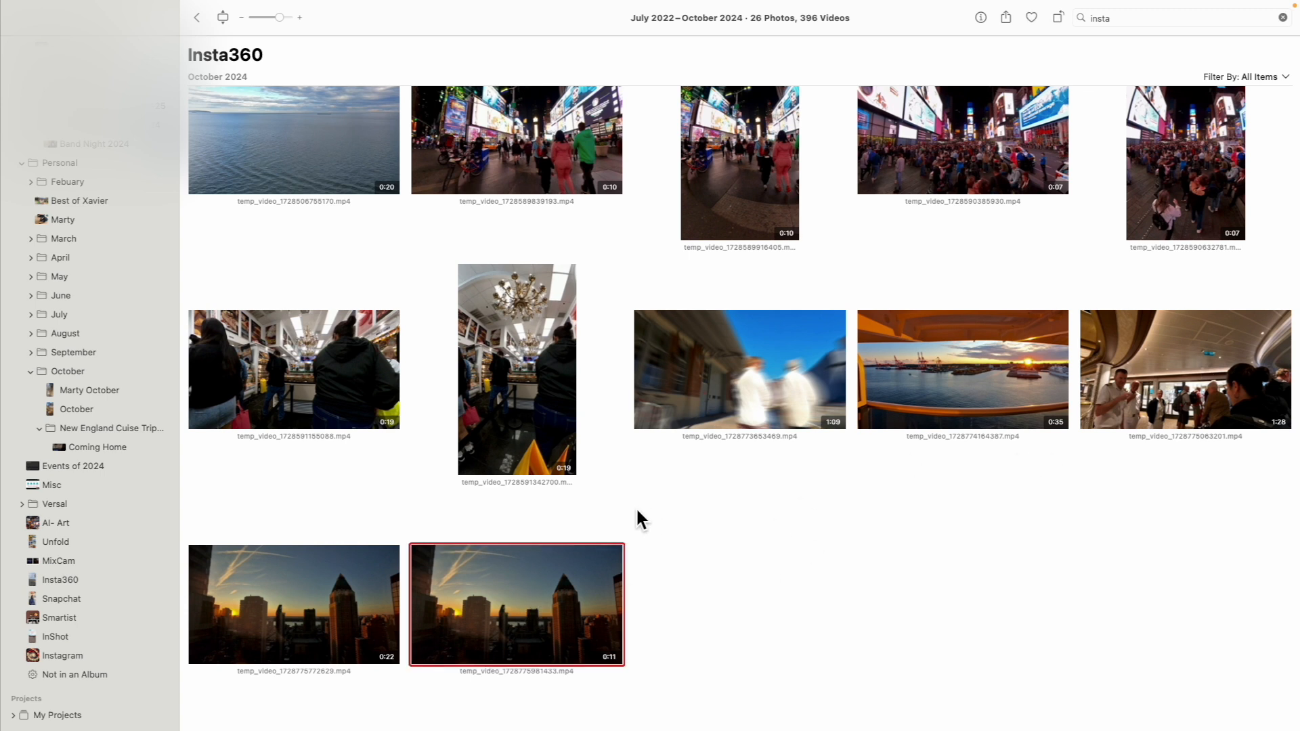
Create a new album named New York - Post Cruise inside the New England Cuise Trip 2024 folder.
left_click(102, 429)
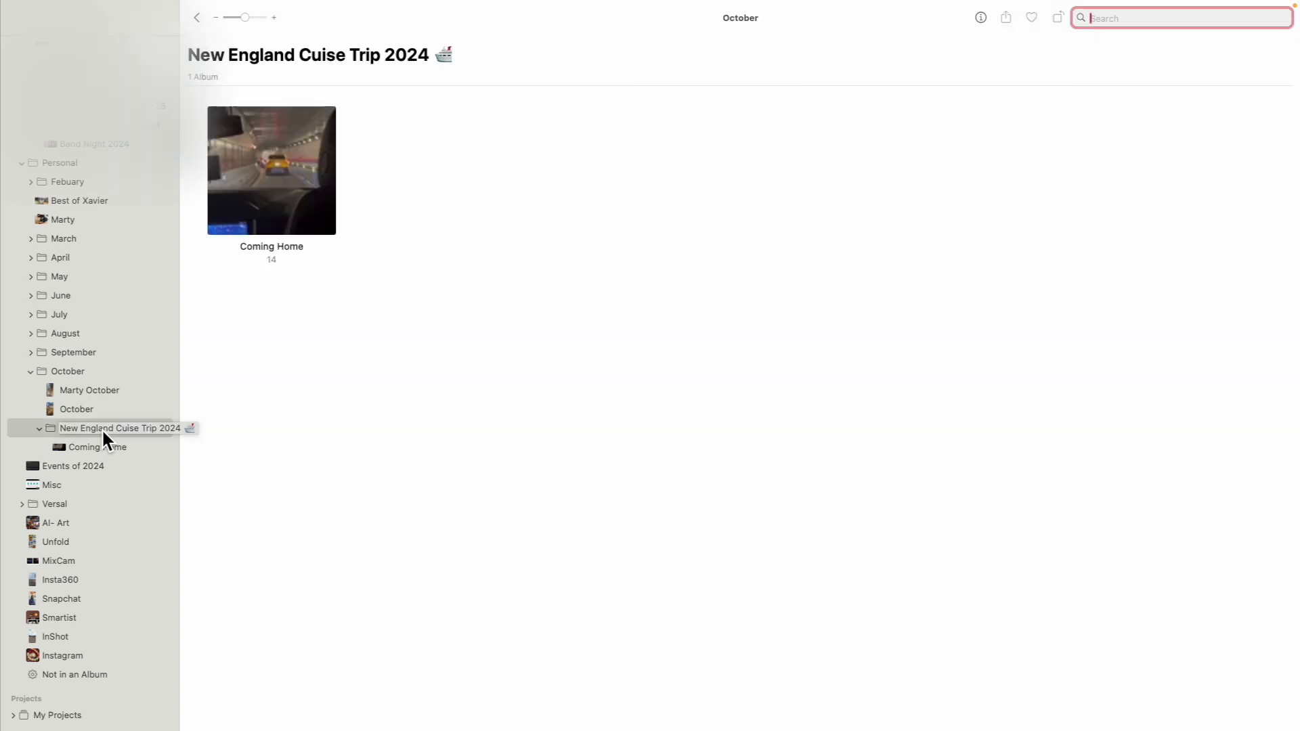
key("super+n")
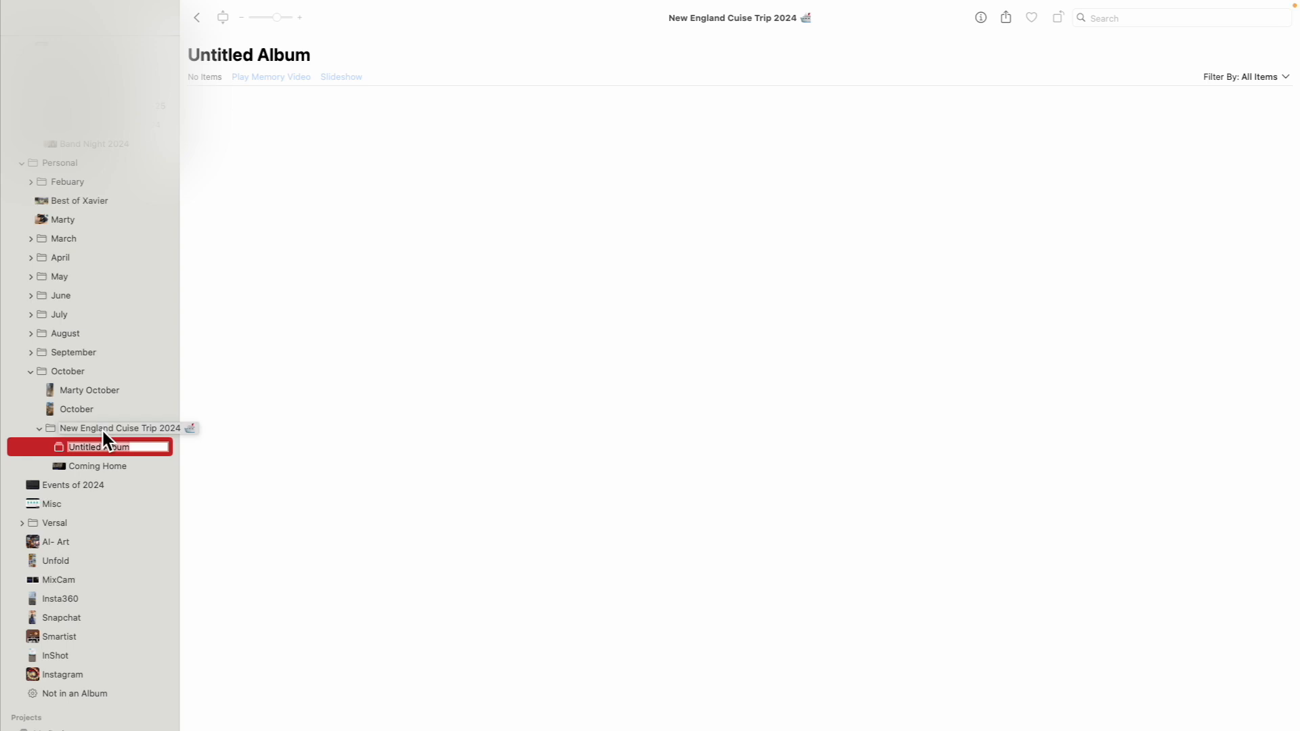
type("New York - Post Cruise")
key("Return")
scroll(100, 463, "down", 1)
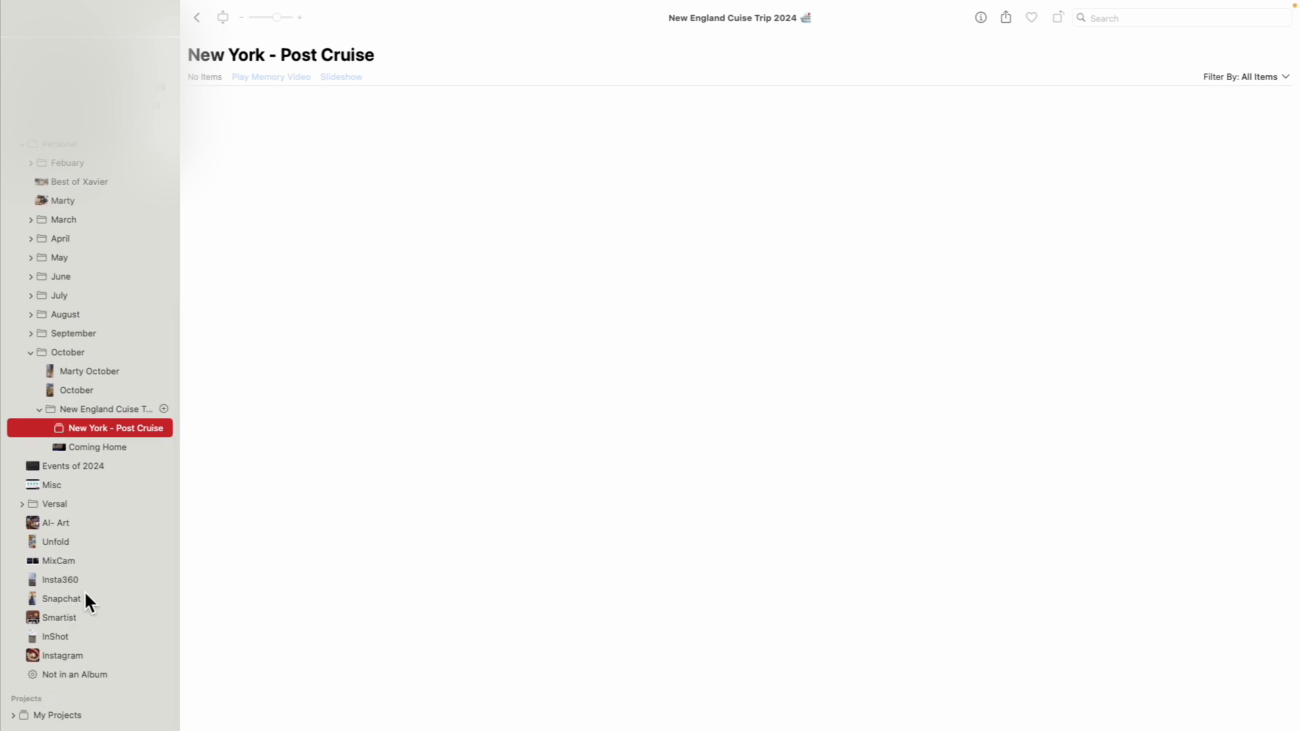
scroll(84, 590, "up", 2)
scroll(85, 590, "down", 2)
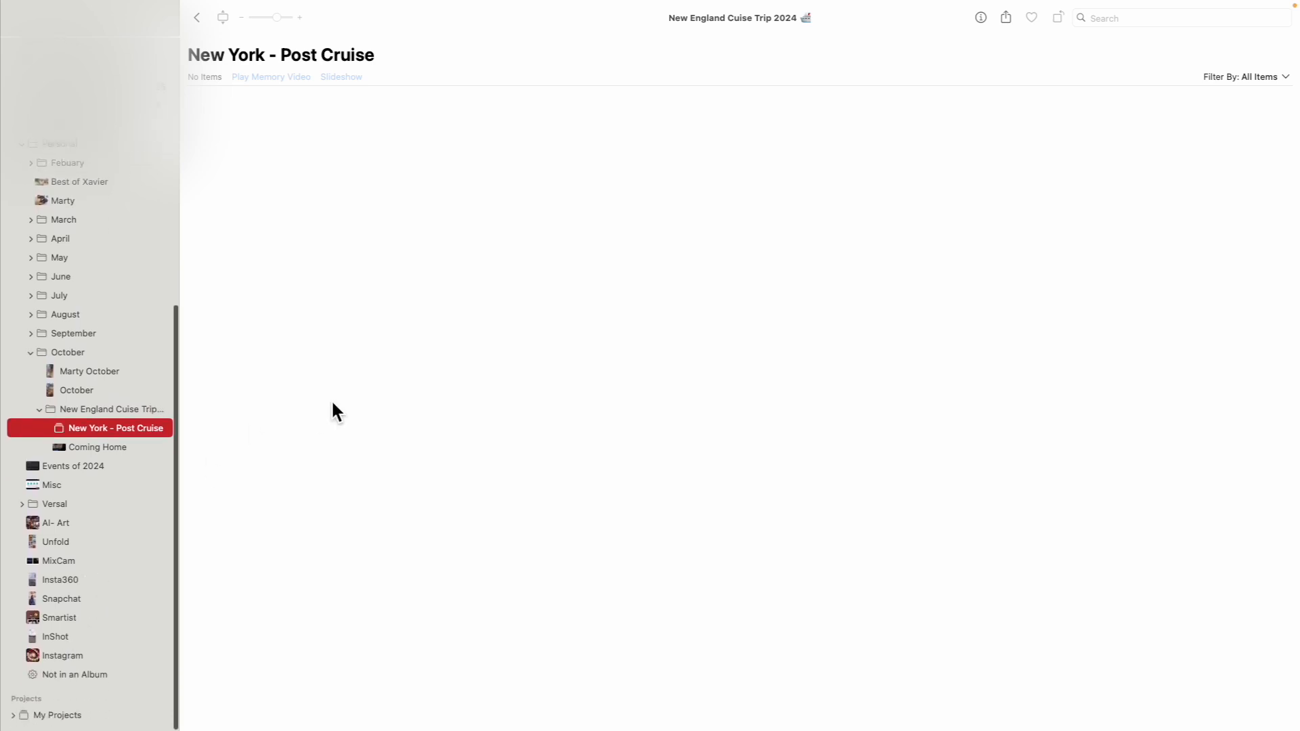
Search the photo library for "insta" and open the Insta360 collection saved from apps.
left_click(1117, 20)
type("insta")
key("Return")
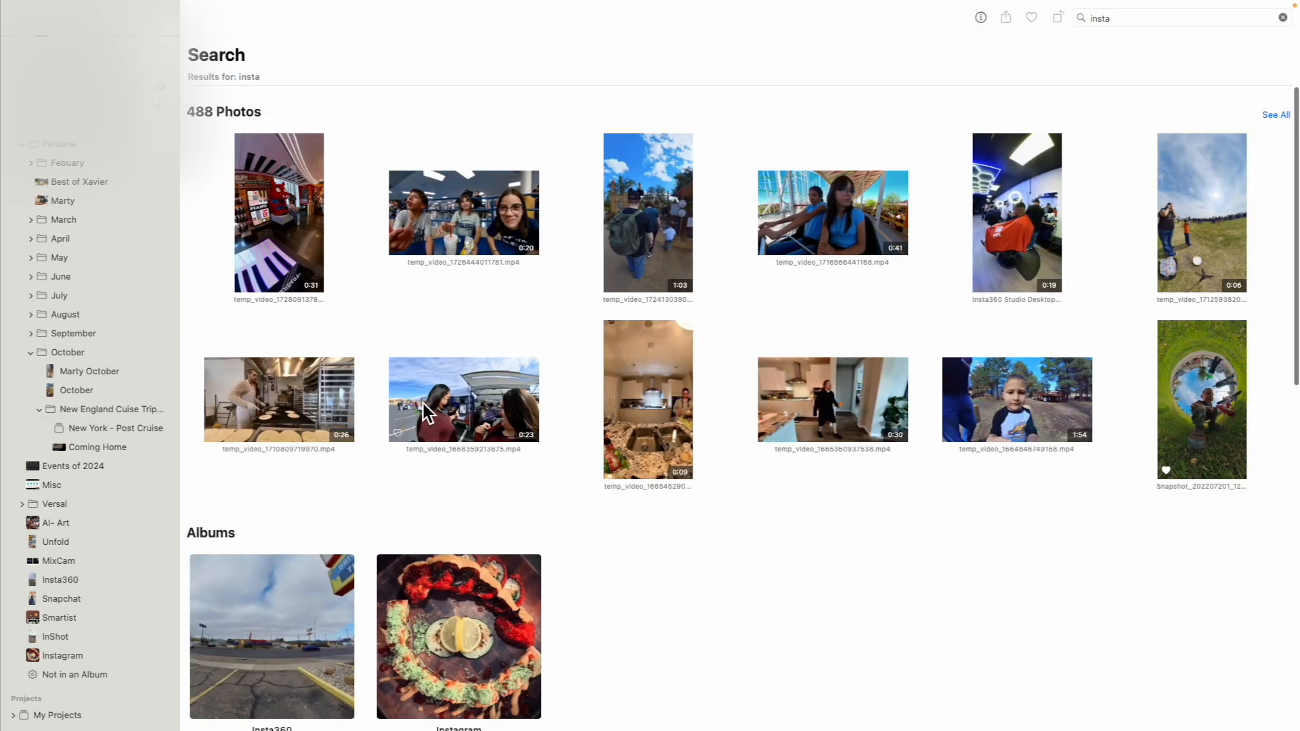
scroll(424, 404, "down", 10)
left_click(269, 361)
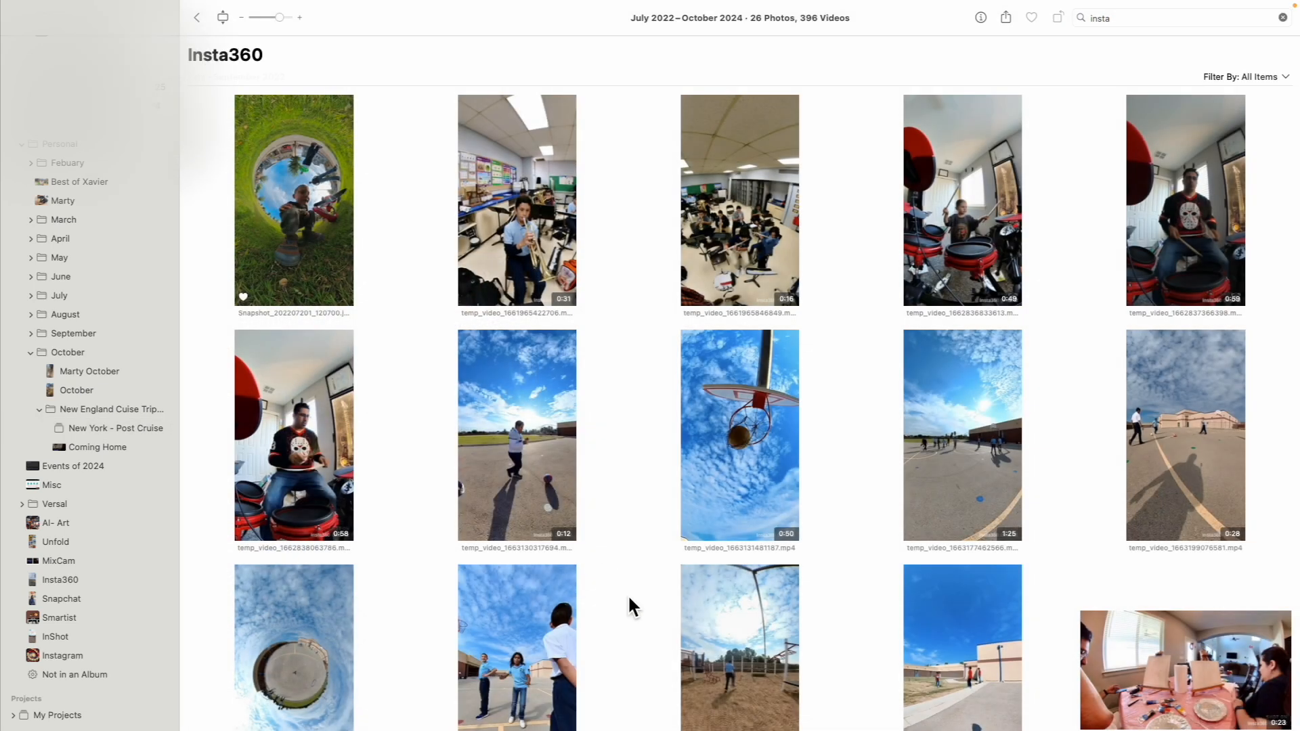
Add the two newest skyline sunset videos from the Insta360 collection to the New York - Post Cruise album.
scroll(628, 595, "down", 20)
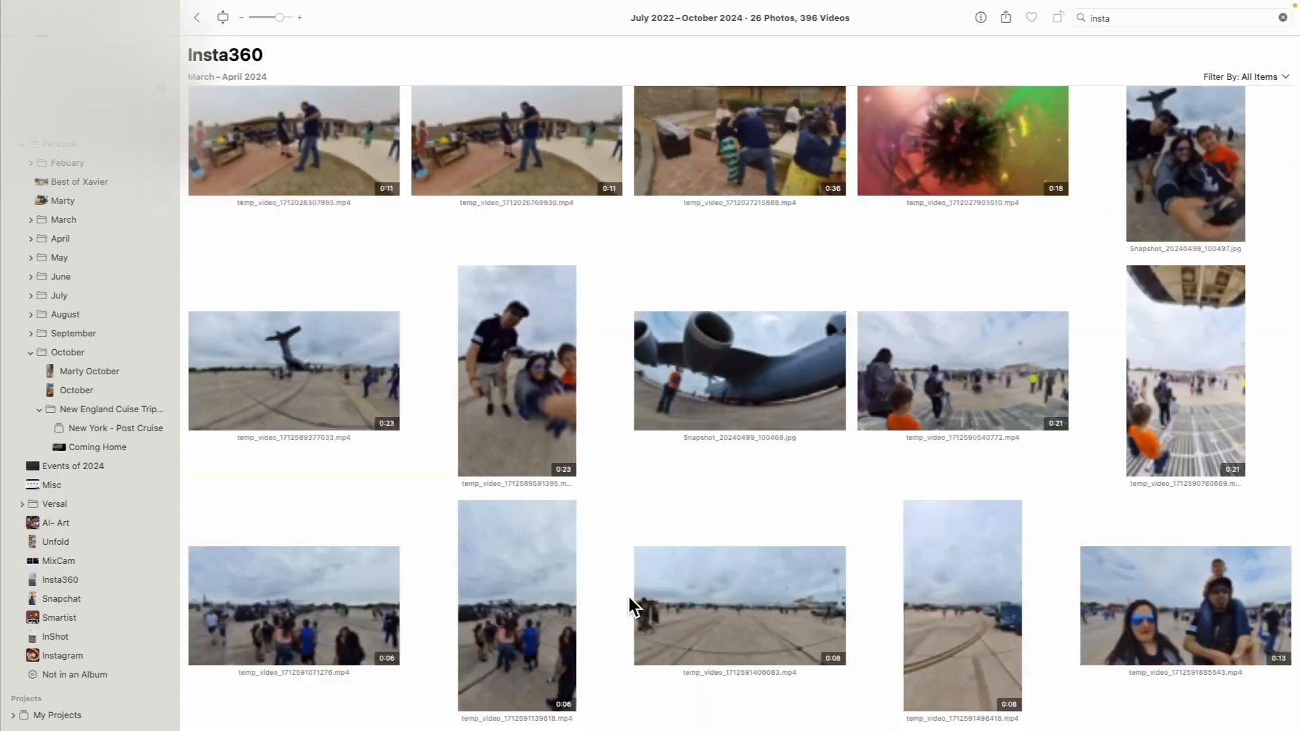
scroll(629, 598, "down", 10)
mouse_move(629, 701)
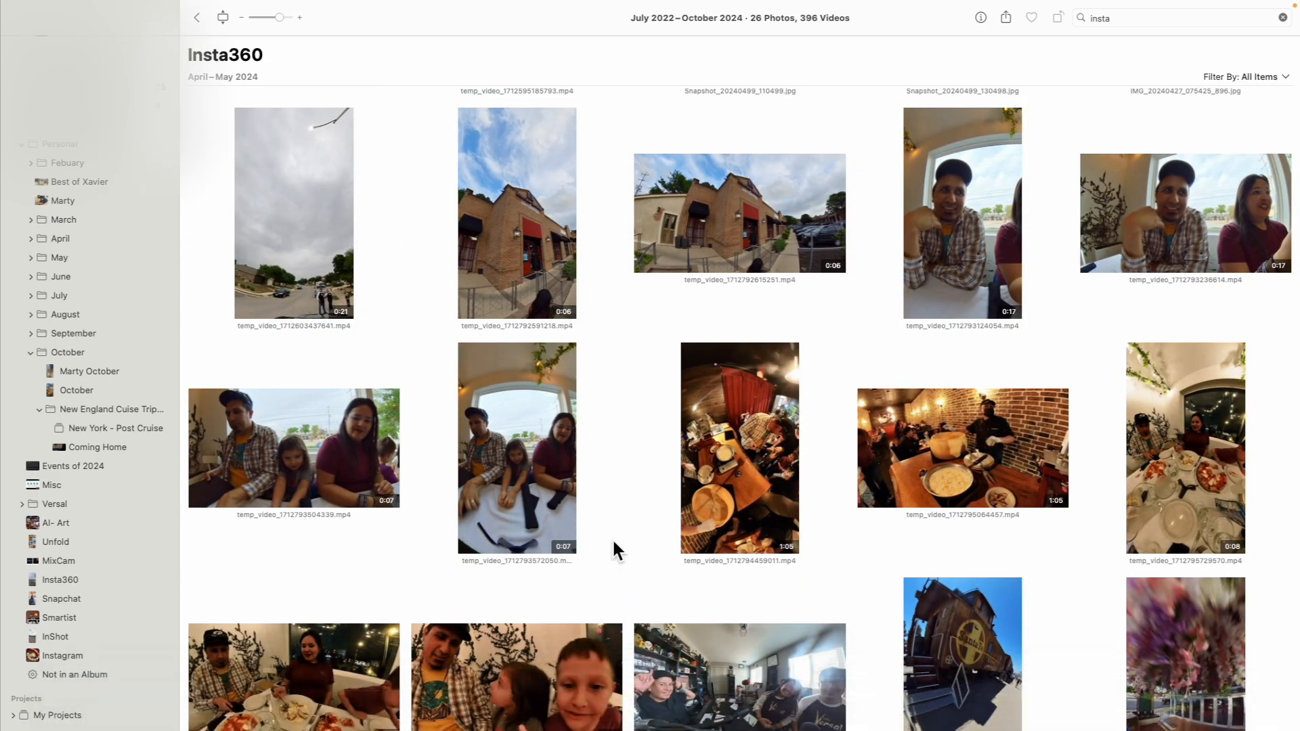
scroll(613, 538, "down", 20)
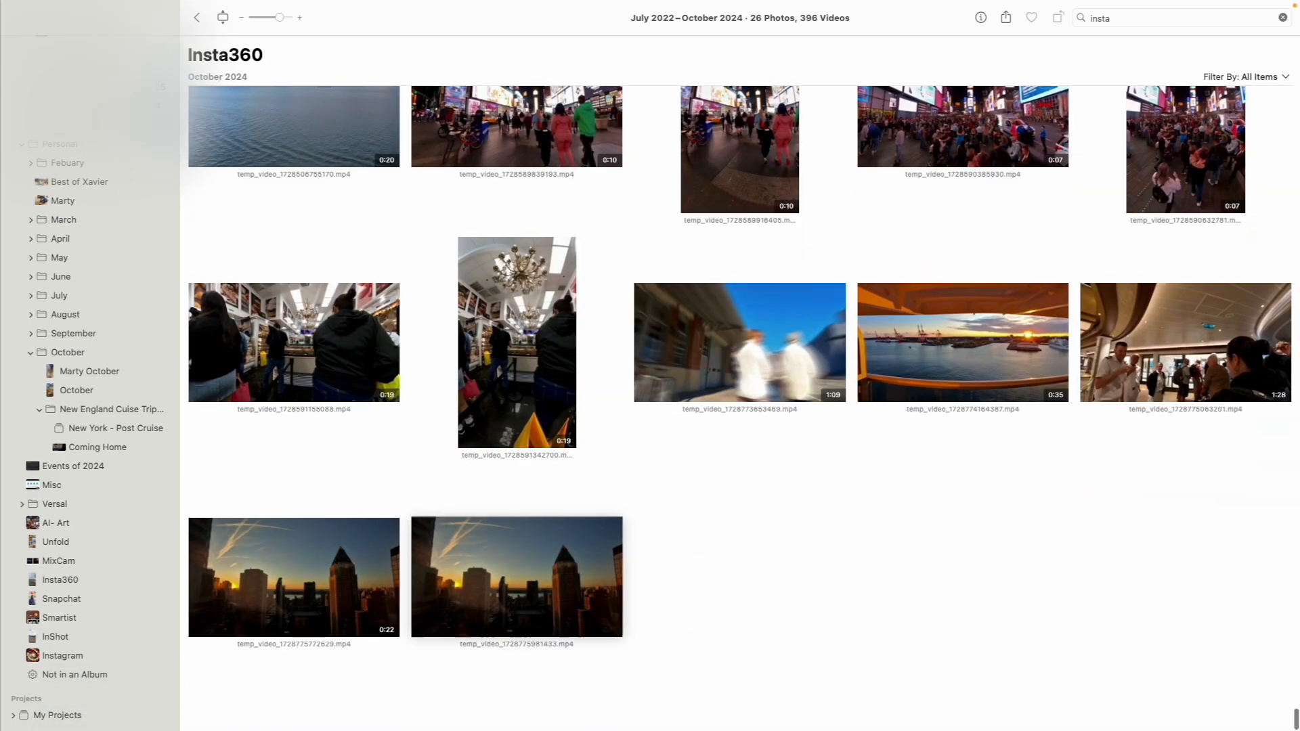
left_click(609, 570)
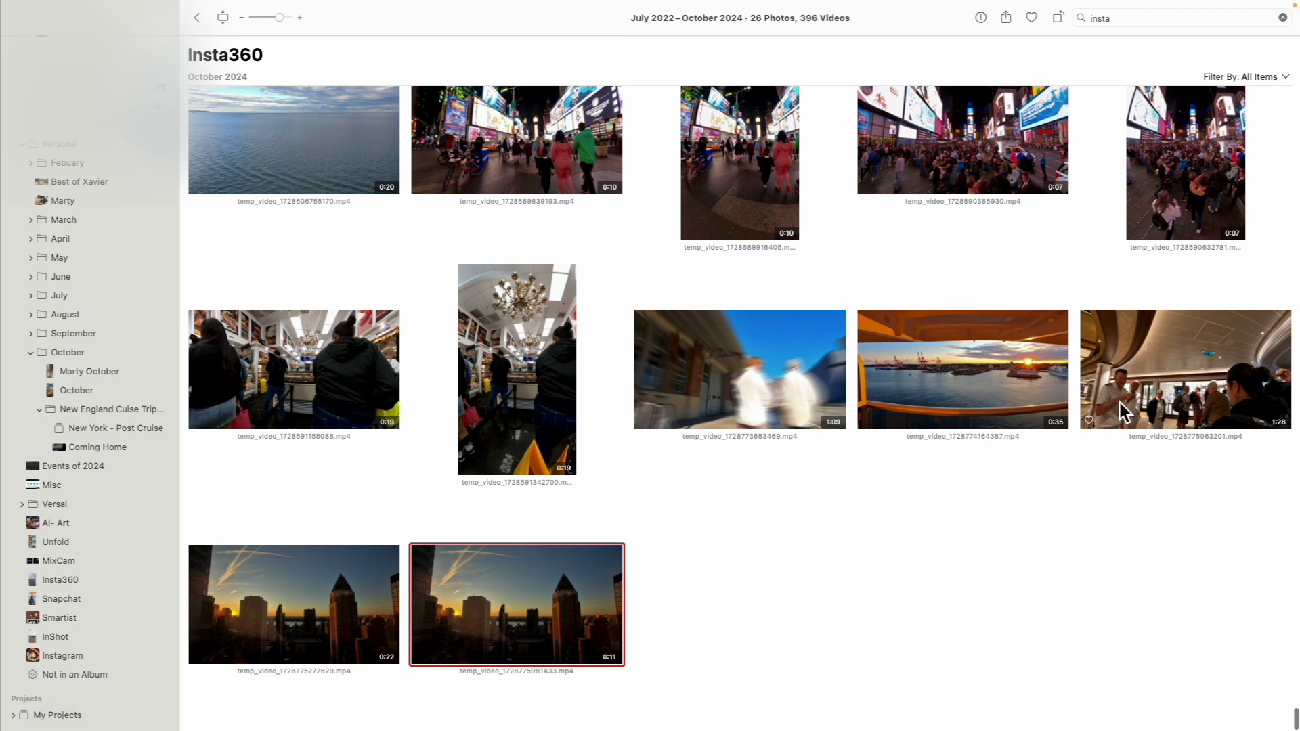
left_click(1160, 394, "shift")
left_click(678, 478)
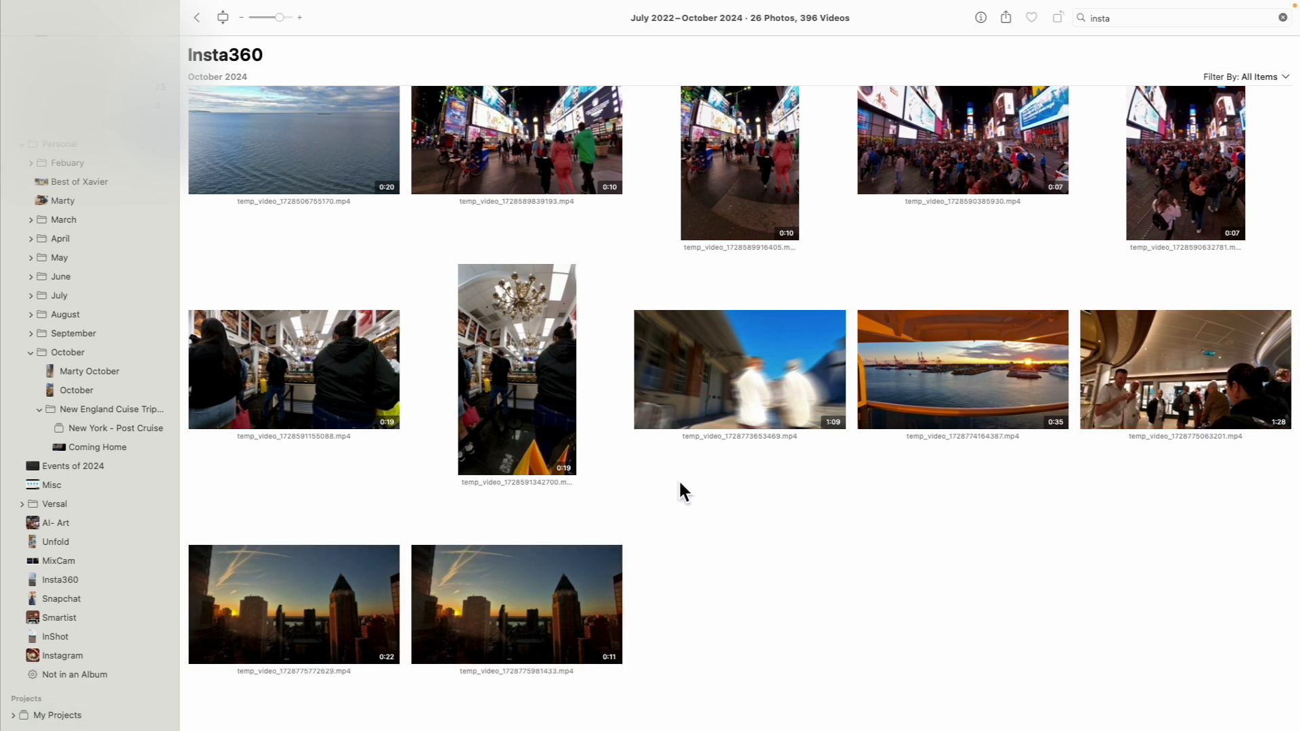
left_click(488, 623)
left_click(336, 615, "shift")
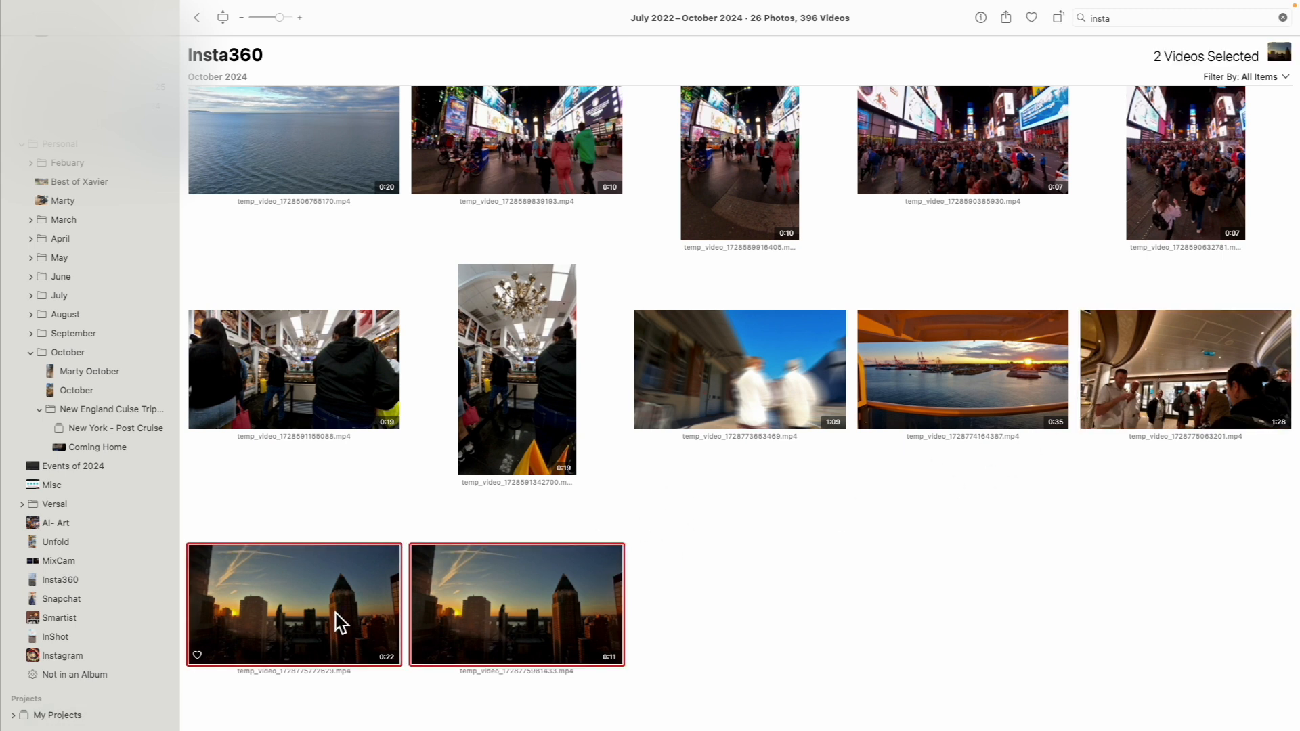
left_click_drag(335, 612, 162, 442)
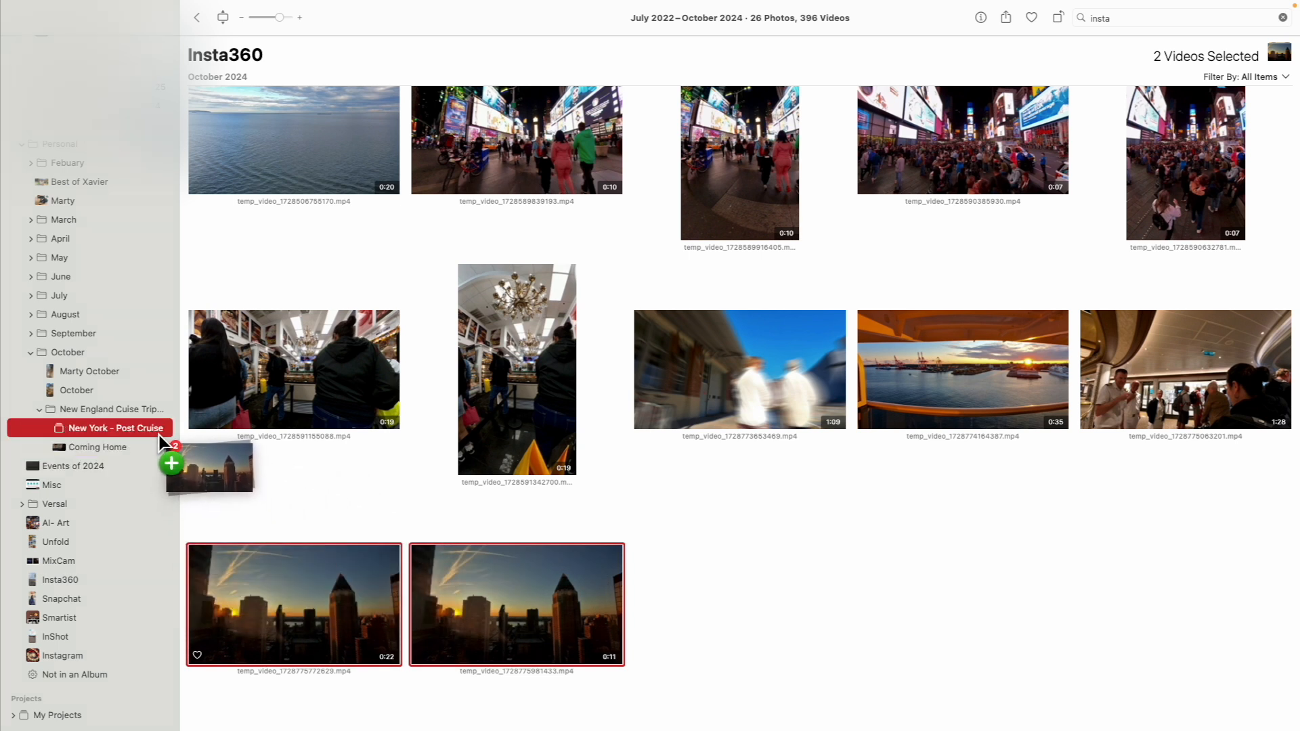
left_click_drag(161, 439, 161, 440)
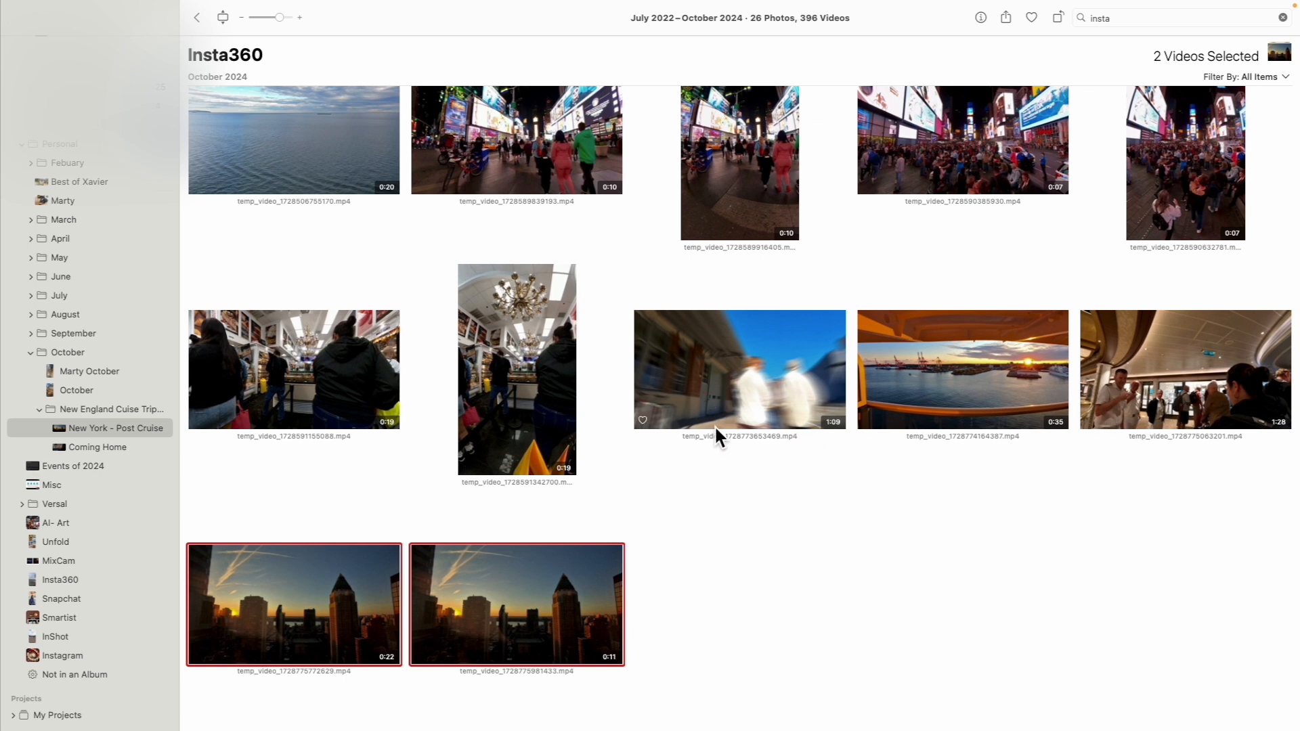
Return to the Not in an Album smart album and preview the dark night-skyline video IMG_1302.MOV.
scroll(61, 562, "down", 1)
left_click(102, 670)
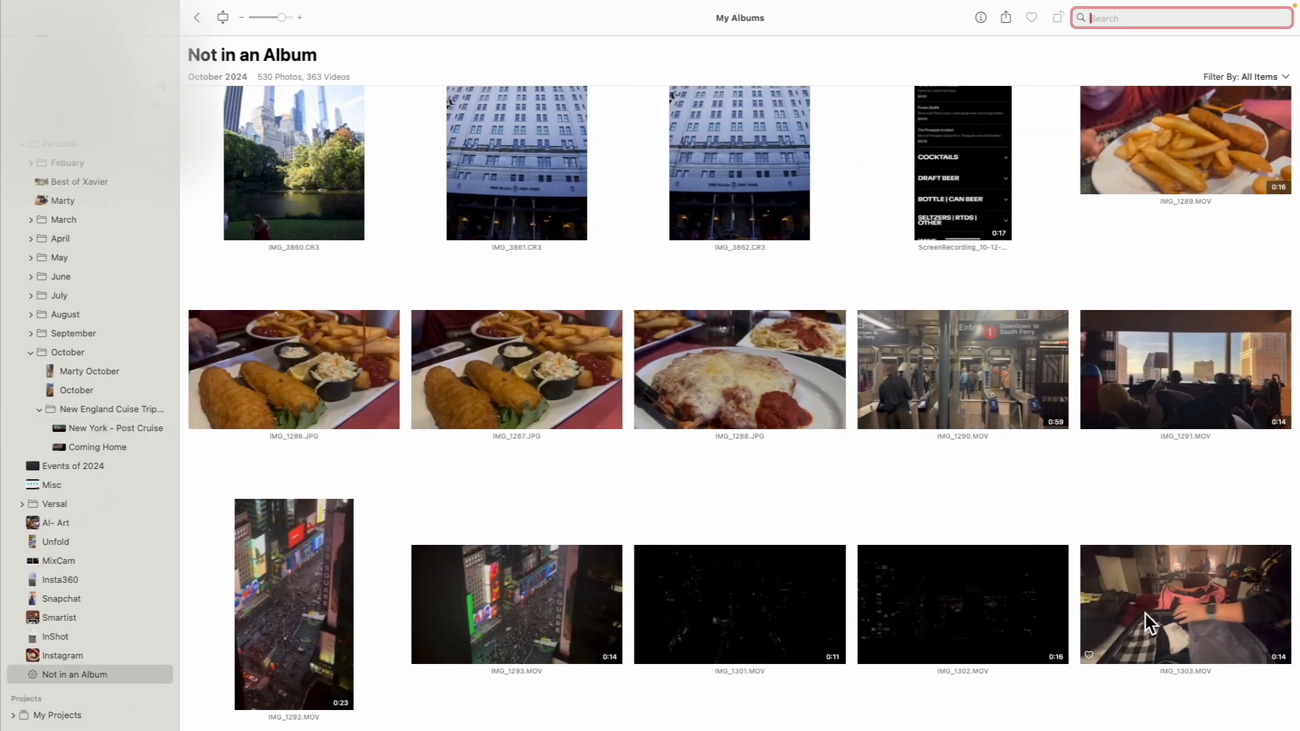
double_click(959, 611)
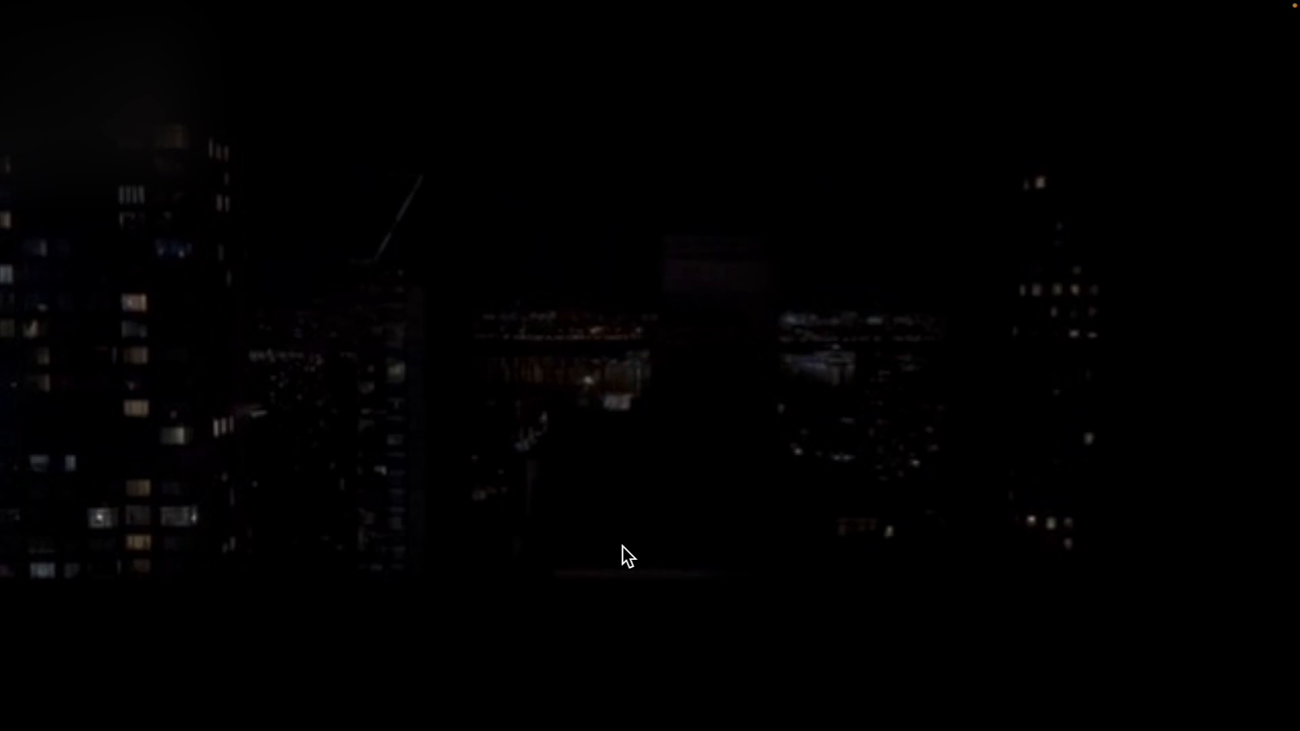
left_click(652, 635)
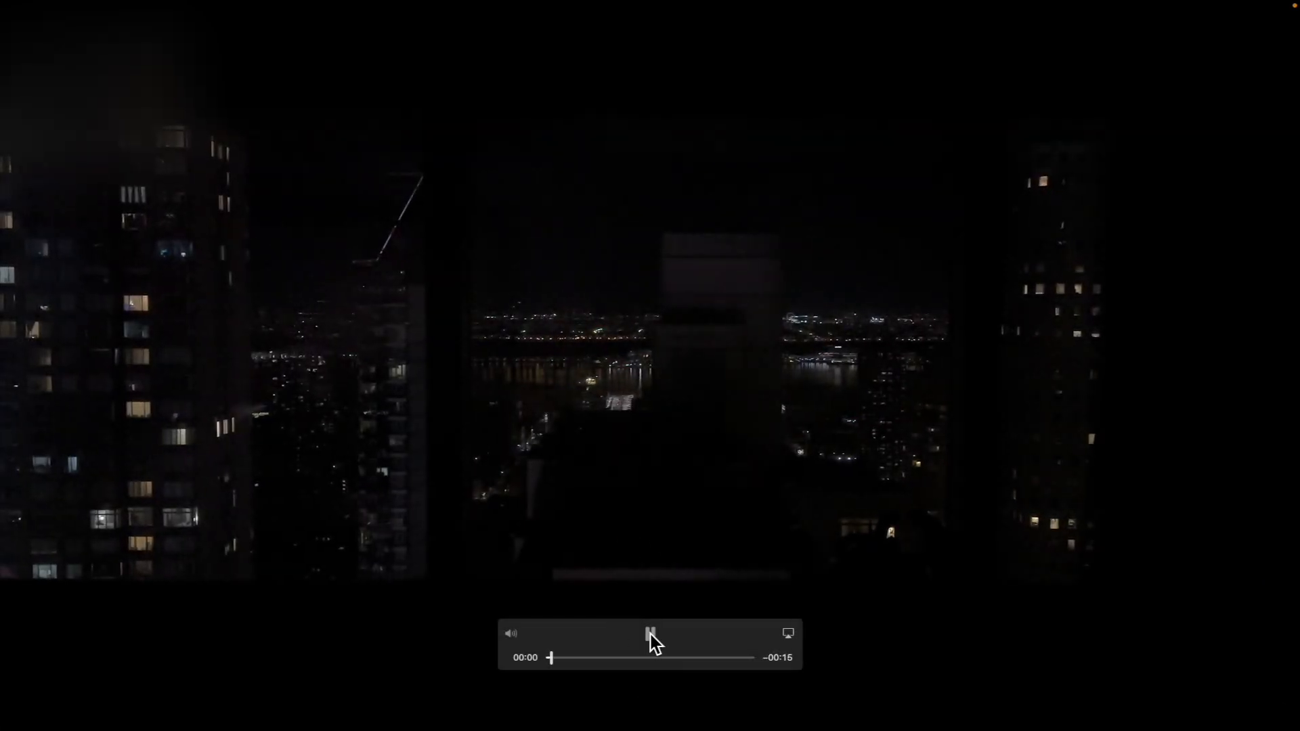
left_click(651, 635)
double_click(664, 424)
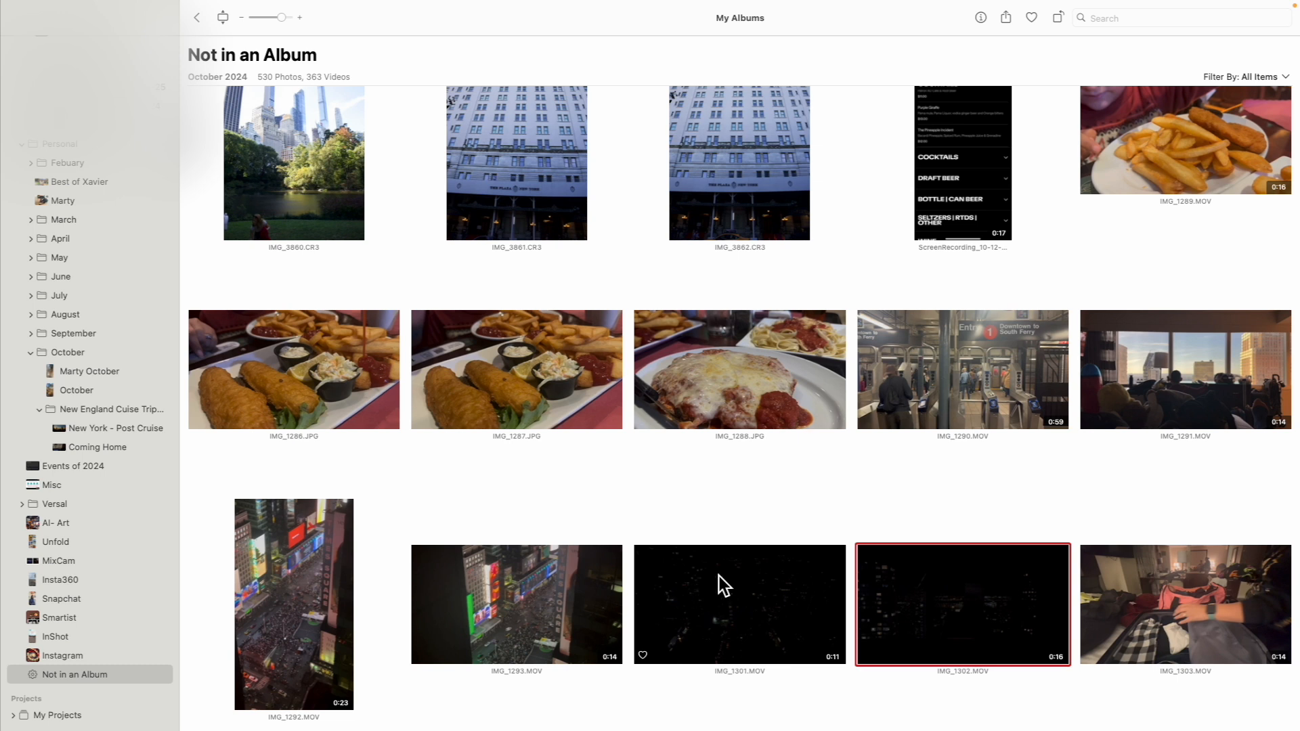
Check the capture information of IMG_1302.MOV and close its details.
right_click(960, 579)
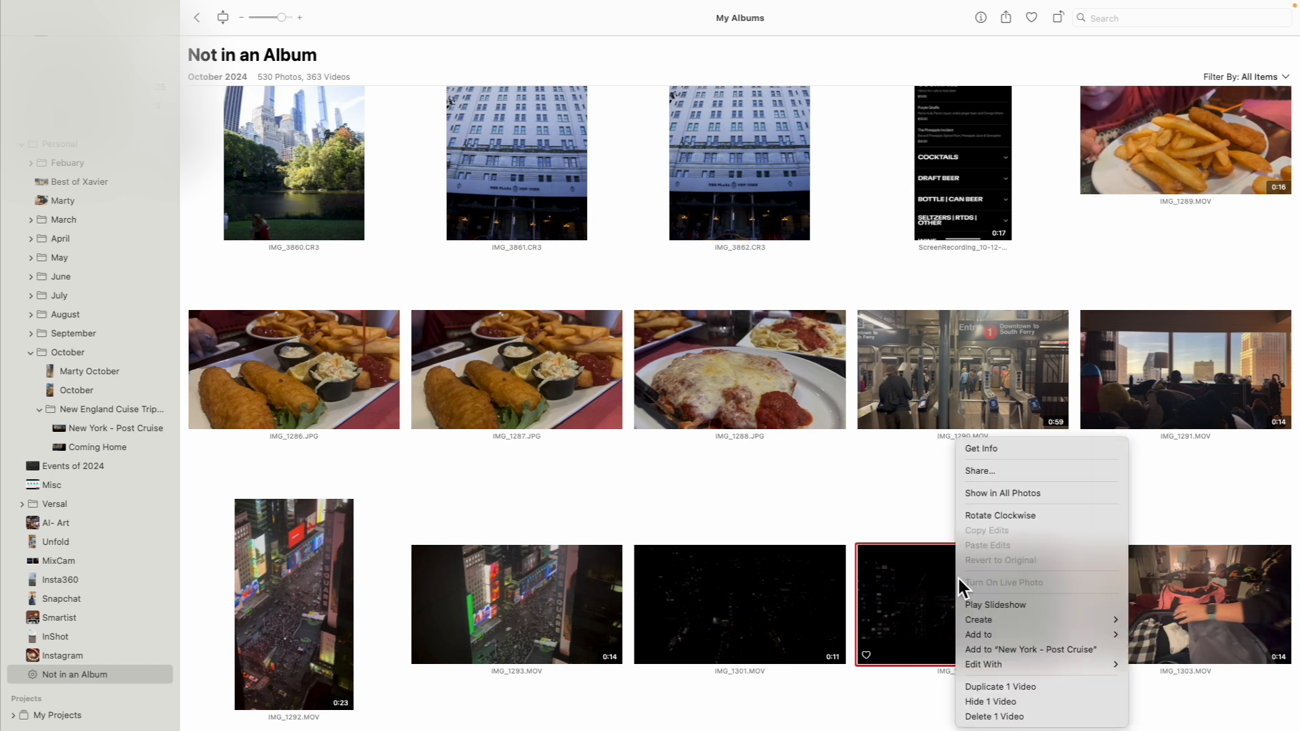
left_click(990, 449)
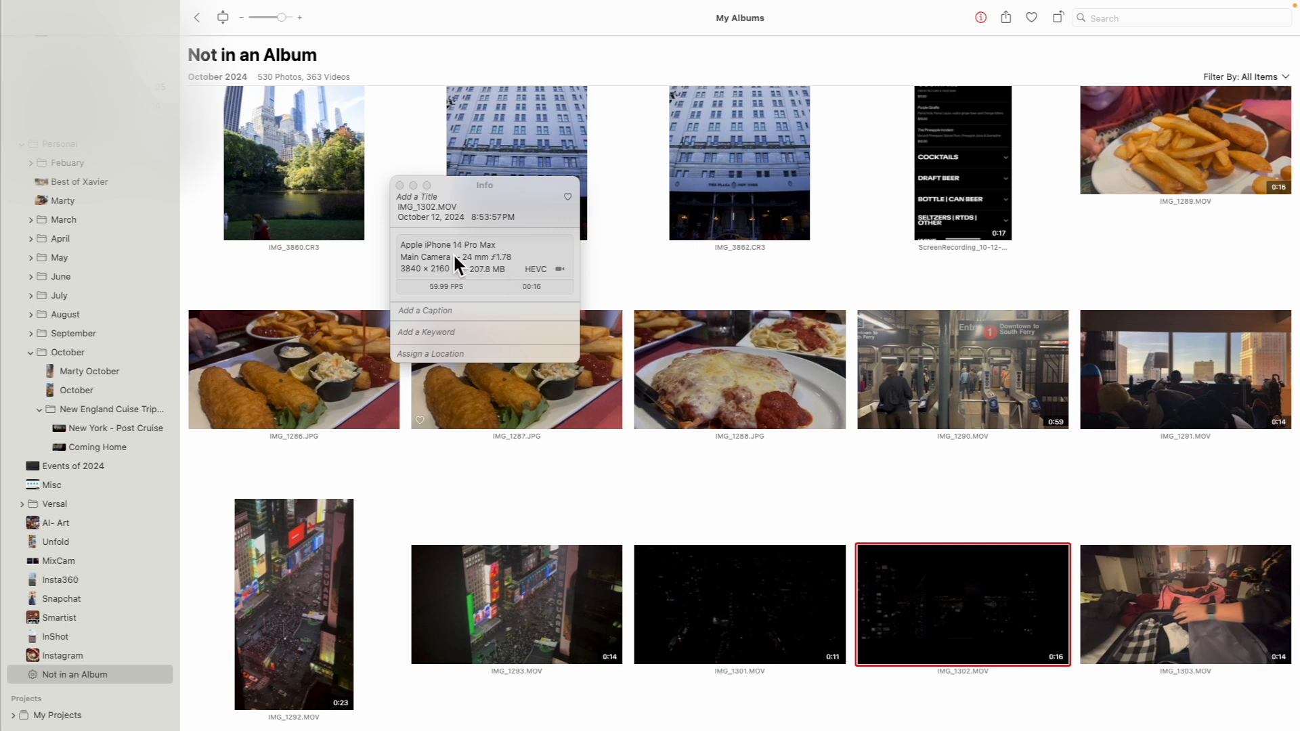
left_click(400, 186)
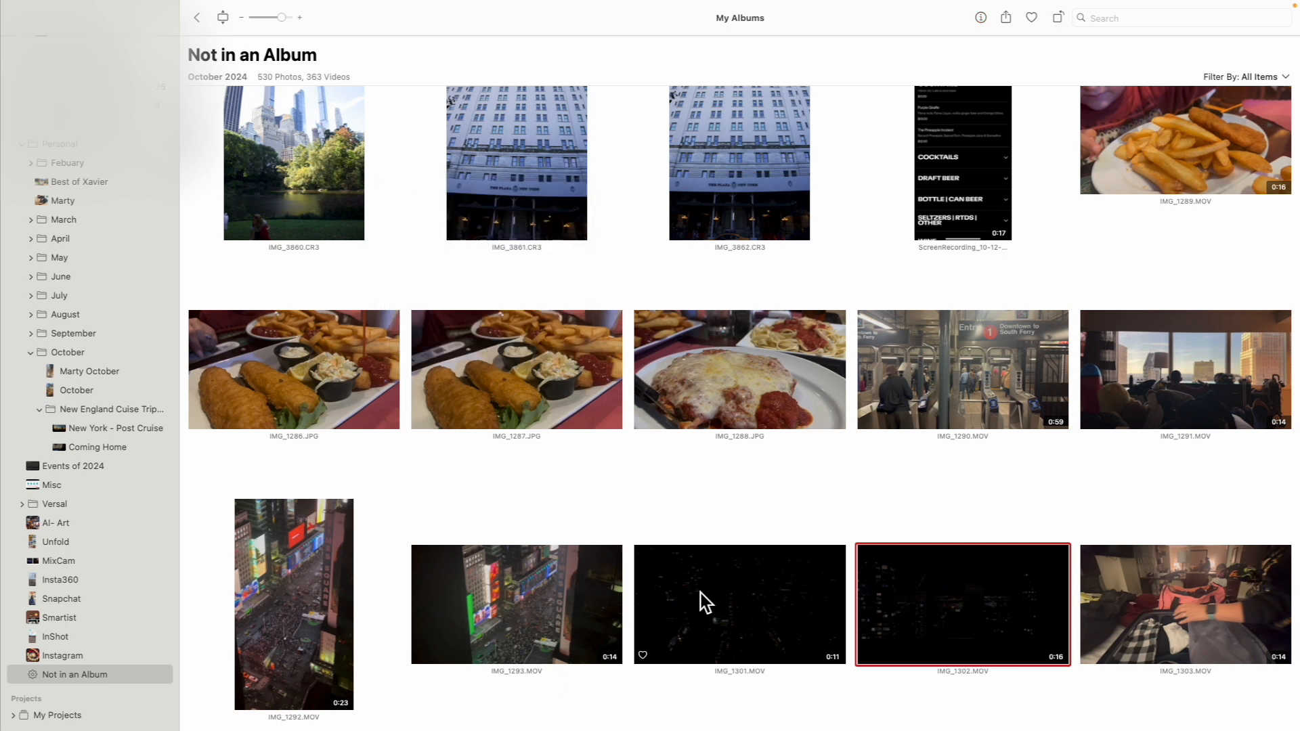
Select everything from IMG_1303.MOV back to the cruise-ship video IMG_1253.MOV and add it to the New York - Post Cruise album.
left_click(1172, 608)
scroll(1023, 540, "up", 5)
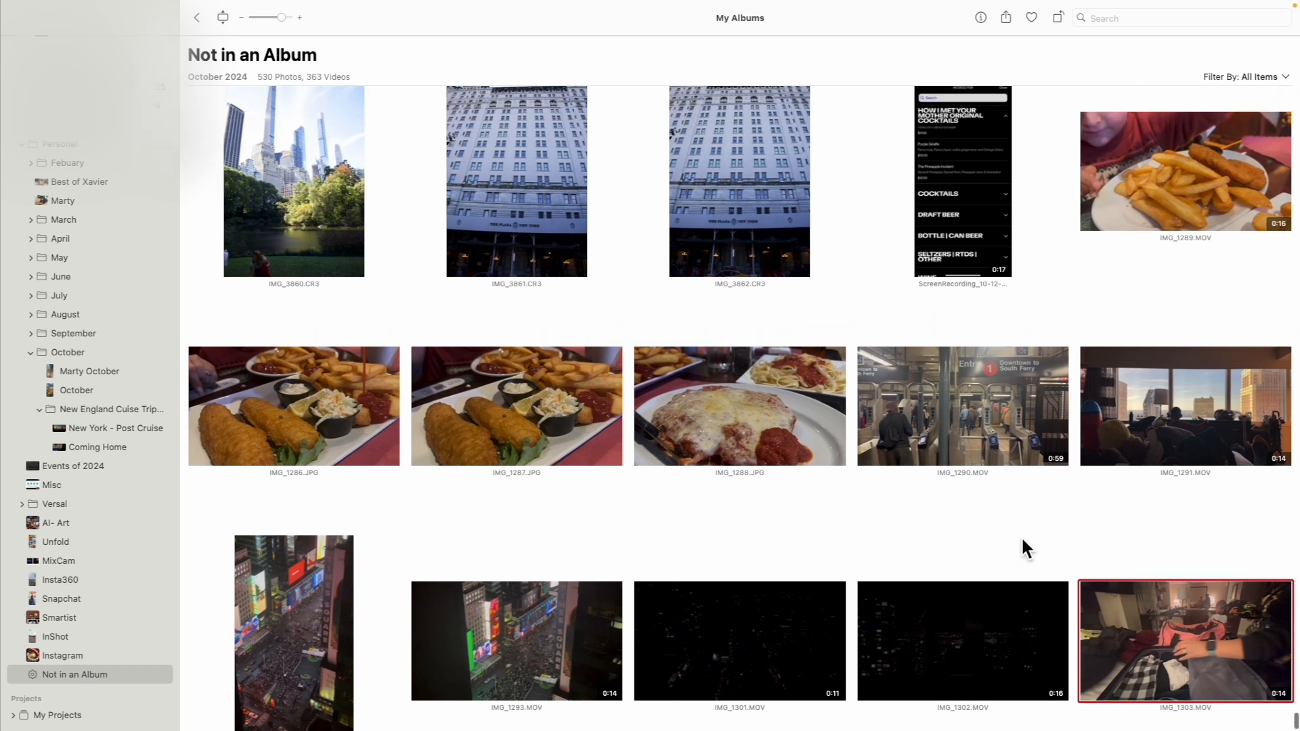
scroll(1023, 540, "up", 5)
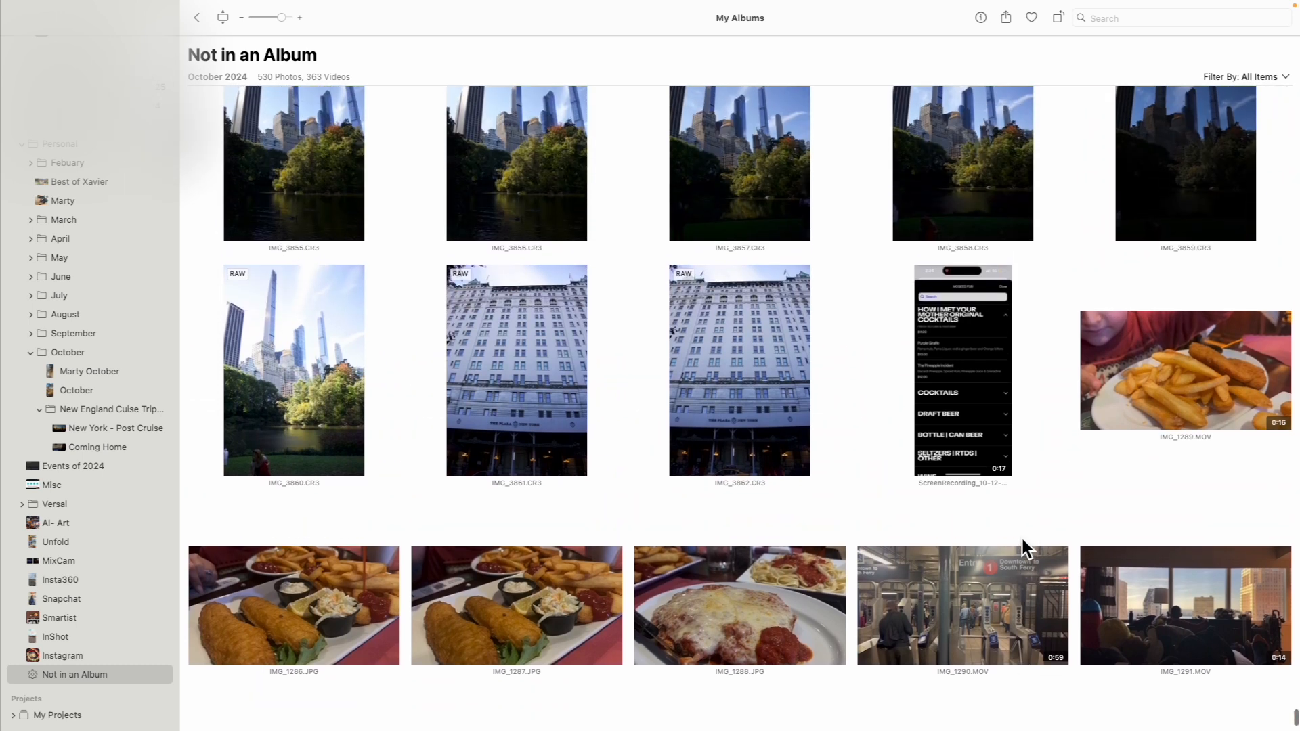
scroll(1021, 536, "up", 10)
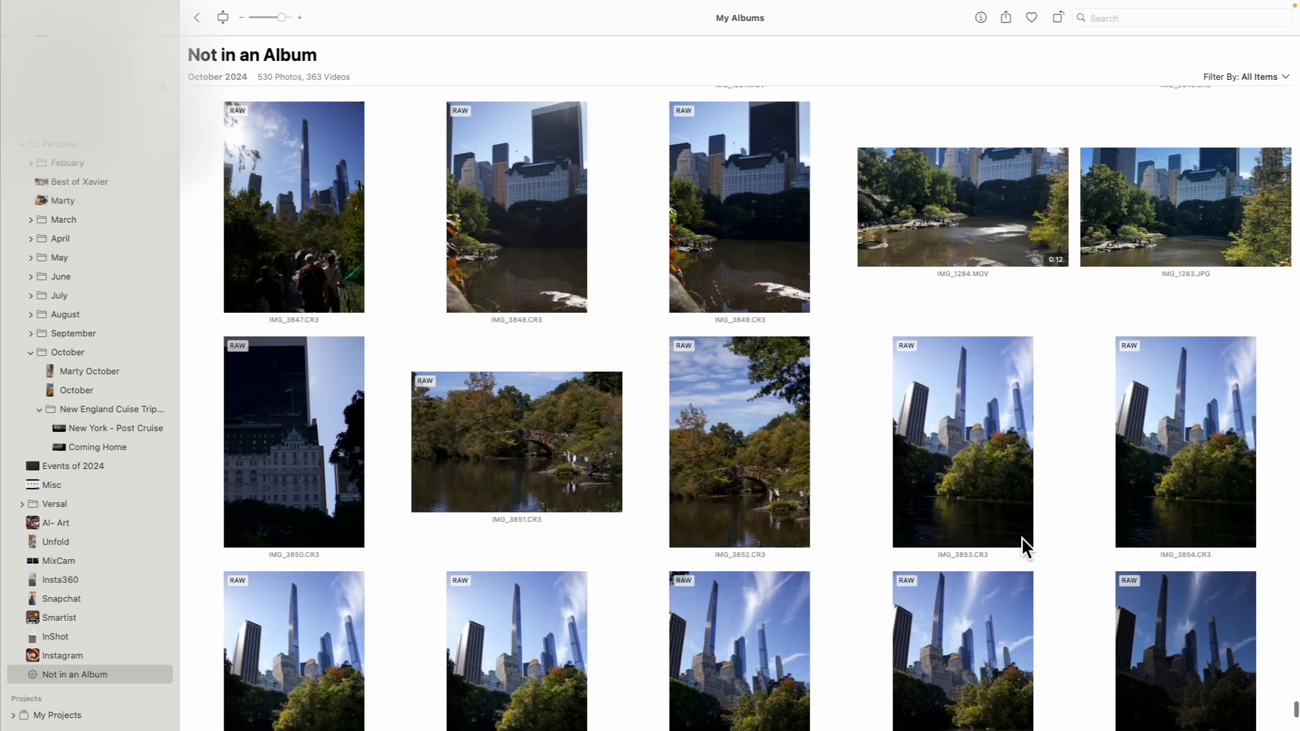
scroll(1021, 536, "up", 5)
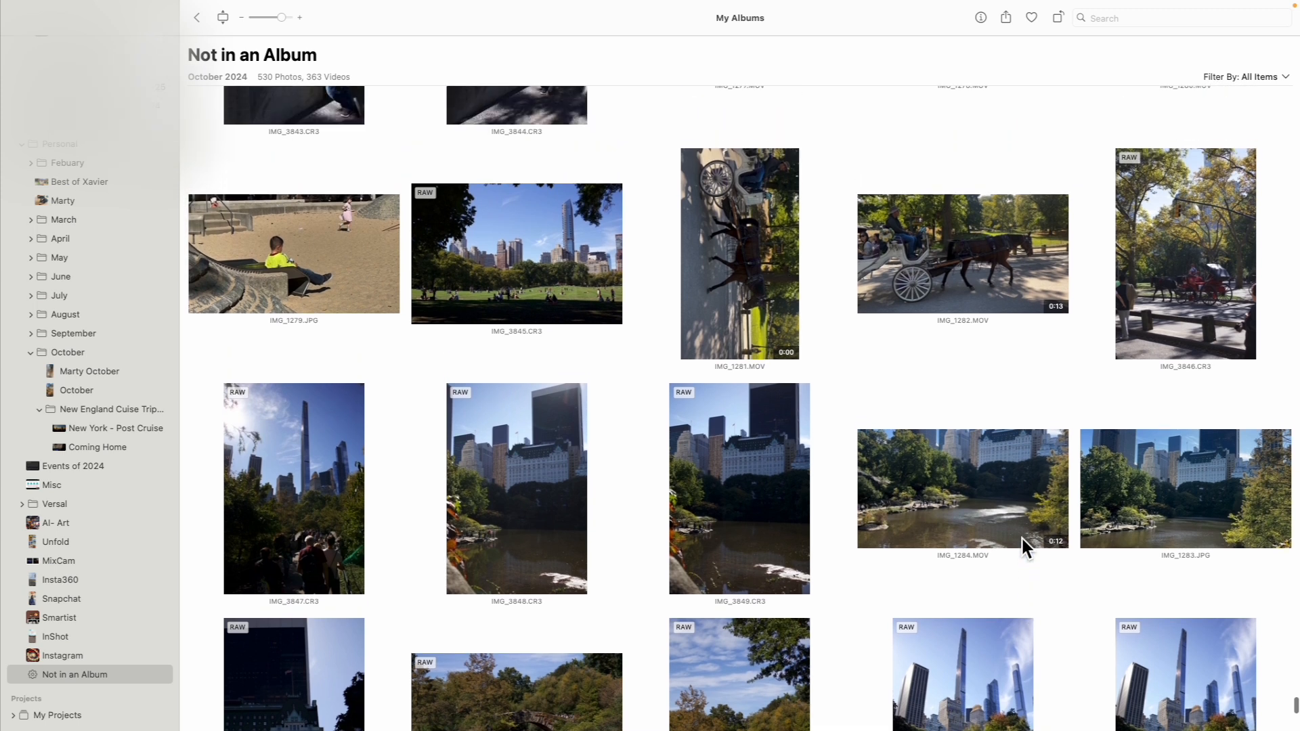
scroll(1022, 535, "up", 5)
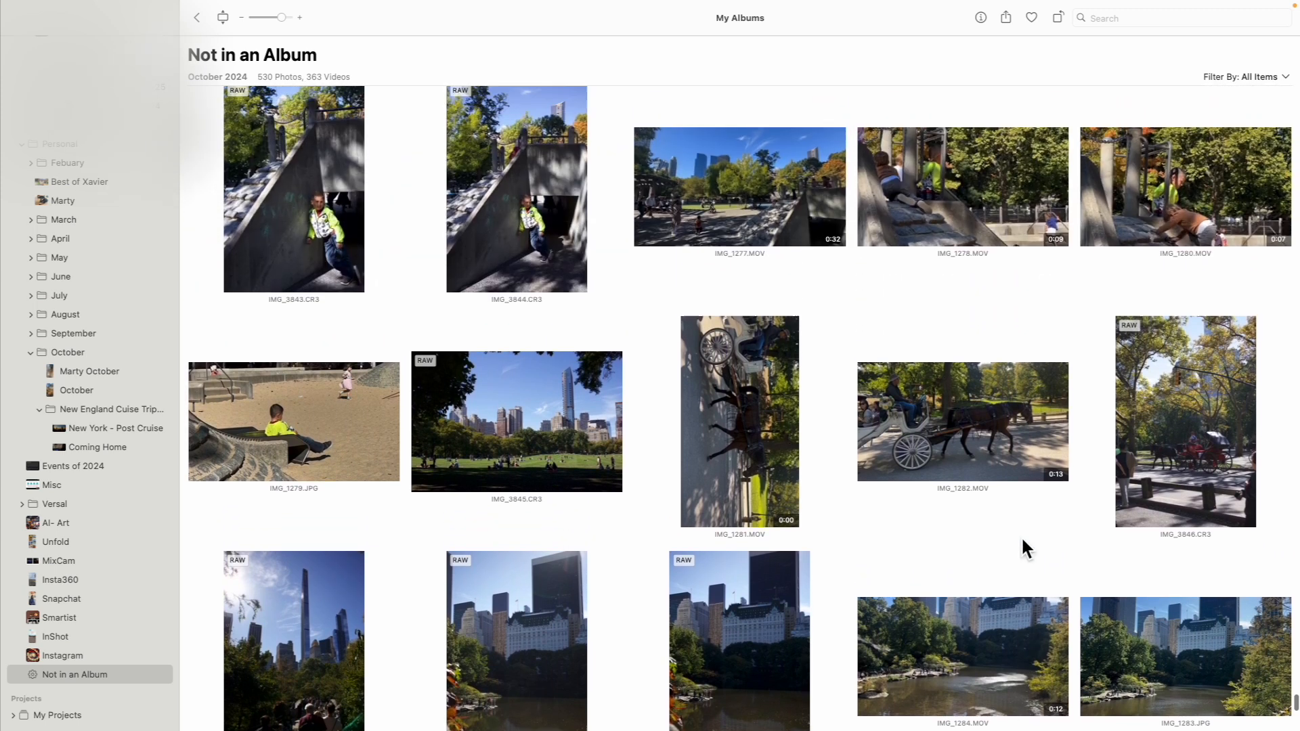
scroll(1021, 536, "up", 8)
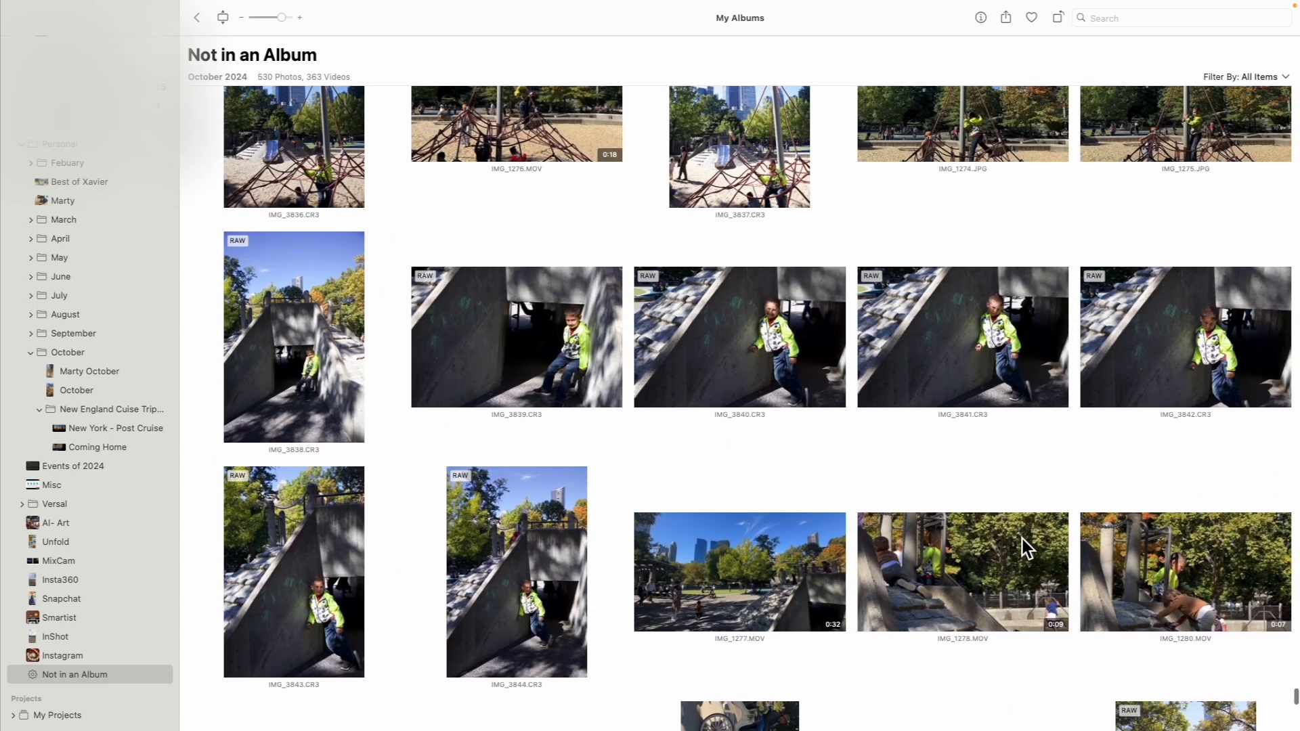
scroll(1024, 539, "up", 8)
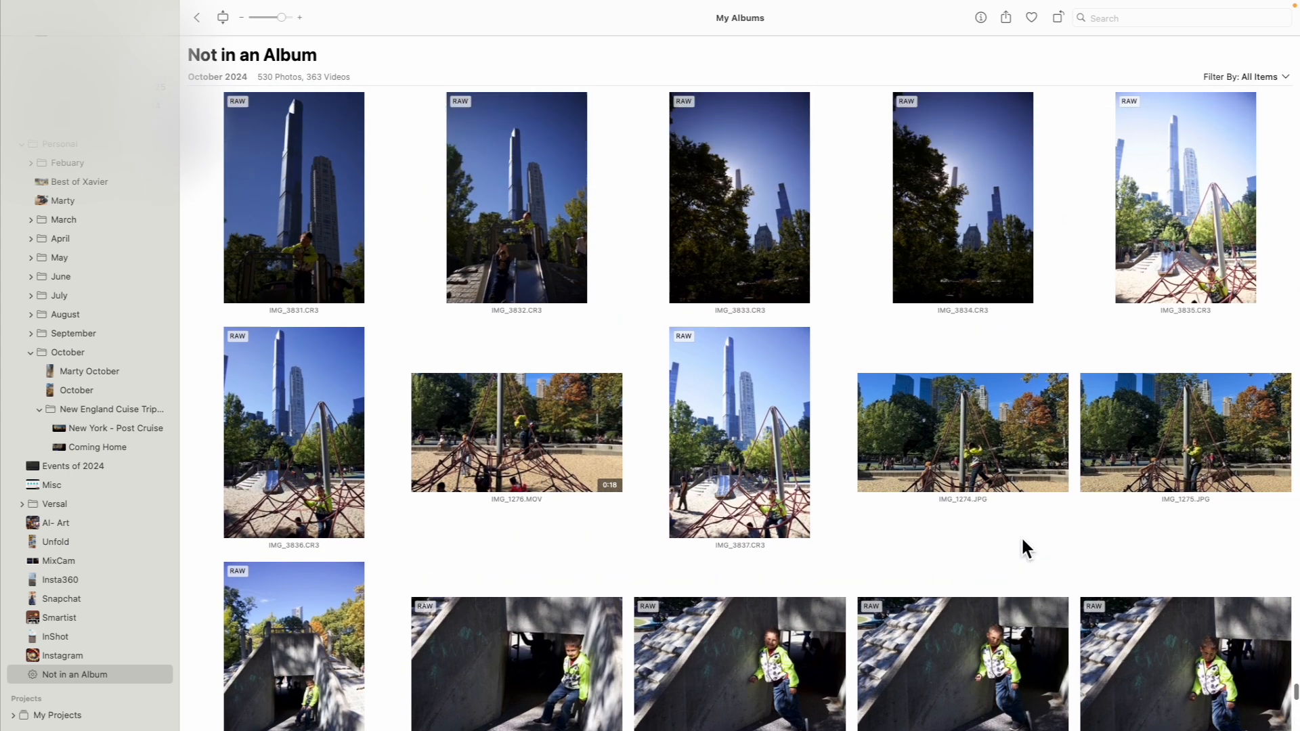
scroll(1024, 539, "up", 5)
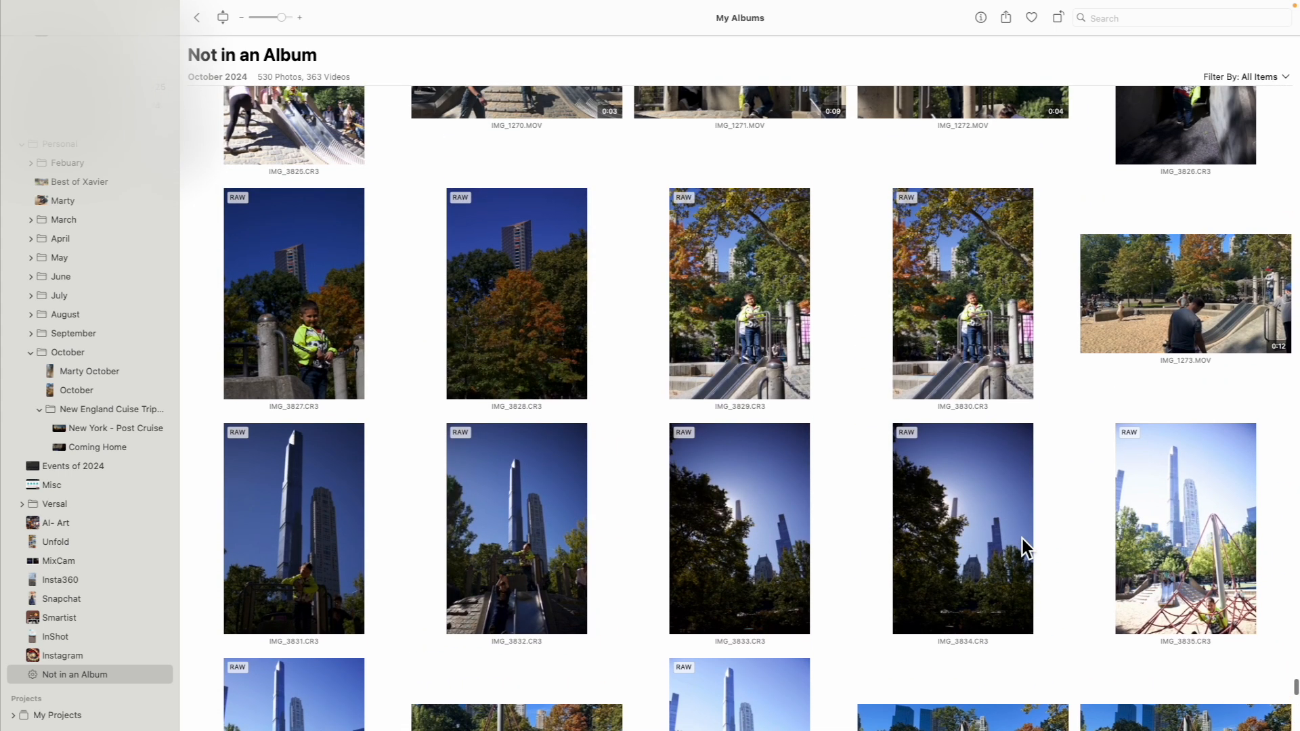
scroll(1024, 540, "up", 6)
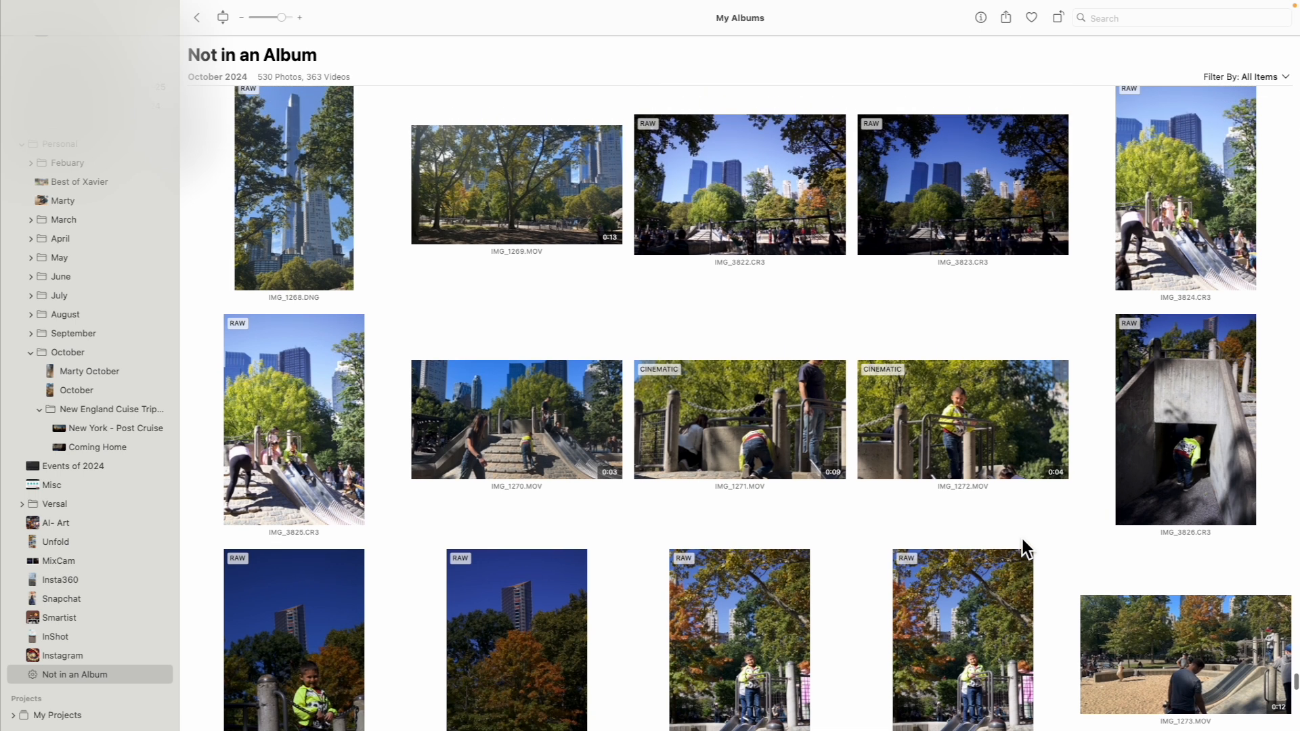
scroll(1023, 539, "up", 6)
scroll(1023, 540, "up", 8)
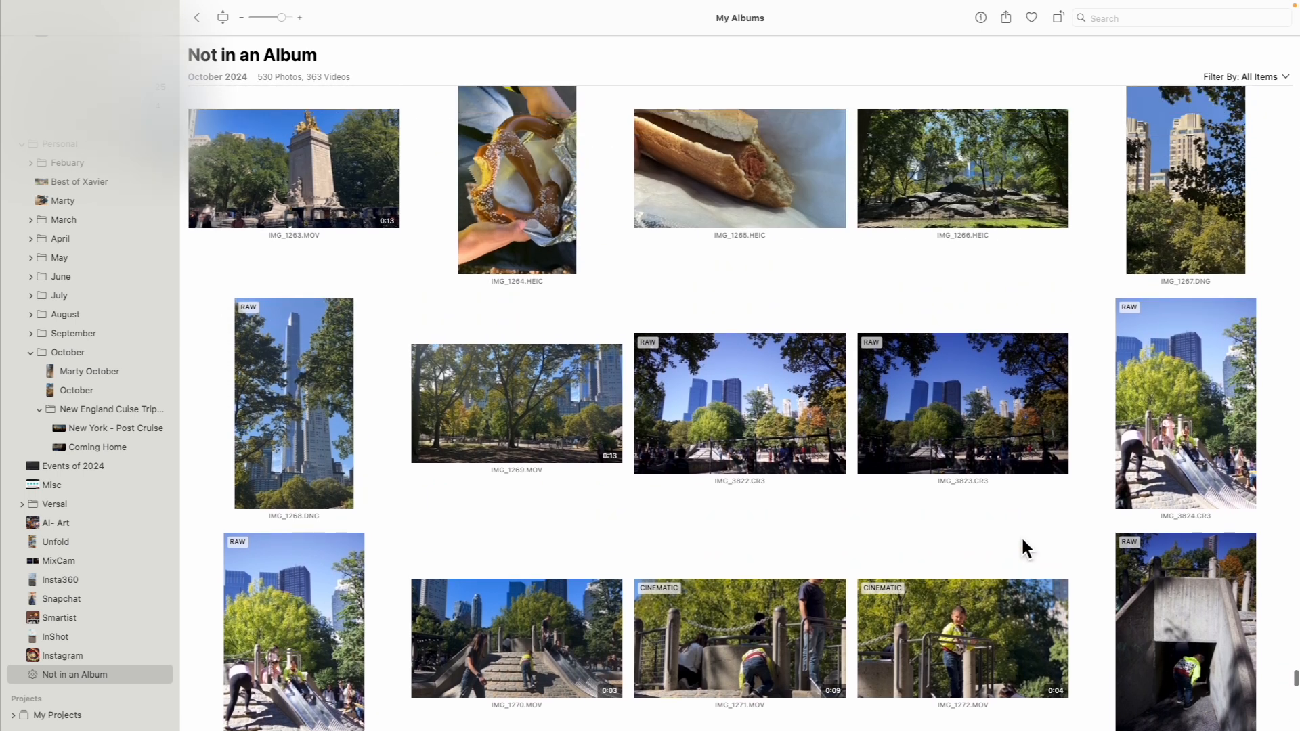
scroll(1023, 539, "up", 3)
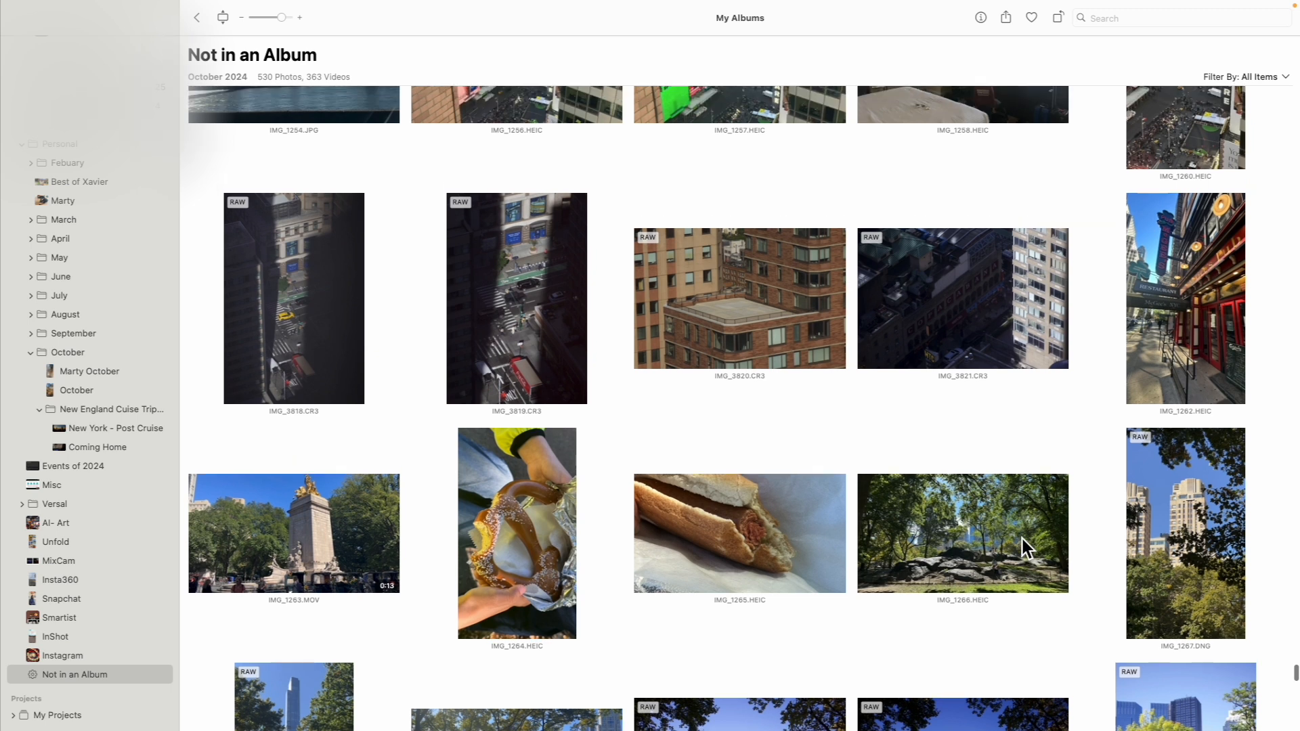
scroll(1024, 539, "up", 5)
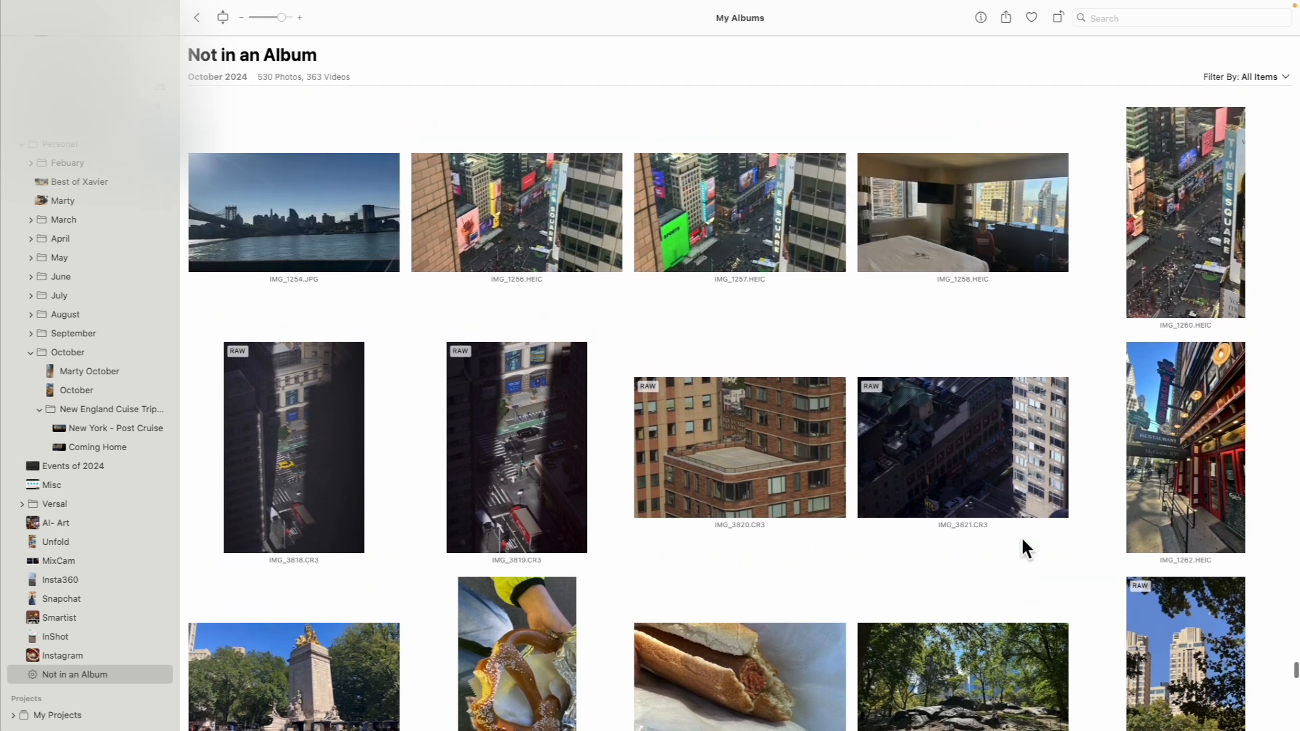
scroll(1023, 540, "up", 7)
scroll(1022, 541, "up", 4)
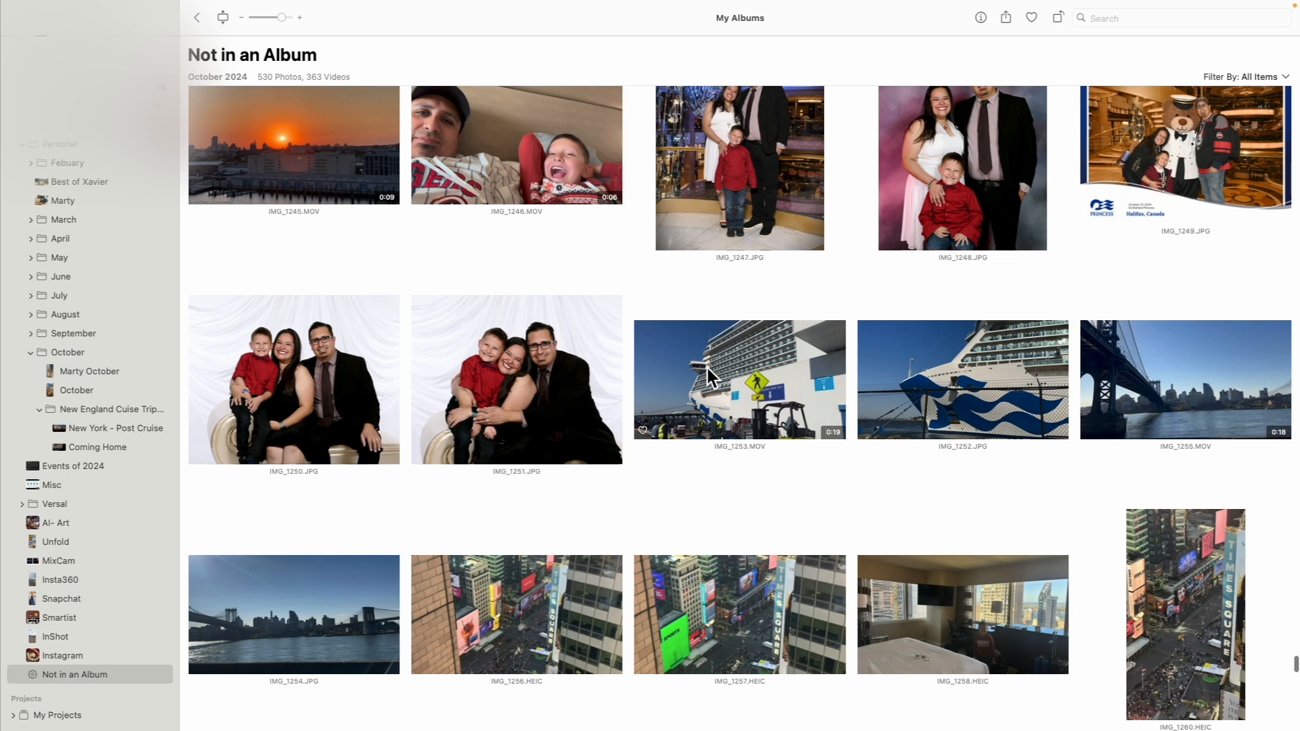
left_click(708, 369, "shift")
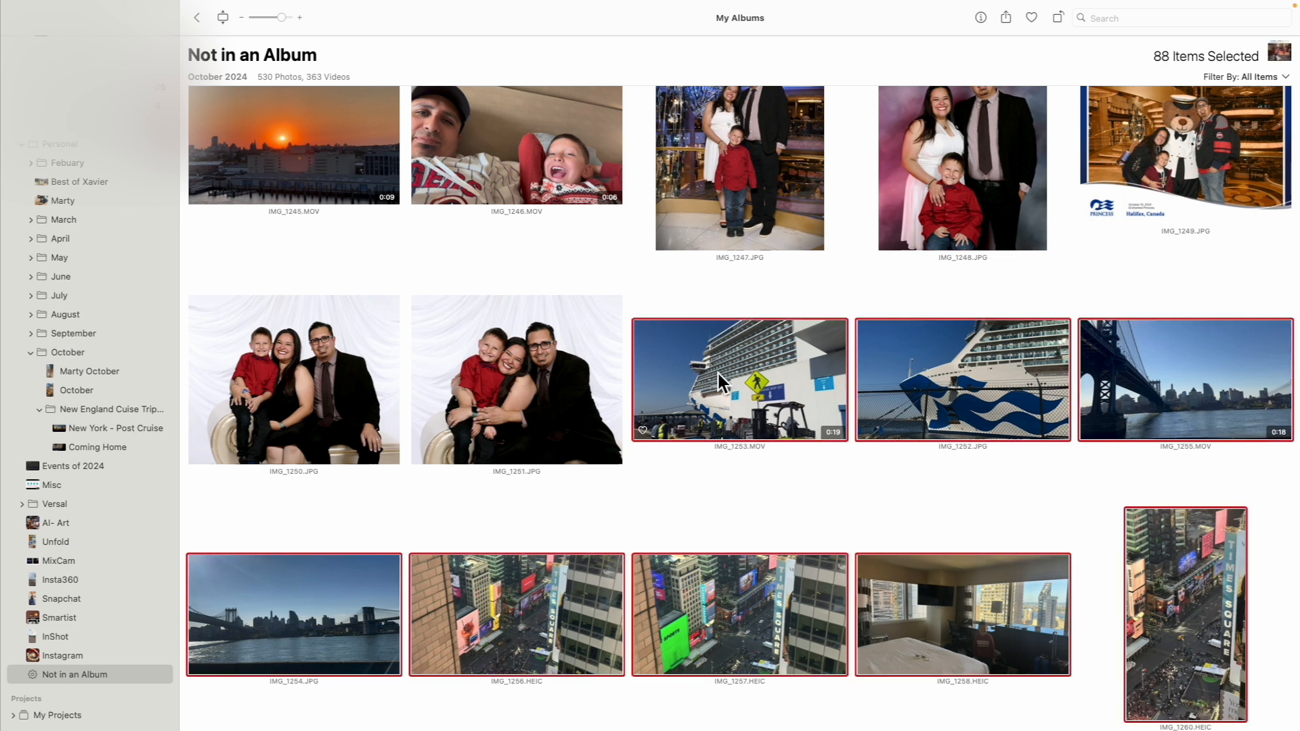
left_click_drag(255, 372, 136, 424)
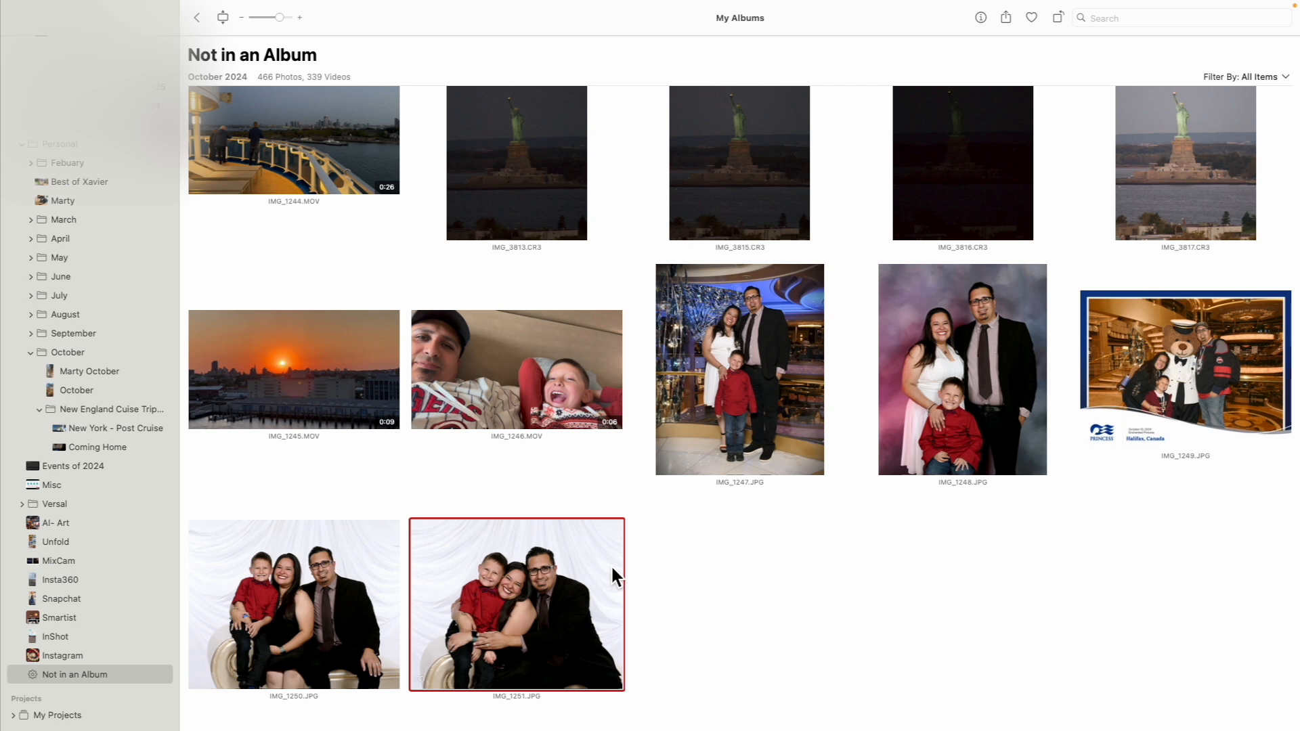
Check the capture information of the family portraits from IMG_1251.JPG back to IMG_1247.JPG and close the details.
key("super+i")
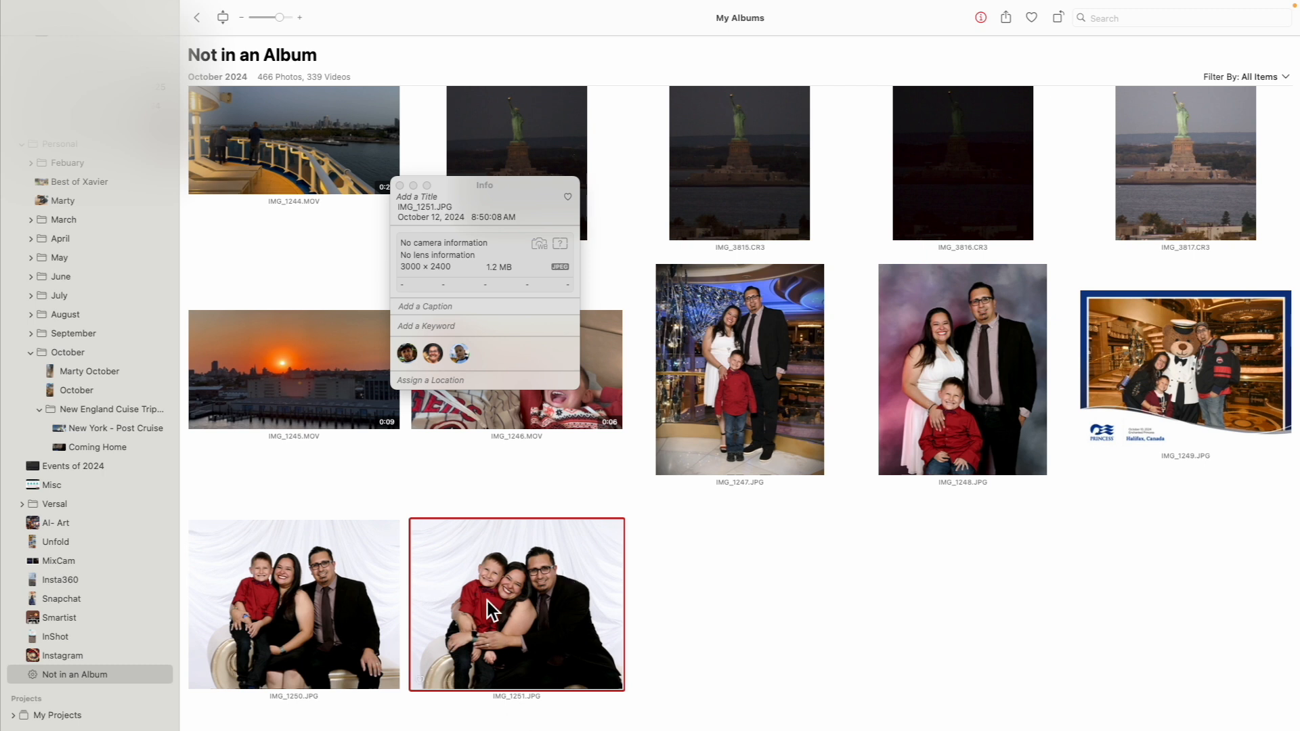
key("Left")
key("Left")
key("Left")
key("Left")
left_click(816, 540)
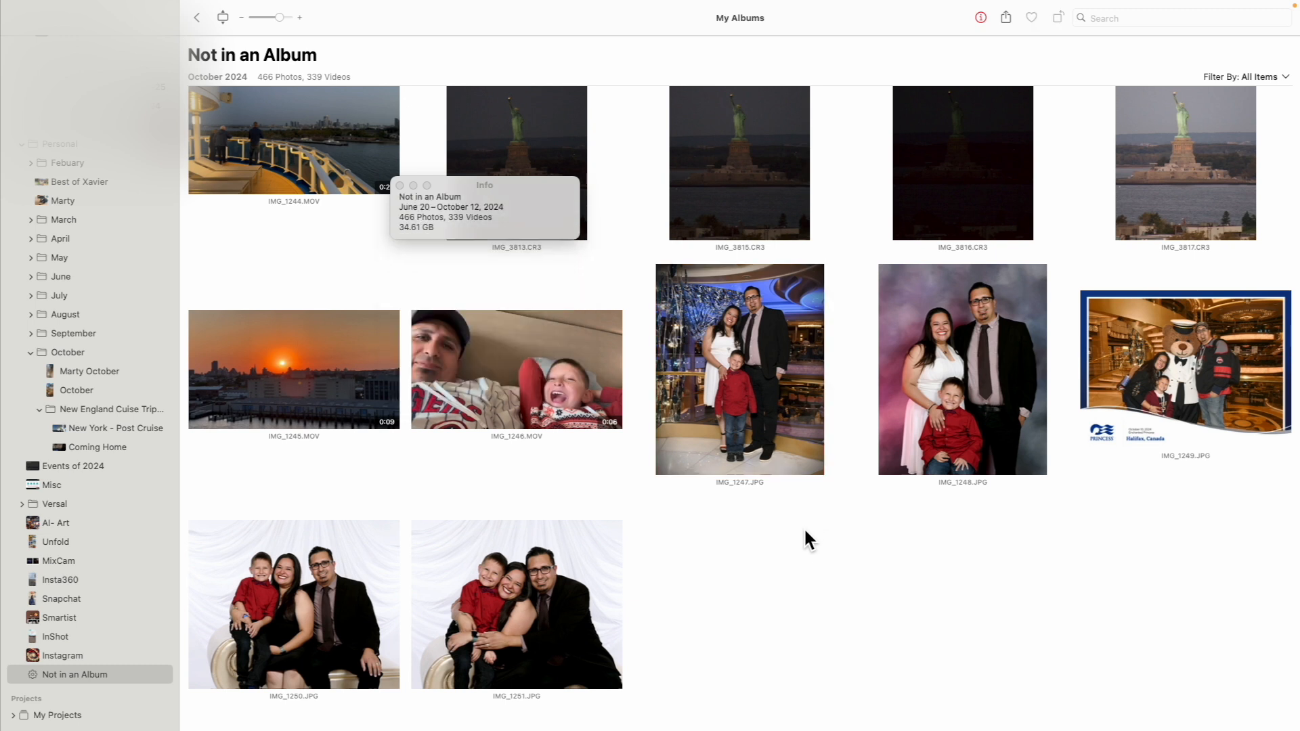
left_click(400, 186)
Create a smart album with the condition Date Captured is 10/7/2024, keeping the default name.
mouse_move(136, 1)
left_click(89, 7)
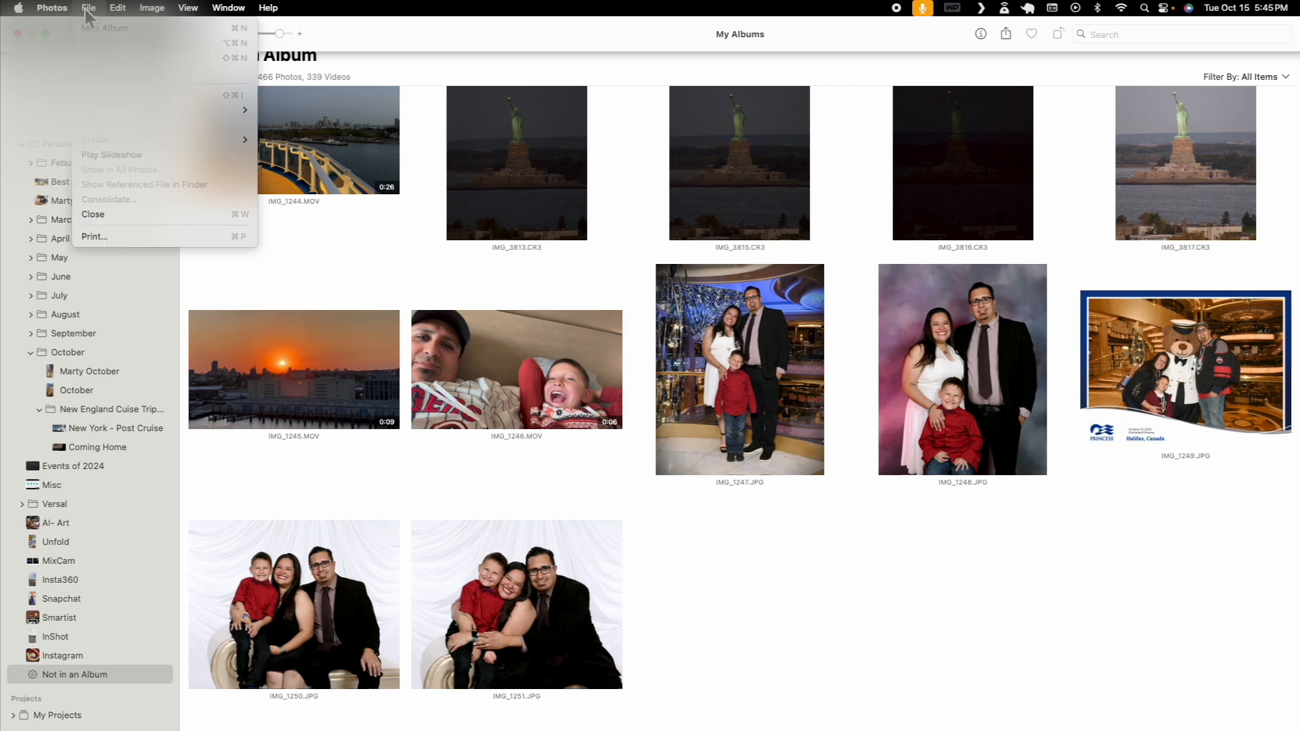
left_click(101, 43)
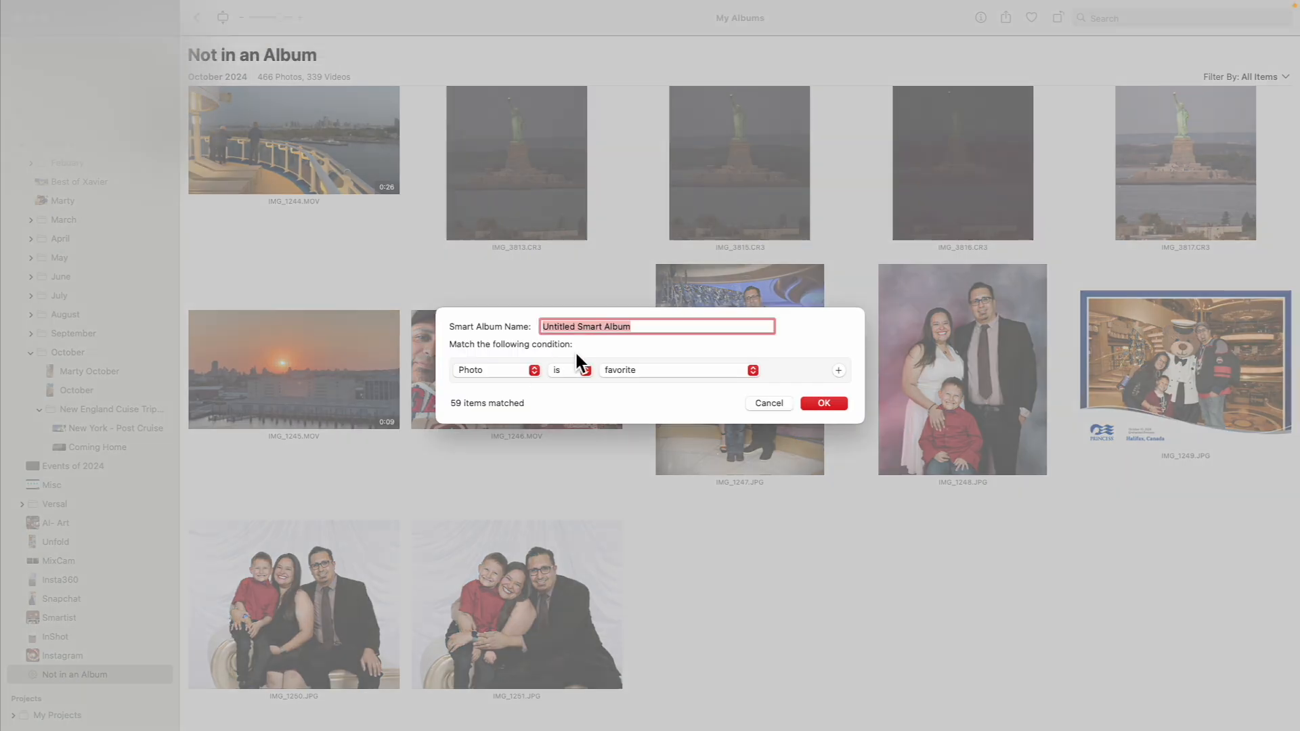
left_click(538, 371)
left_click(499, 282)
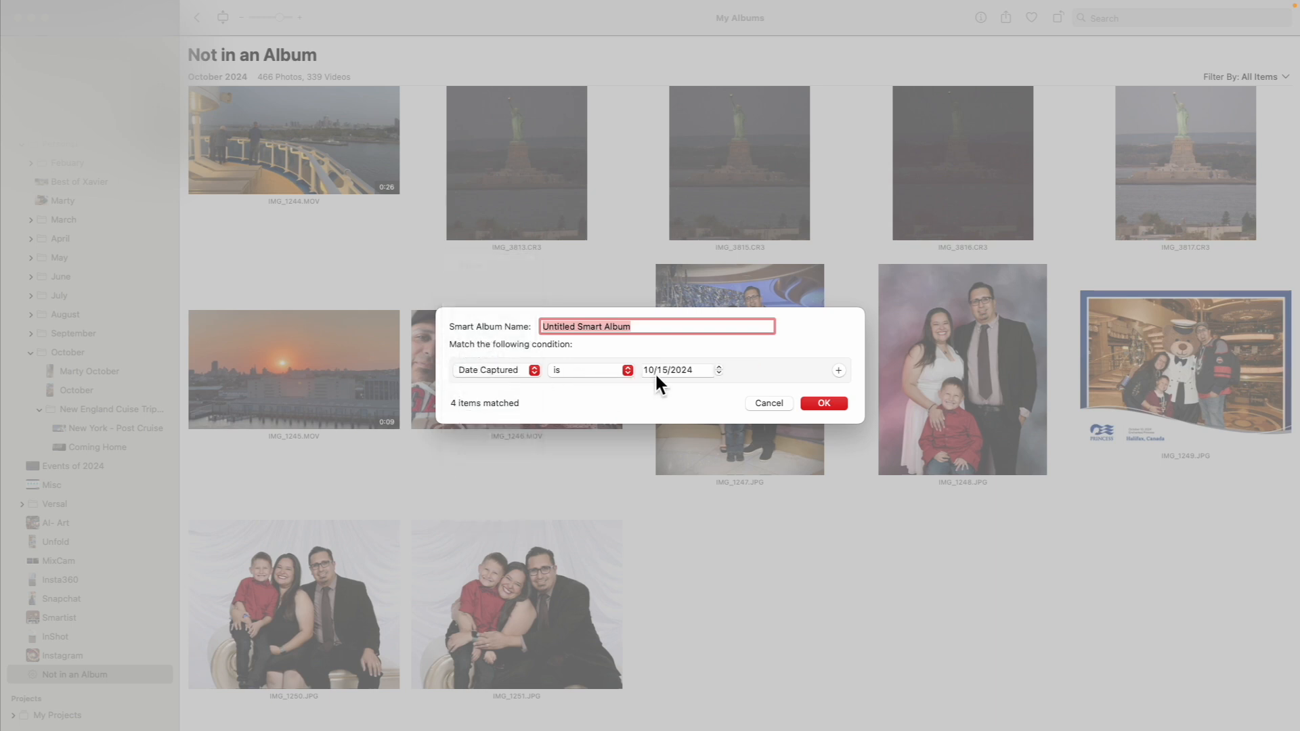
left_click(665, 370)
type("7")
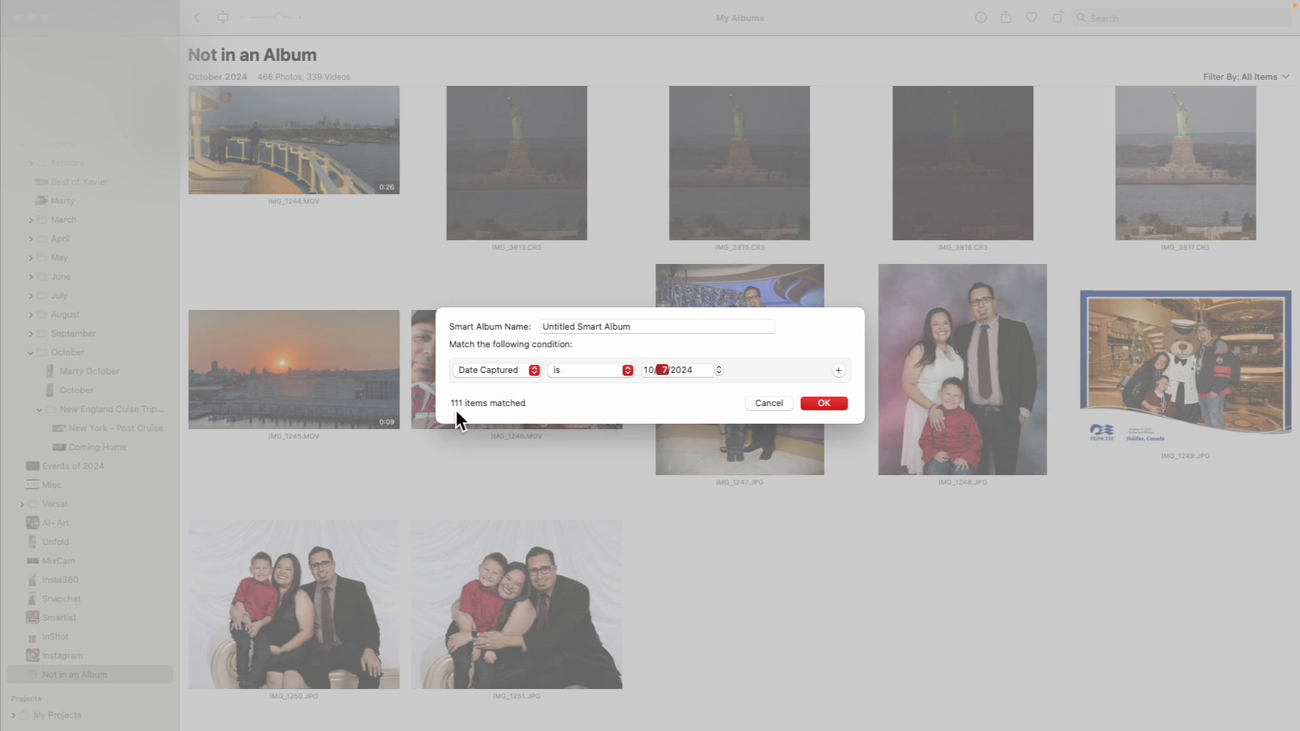
left_click(823, 404)
Locate the new smart album among the albums and look through the photos and videos it collects.
scroll(103, 485, "down", 1)
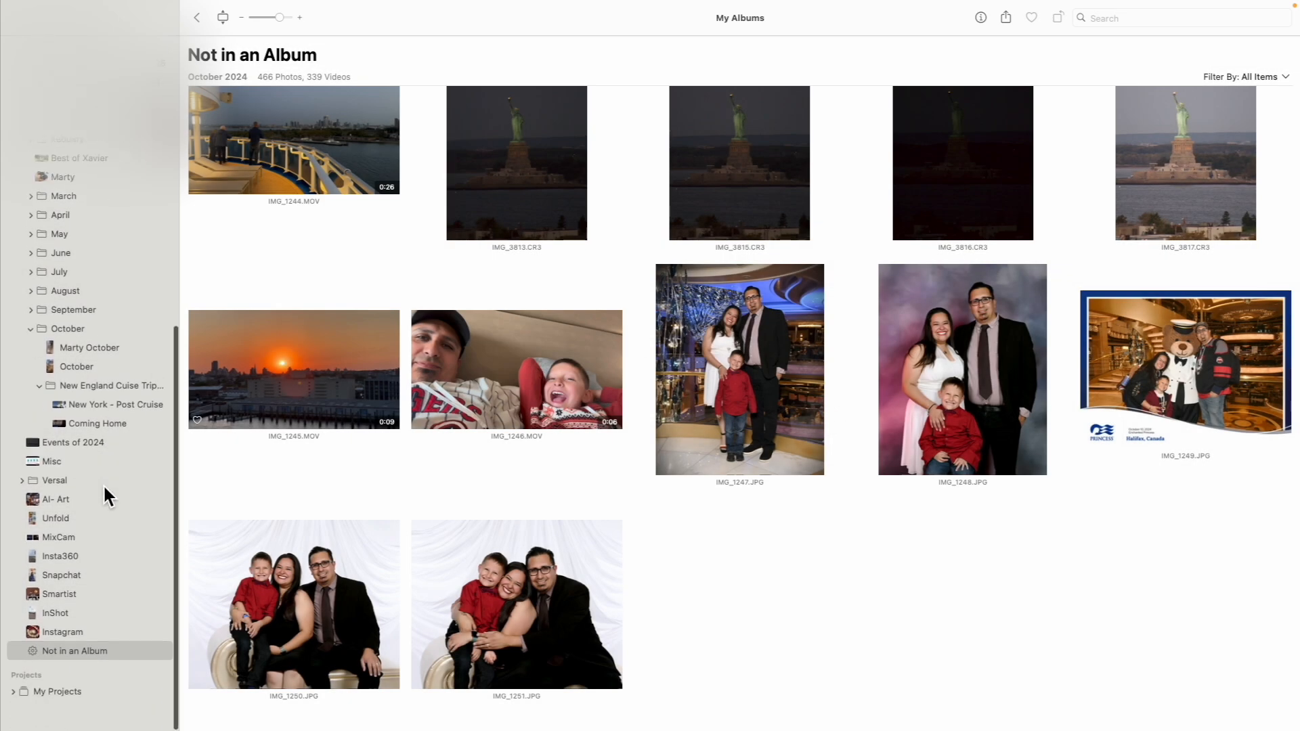
scroll(103, 485, "up", 2)
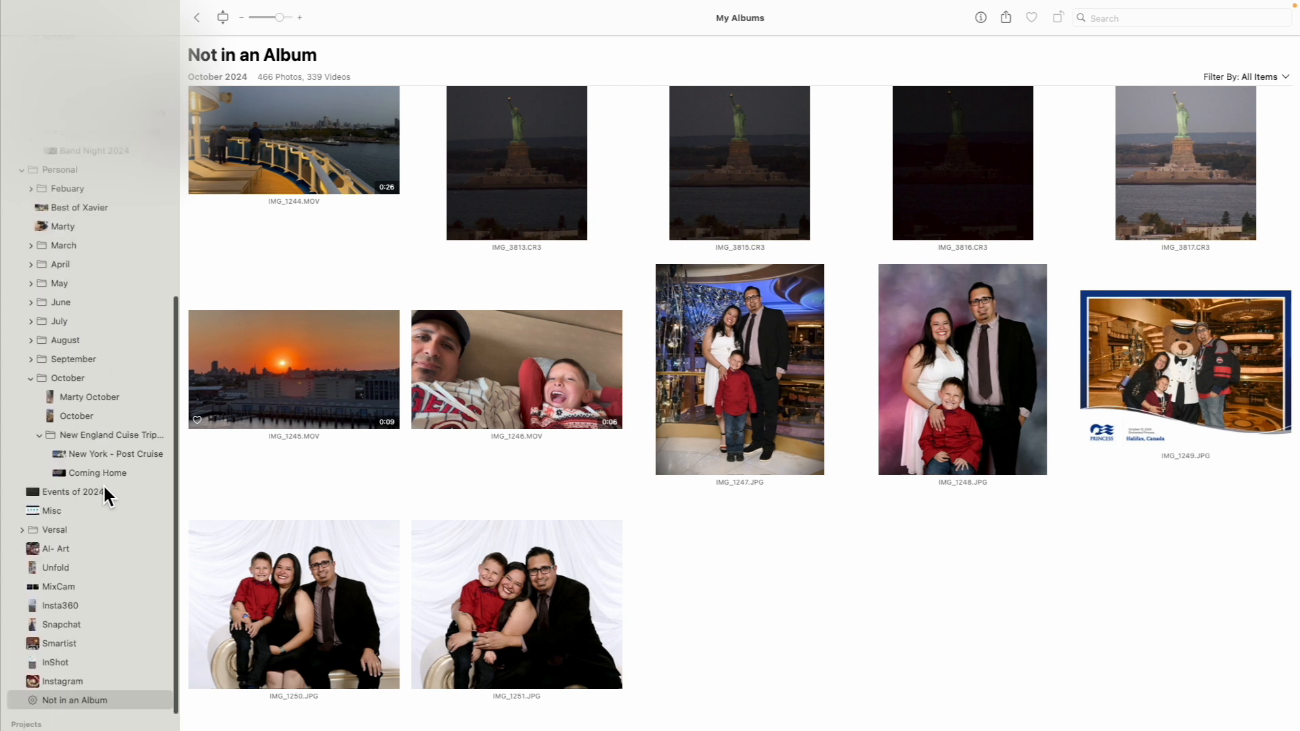
scroll(102, 485, "down", 2)
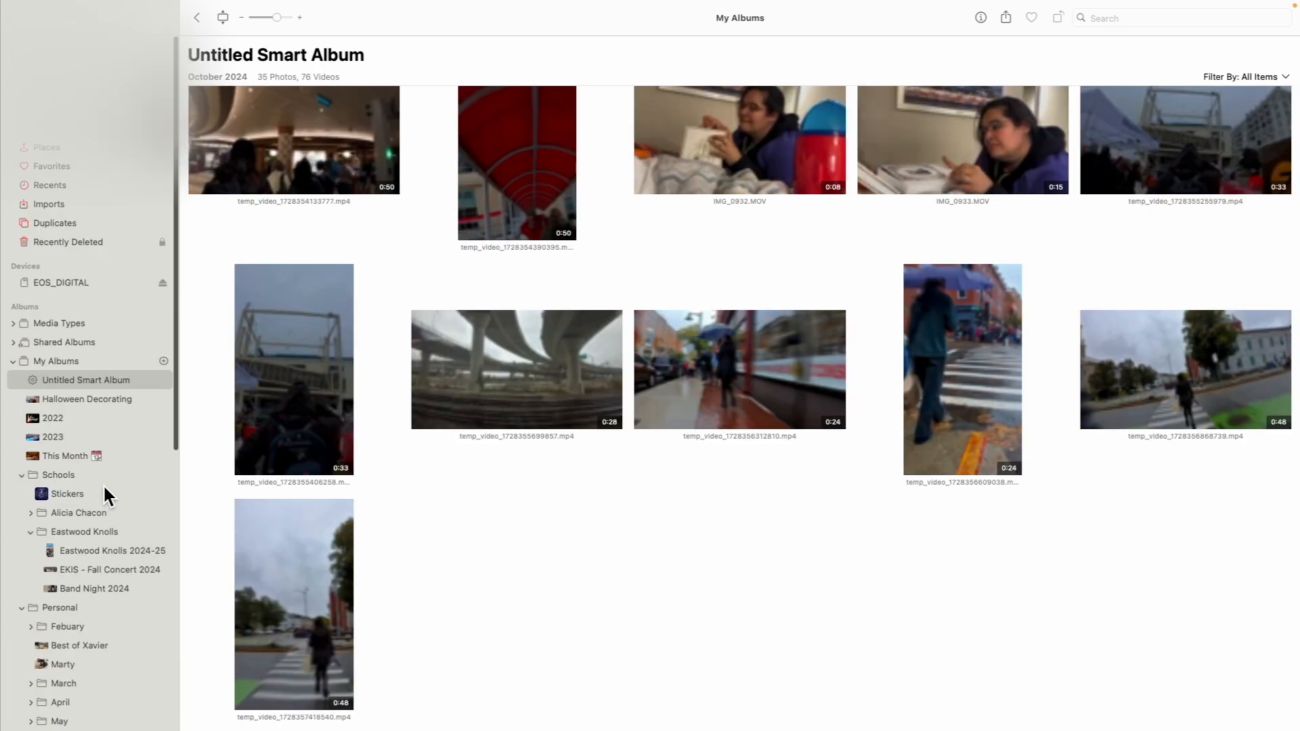
scroll(101, 434, "up", 3)
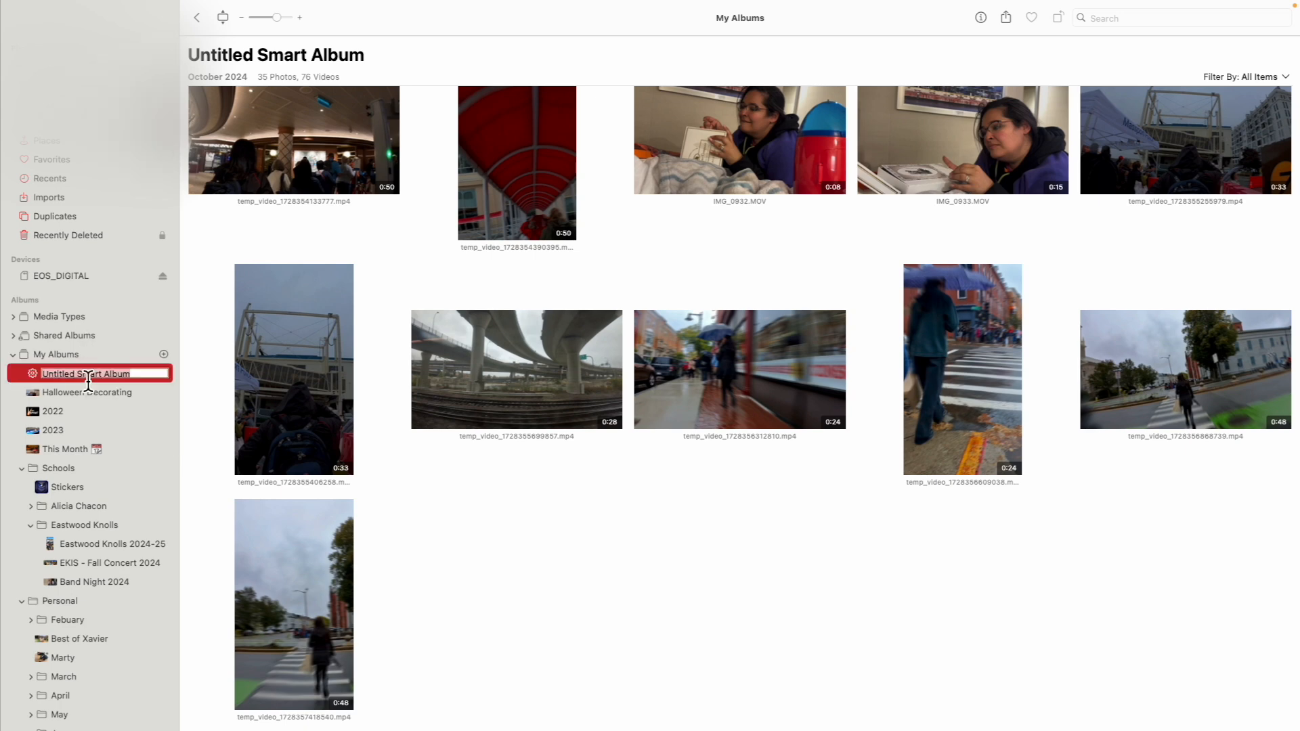
scroll(374, 388, "up", 15)
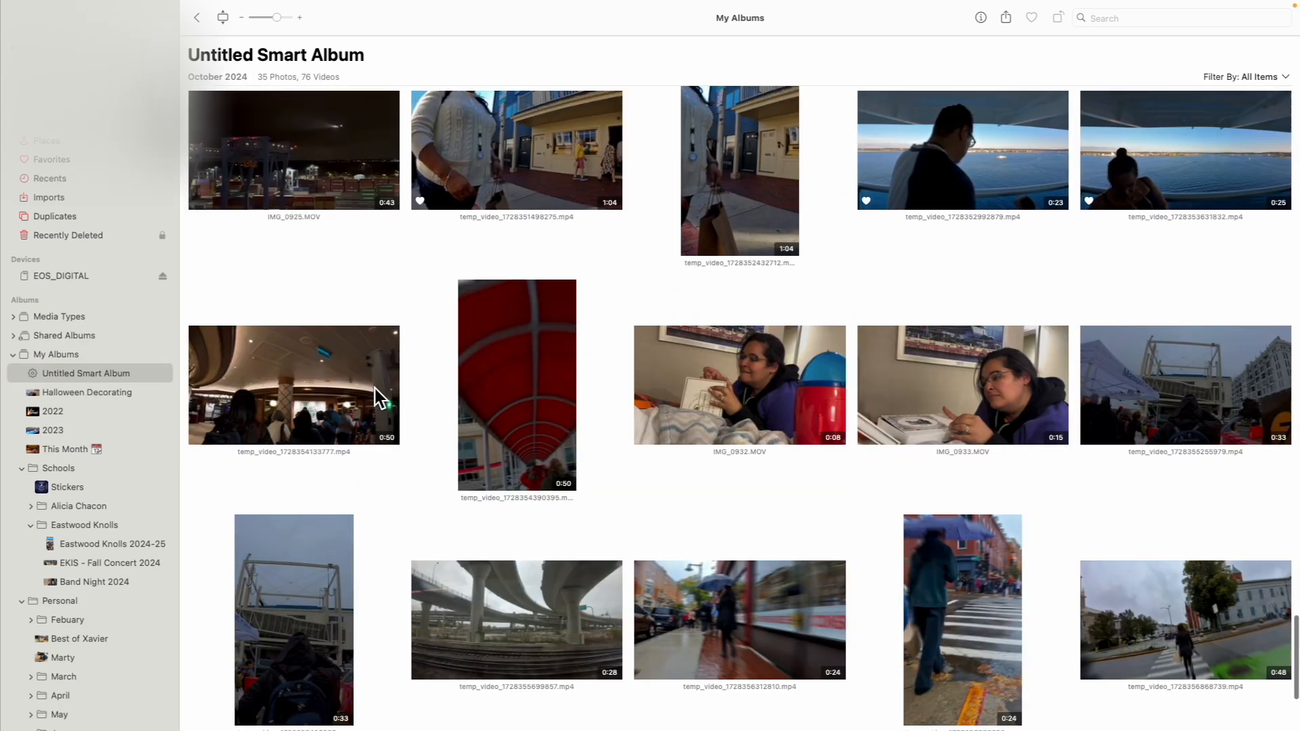
scroll(374, 389, "up", 15)
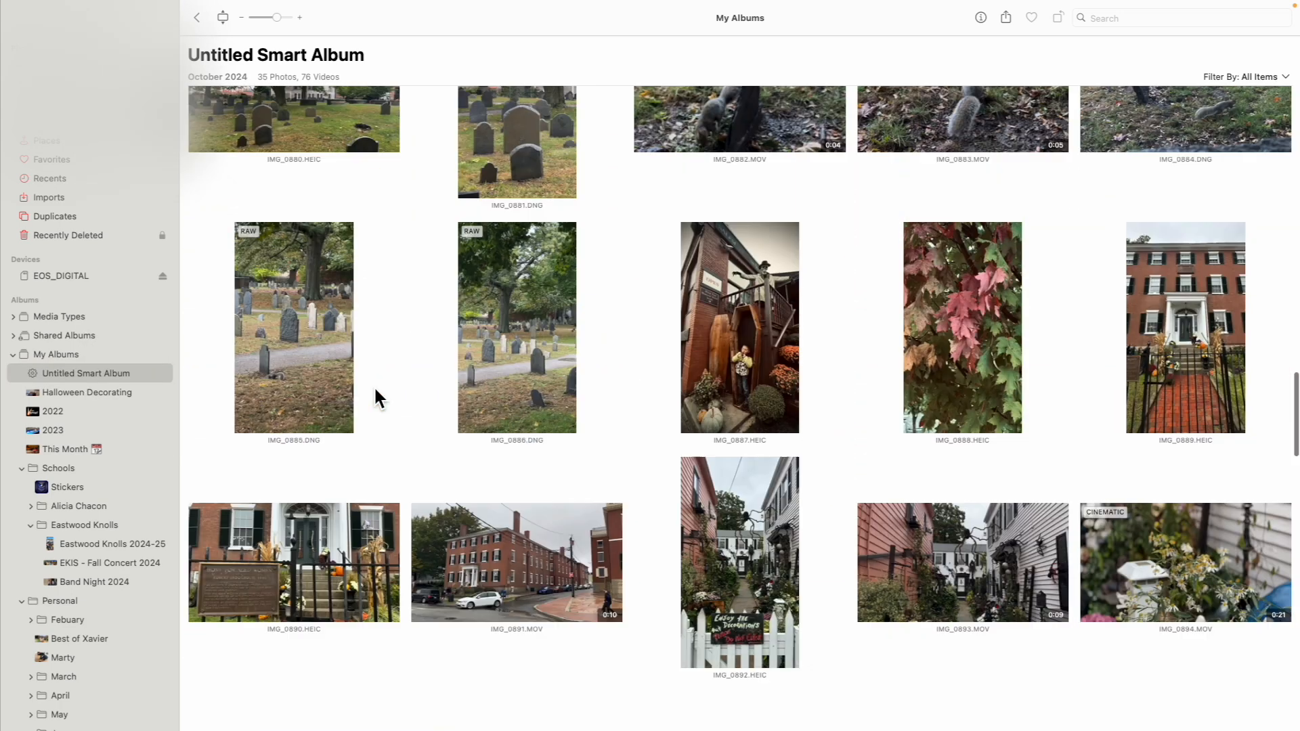
scroll(376, 389, "down", 20)
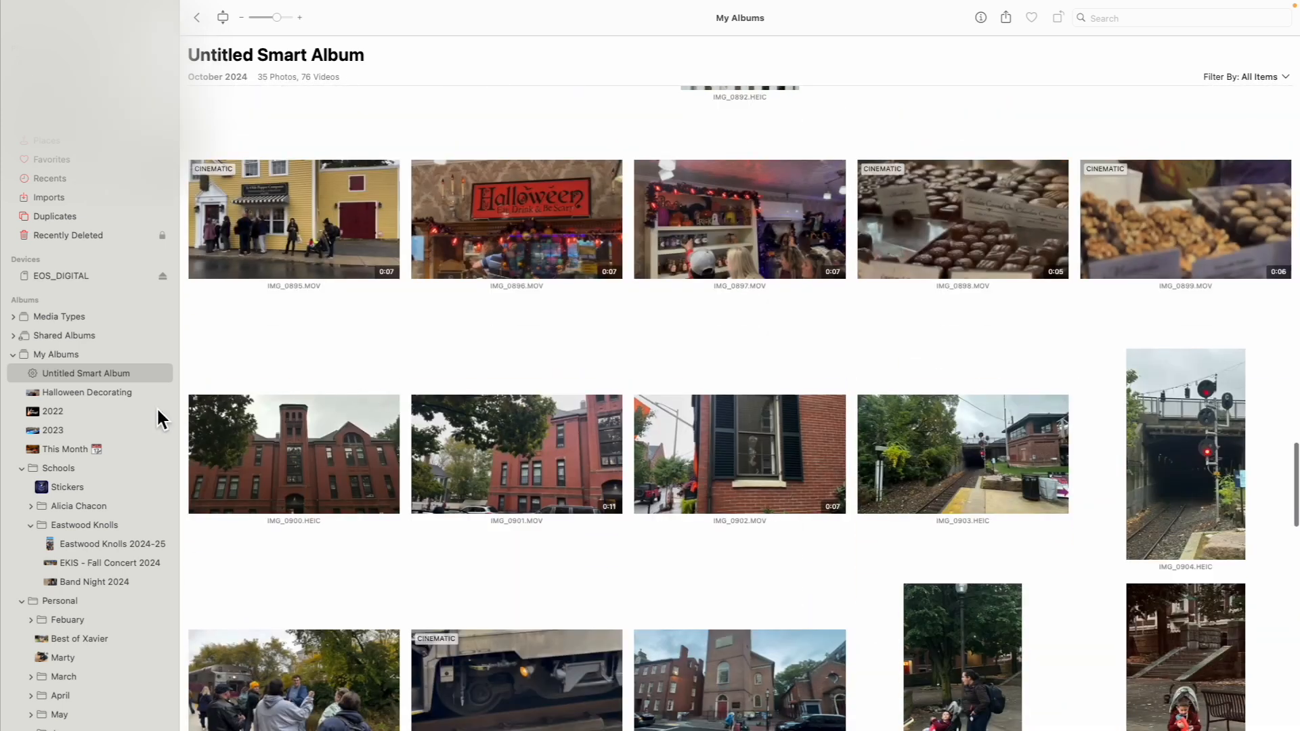
Delete the untitled smart album and confirm its removal.
right_click(127, 372)
left_click(185, 462)
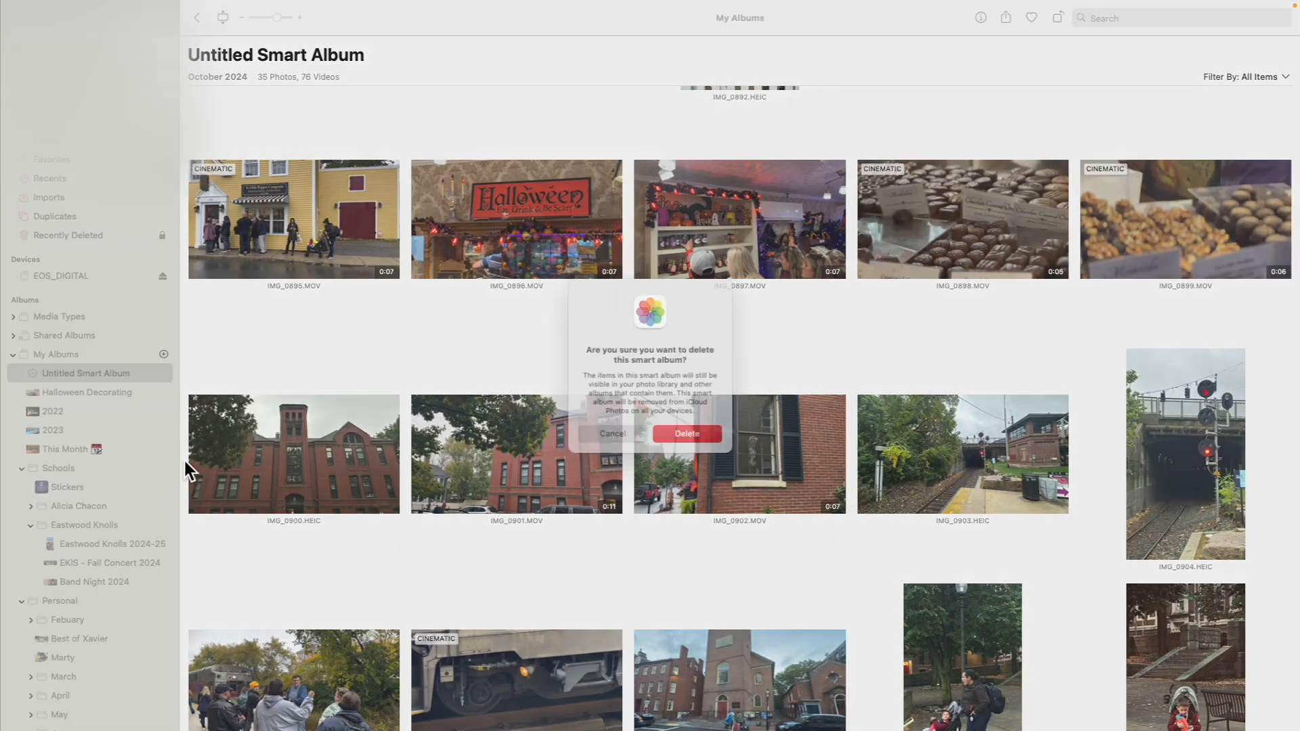
left_click(684, 438)
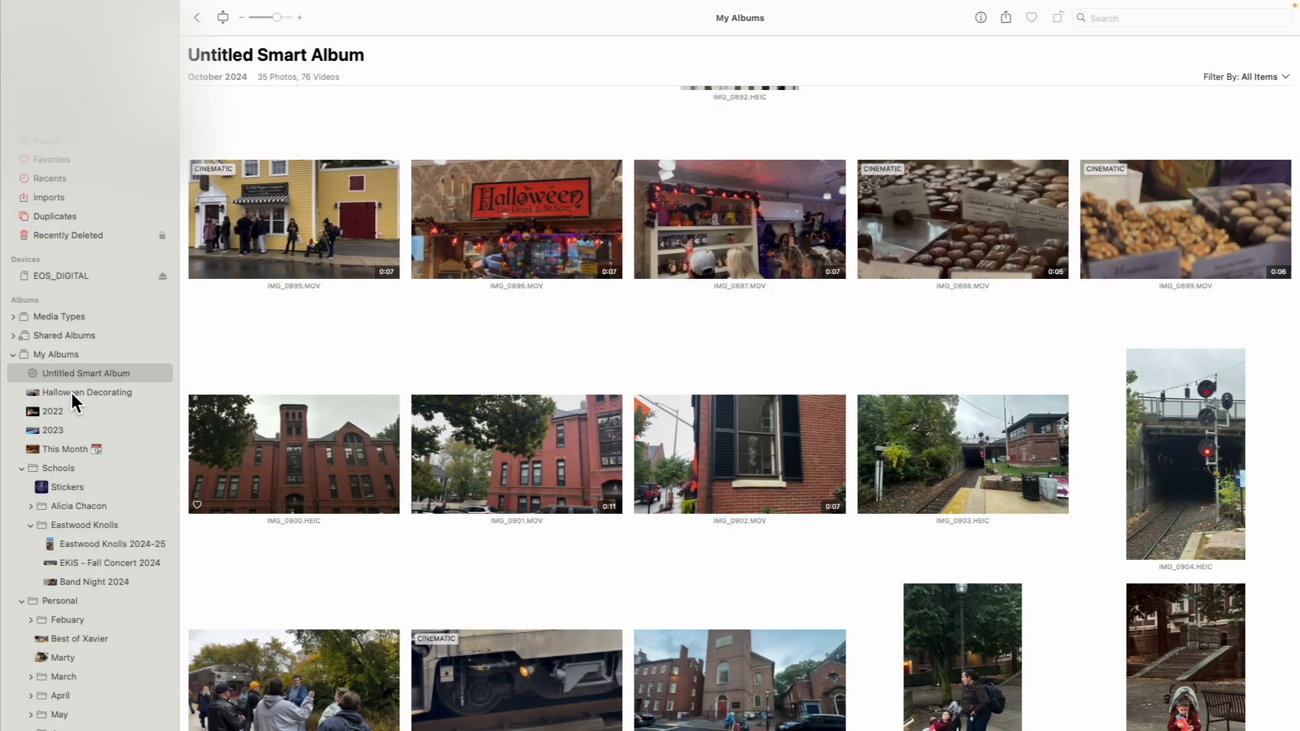
In the Not in an Album smart album, select IMG_1246.MOV back through IMG_3787.CR3 and add them to the New York - Post Cruise album.
scroll(71, 391, "down", 10)
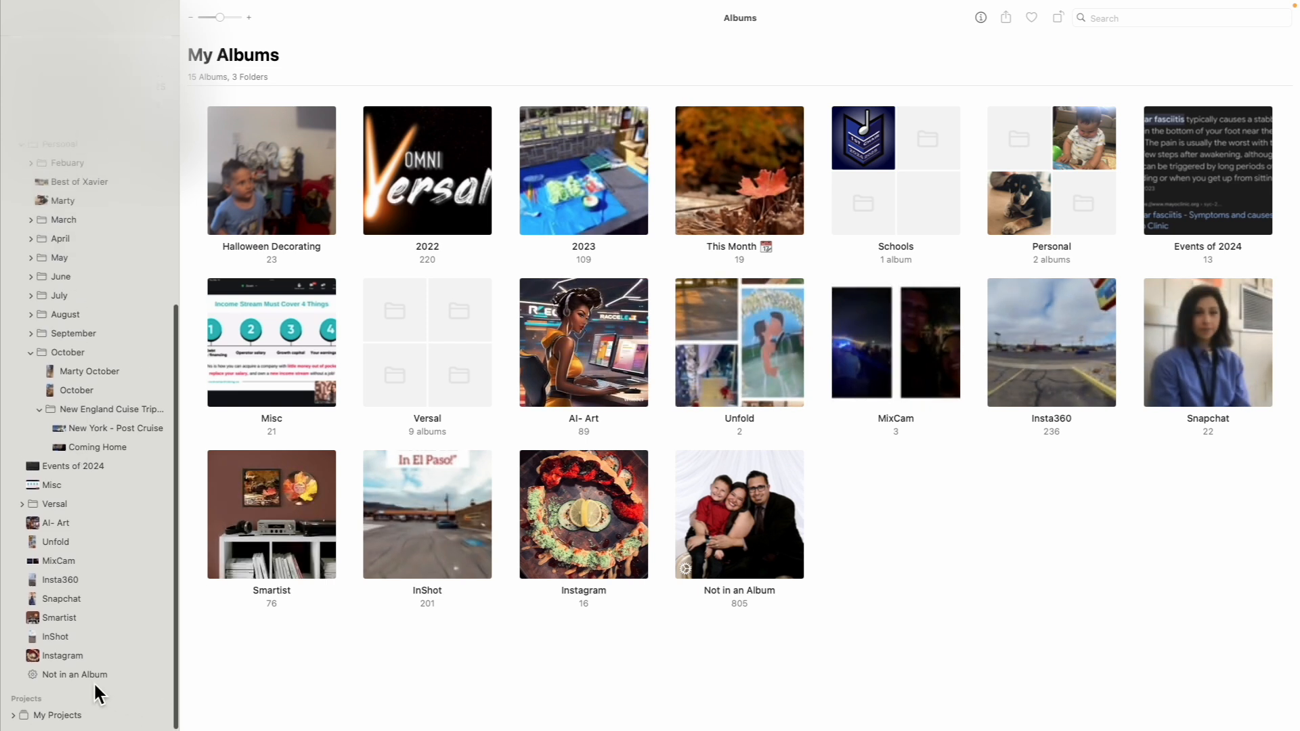
left_click(95, 675)
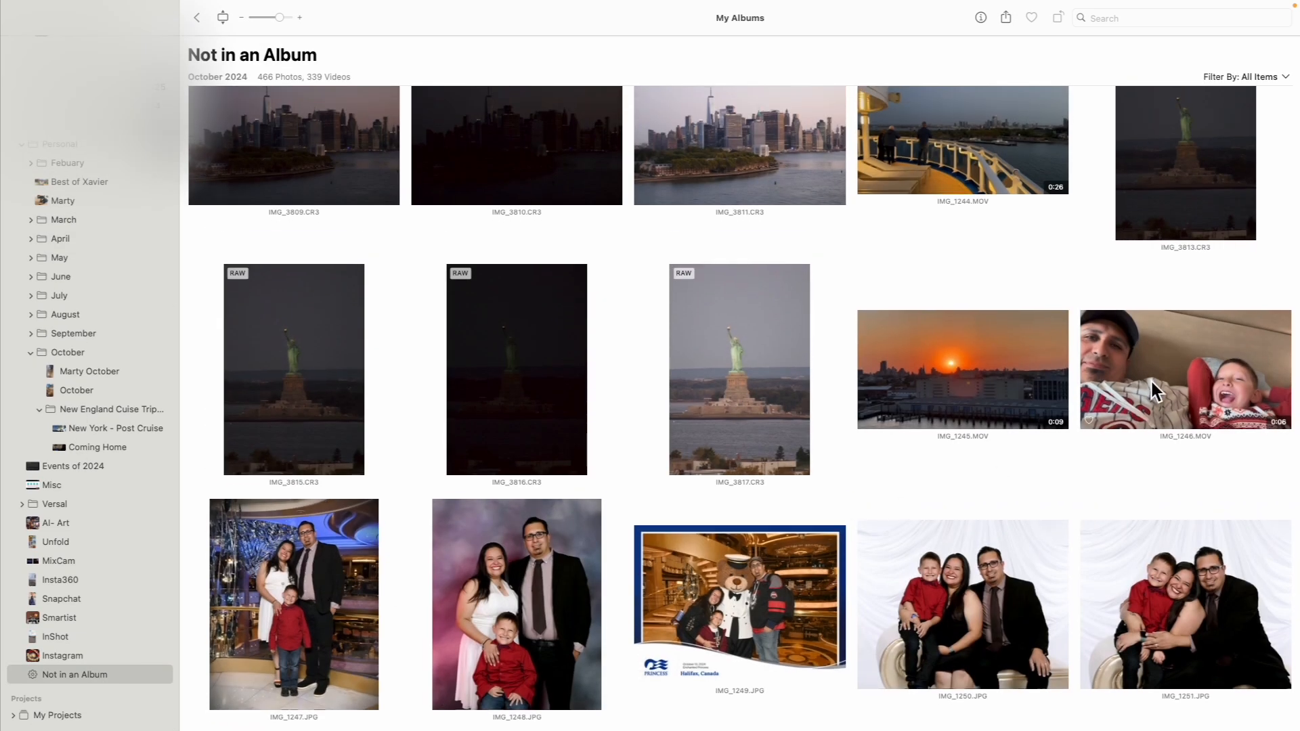
left_click(1177, 385)
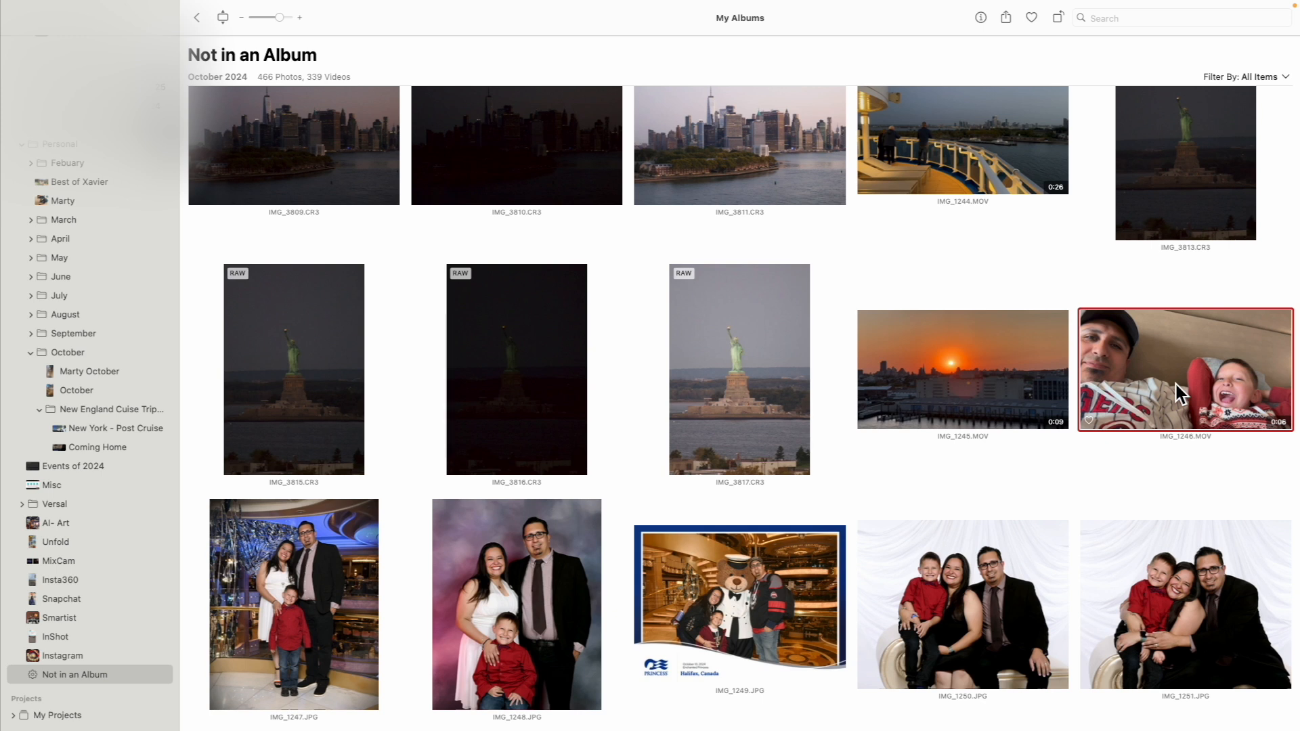
scroll(1177, 385, "up", 2)
scroll(1176, 386, "up", 1)
scroll(1176, 384, "up", 1)
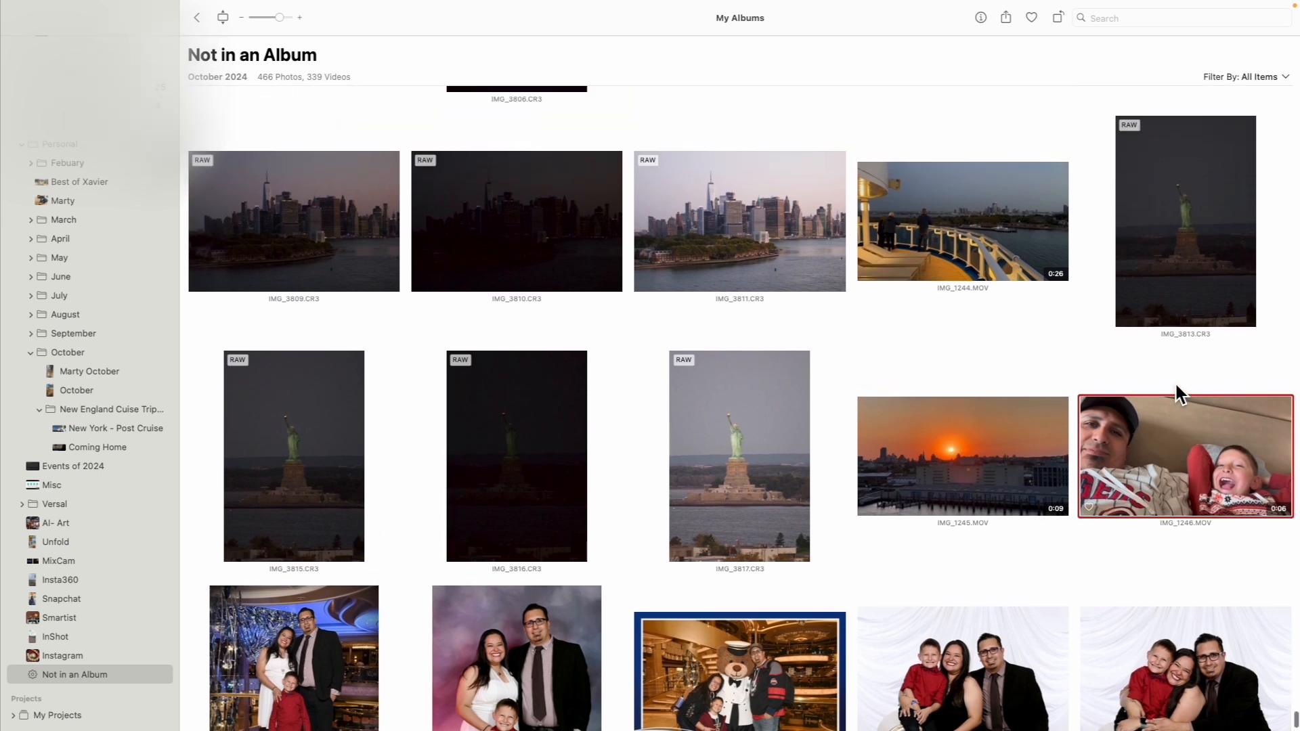
scroll(1095, 514, "up", 6)
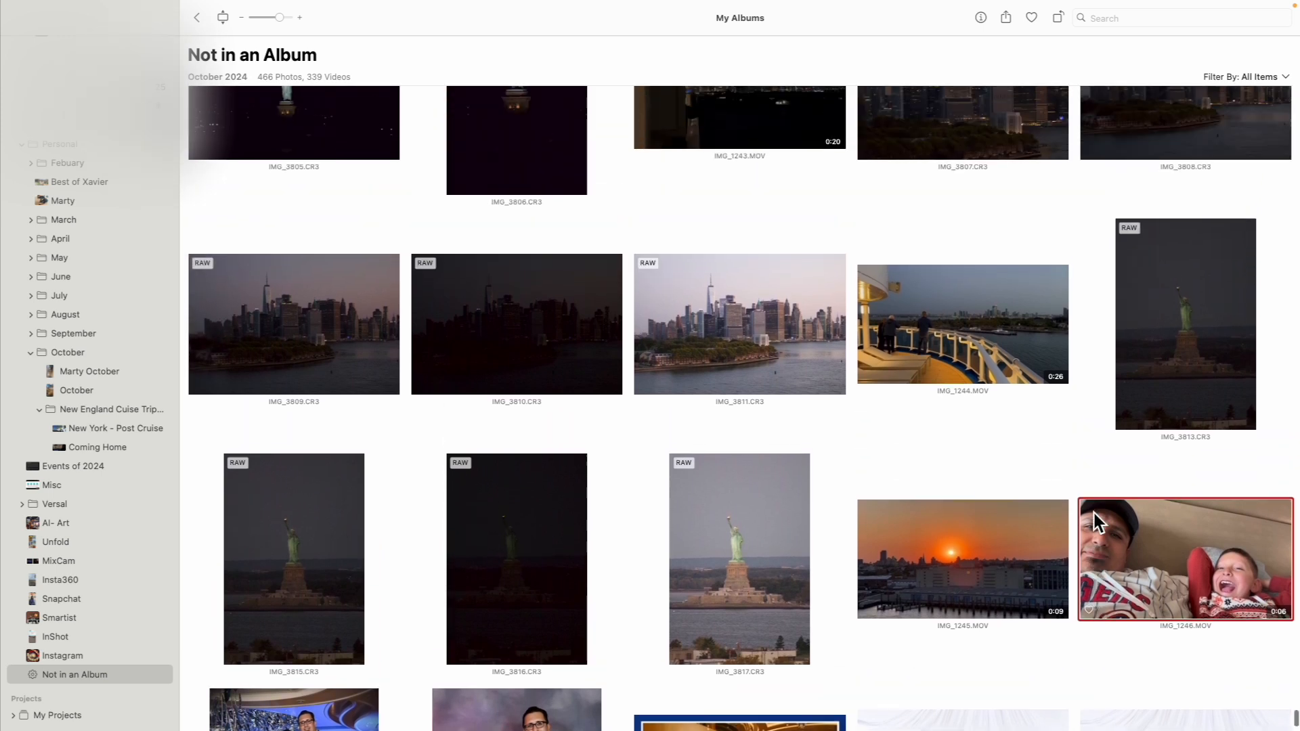
scroll(1096, 516, "up", 4)
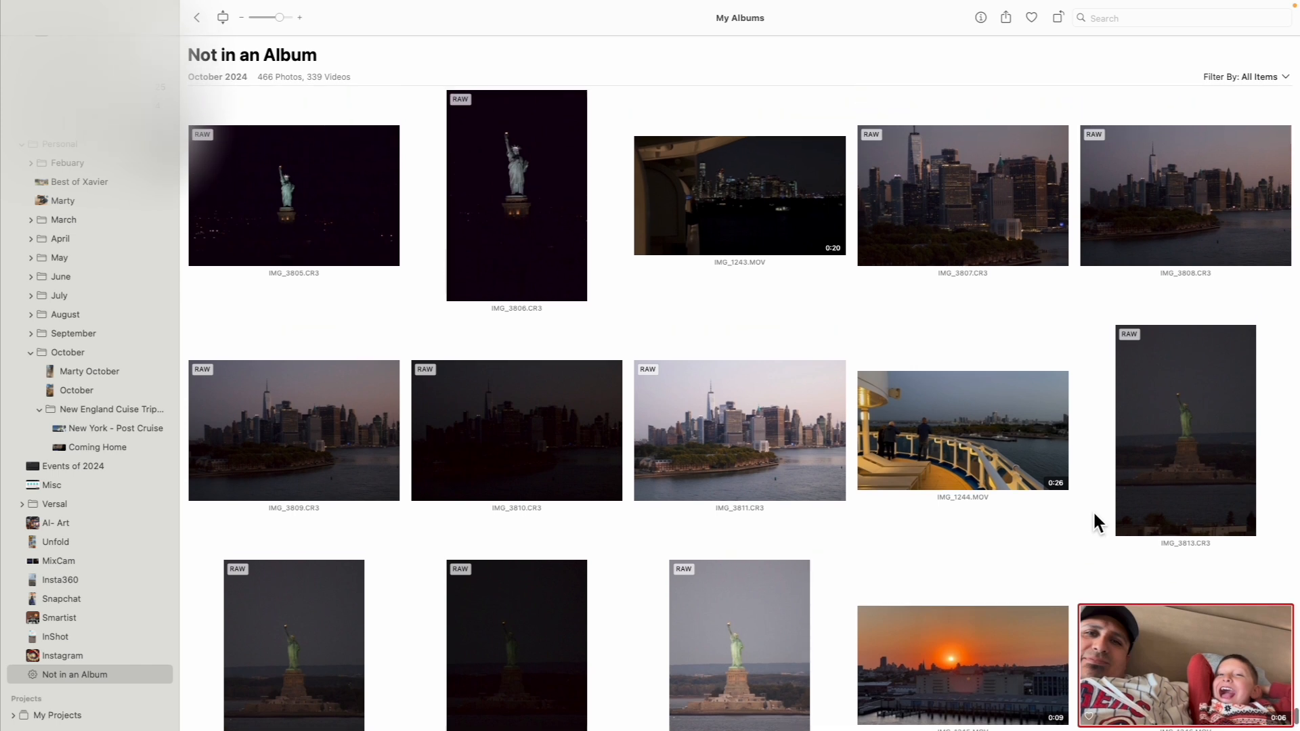
scroll(1094, 514, "down", 1)
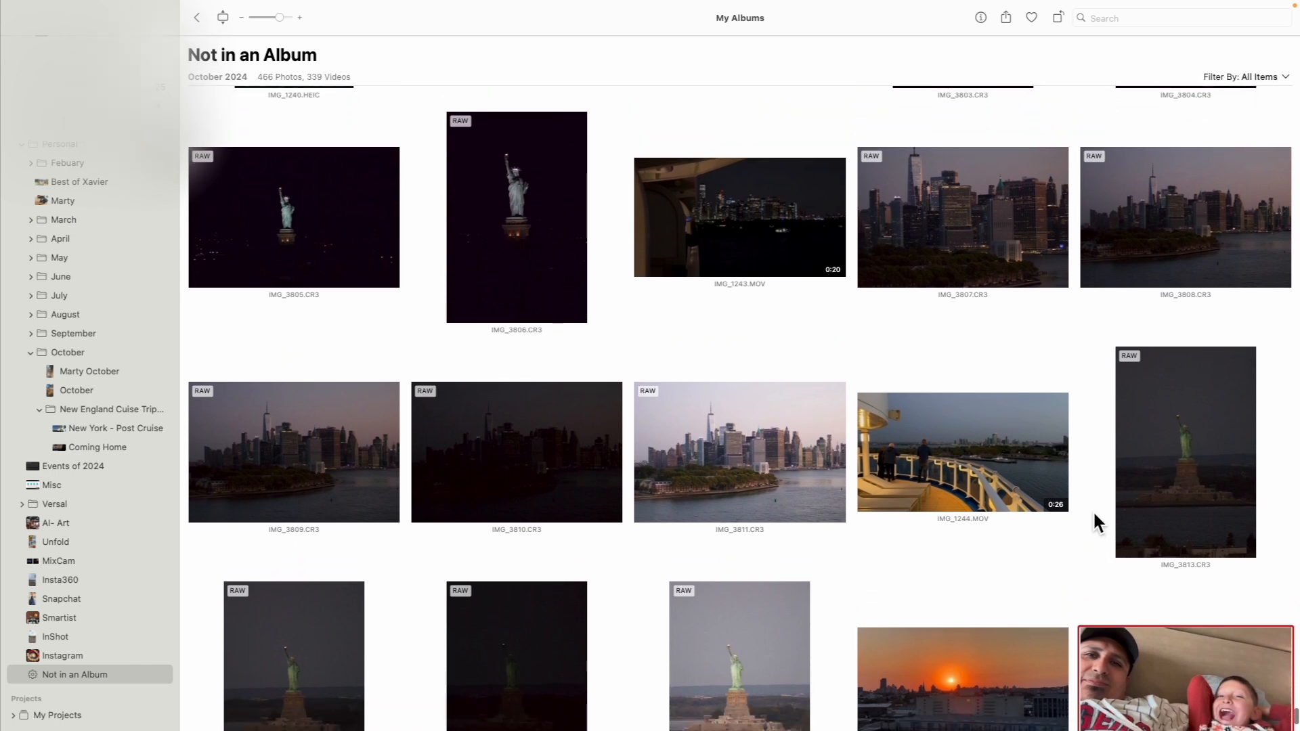
scroll(1094, 515, "up", 4)
scroll(1094, 515, "up", 15)
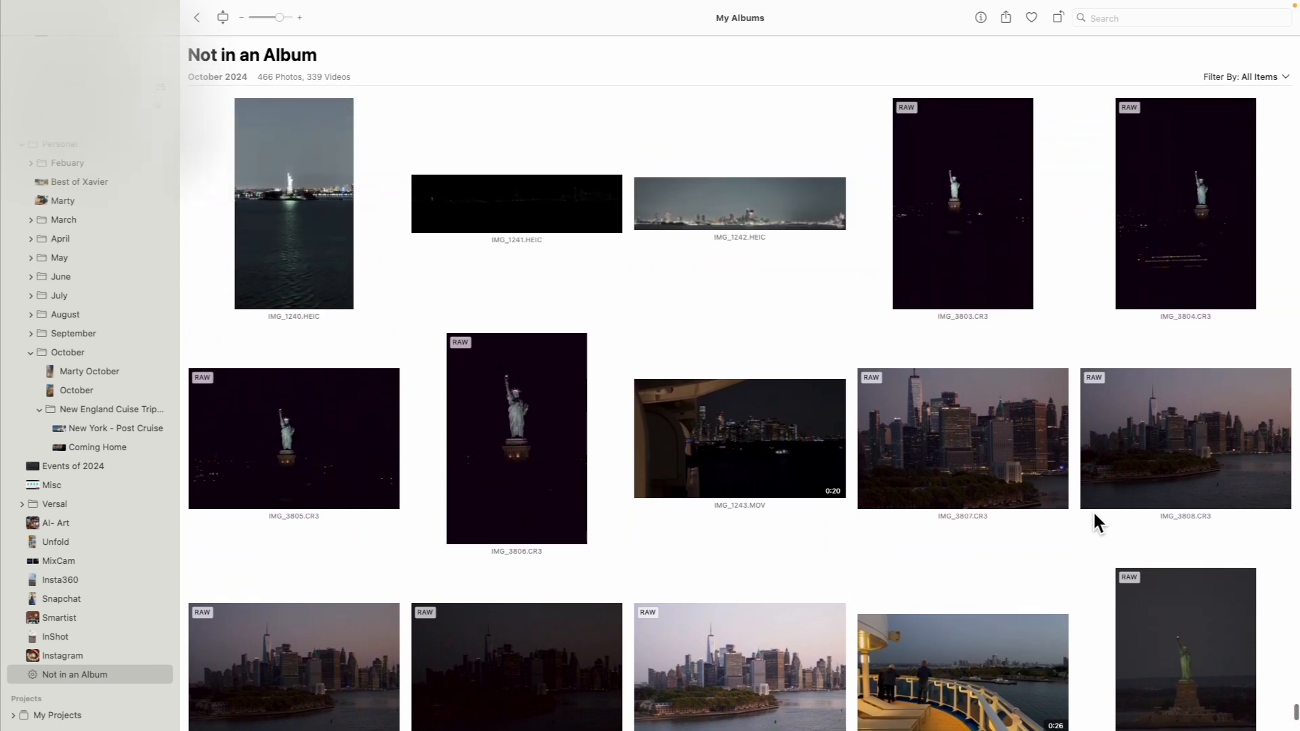
scroll(1095, 513, "up", 20)
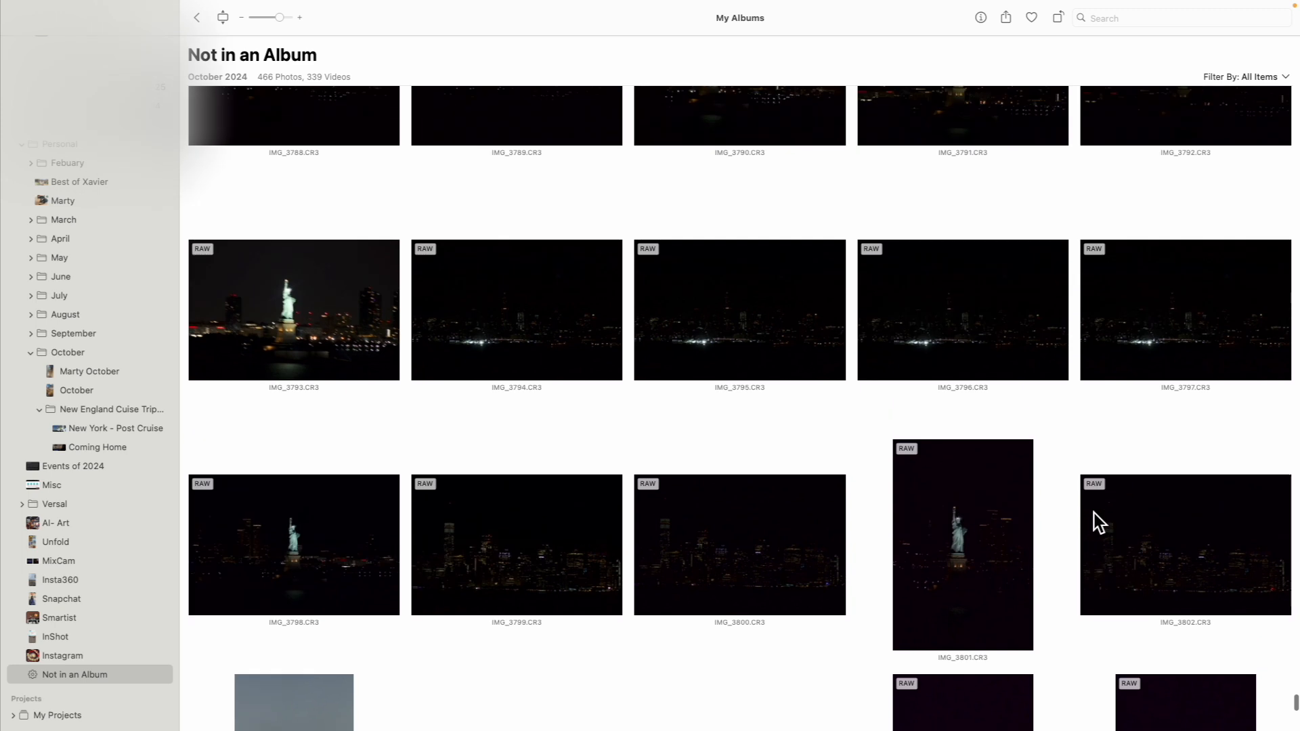
scroll(1094, 512, "up", 3)
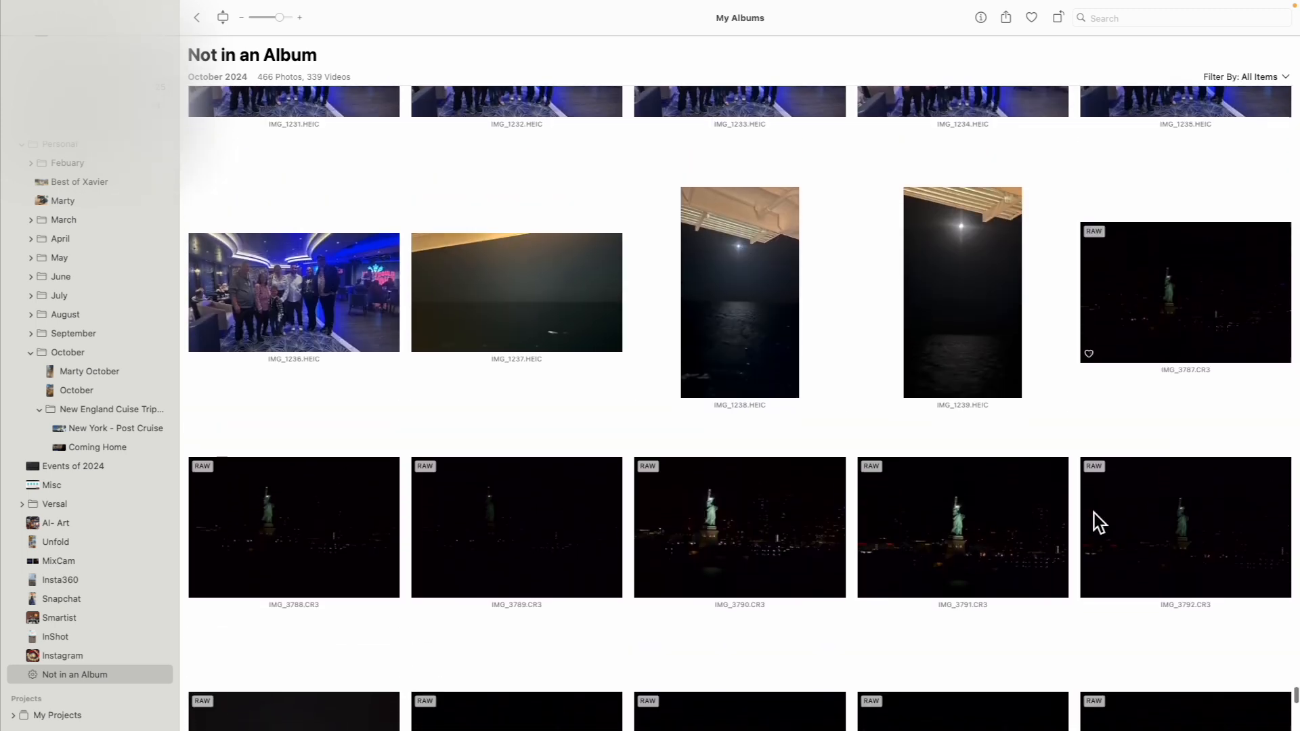
left_click(1147, 319, "shift")
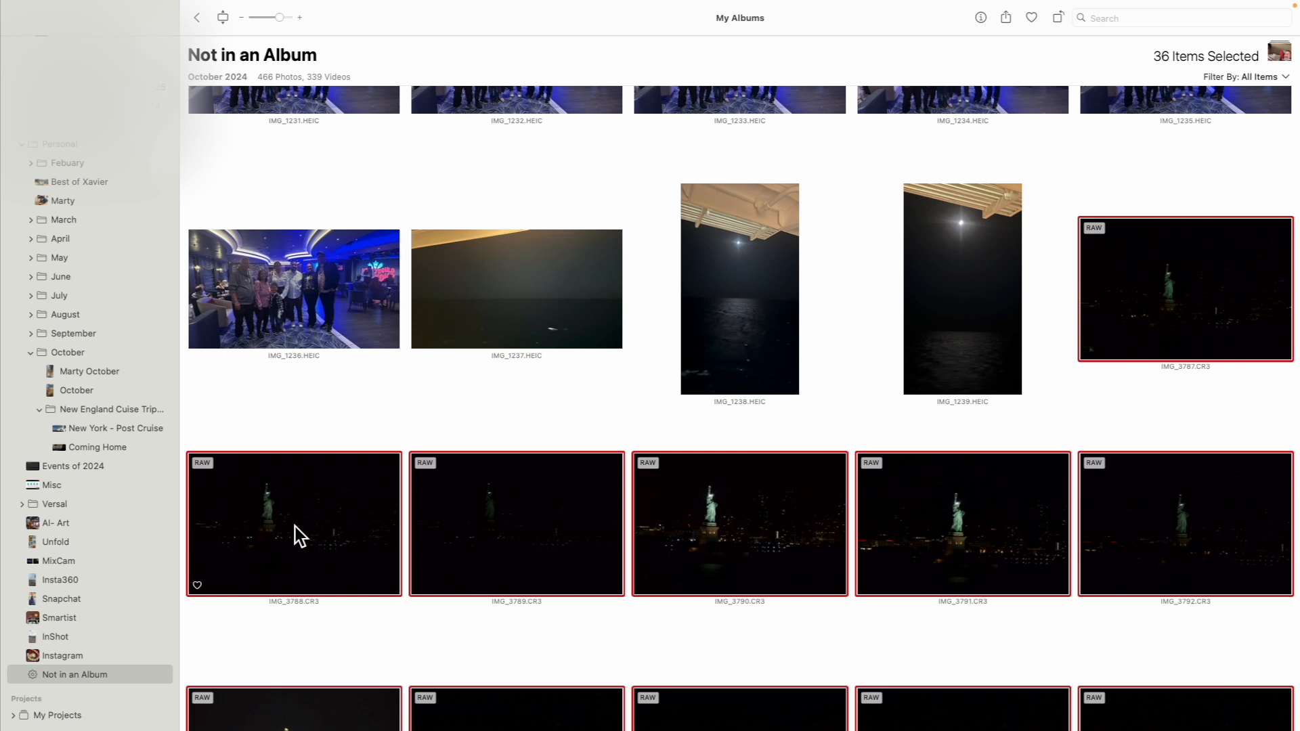
left_click_drag(295, 527, 135, 434)
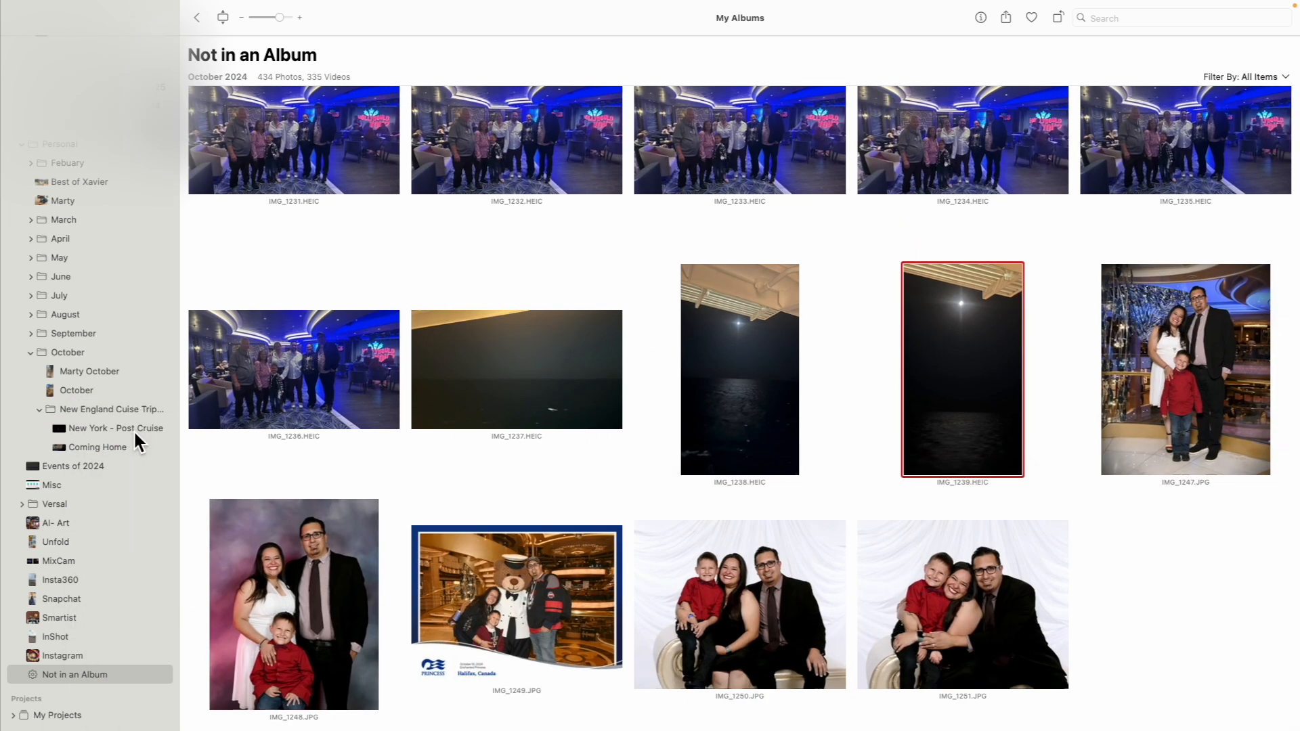
Create an album named "Day 7 - at Sea" in the New England Cuise Trip 2024 folder.
left_click(106, 410)
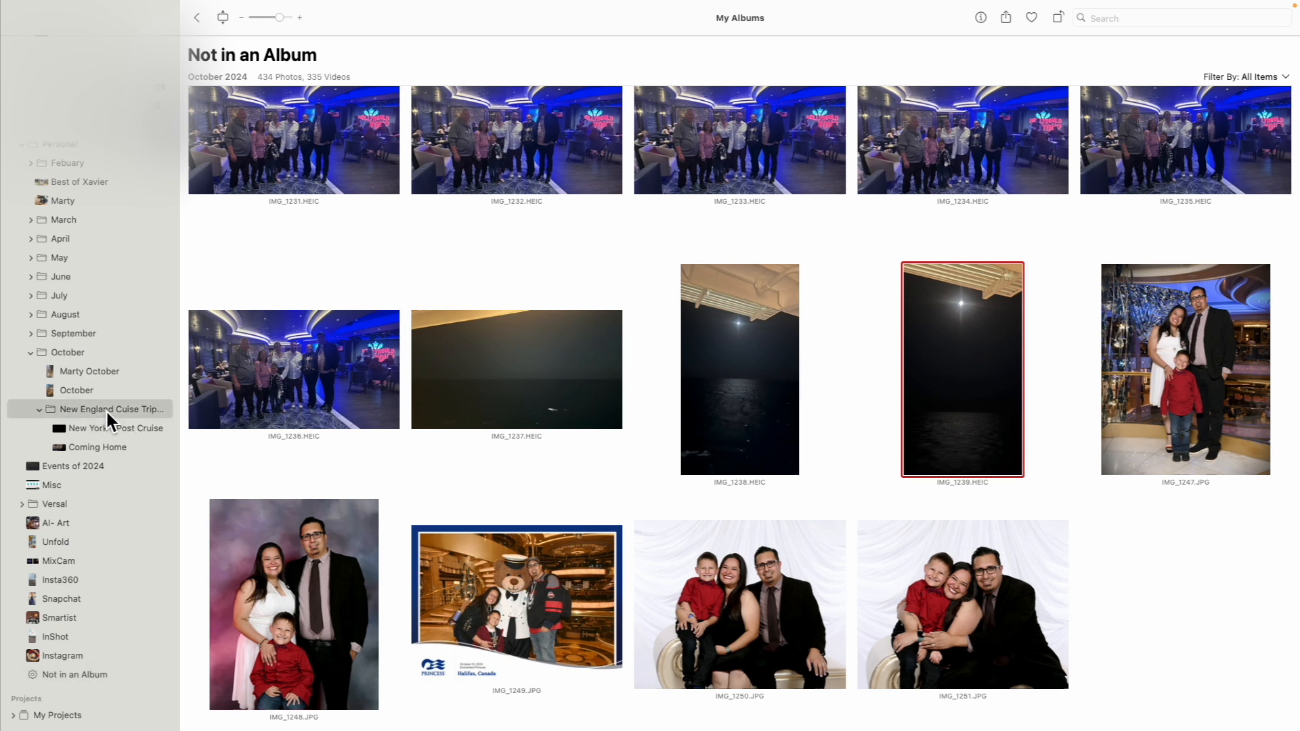
key("super+n")
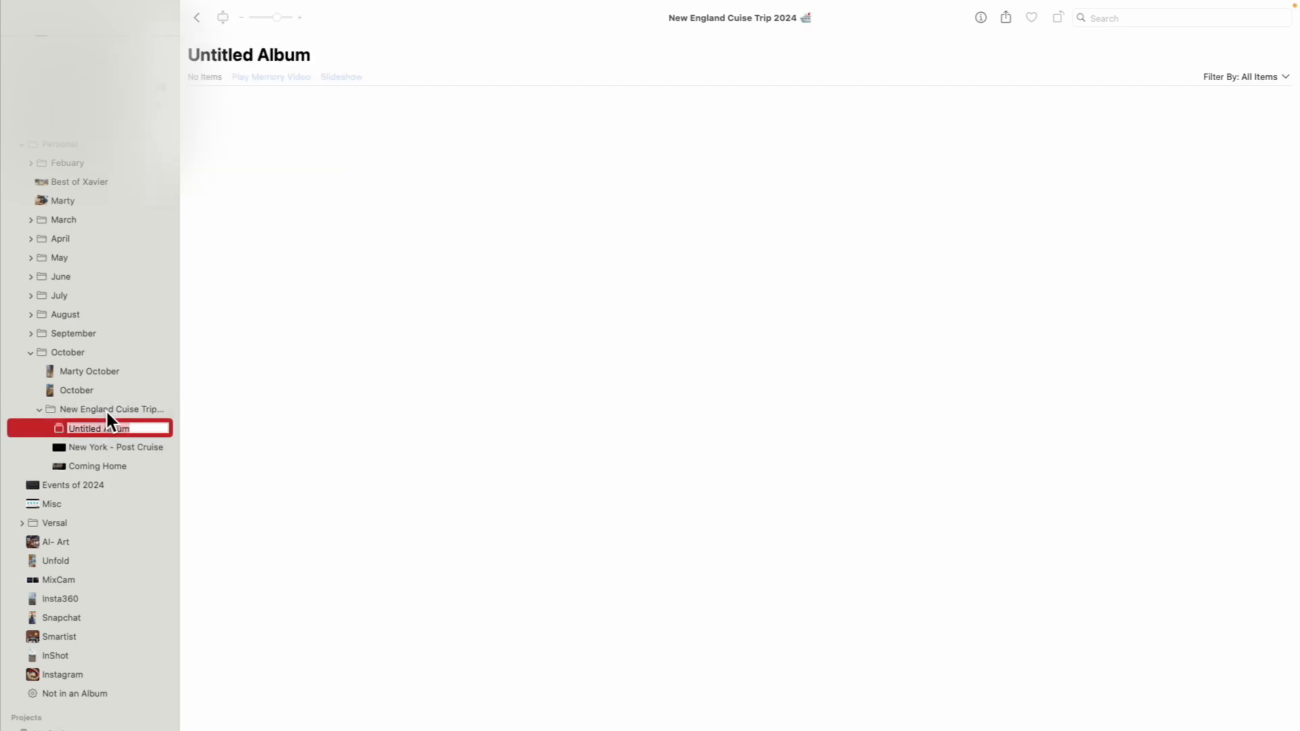
type("Day 7 -")
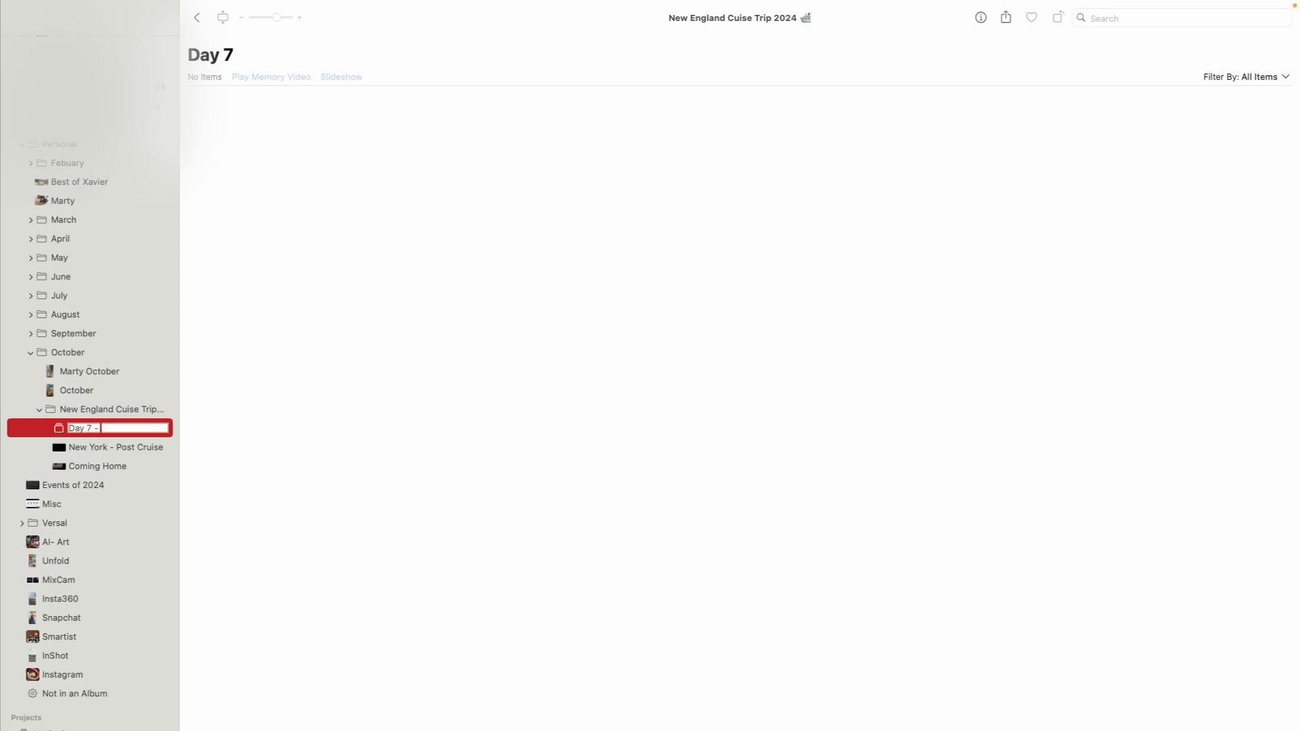
type(" atr")
type(" S")
type("ea")
key("Return")
In the Not in an Album smart album, select IMG_1239.HEIC back through IMG_1174.DNG and add them to the Day 7 - at Sea album.
scroll(109, 576, "down", 2)
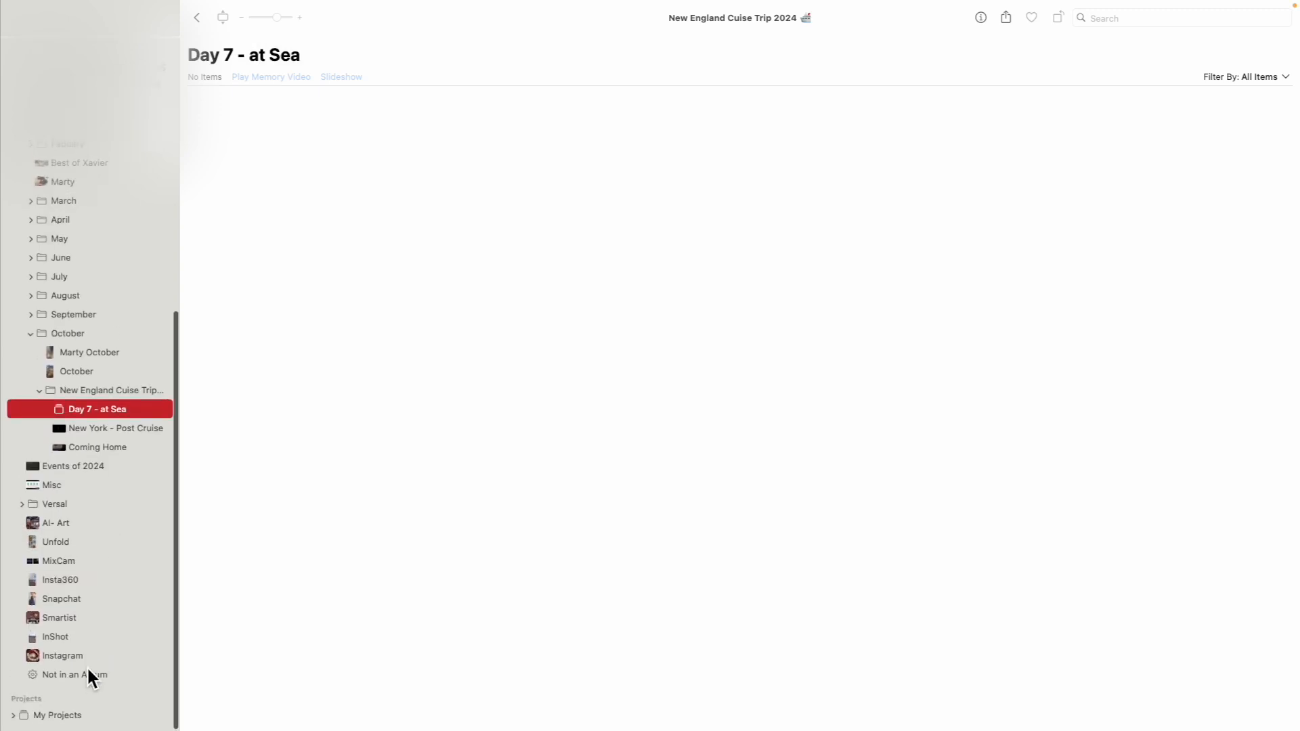
left_click(89, 676)
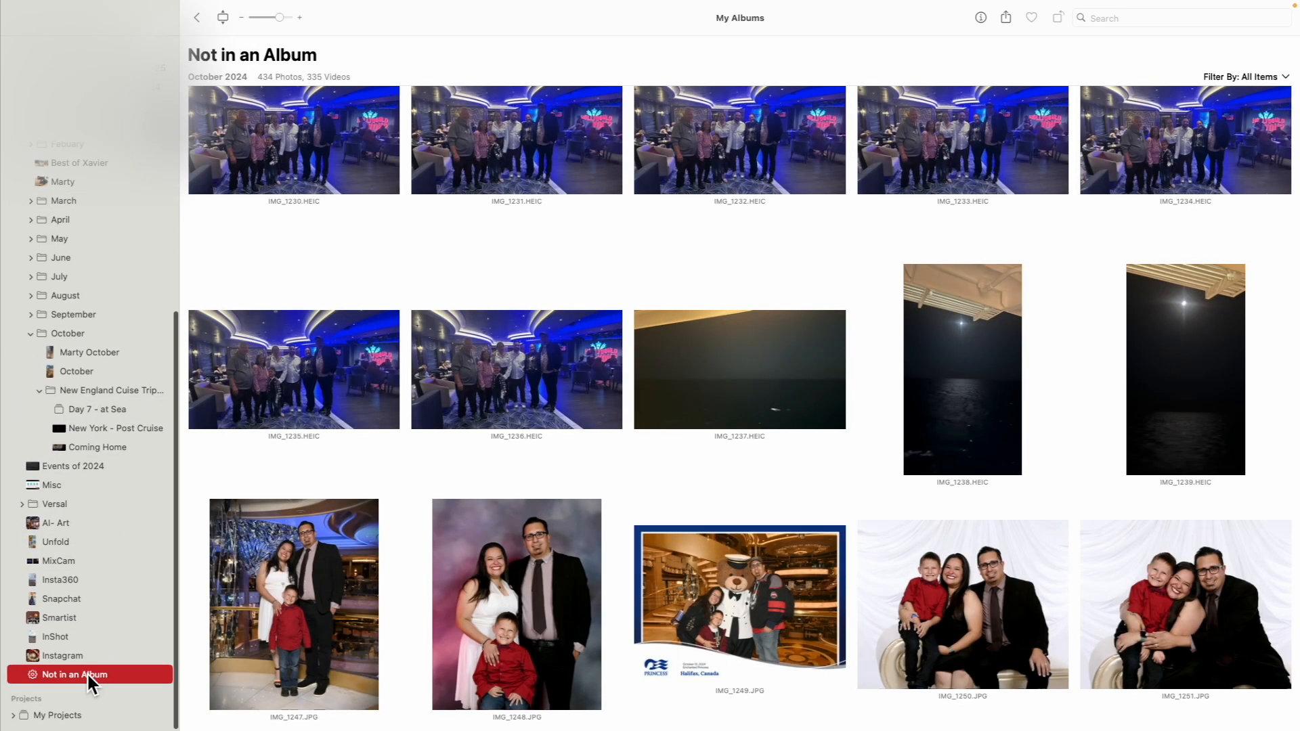
left_click(1179, 381)
scroll(1166, 386, "up", 5)
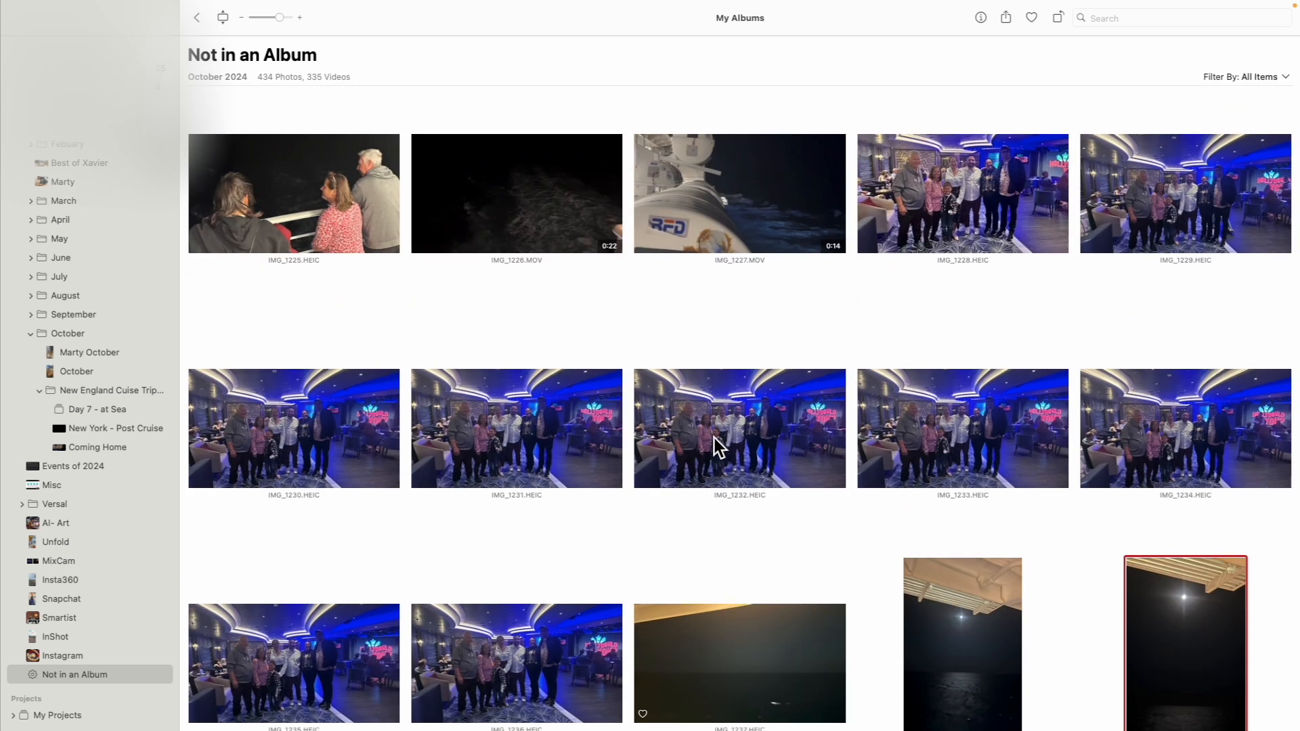
scroll(714, 438, "up", 3)
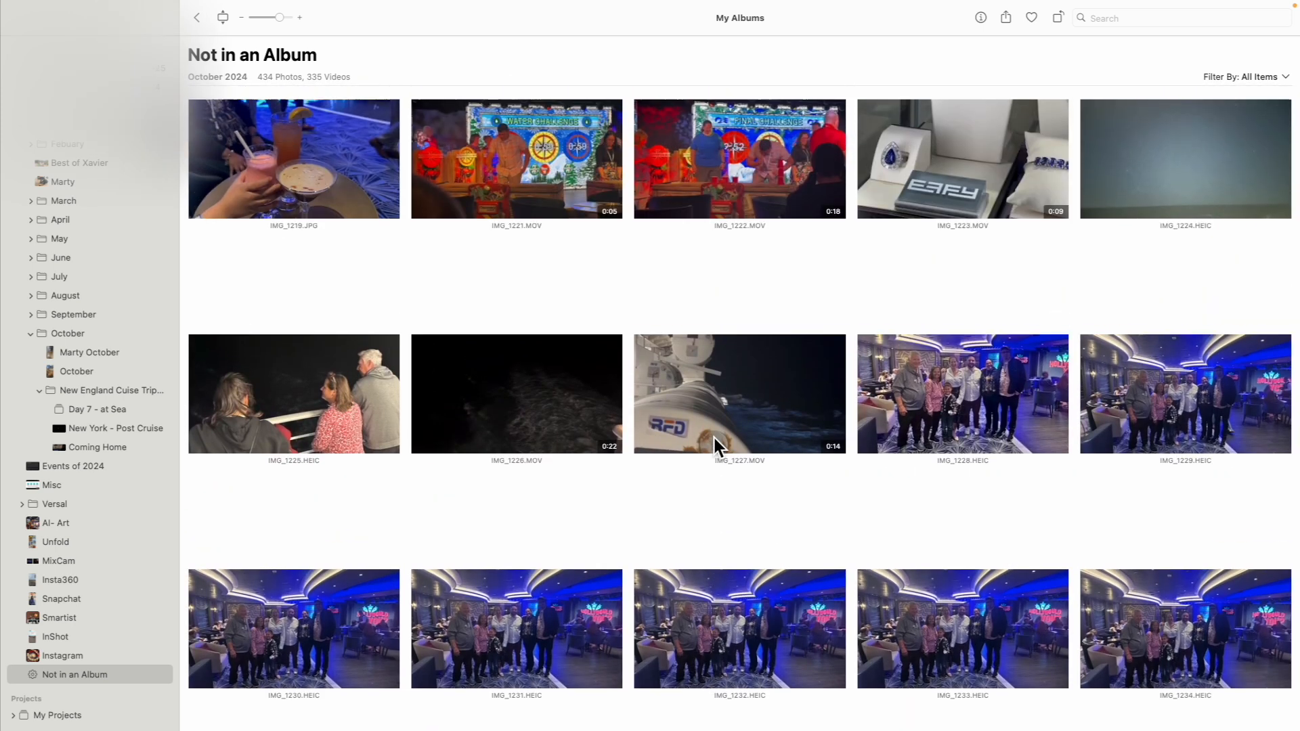
scroll(714, 438, "up", 3)
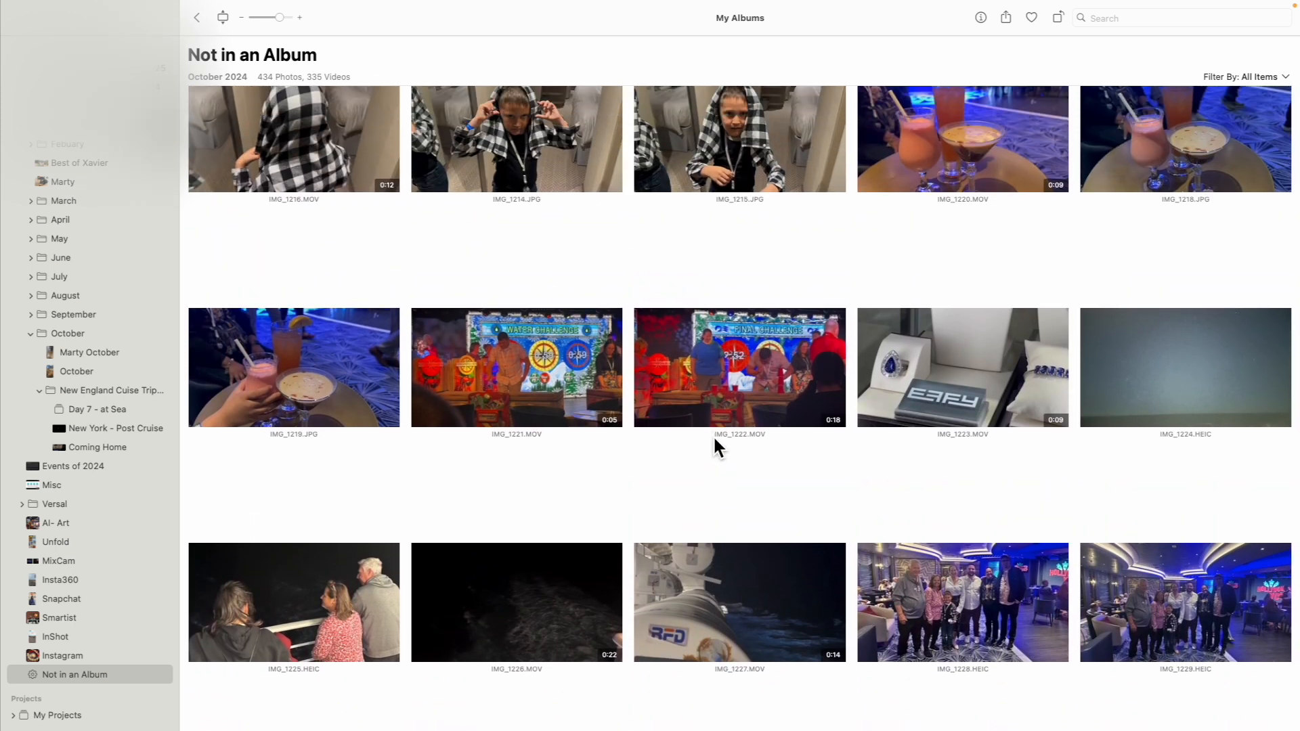
scroll(715, 437, "up", 3)
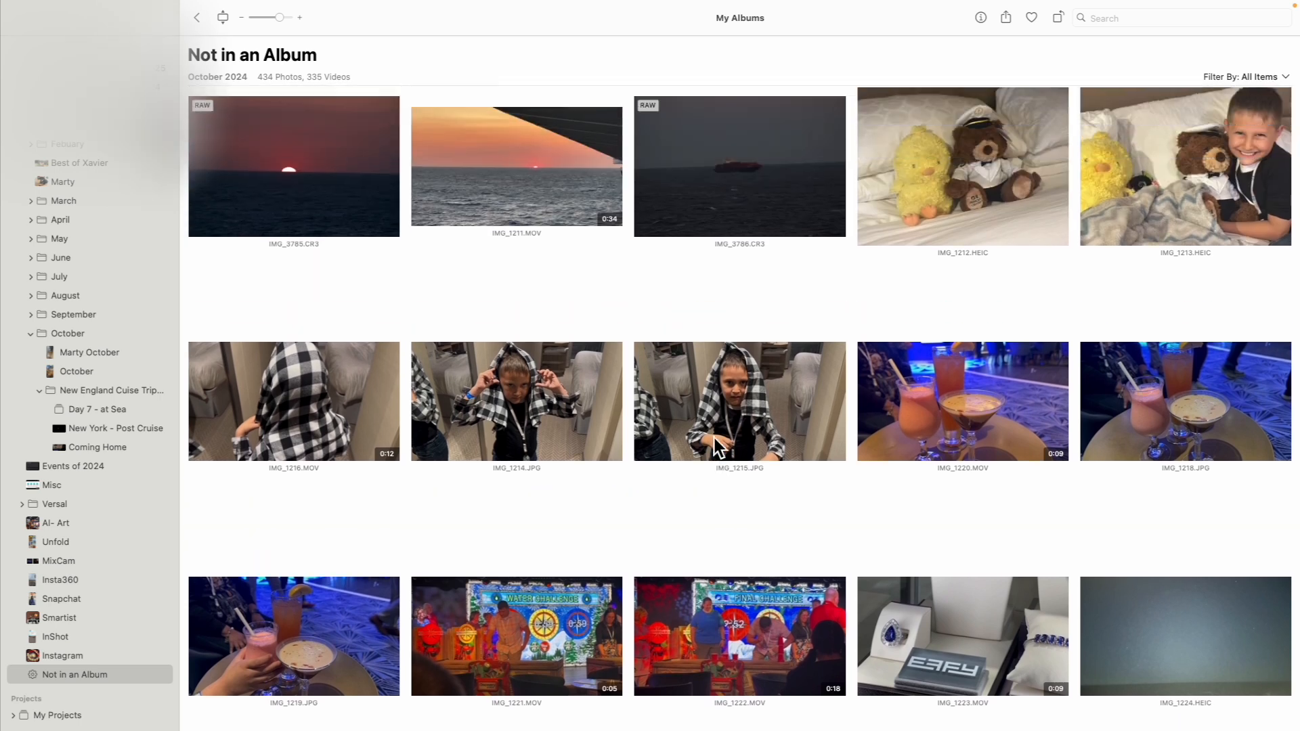
scroll(714, 438, "up", 3)
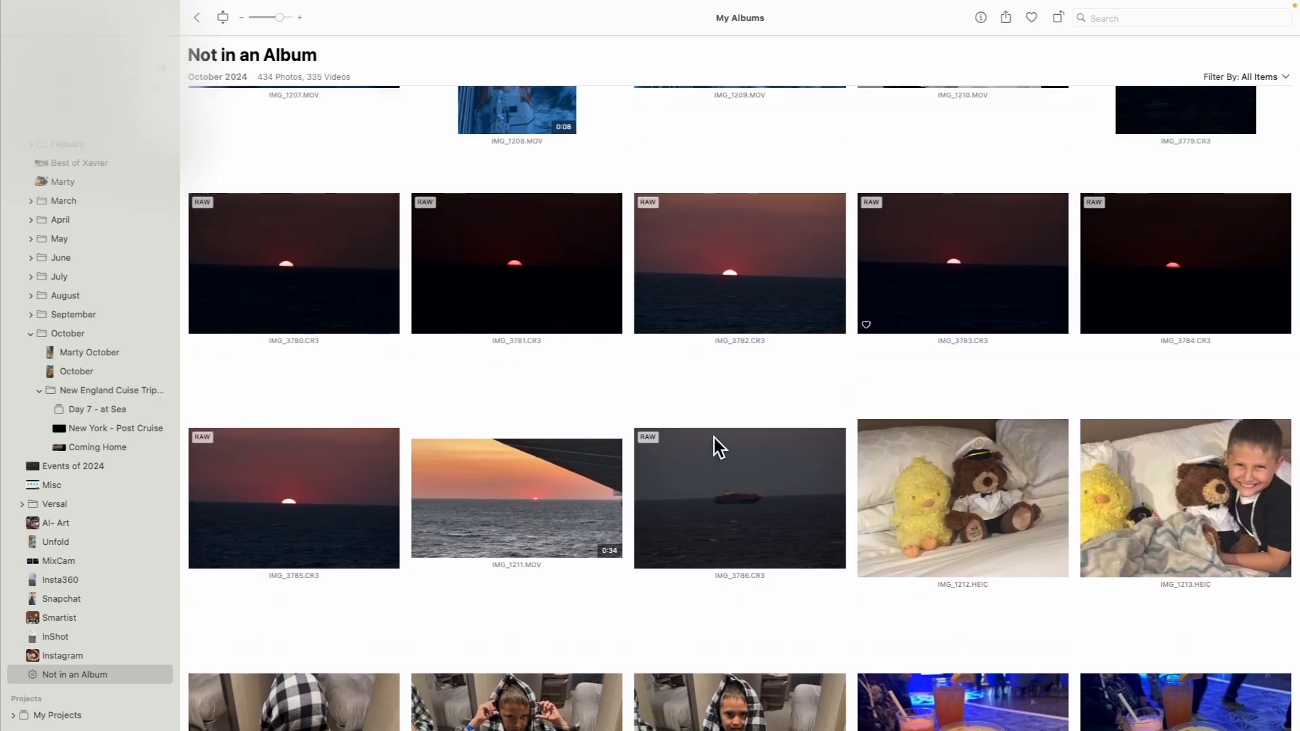
scroll(715, 438, "up", 5)
scroll(714, 437, "up", 5)
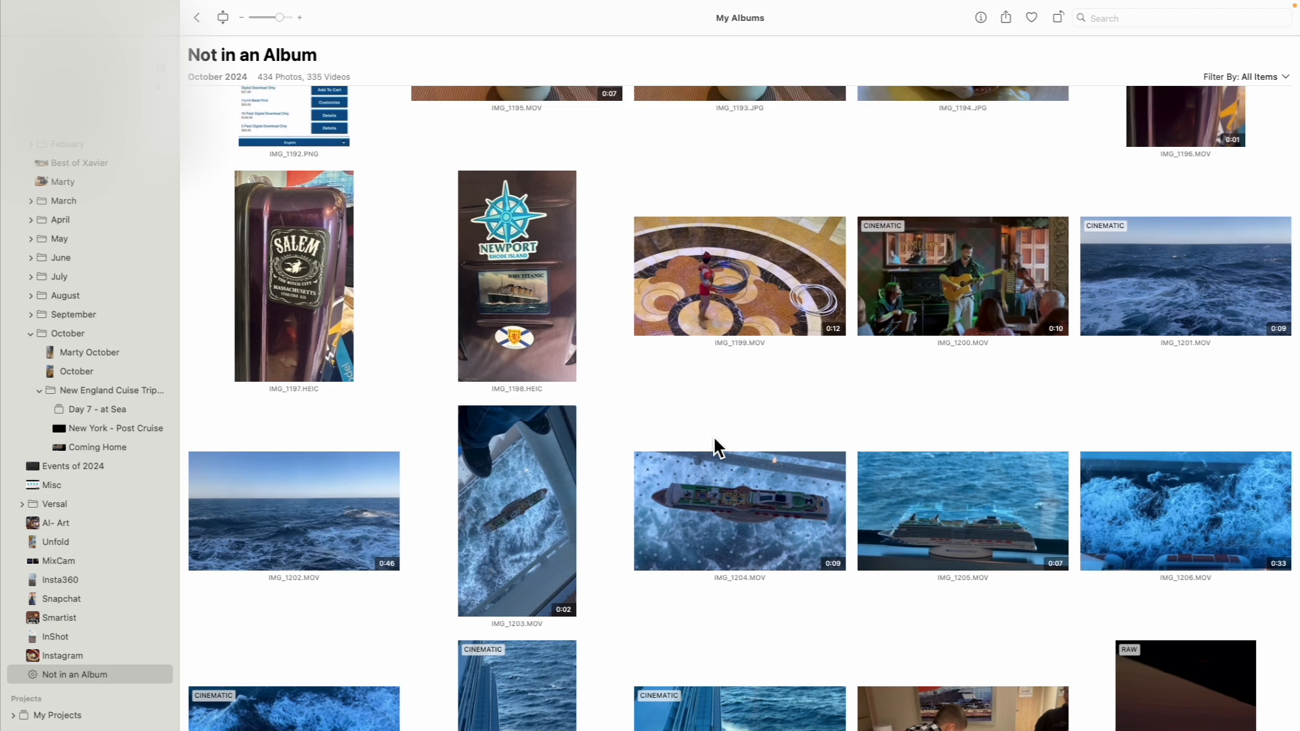
scroll(714, 439, "up", 4)
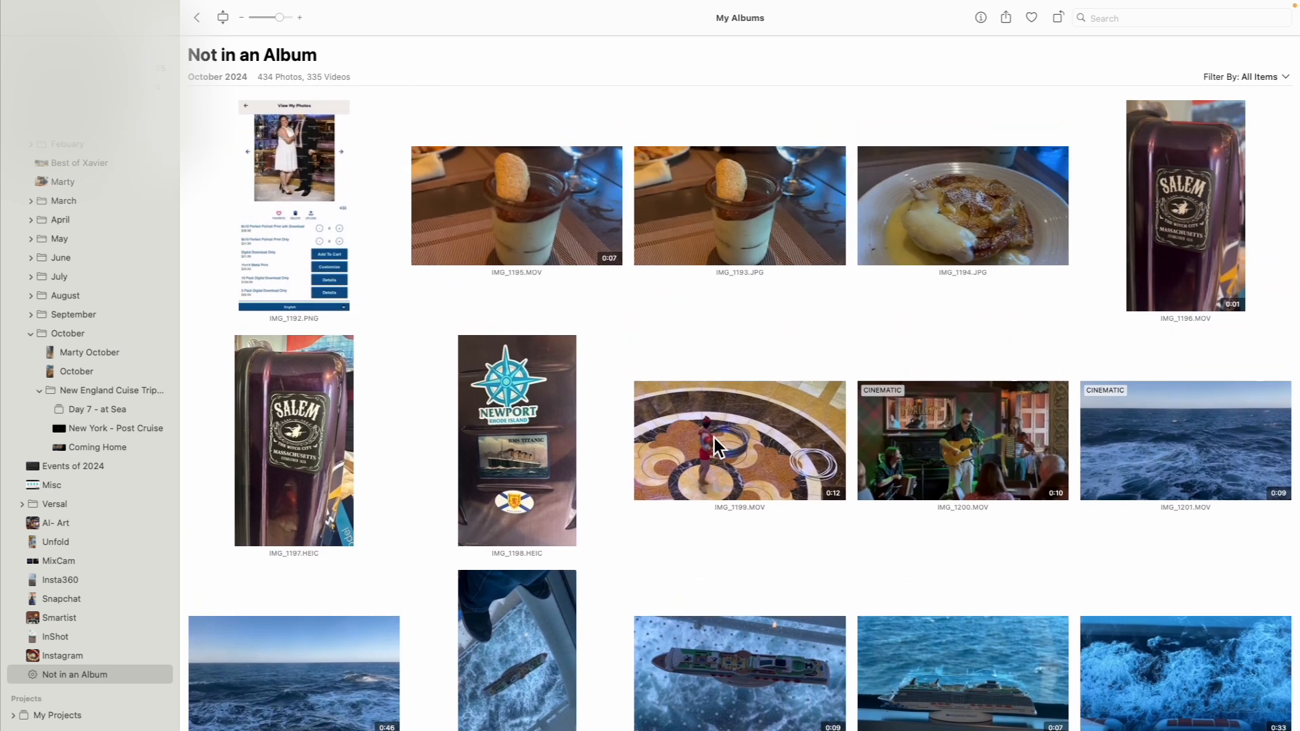
scroll(715, 438, "up", 3)
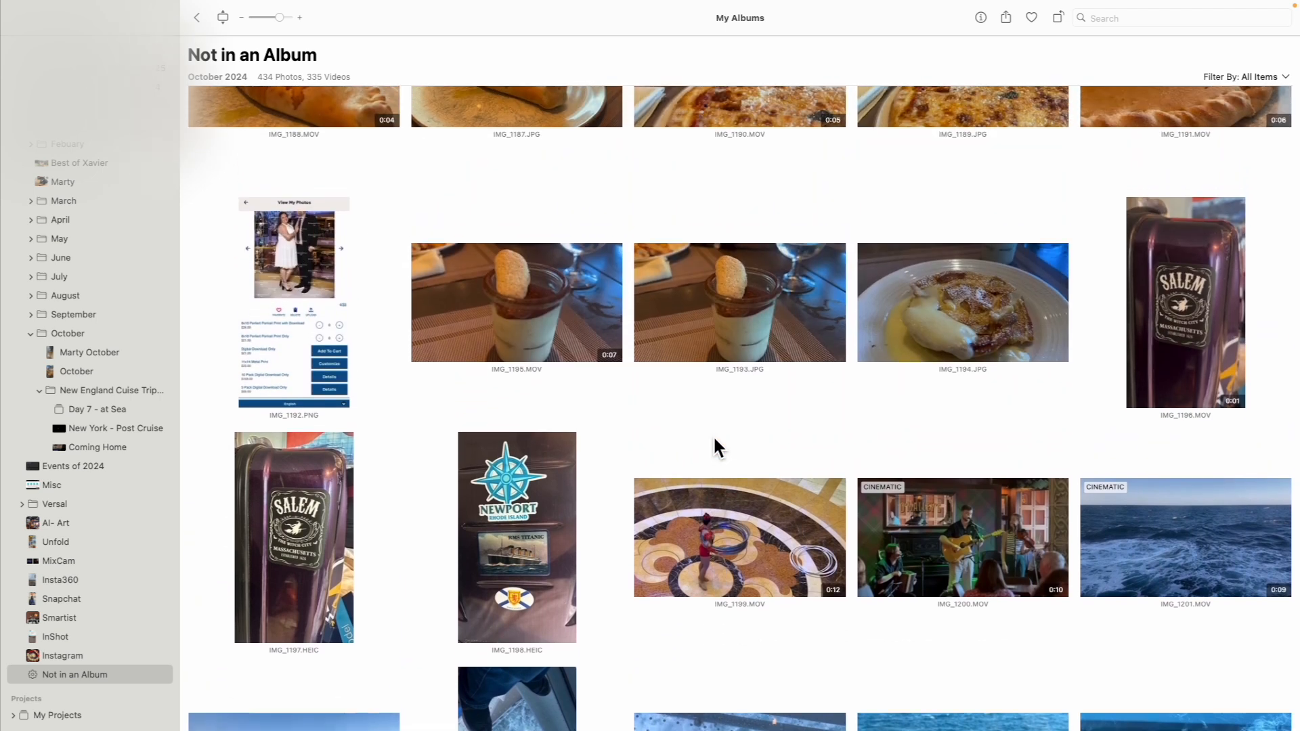
scroll(715, 438, "up", 4)
scroll(716, 449, "up", 5)
scroll(714, 440, "up", 4)
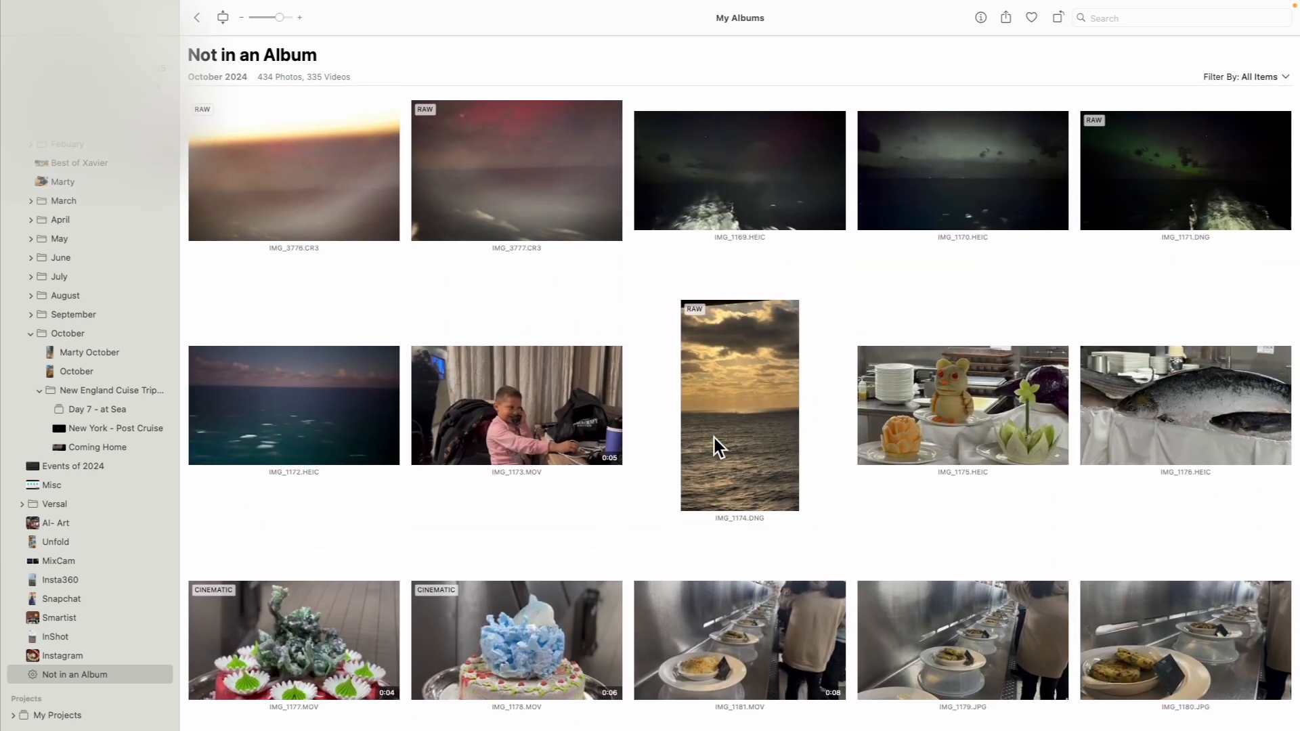
scroll(714, 438, "down", 1)
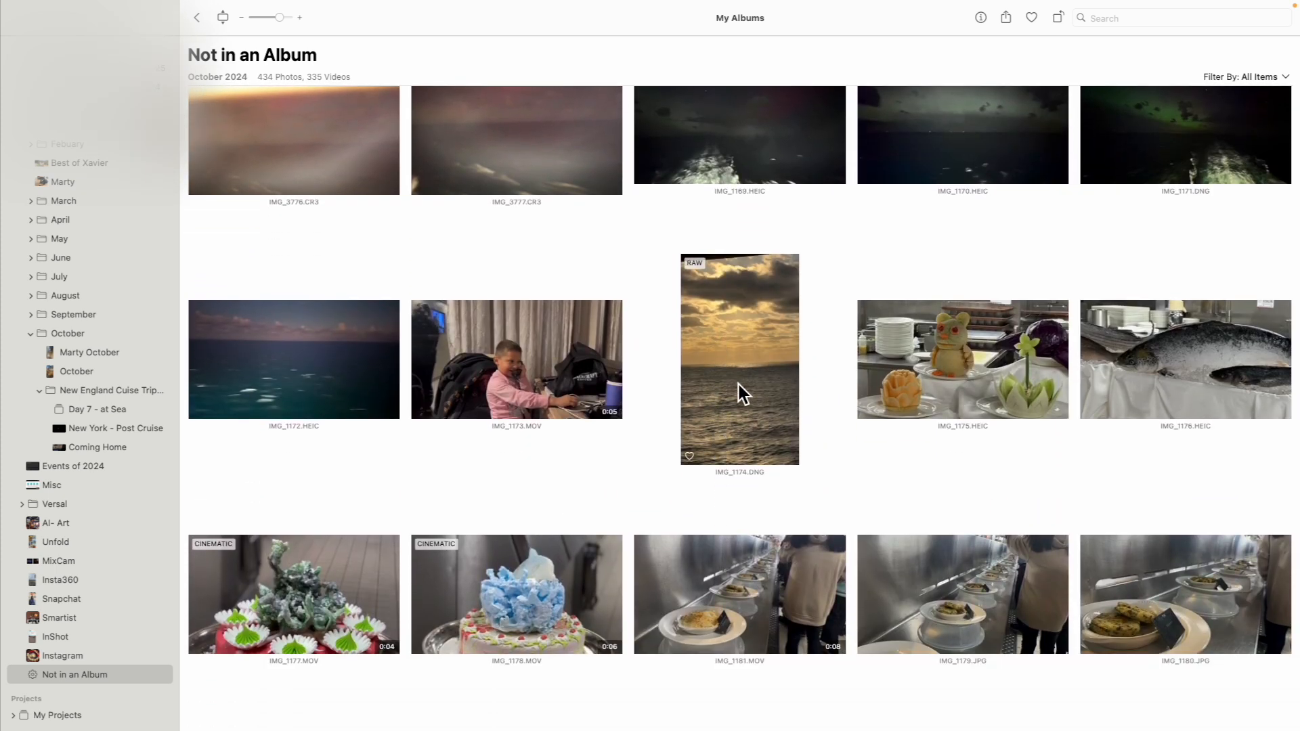
left_click(737, 376, "shift")
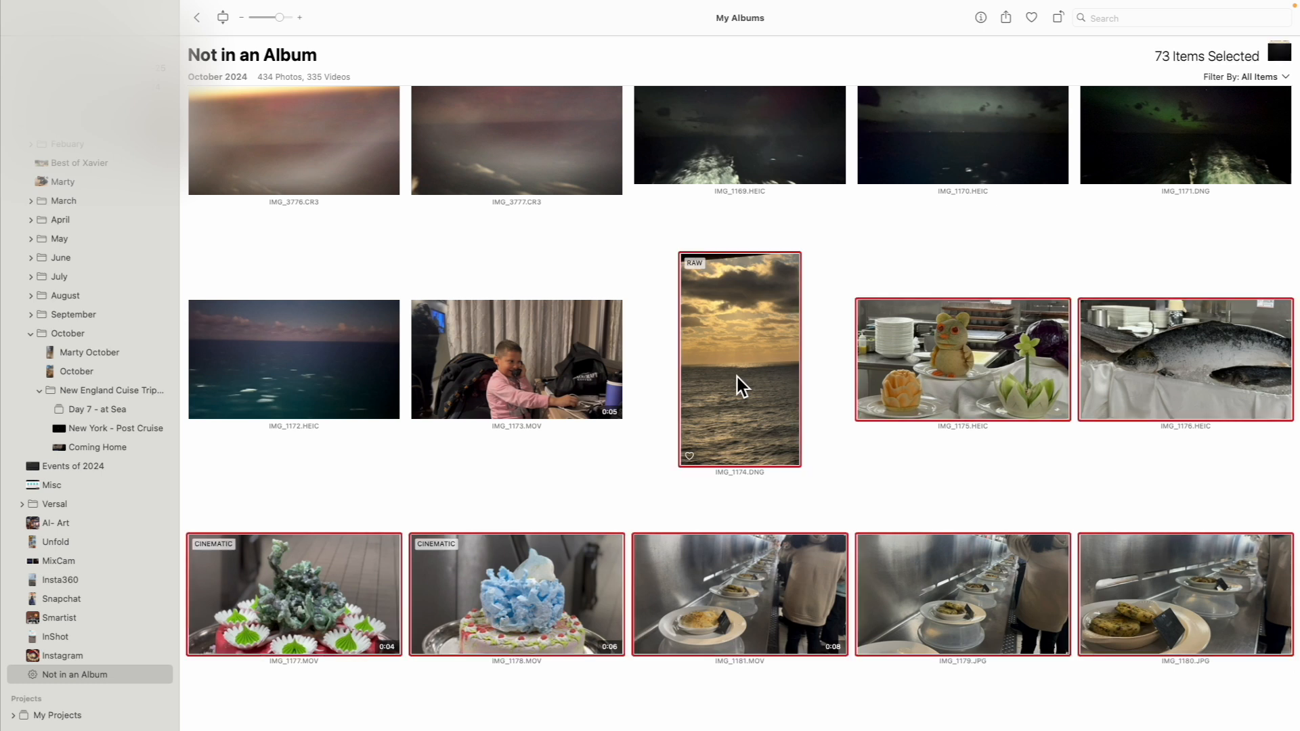
scroll(738, 377, "down", 3)
scroll(732, 376, "down", 1)
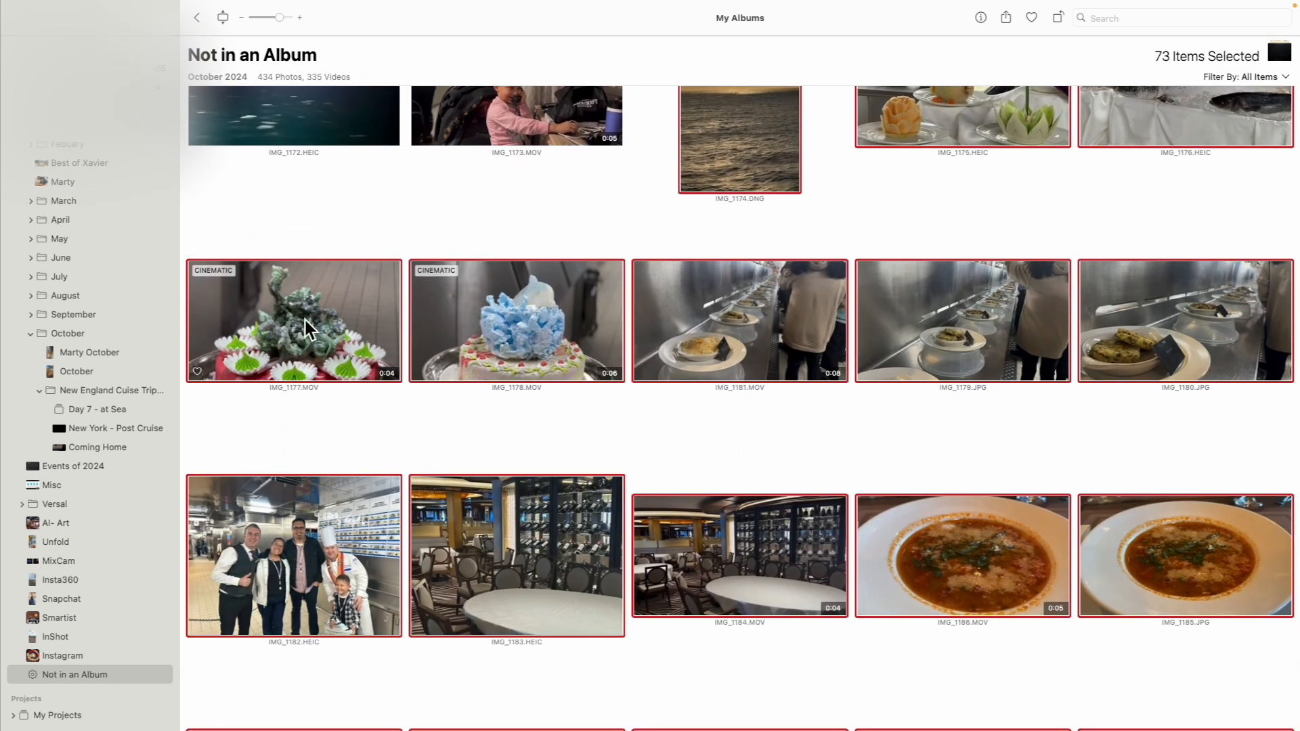
mouse_move(128, 407)
left_mouse_down()
mouse_move(111, 436)
mouse_move(108, 409)
left_mouse_up()
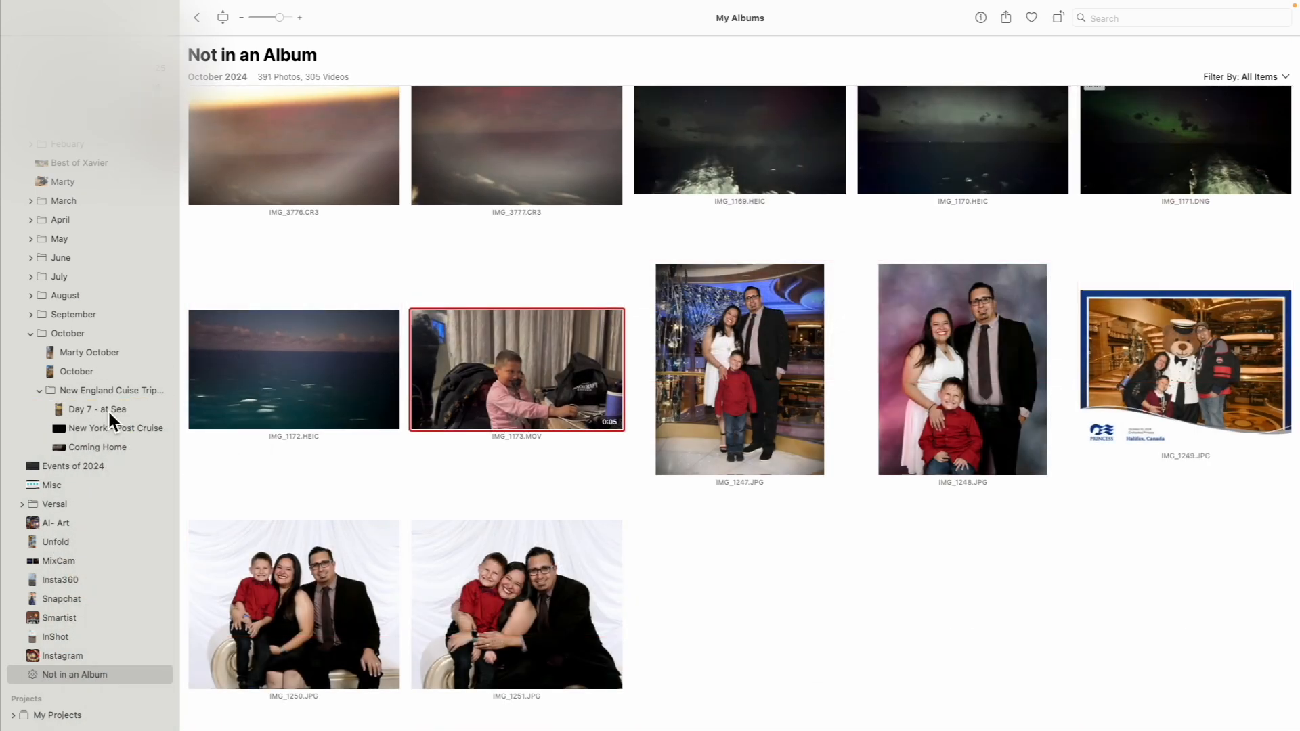
Create an album named "Day6 - Halifax, Nova Scotia" in the New England Cuise Trip 2024 folder.
scroll(667, 393, "up", 2)
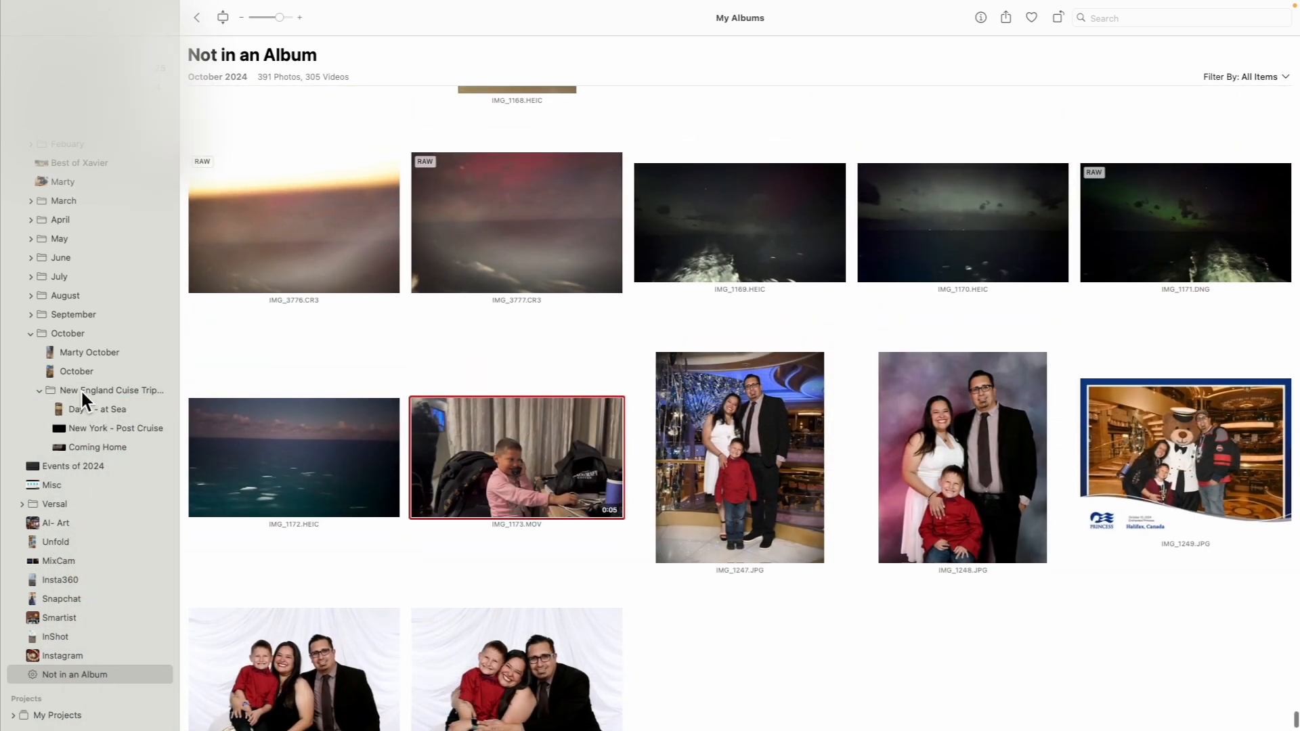
scroll(229, 379, "up", 3)
scroll(229, 378, "up", 10)
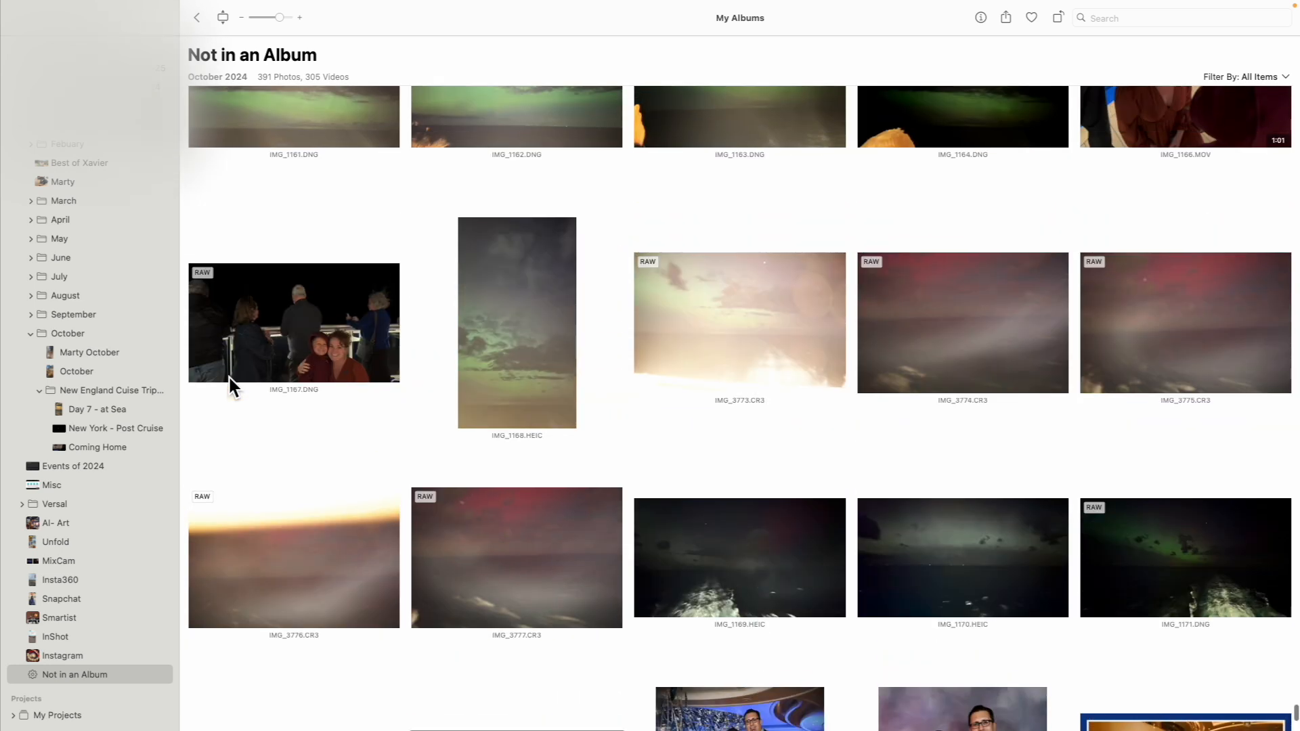
scroll(229, 378, "up", 12)
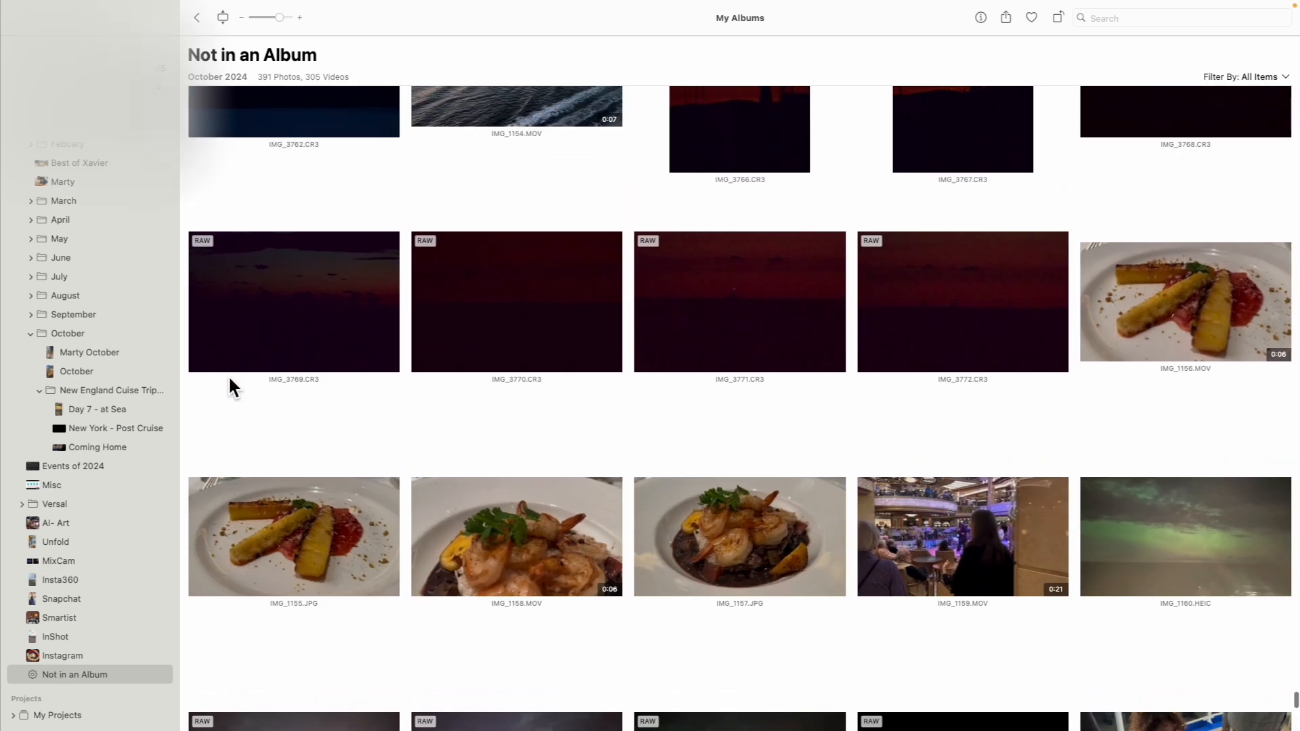
scroll(229, 379, "down", 10)
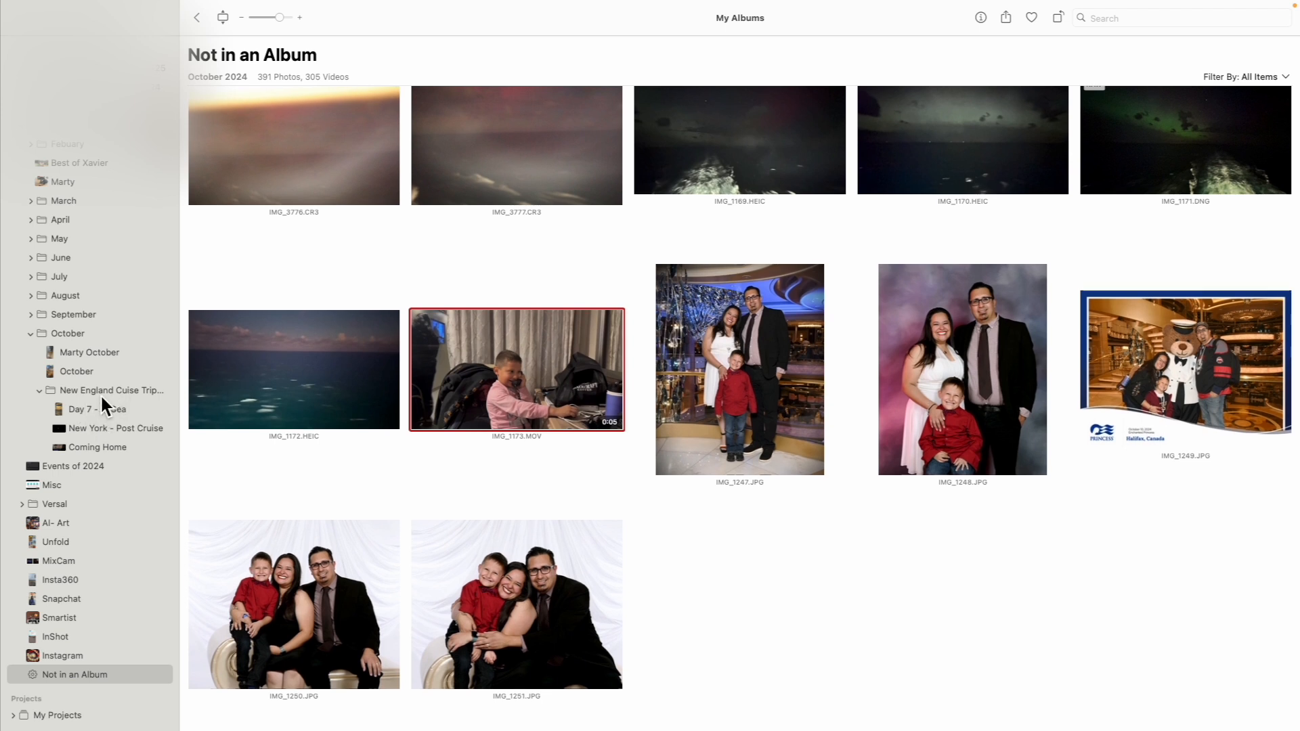
left_click(104, 393)
key("super+n")
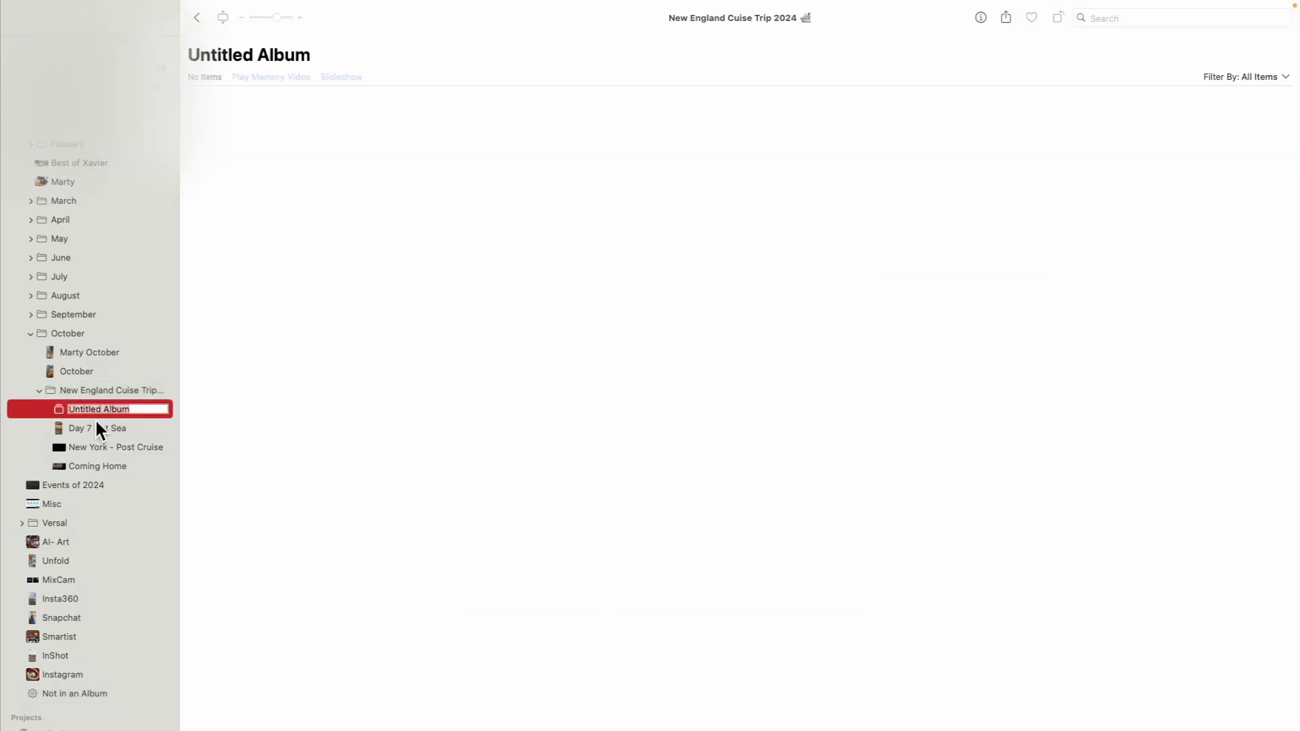
type("Day6- H")
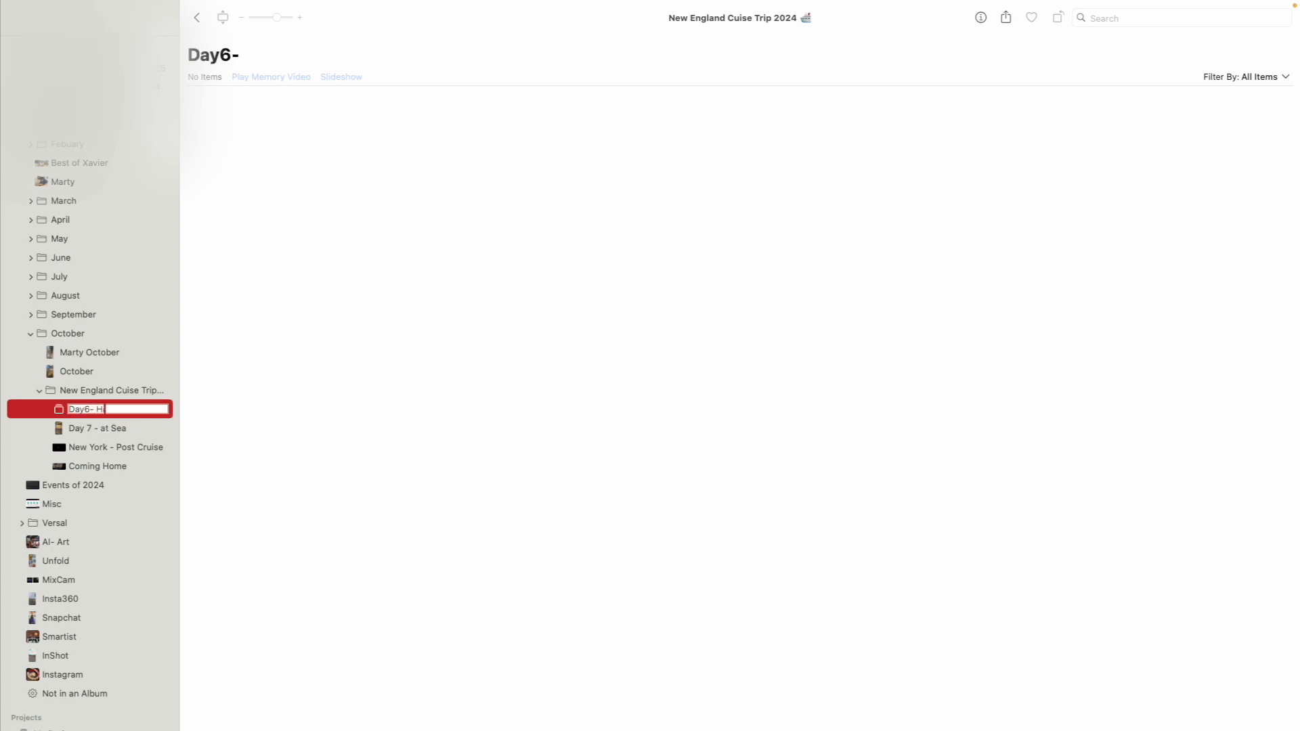
type("alifax , Nocv")
key("BackSpace")
type("va Scotia")
left_click(243, 419)
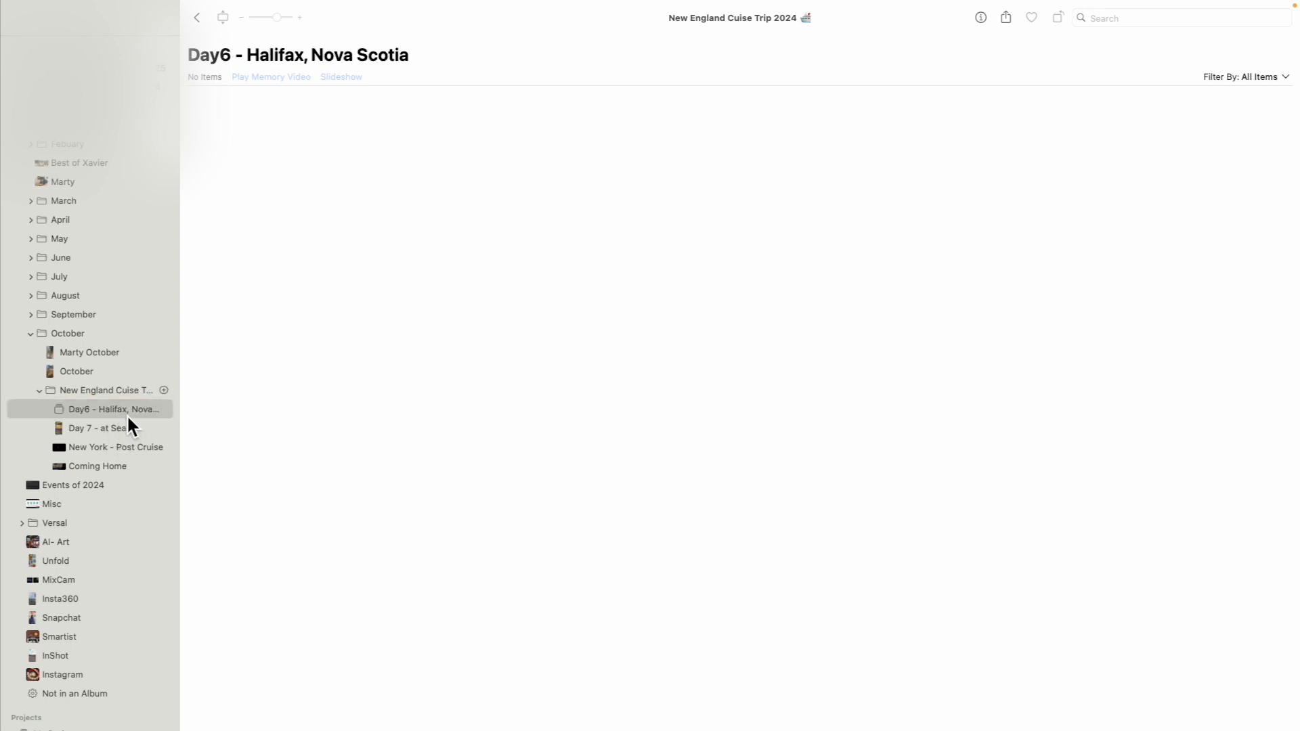
In the Not in an Album smart album, select IMG_1173.MOV back through IMG_3707.CR3 and add them to the Day6 - Halifax, Nova Scotia album.
scroll(115, 606, "down", 3)
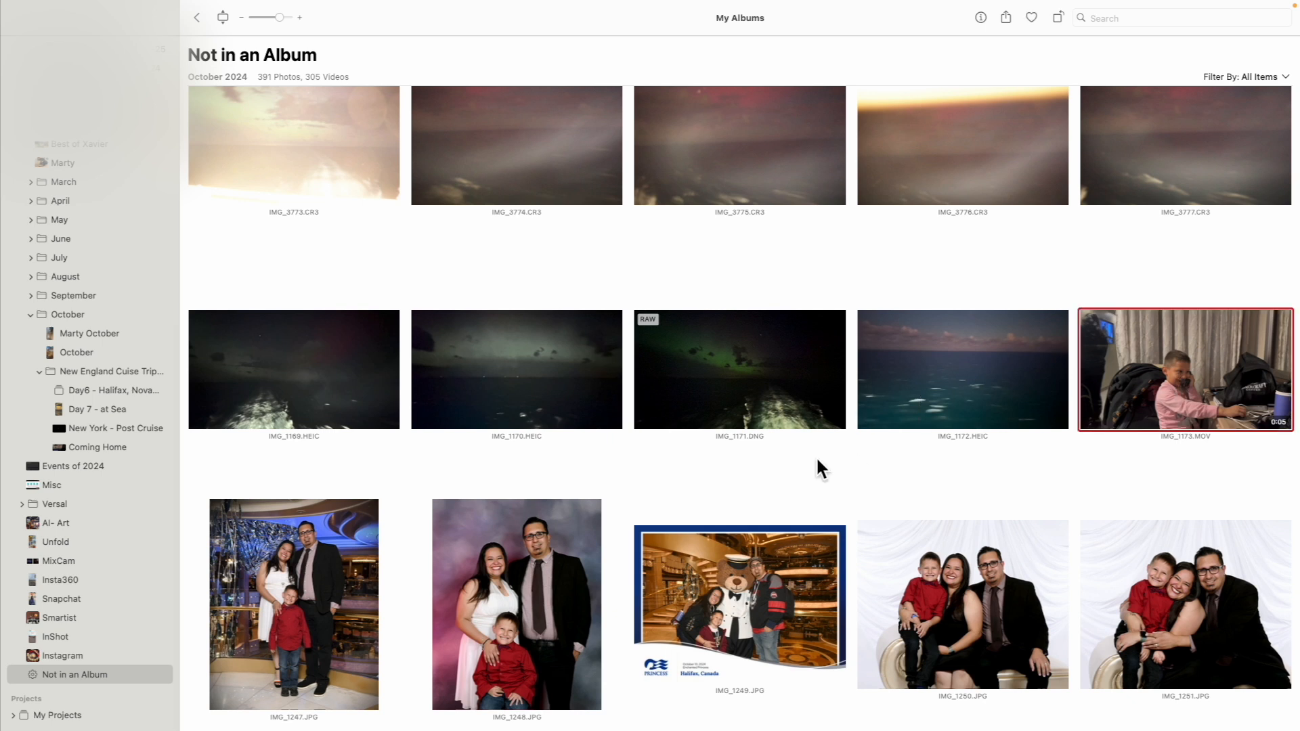
scroll(817, 460, "up", 6)
scroll(818, 460, "up", 10)
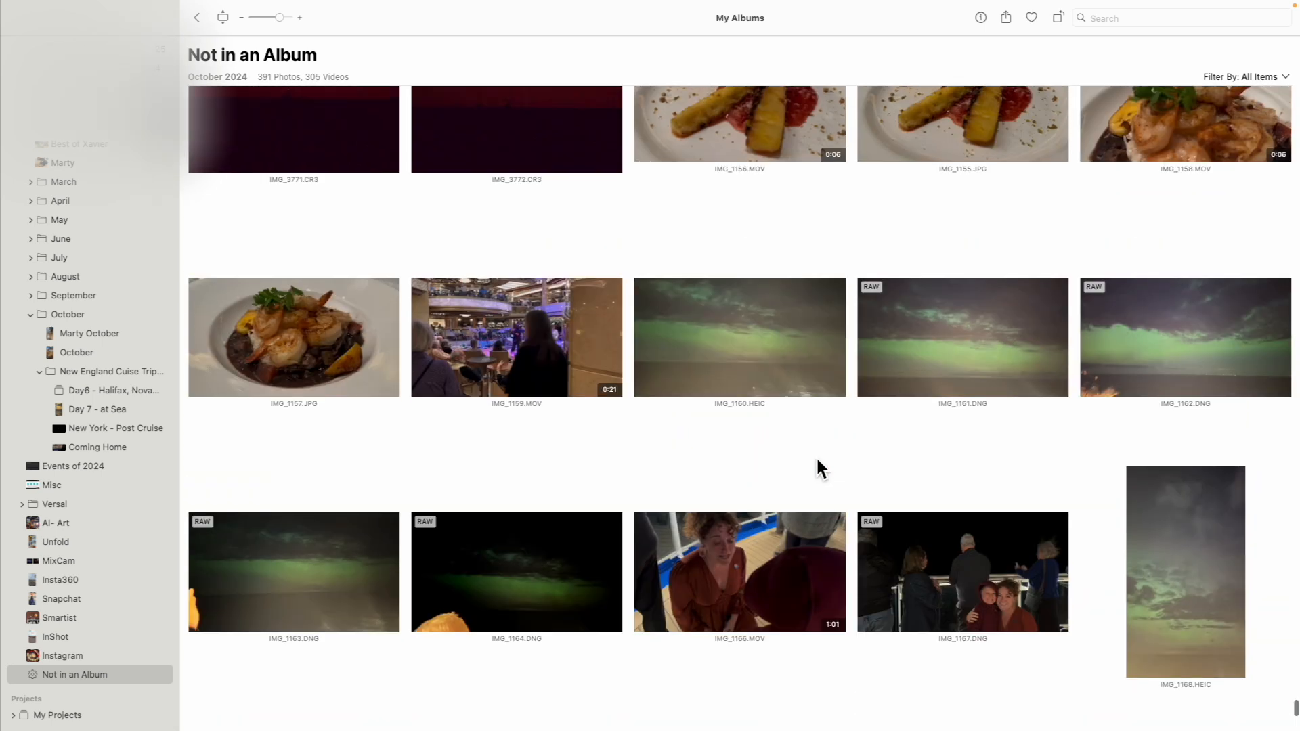
scroll(818, 459, "up", 8)
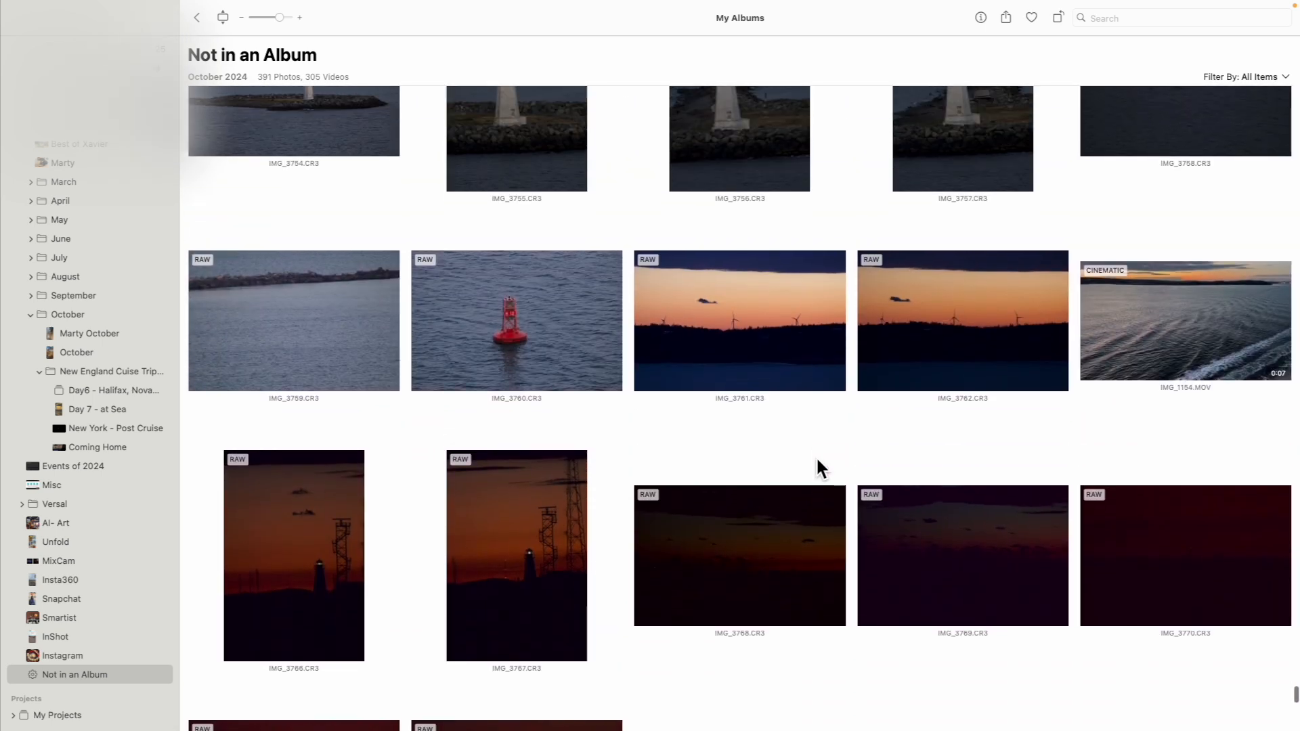
scroll(819, 459, "up", 6)
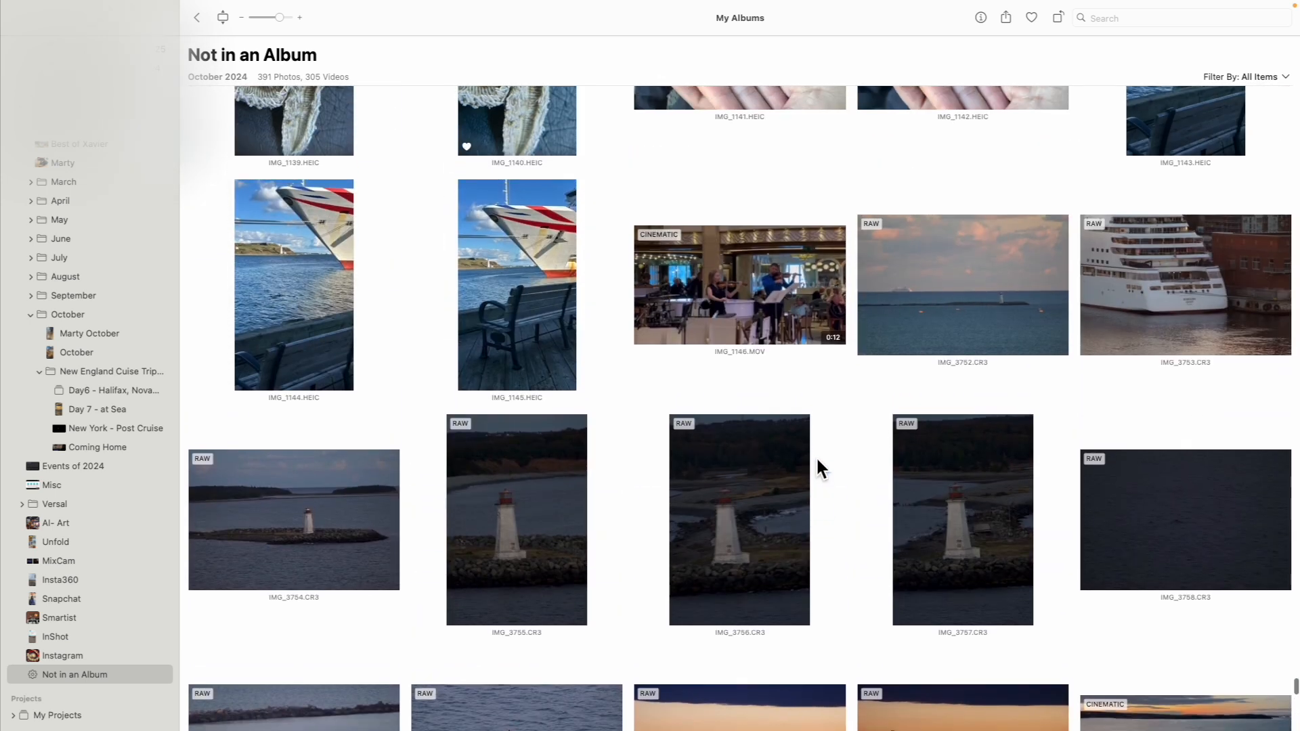
scroll(817, 460, "up", 7)
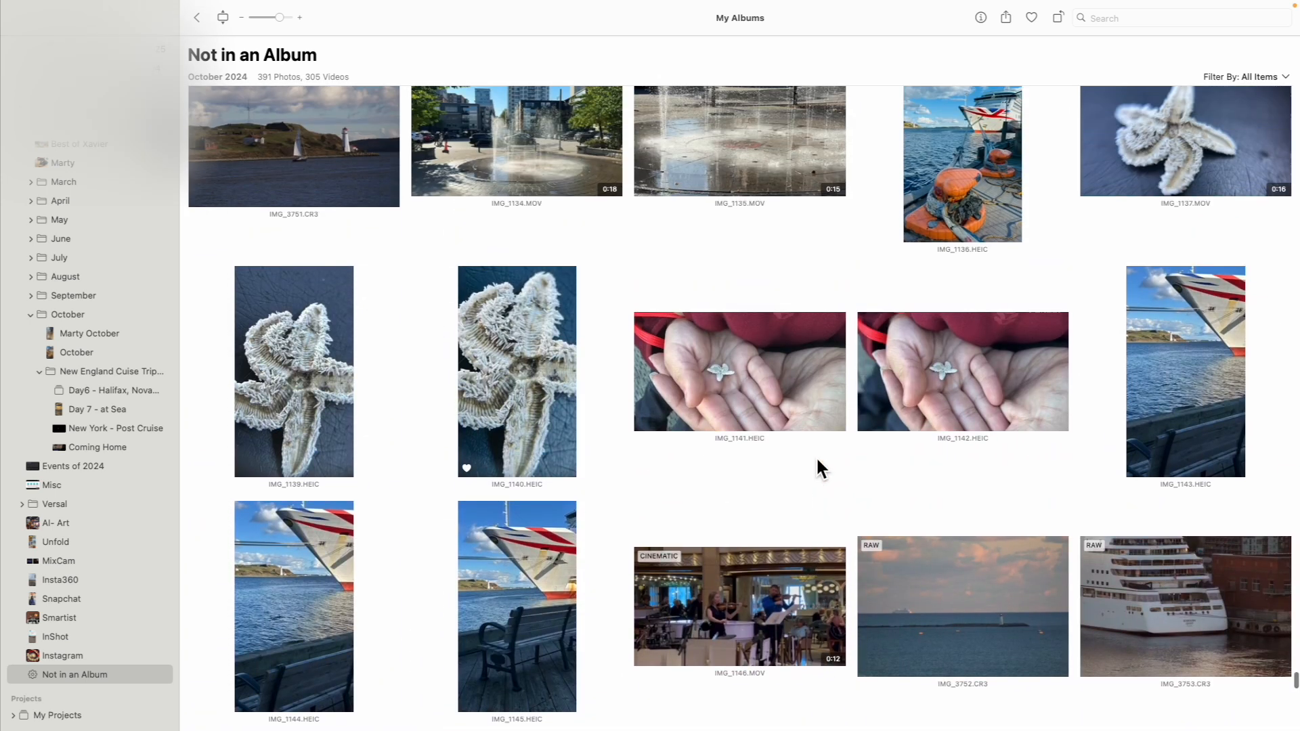
scroll(817, 468, "up", 7)
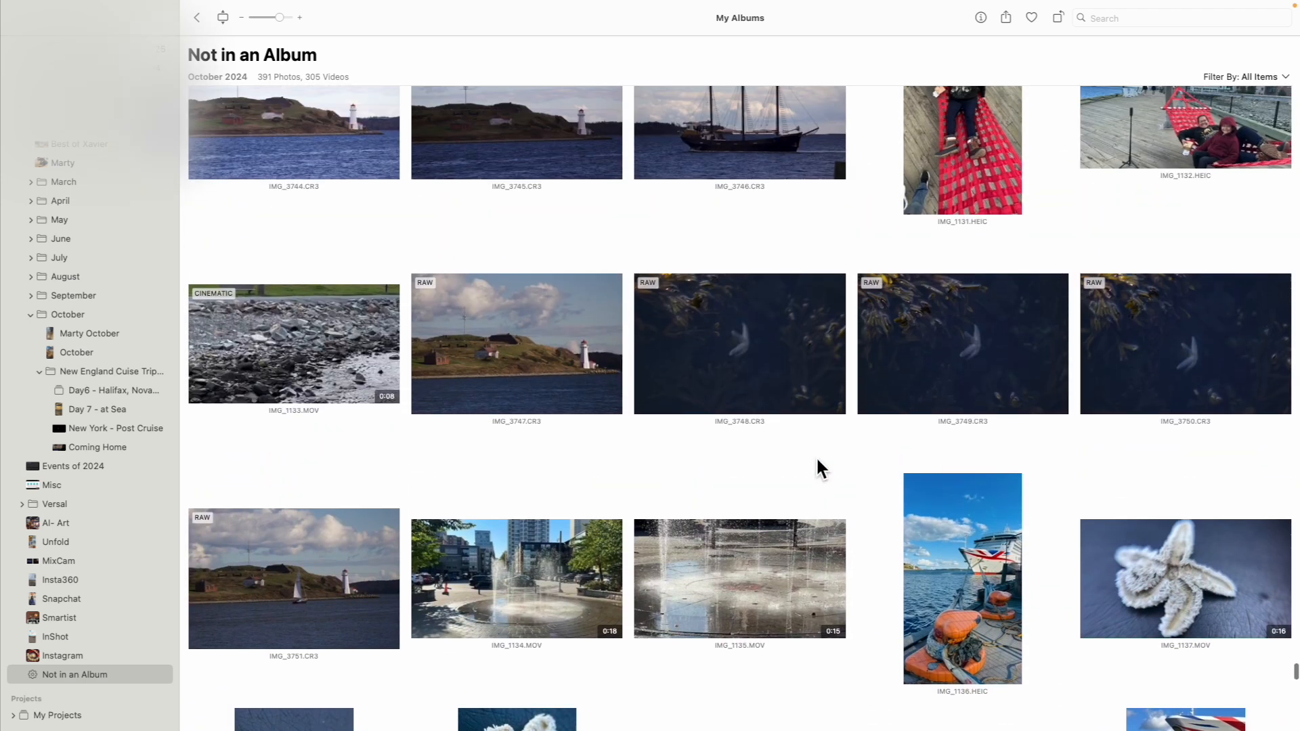
scroll(818, 468, "up", 5)
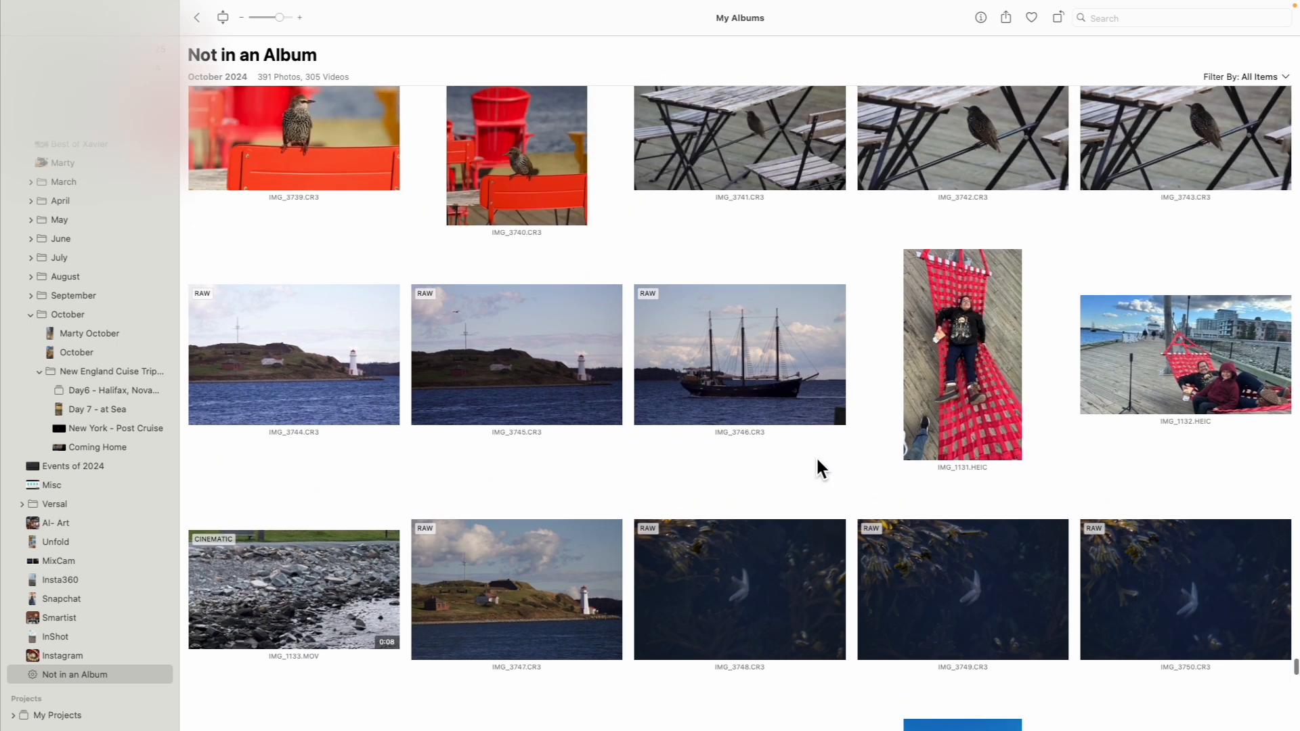
scroll(818, 460, "up", 7)
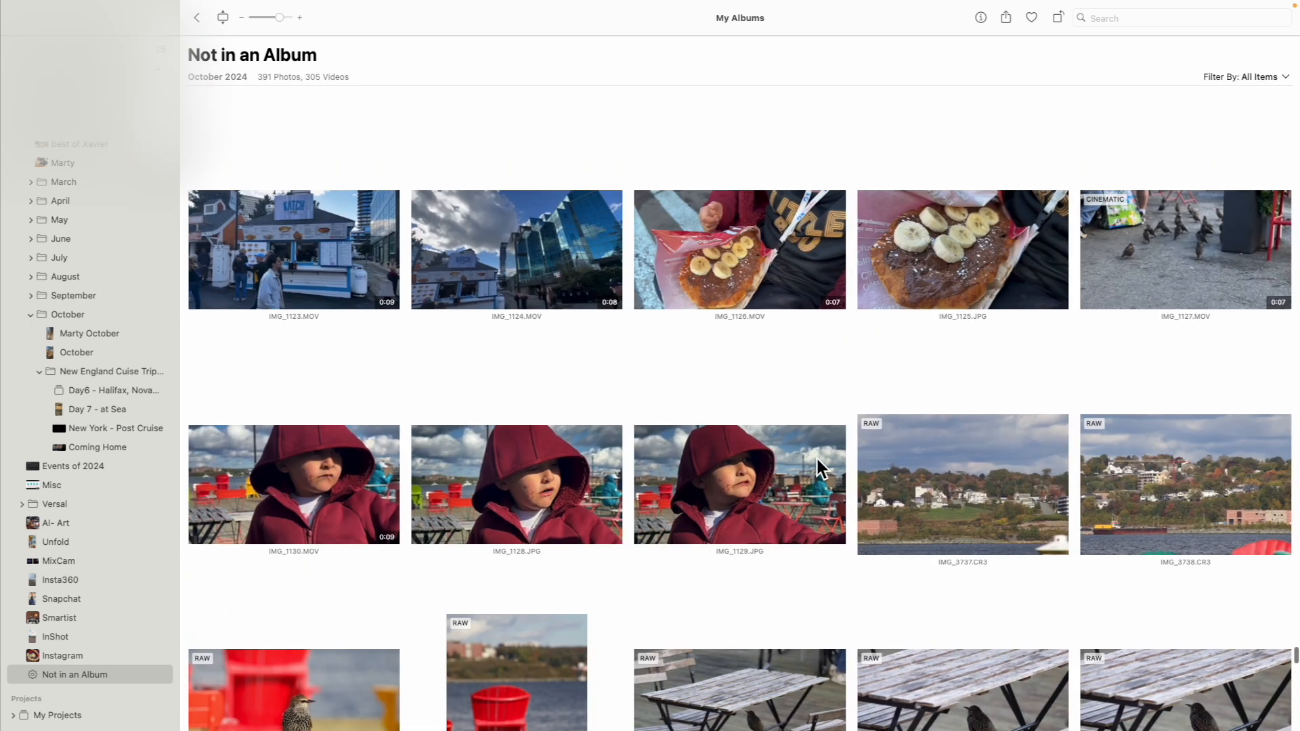
scroll(820, 467, "up", 5)
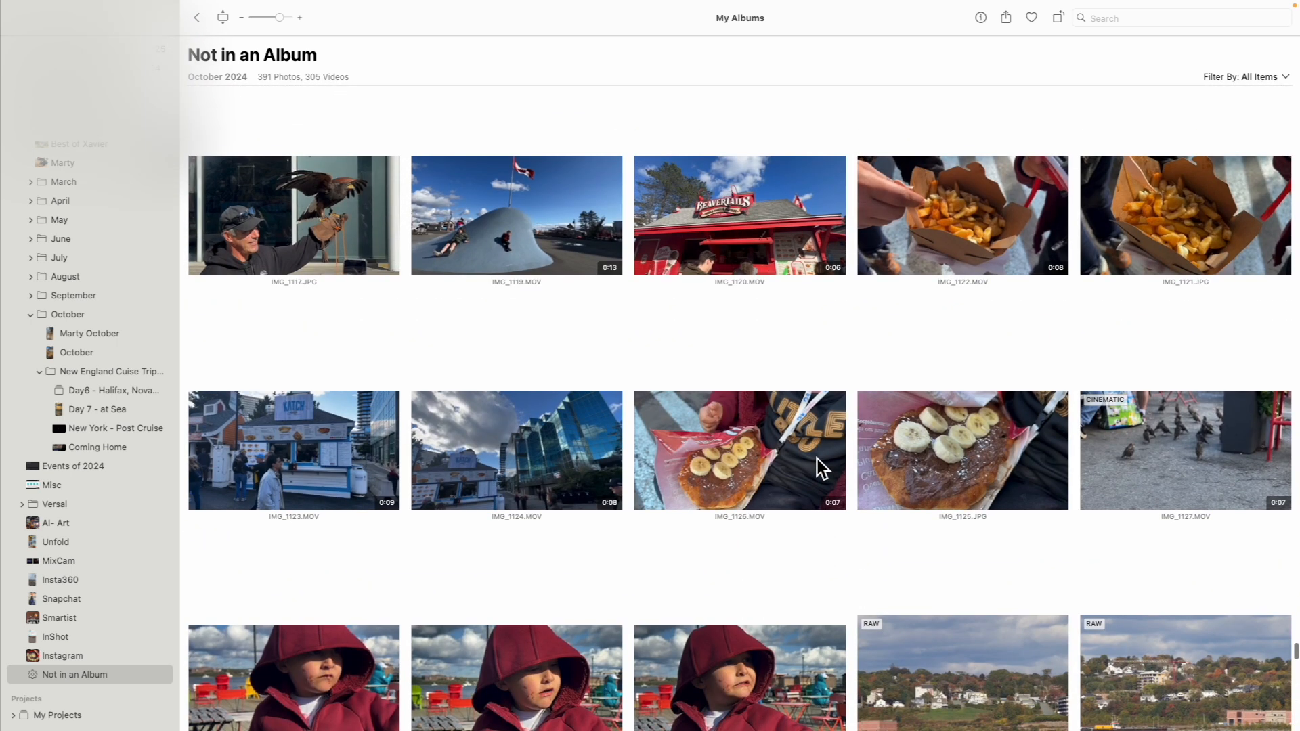
scroll(818, 461, "up", 5)
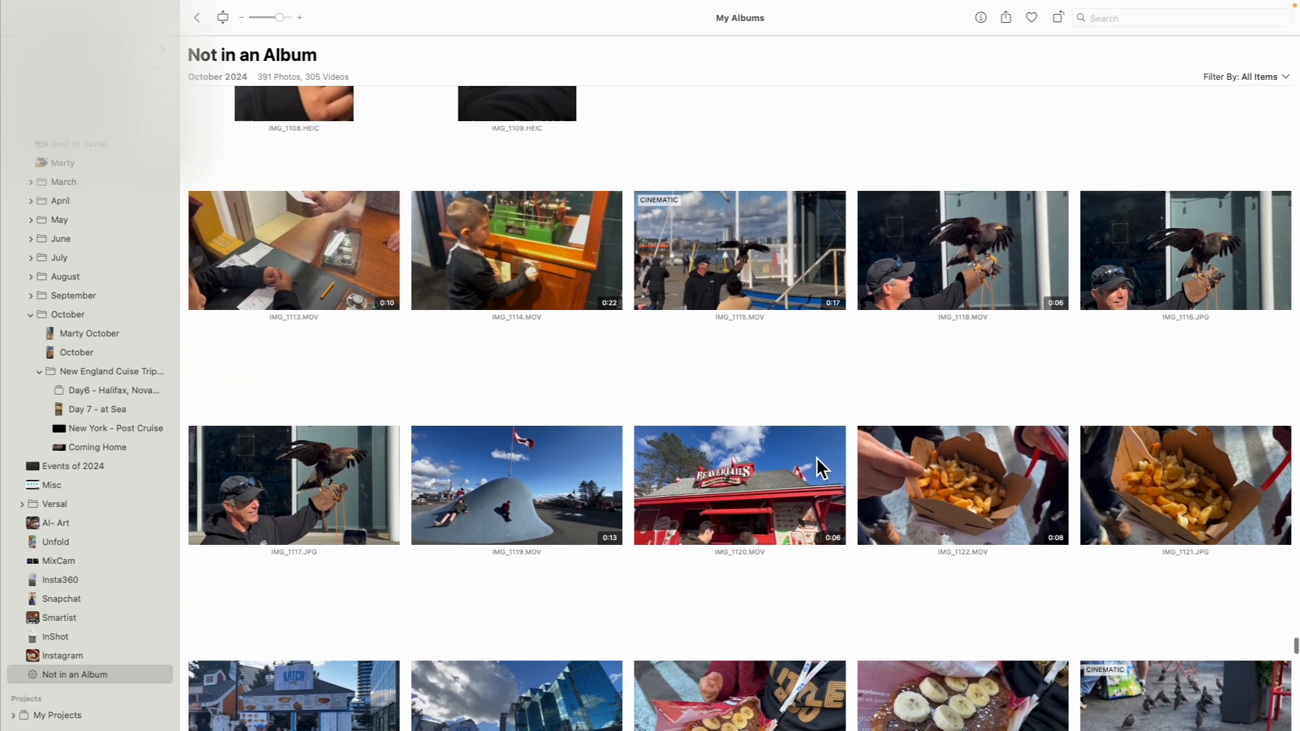
scroll(818, 460, "up", 8)
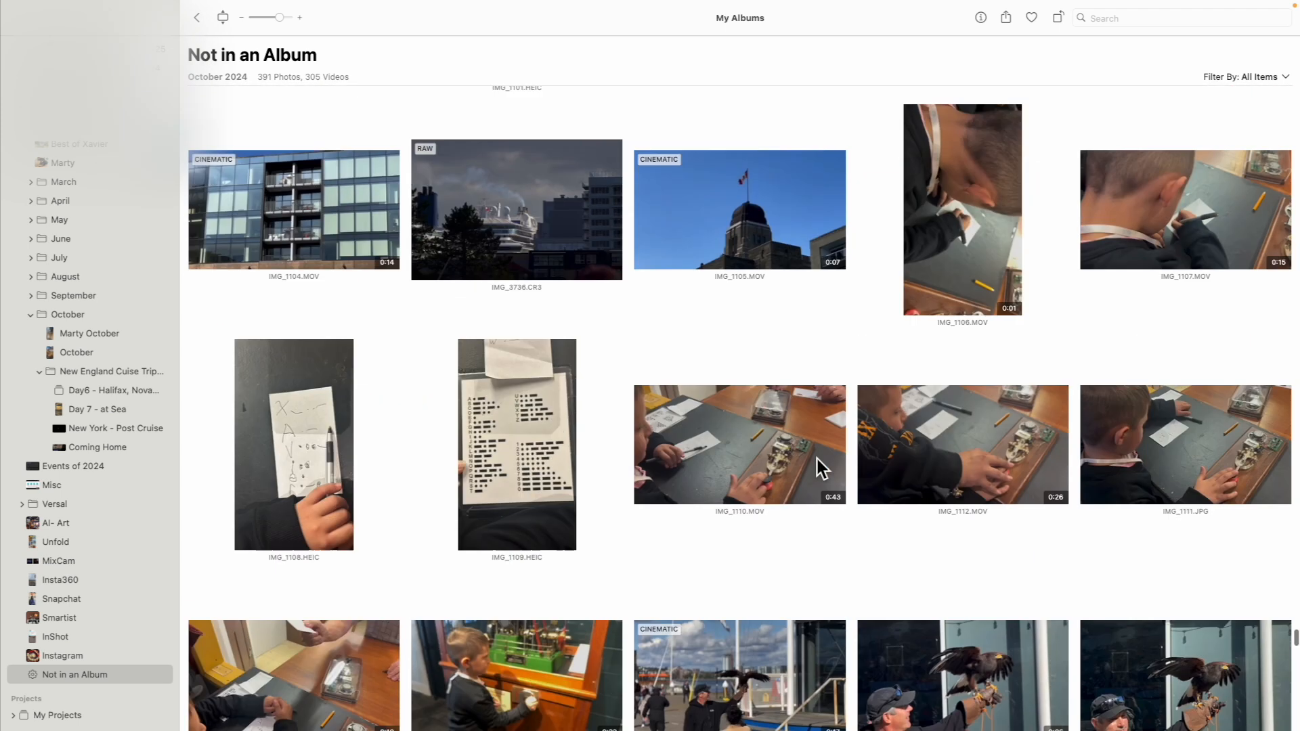
scroll(818, 460, "up", 10)
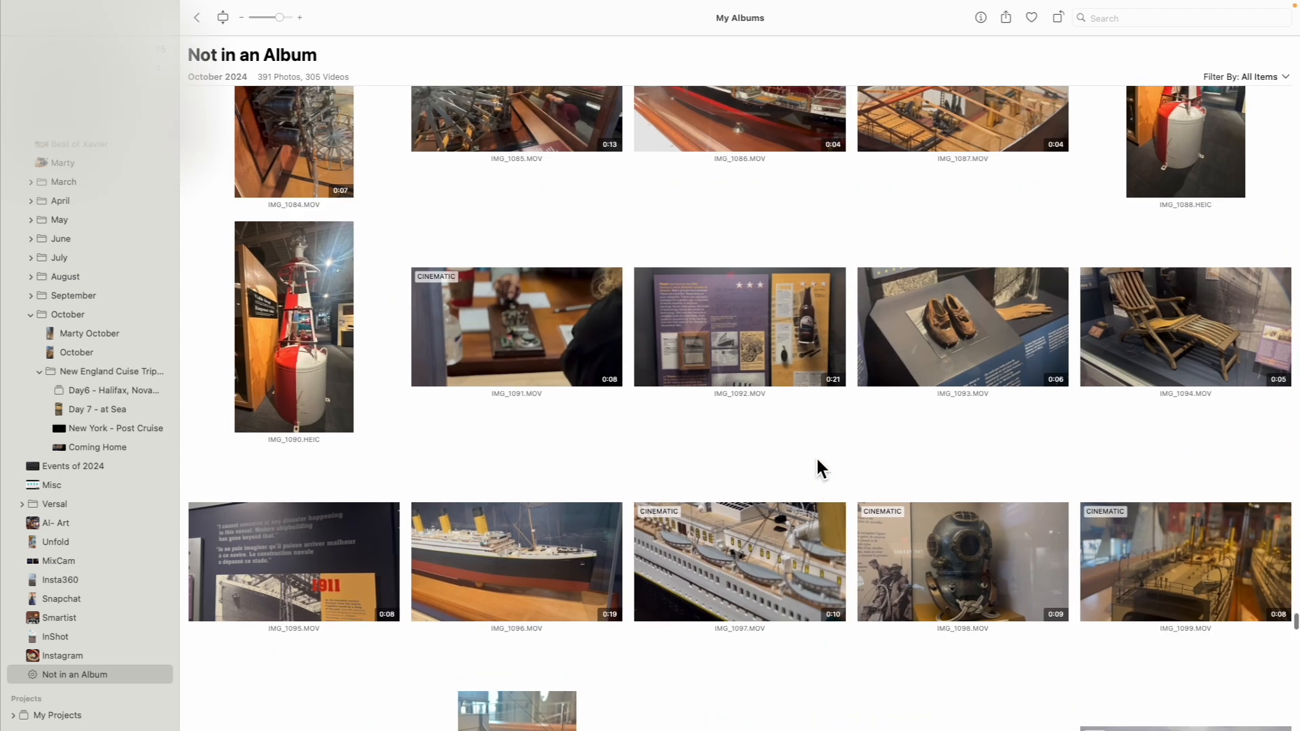
scroll(817, 460, "up", 12)
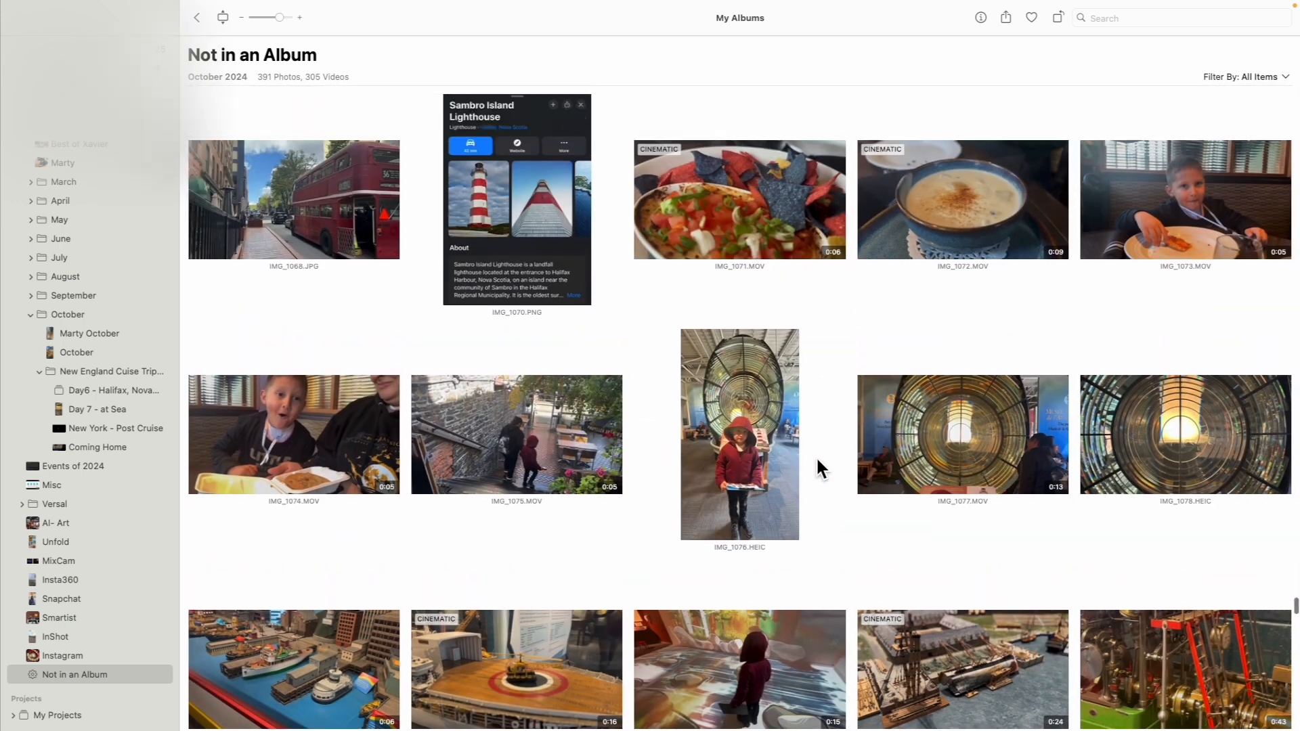
scroll(818, 467, "up", 12)
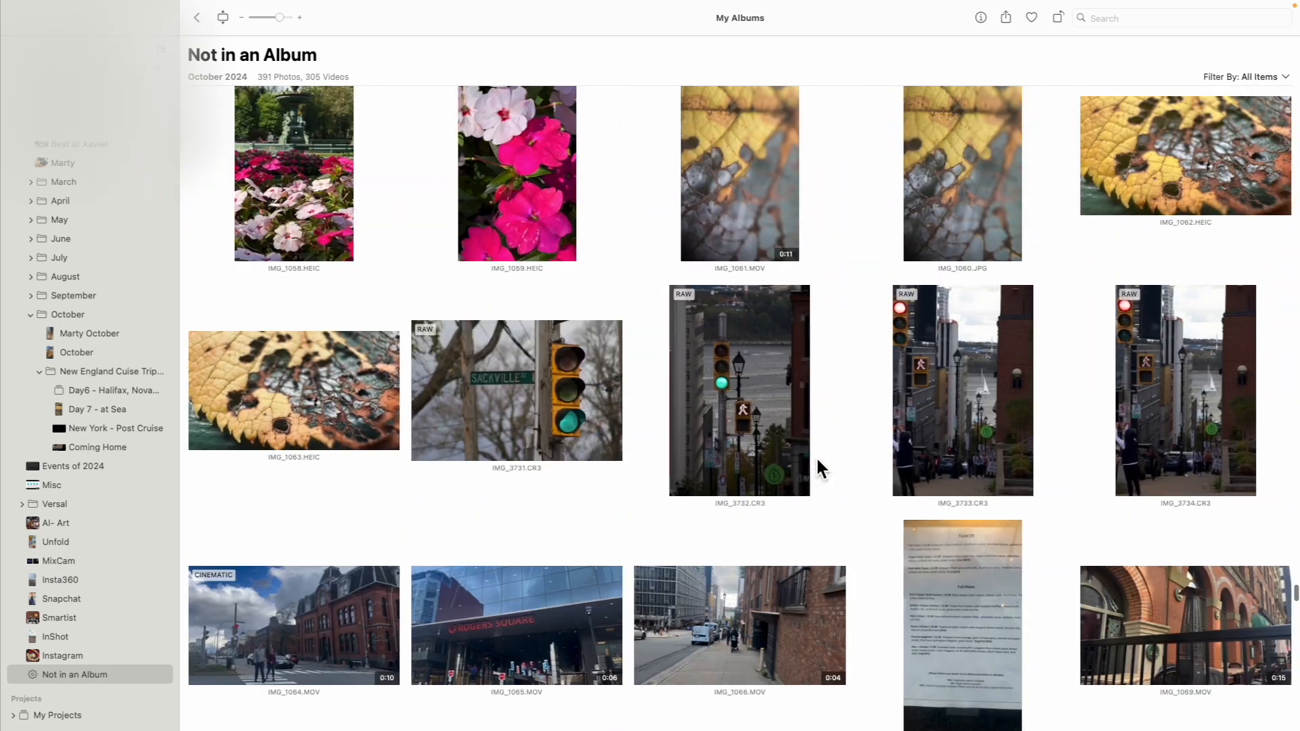
scroll(818, 460, "up", 12)
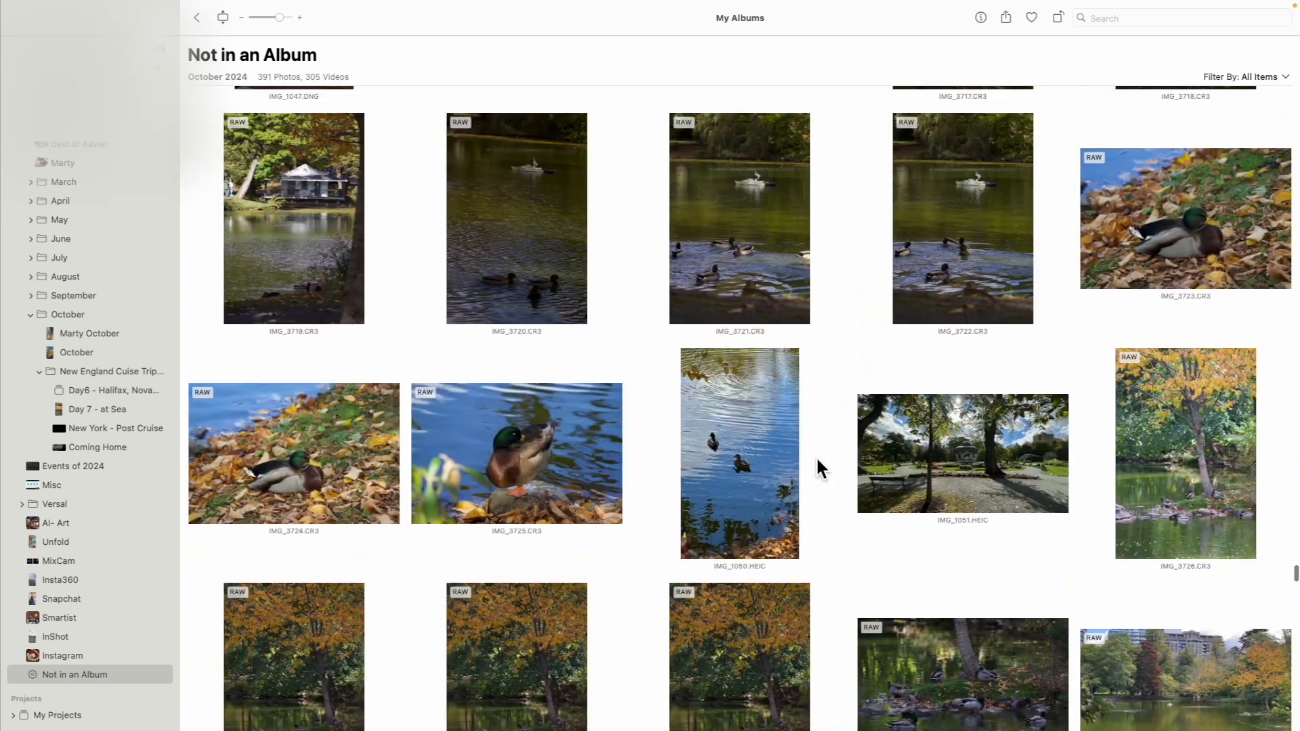
scroll(819, 468, "up", 6)
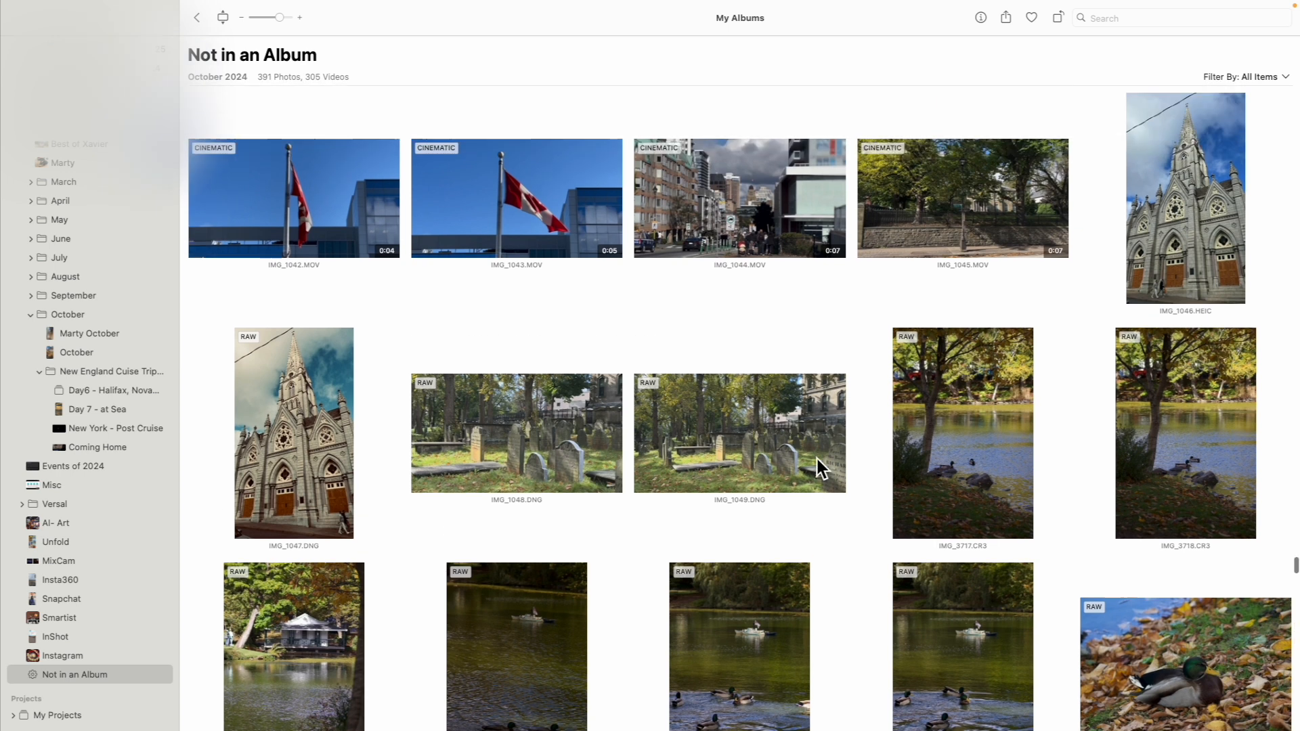
scroll(818, 460, "up", 6)
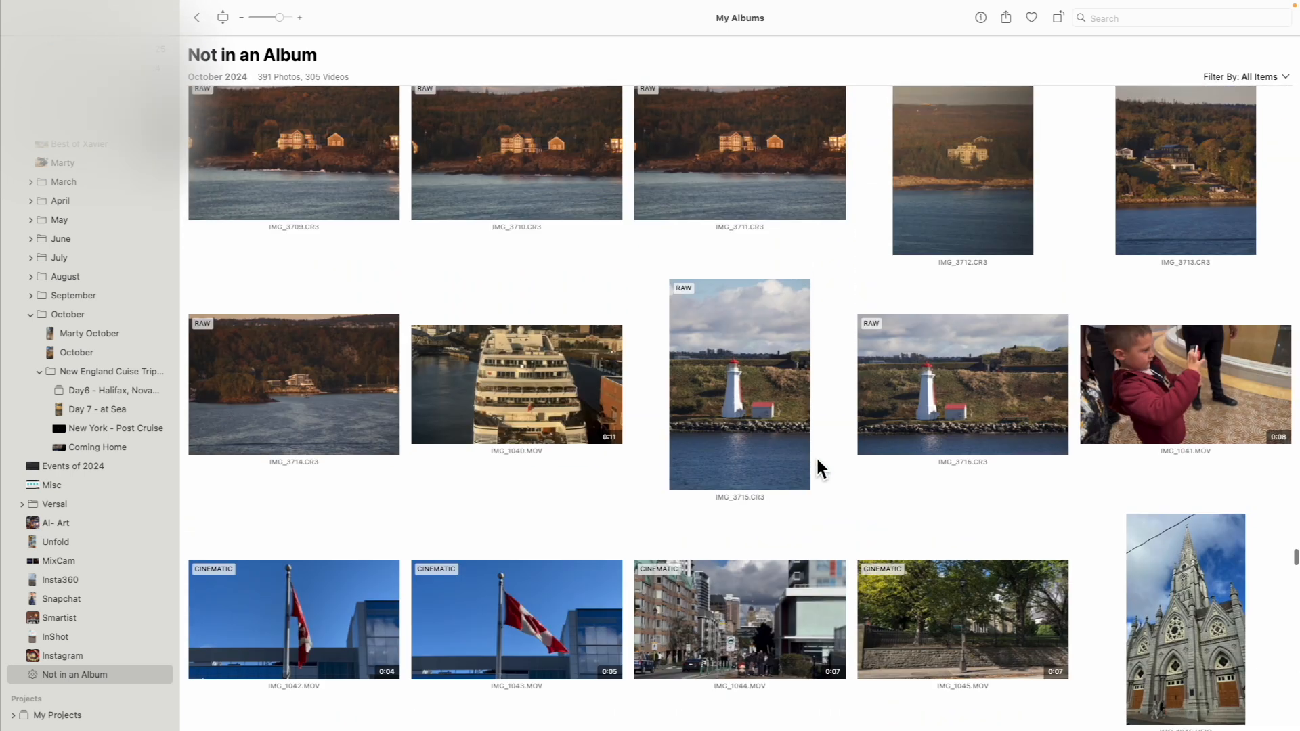
scroll(818, 460, "up", 6)
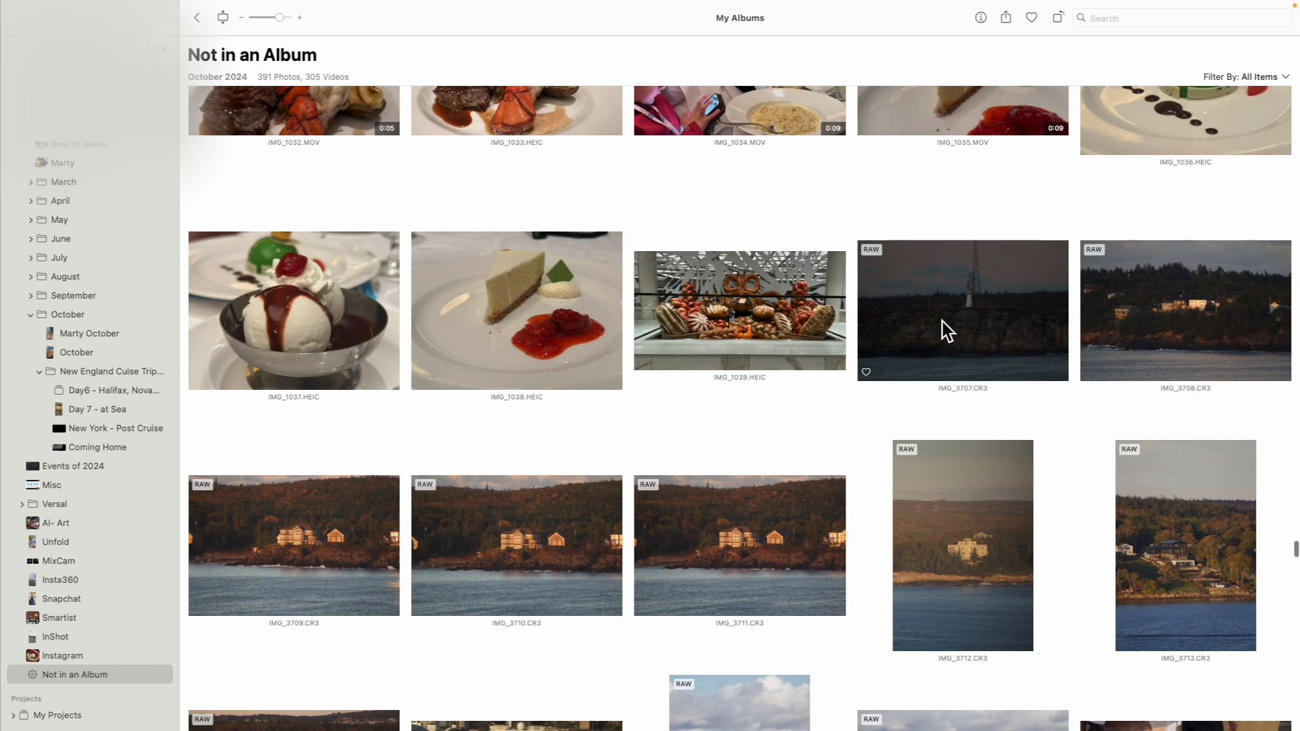
left_click(943, 321, "shift")
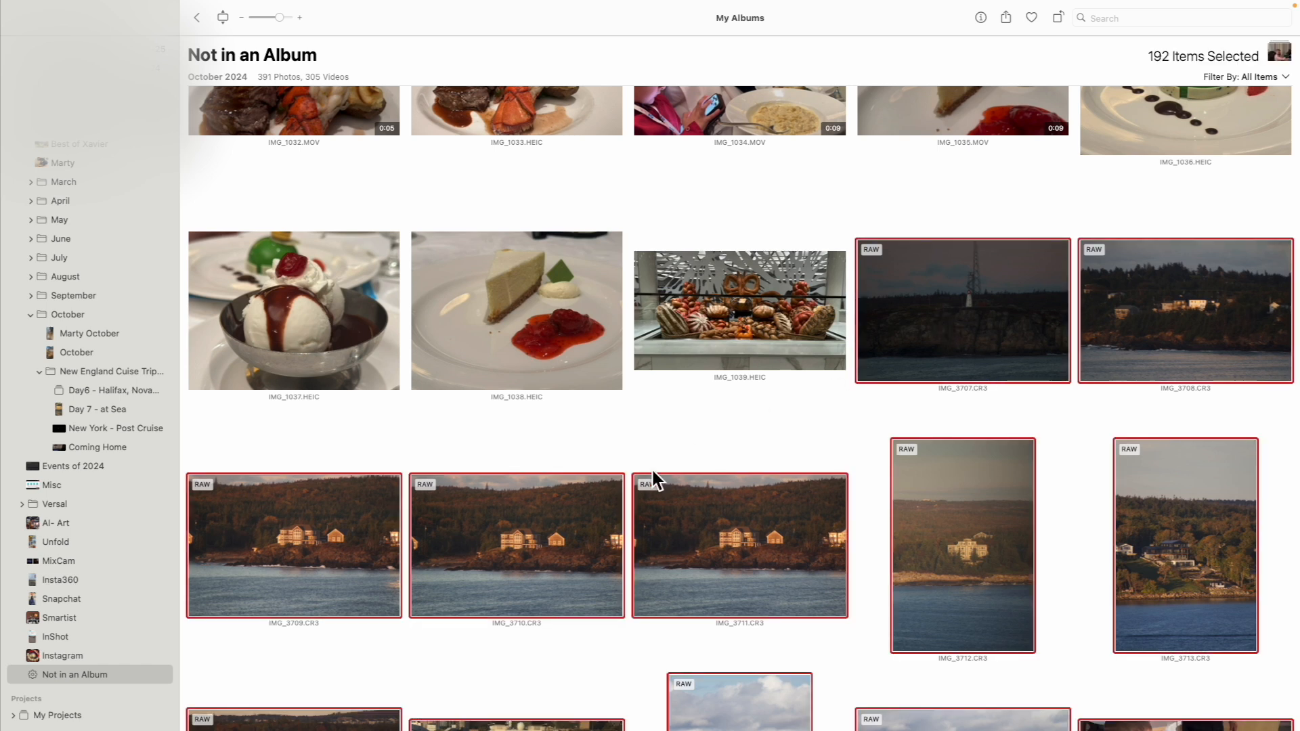
scroll(653, 470, "down", 2)
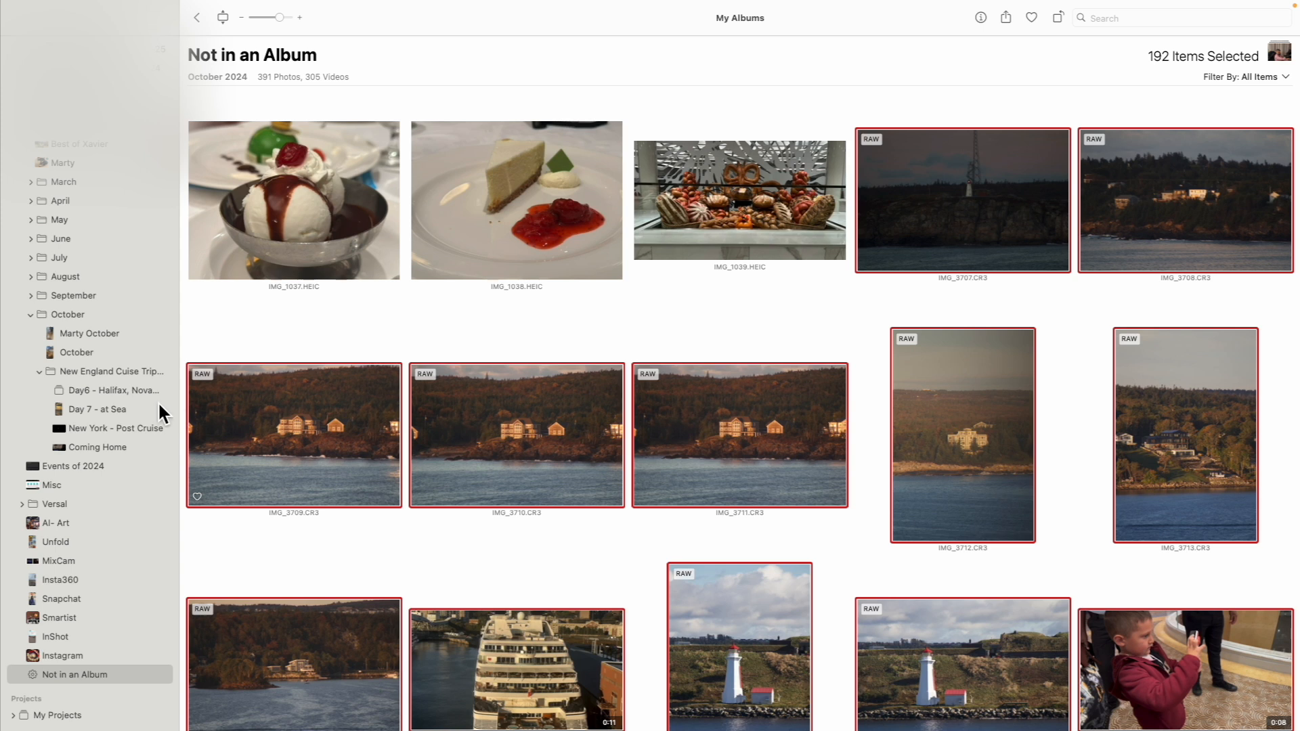
left_click_drag(133, 395, 125, 387)
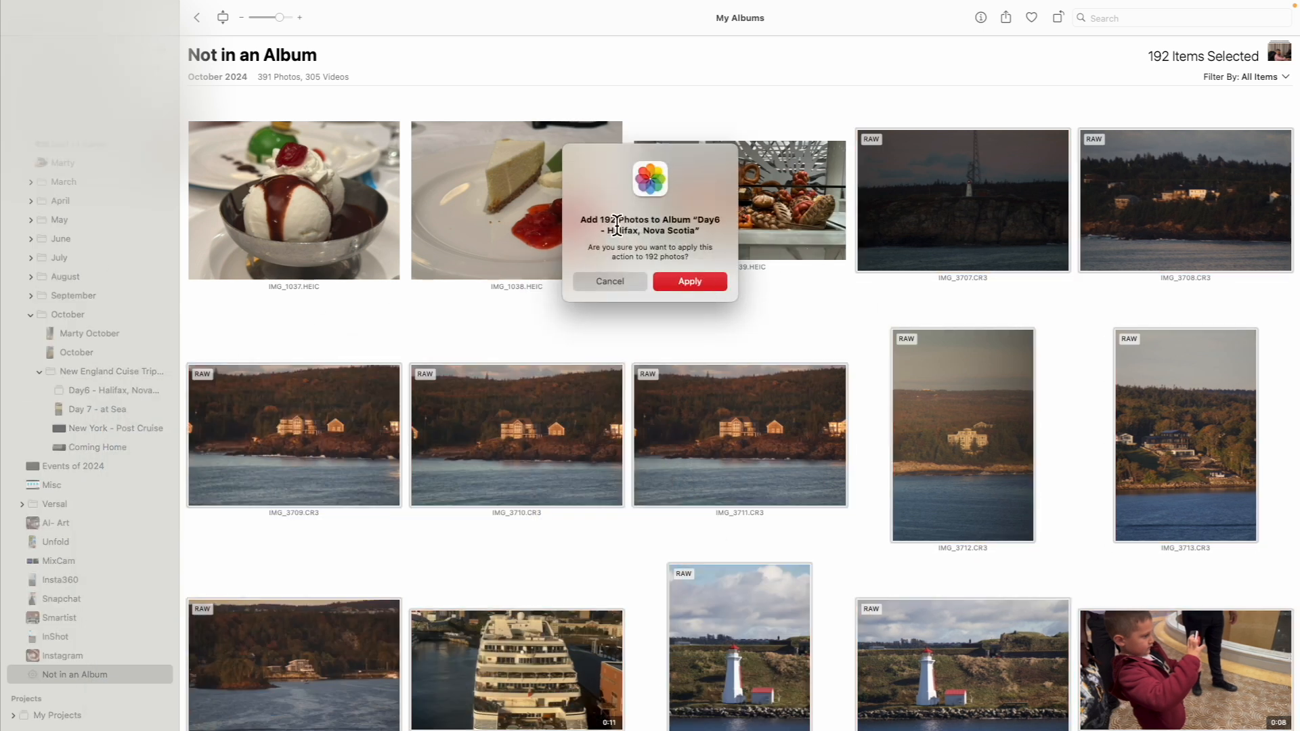
left_click(705, 286)
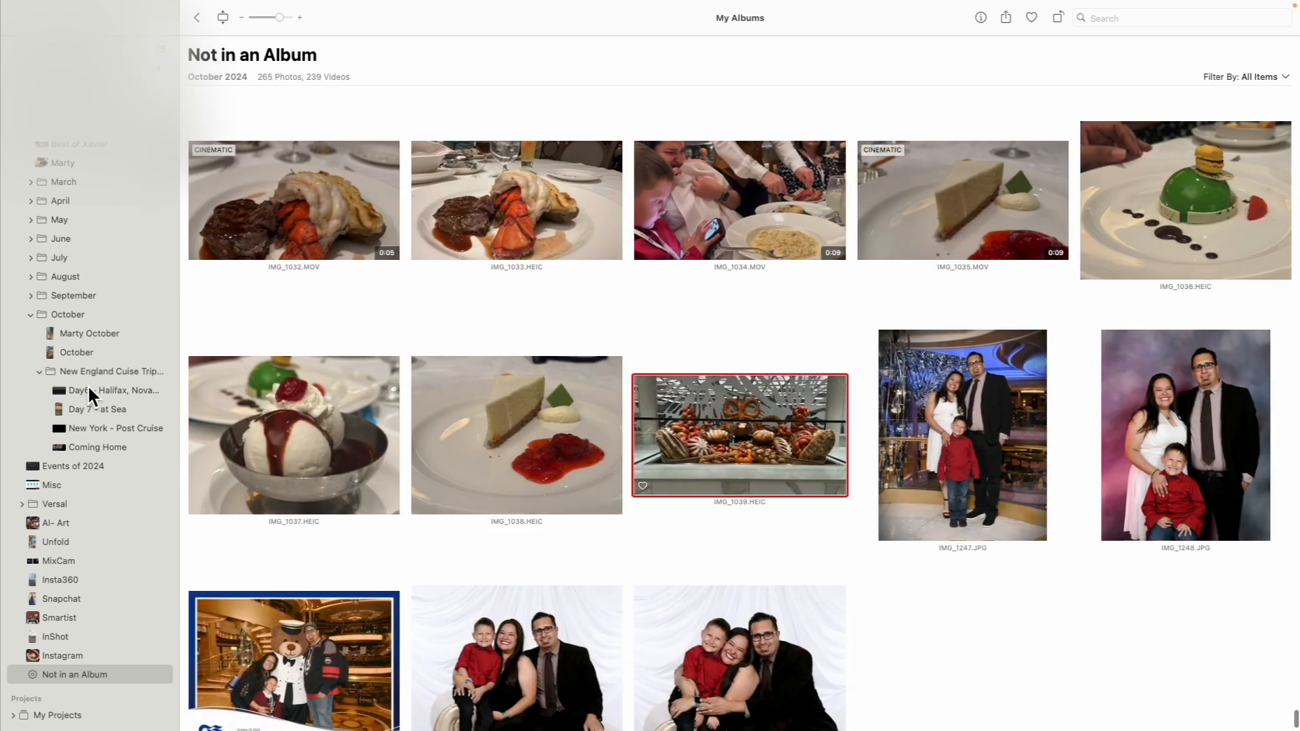
Rename the Halifax album as "Day 6 - Halifax, Nova Scotia".
left_click(88, 391)
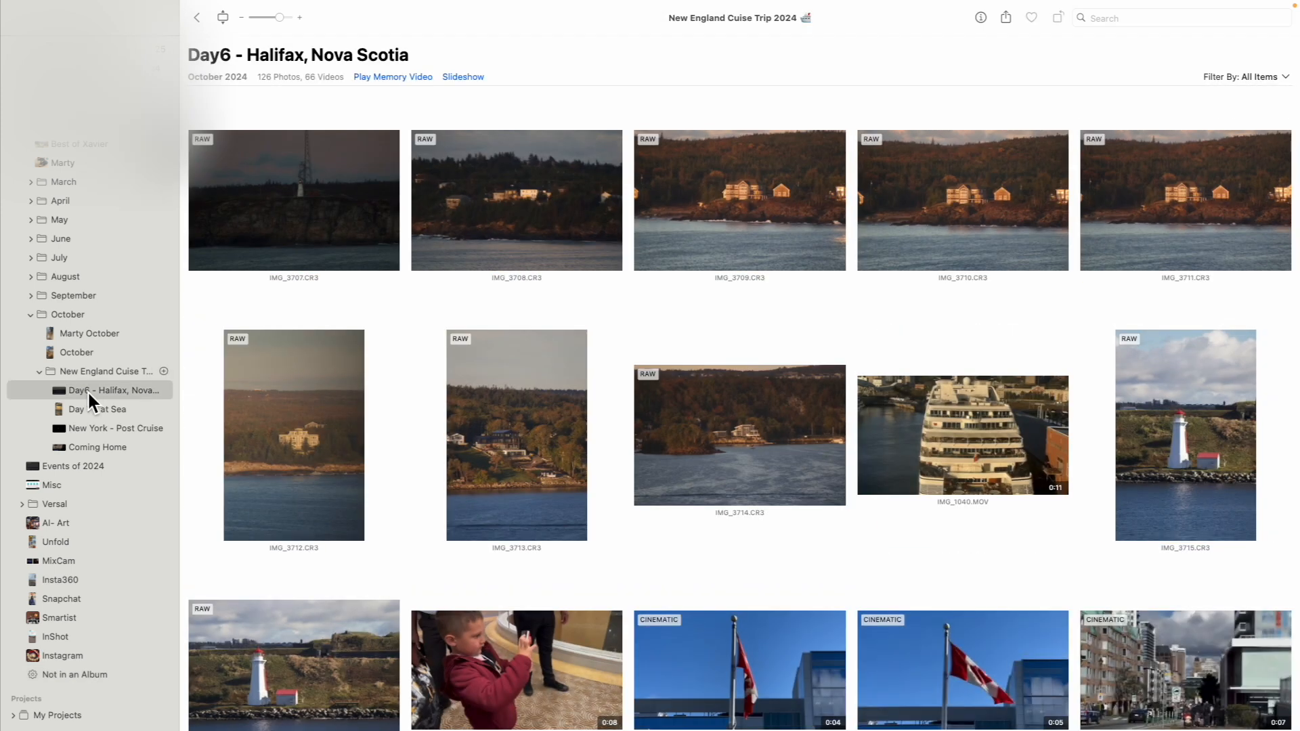
left_click(87, 391)
left_click(85, 392)
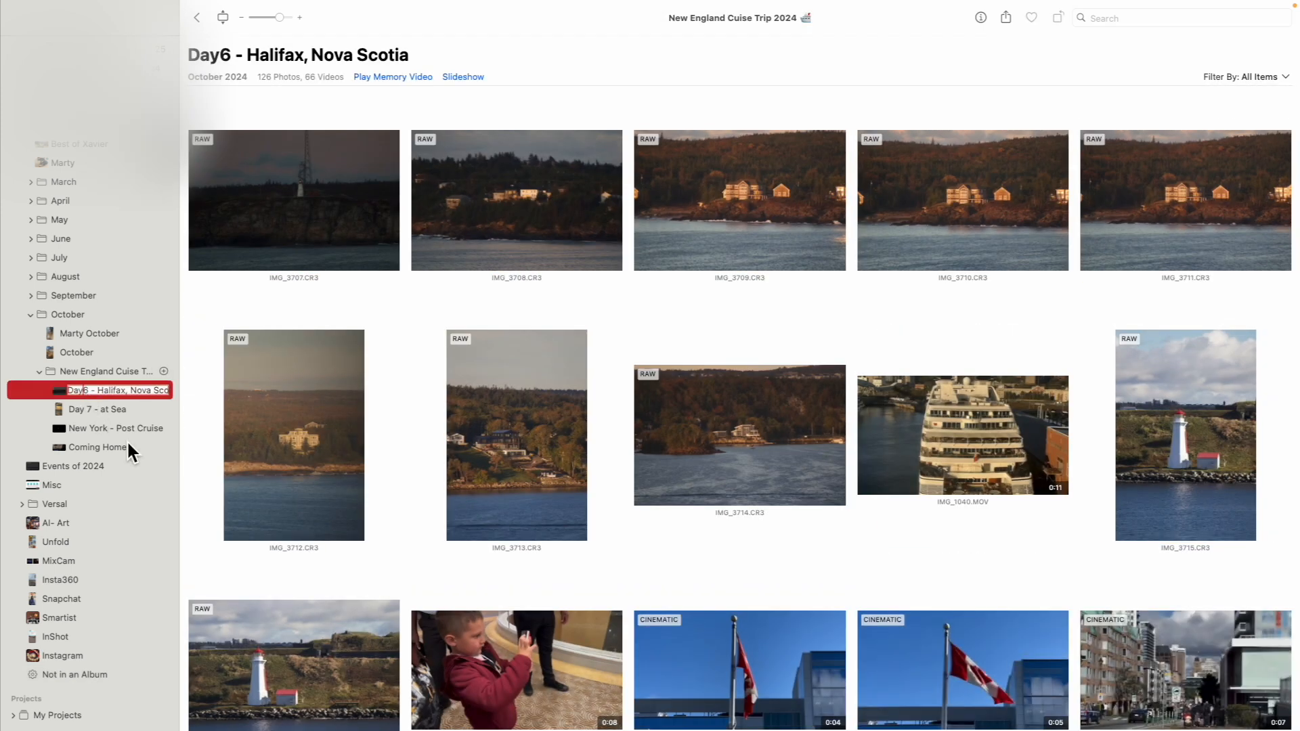
Create an album named "Day 5 - St. John, New Brunswick" from the New England Cuise Trip 2024 folder.
left_click(128, 373)
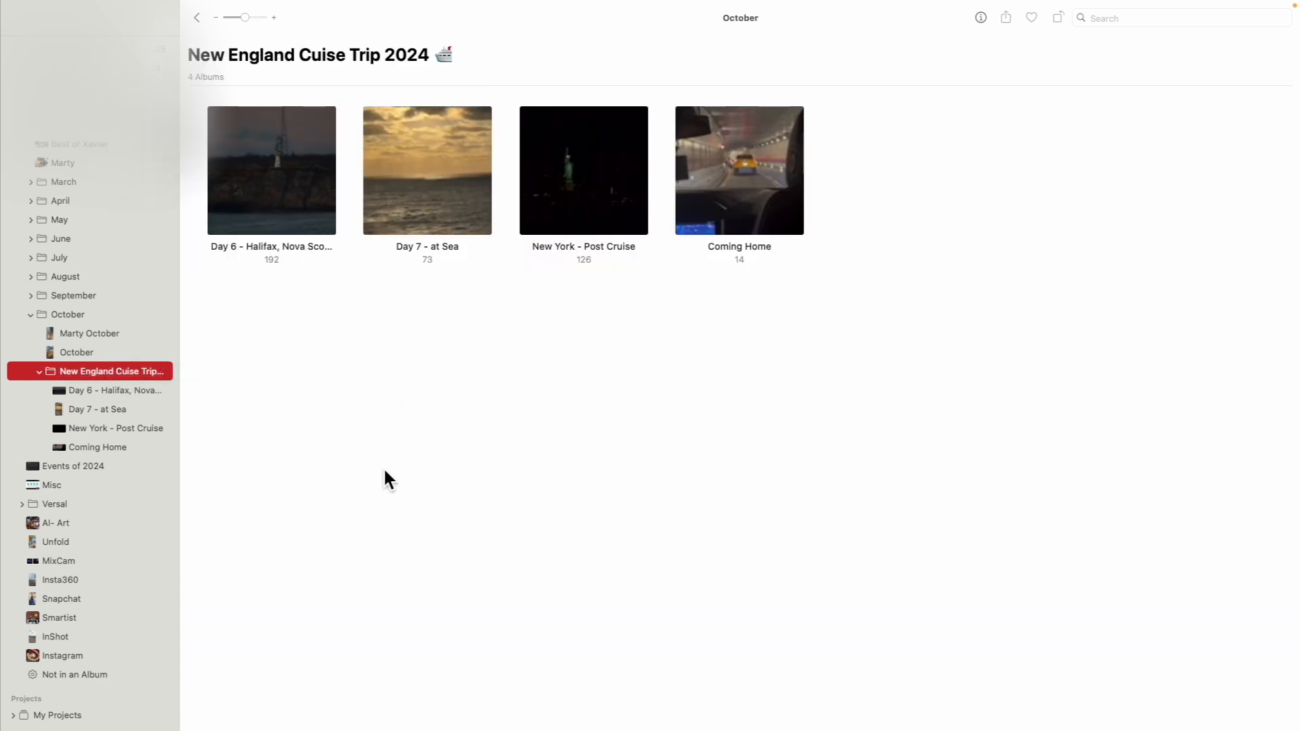
key("super+n")
type("Day 5 -")
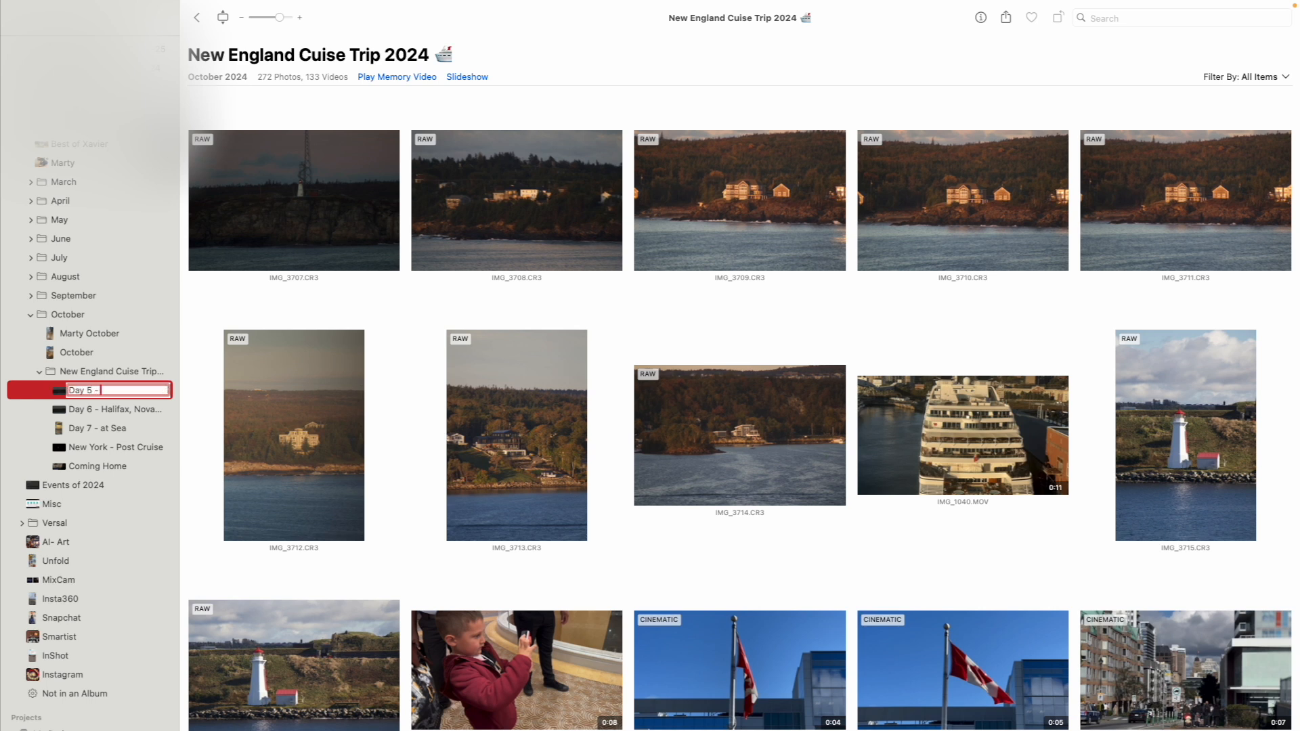
type(" St. Jo")
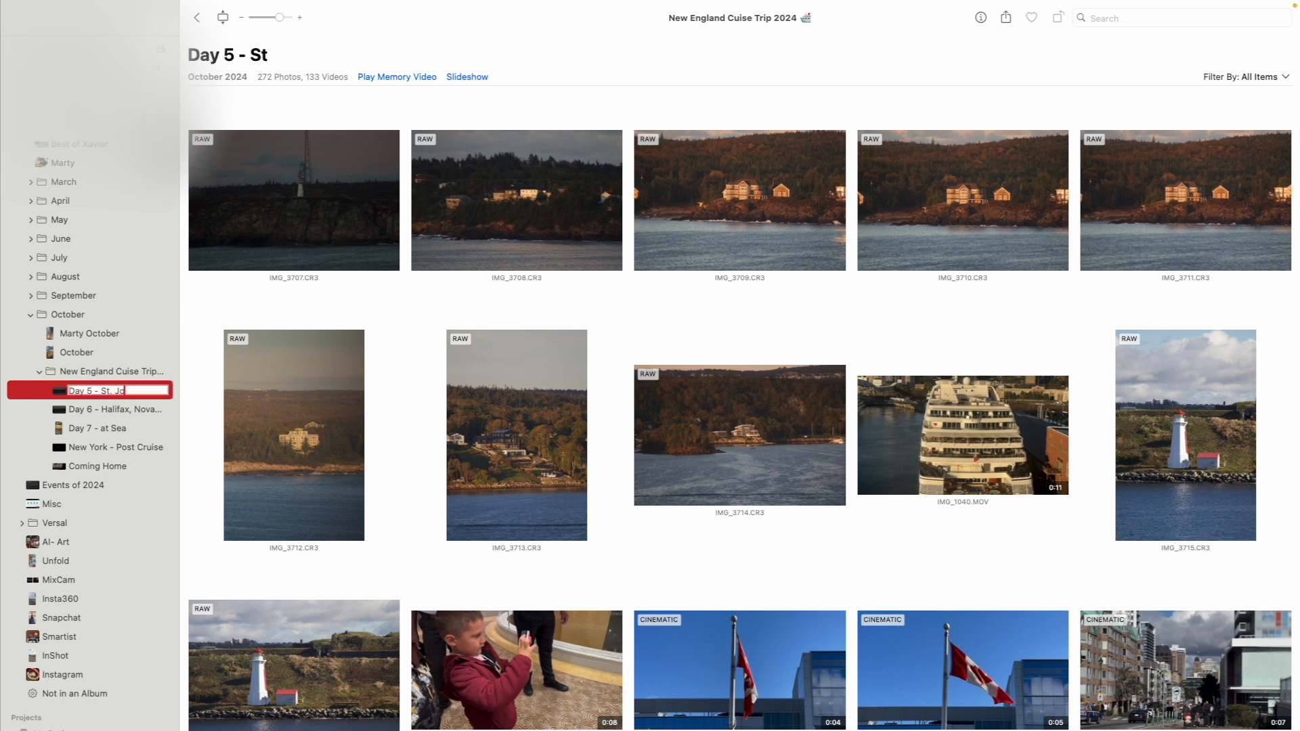
type("hn, New Brunswick")
key("BackSpace")
type("s")
key("Return")
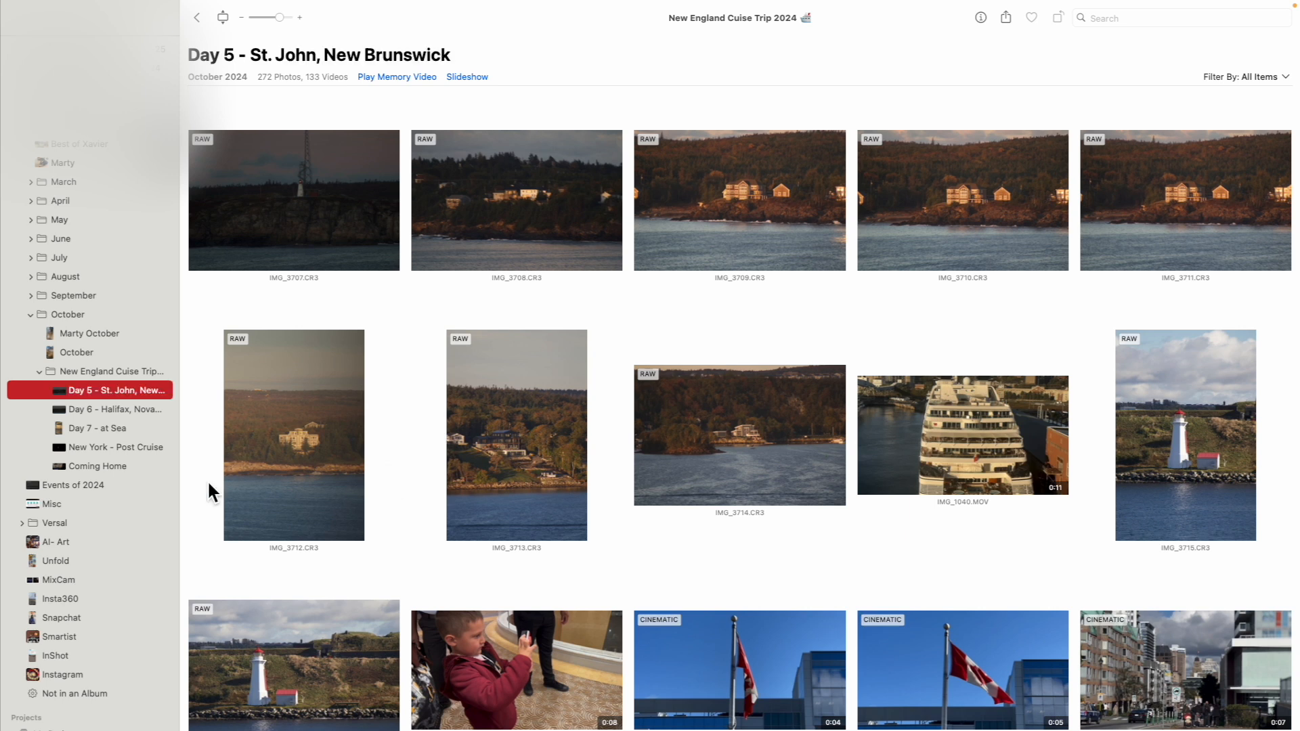
Check the Day 5 and Day 6 albums, and remove all items from the Day 5 - St. John, New Brunswick album.
scroll(120, 459, "down", 1)
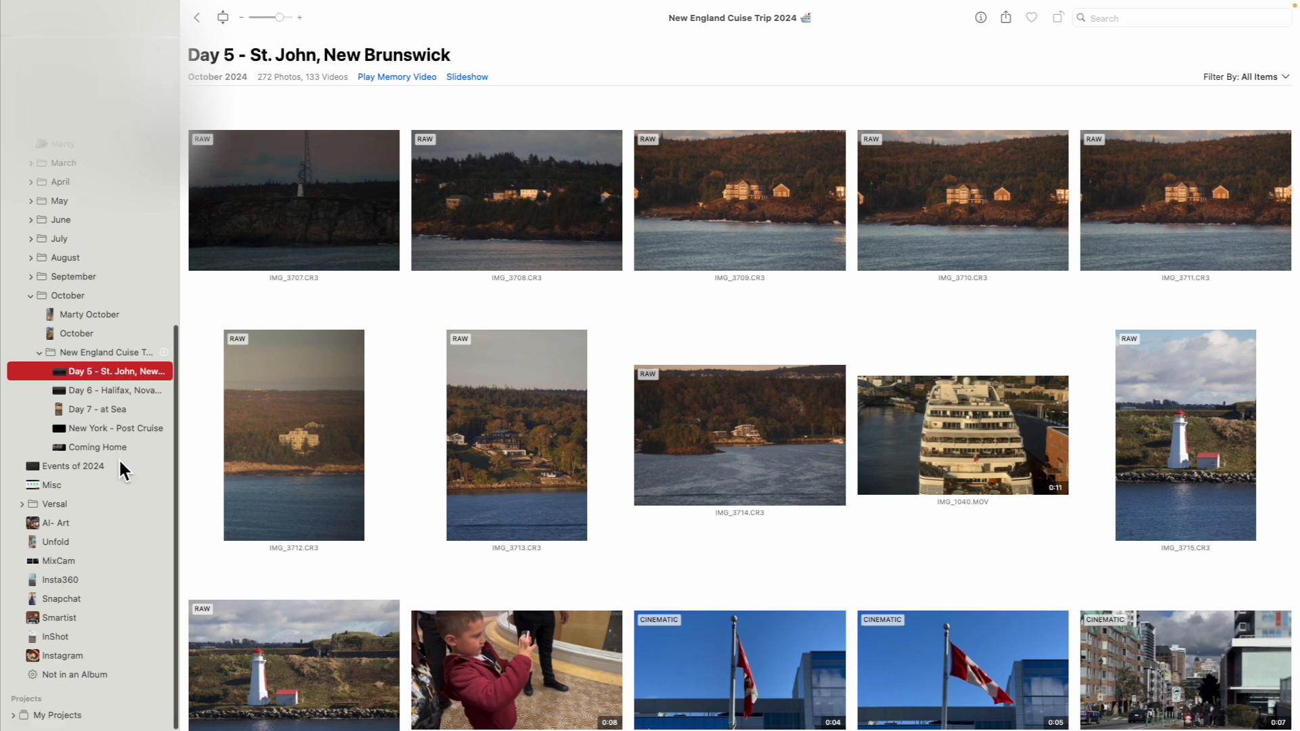
left_click(107, 390)
left_click(112, 373)
left_click(113, 394)
left_click(119, 373)
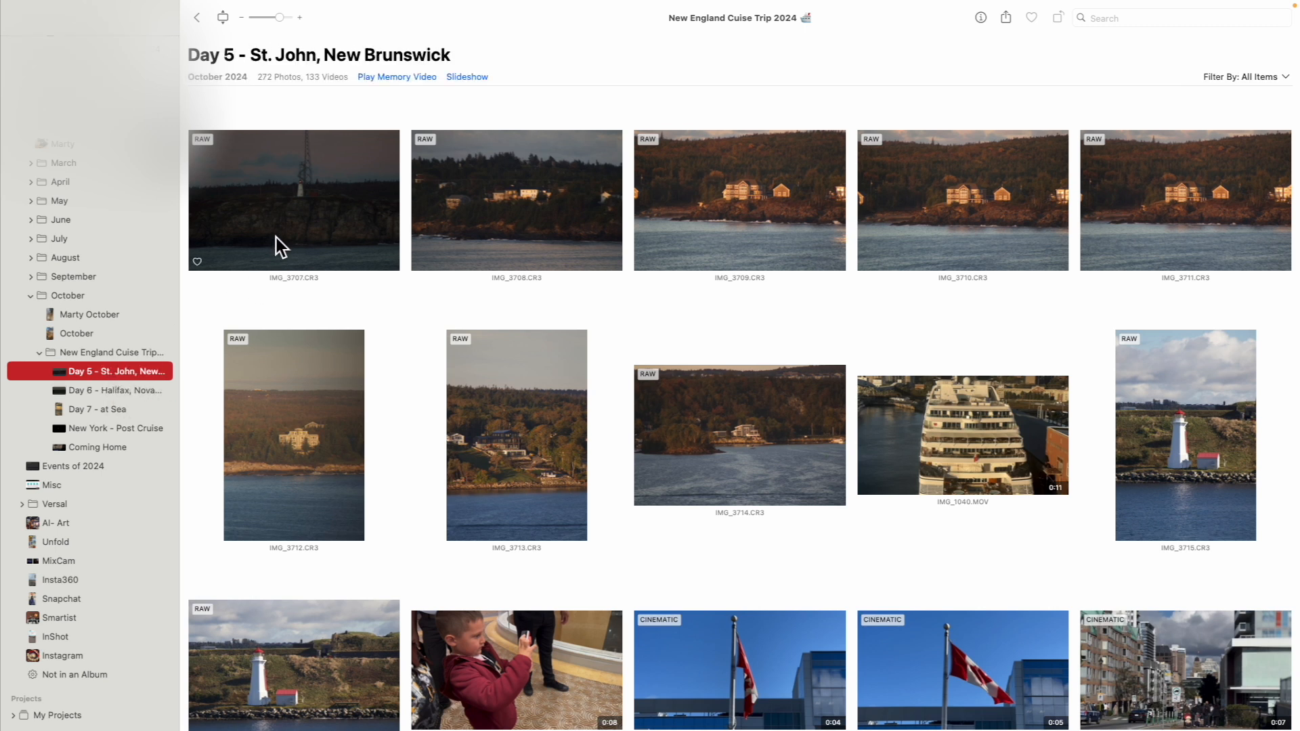
left_click(277, 243)
key("cmd+a")
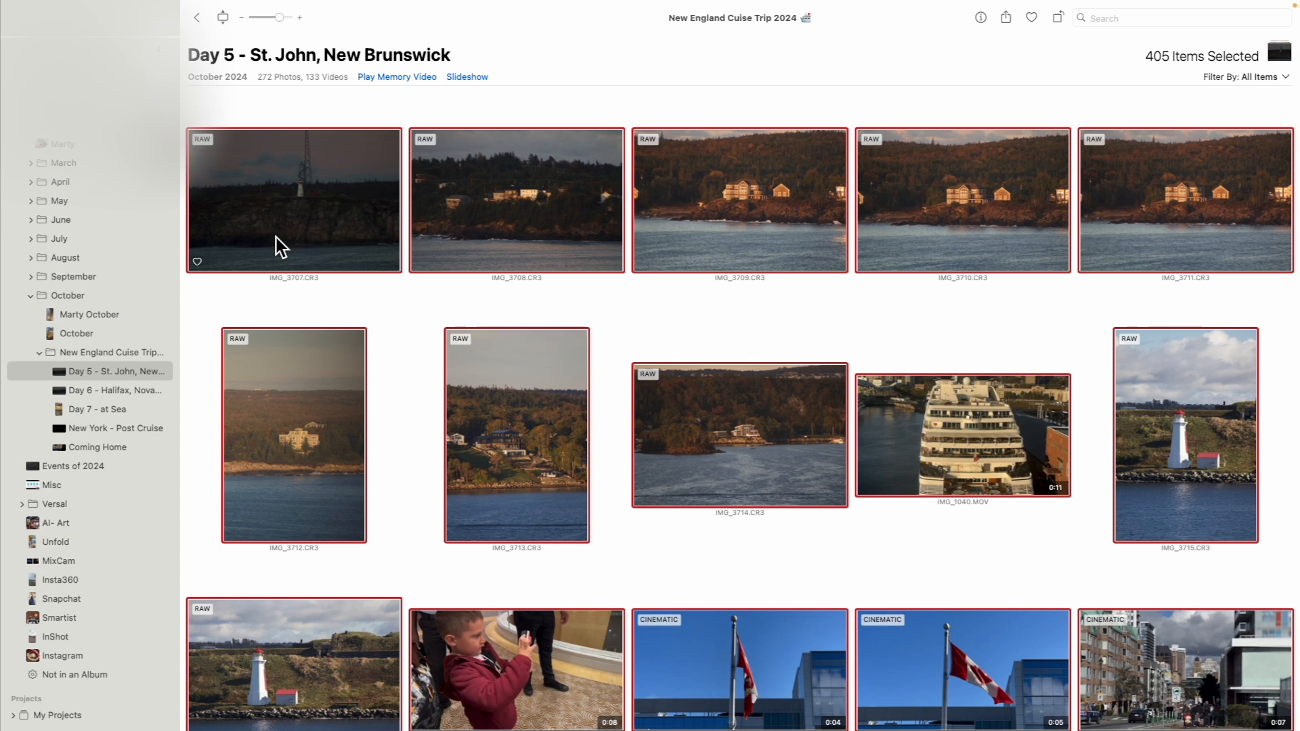
key("Delete")
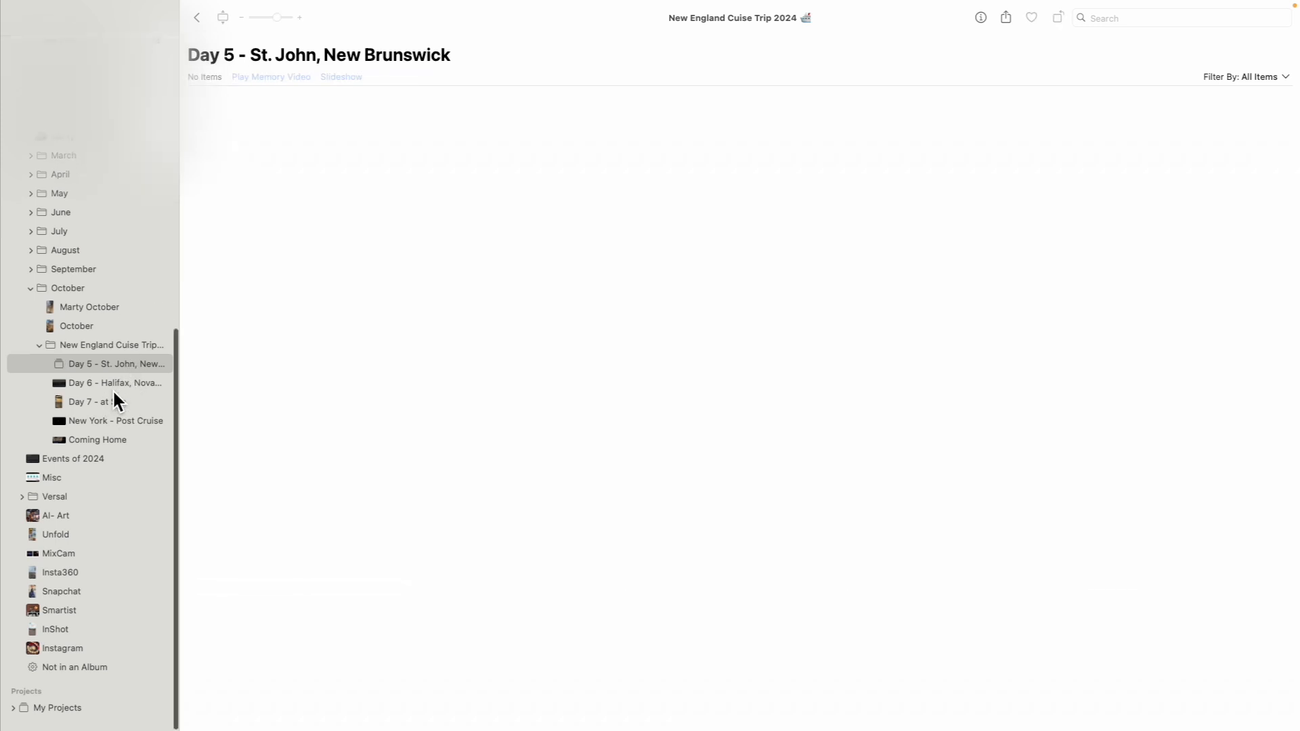
In the Not in an Album smart album, select IMG_1039.HEIC back through IMG_3690.CR3 and add them to the Day 5 - St. John, New Brunswick album.
left_click(88, 674)
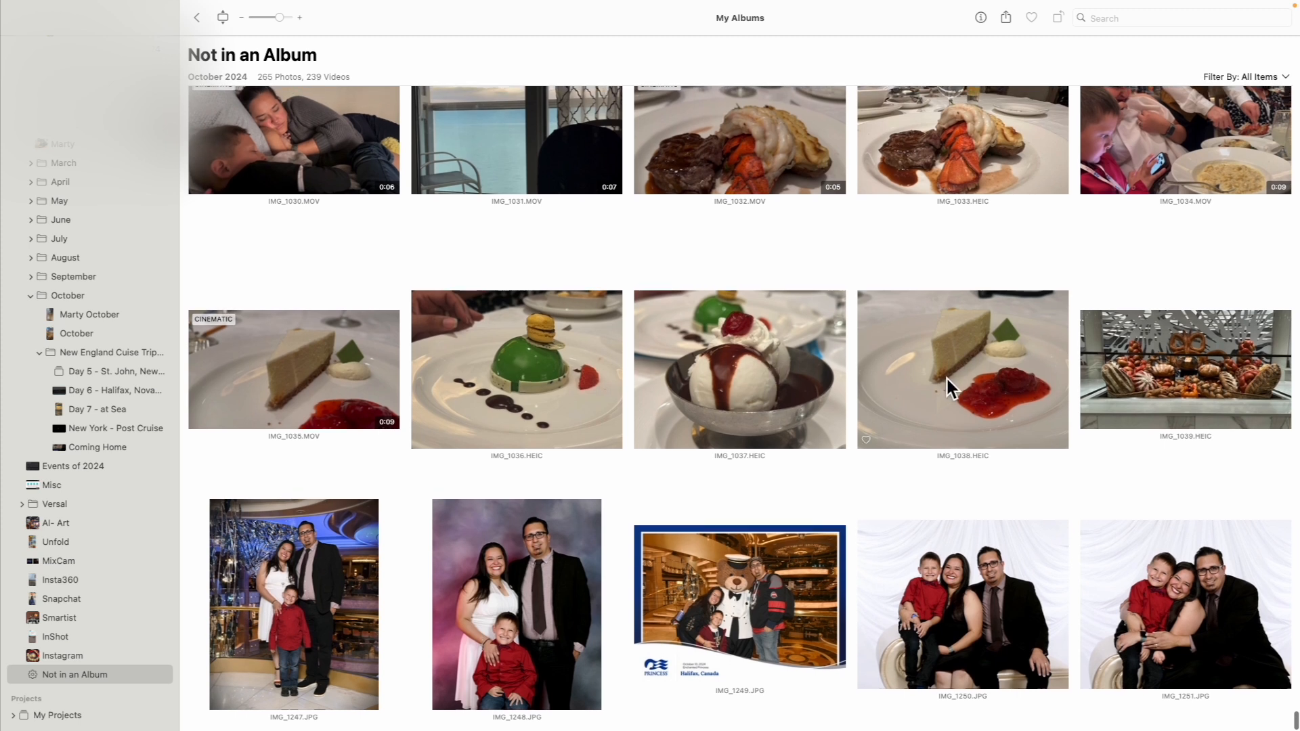
left_click(1171, 376)
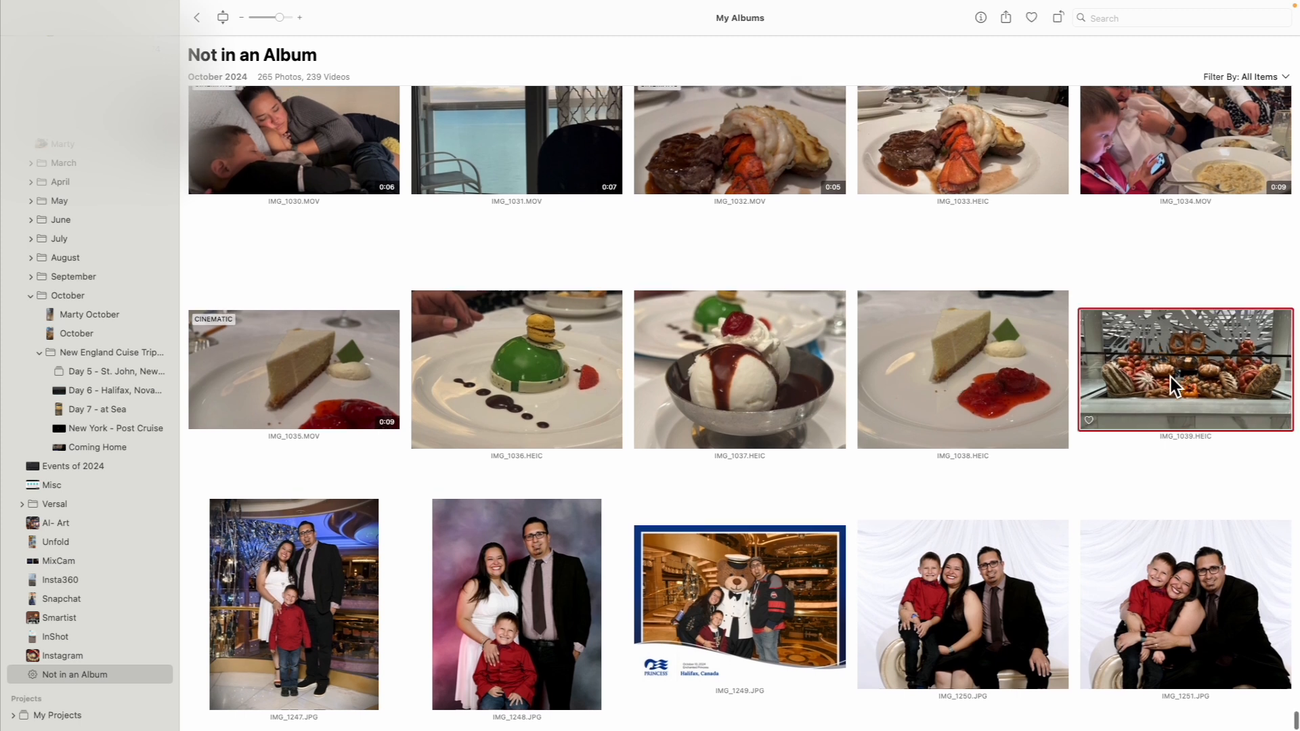
scroll(1171, 377, "up", 5)
scroll(1171, 377, "up", 10)
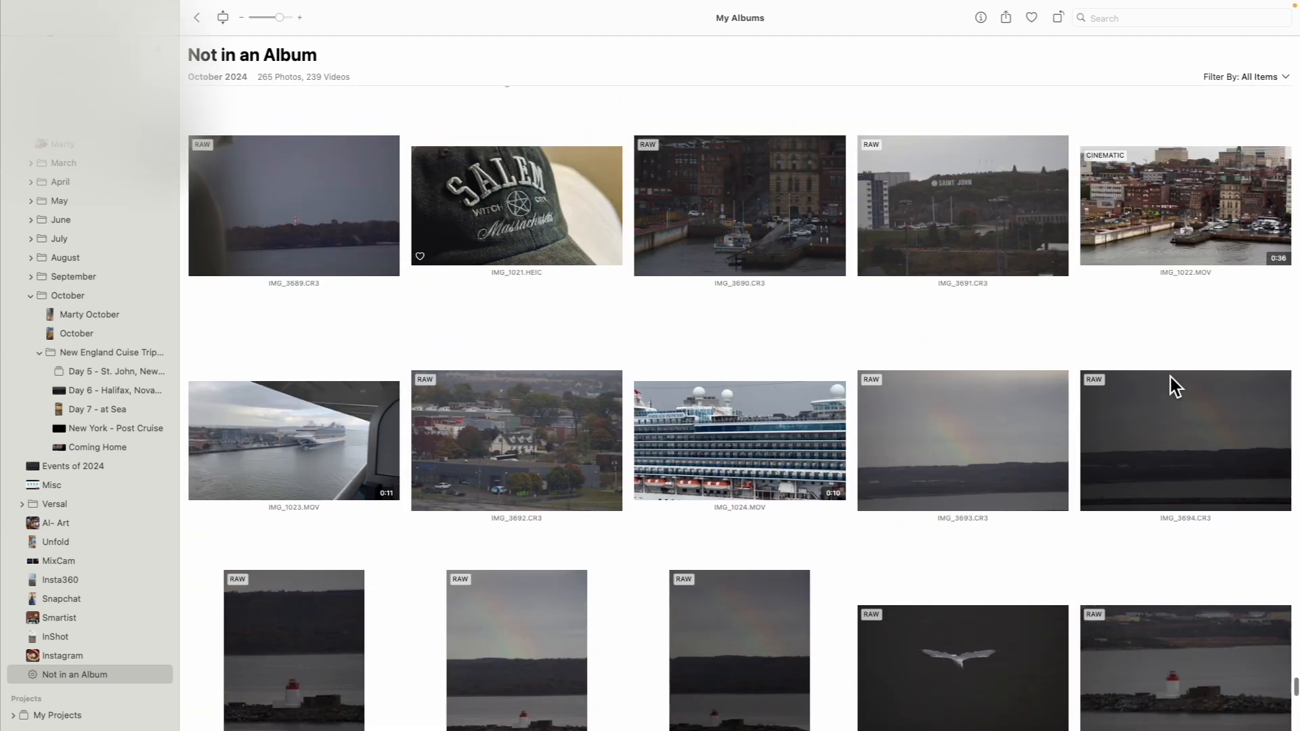
scroll(1172, 380, "up", 5)
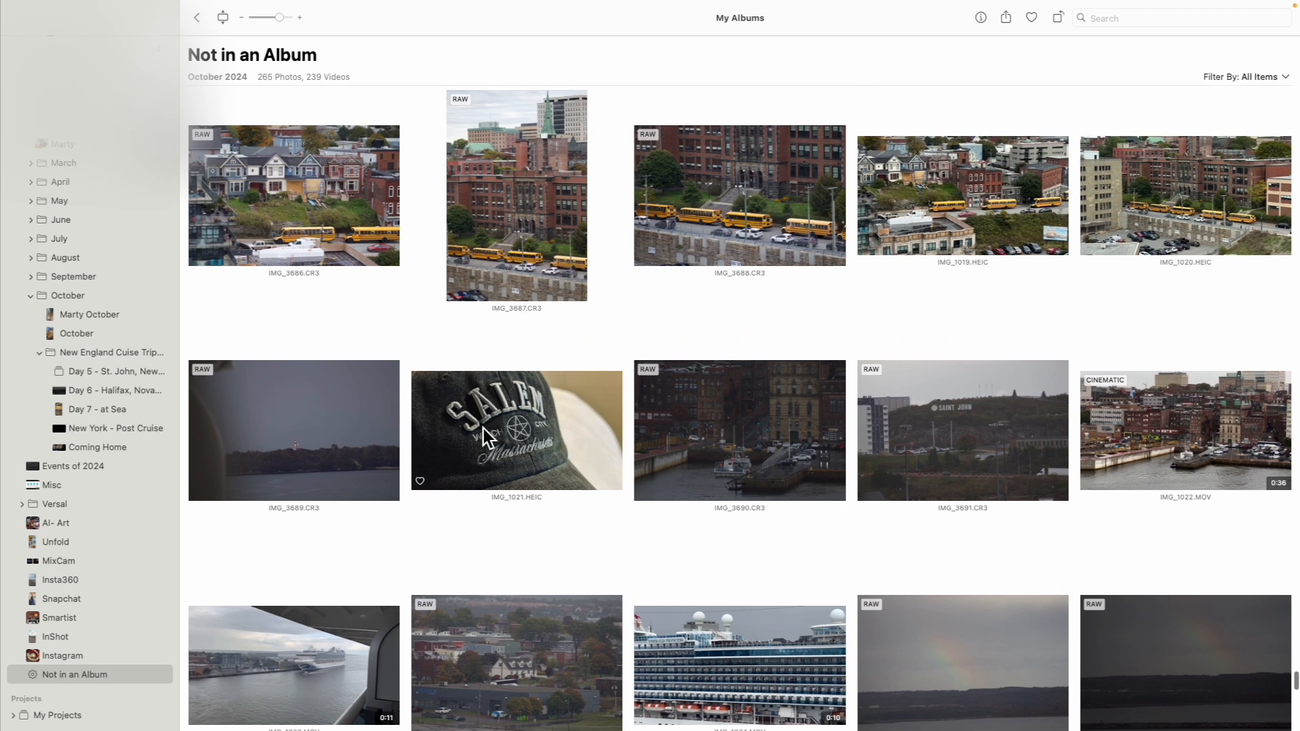
left_click(702, 425, "shift")
scroll(702, 425, "down", 2)
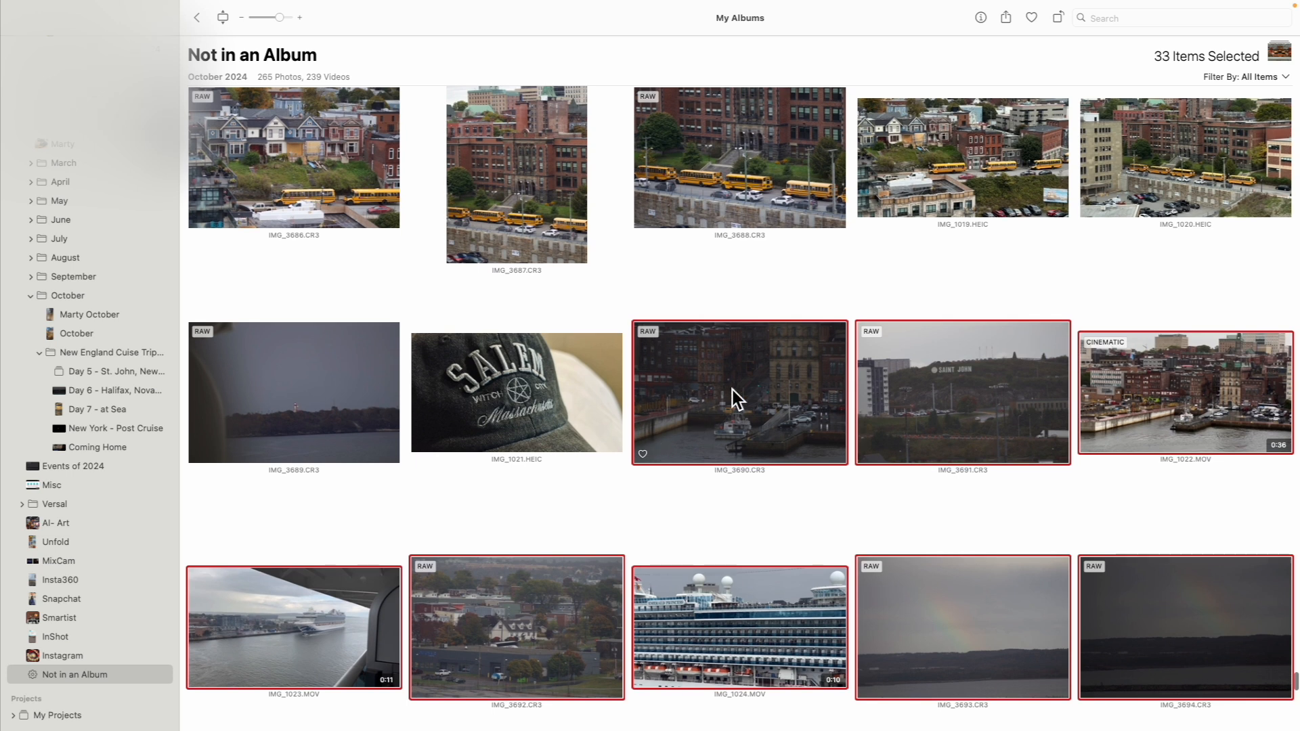
left_click_drag(96, 340, 111, 373)
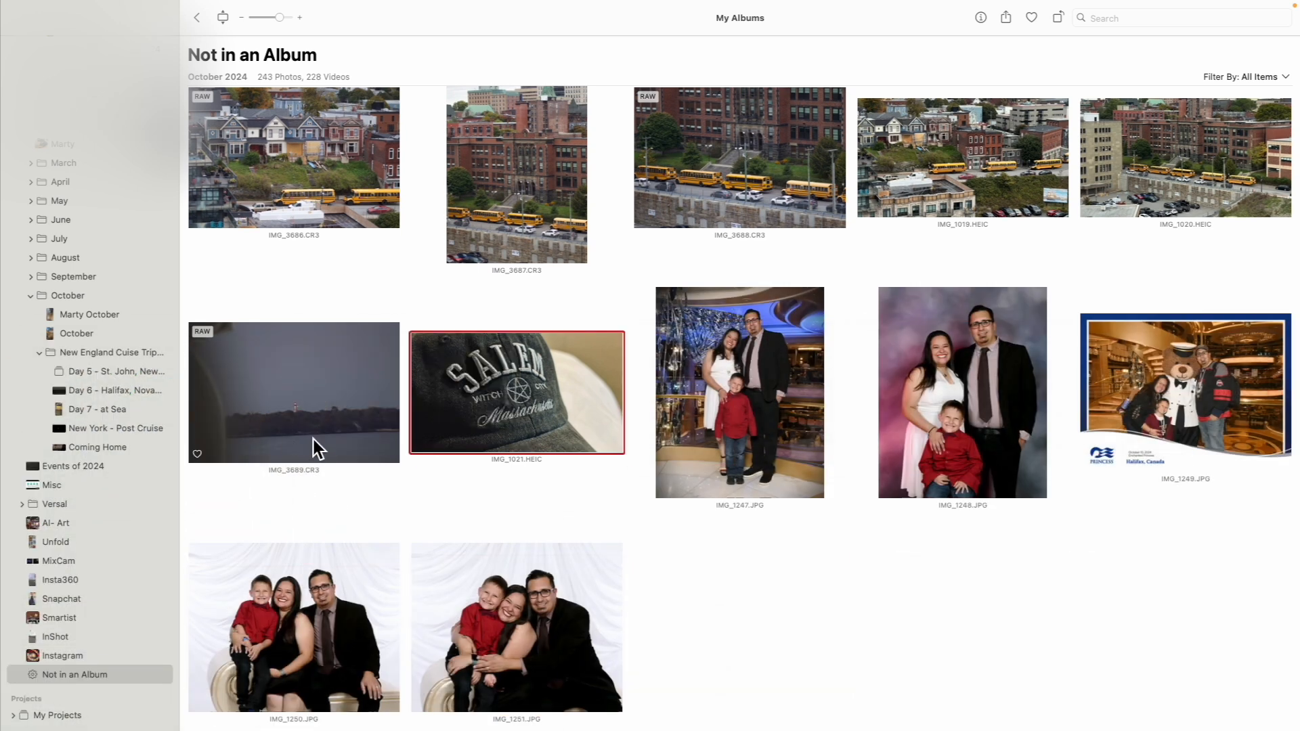
Select the unsorted items from IMG_3689.CR3 back through IMG_0979.MOV and add them to the Day 5 - St. John, New Brunswick album.
left_click(306, 415)
scroll(307, 413, "up", 10)
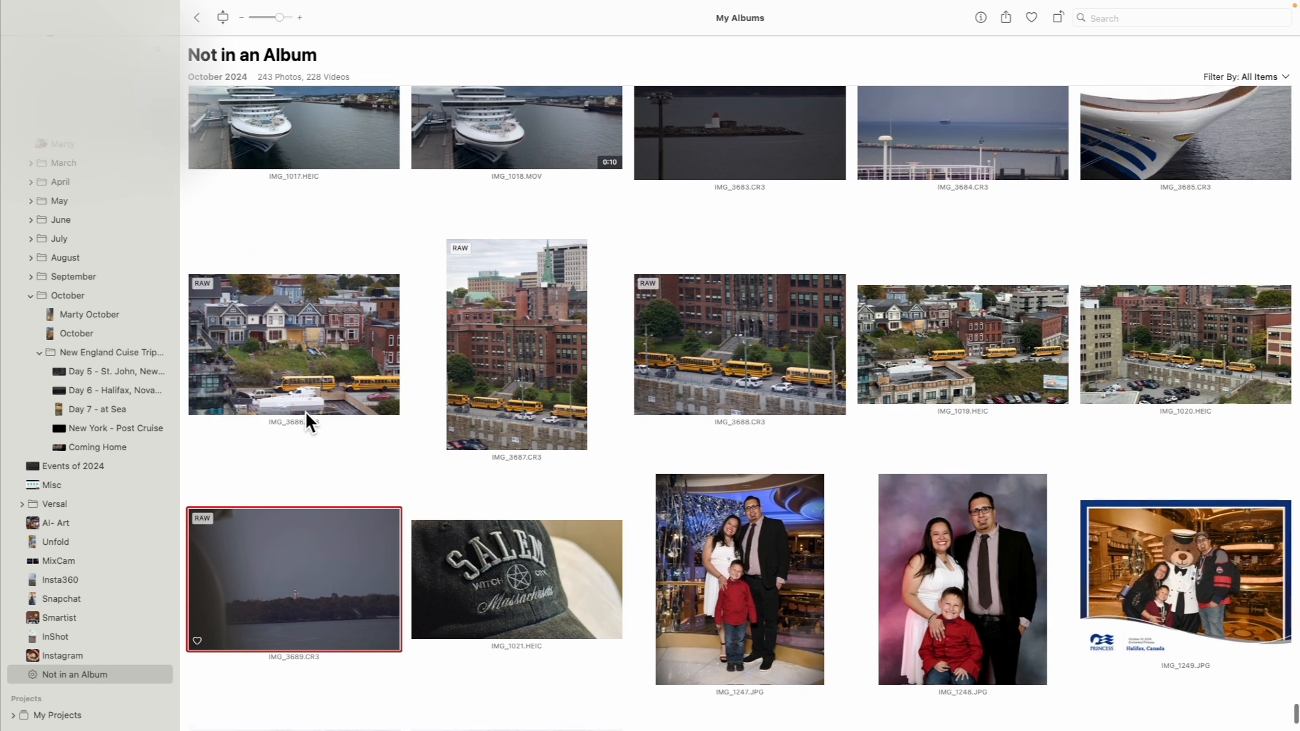
scroll(305, 414, "up", 15)
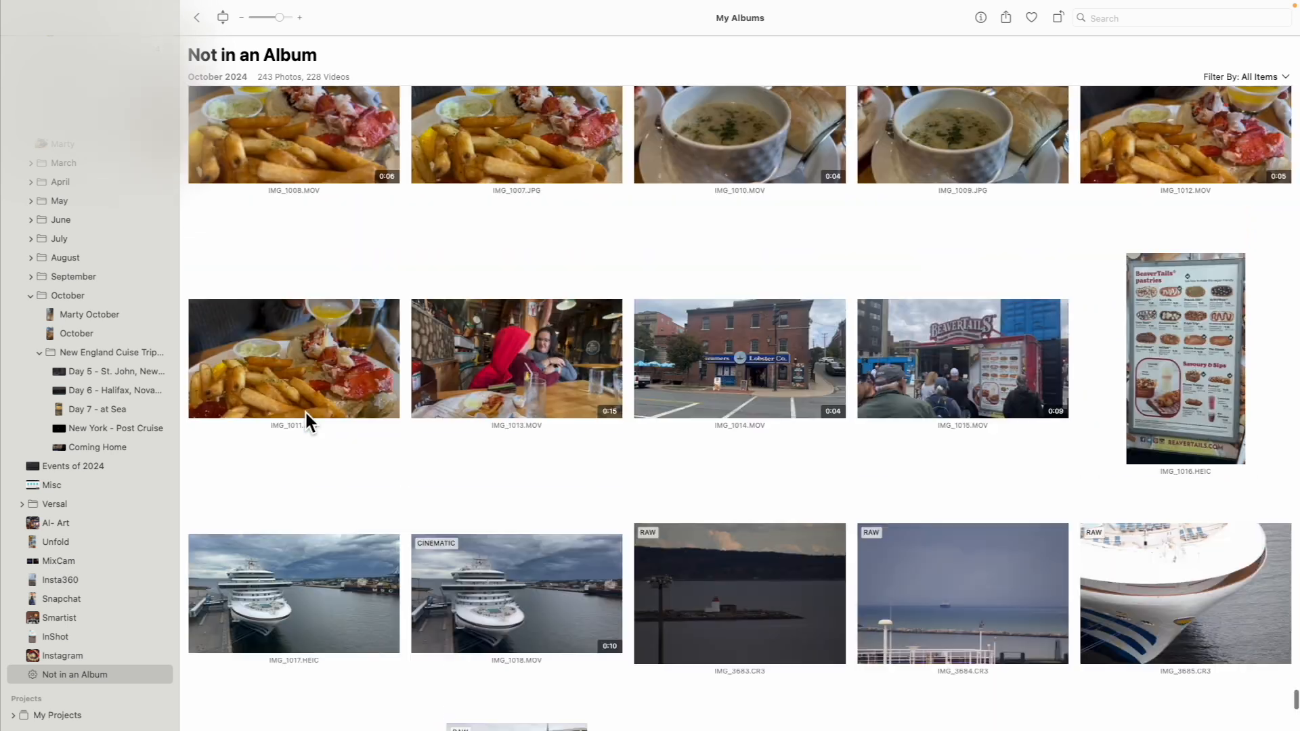
scroll(306, 410, "up", 17)
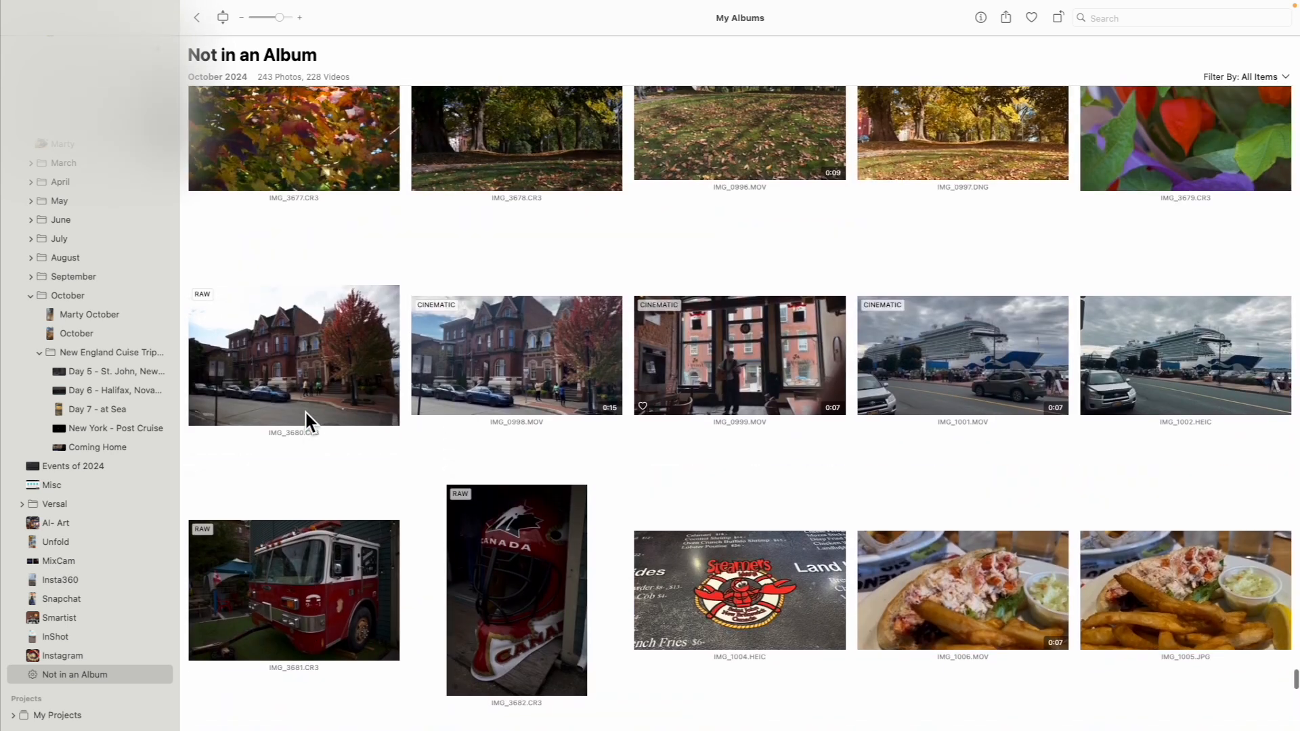
scroll(305, 409, "up", 20)
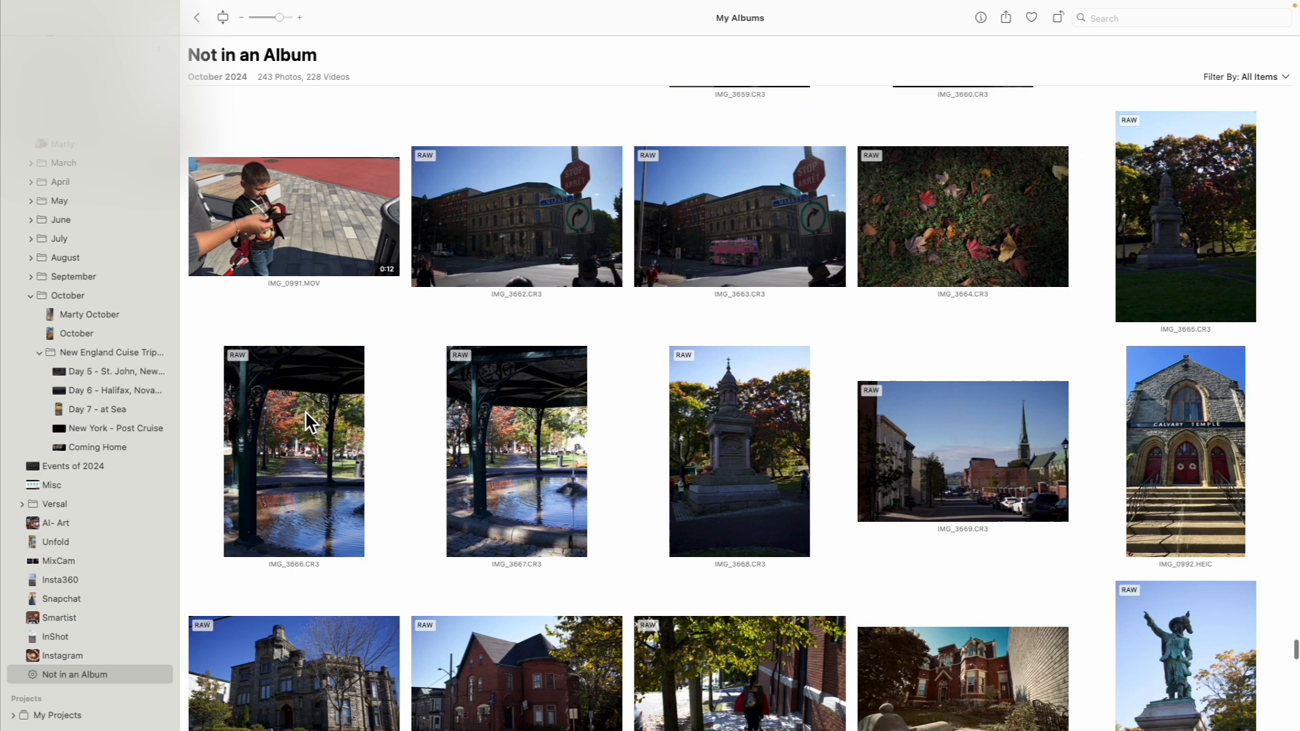
scroll(305, 409, "up", 20)
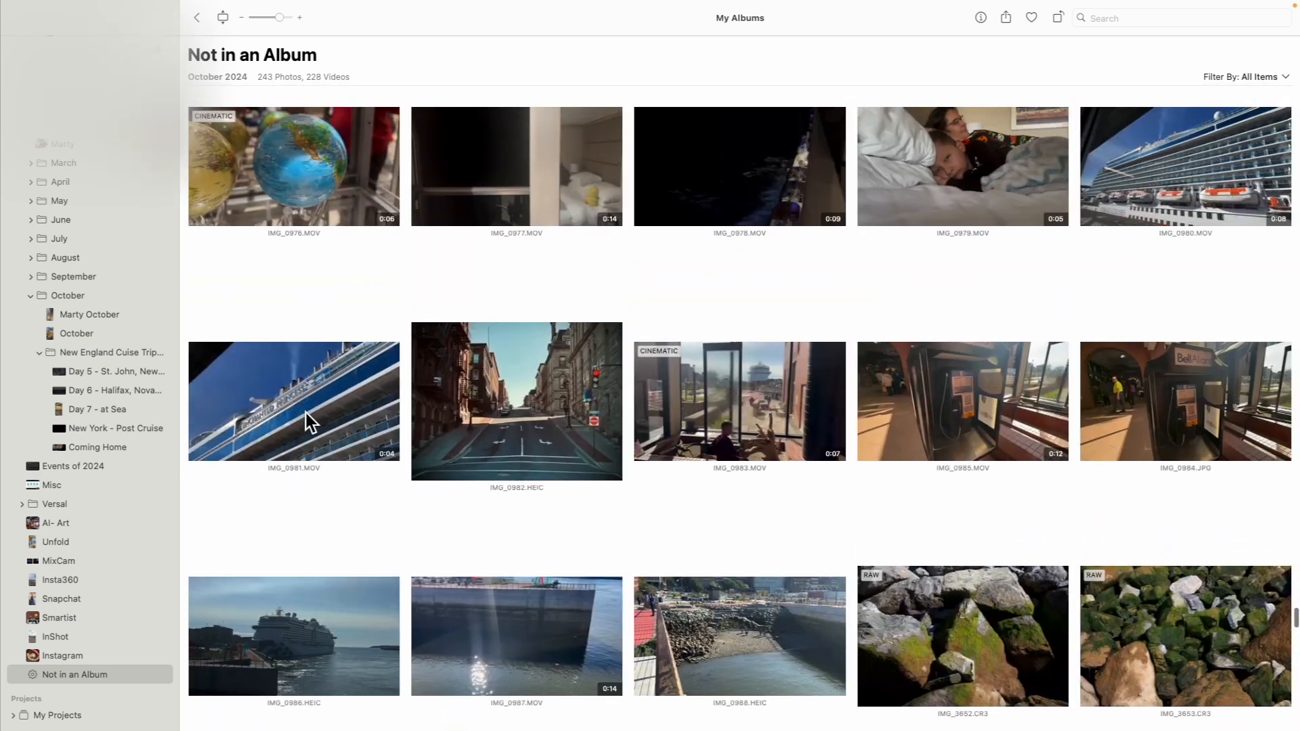
scroll(306, 414, "up", 6)
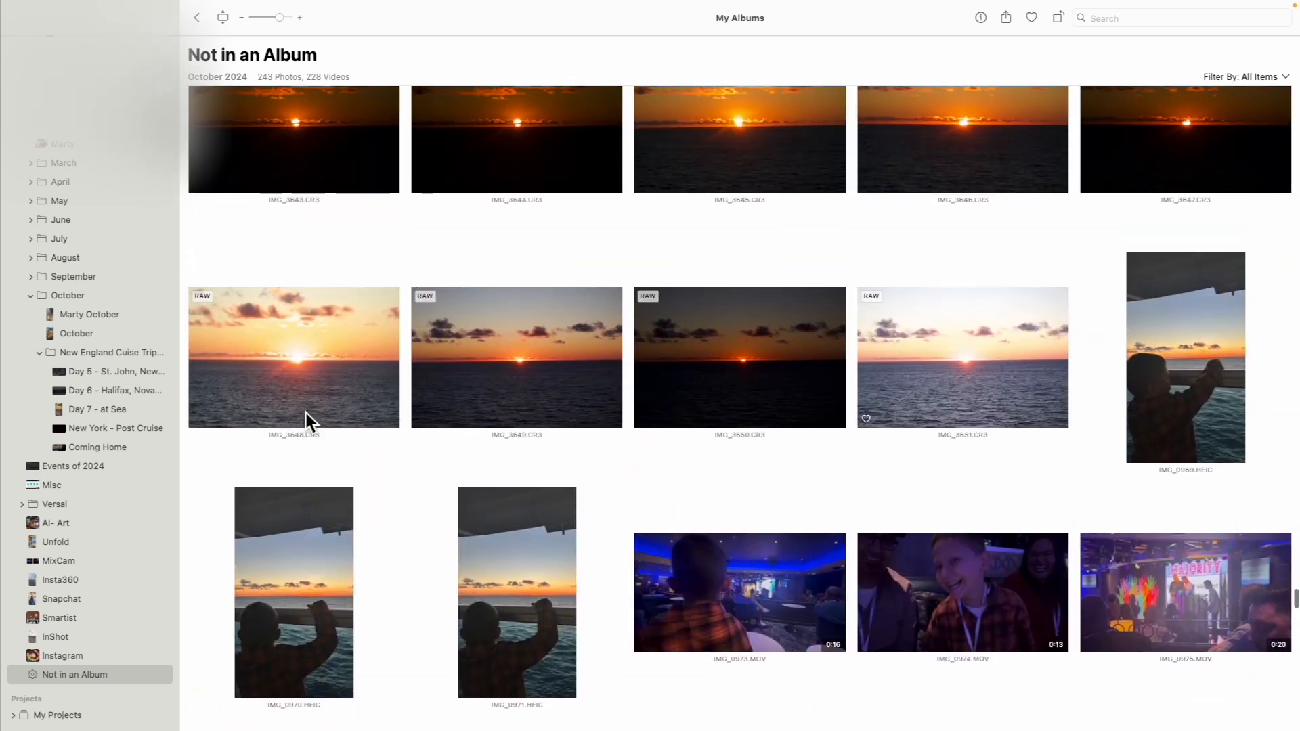
scroll(306, 413, "down", 9)
scroll(306, 413, "down", 5)
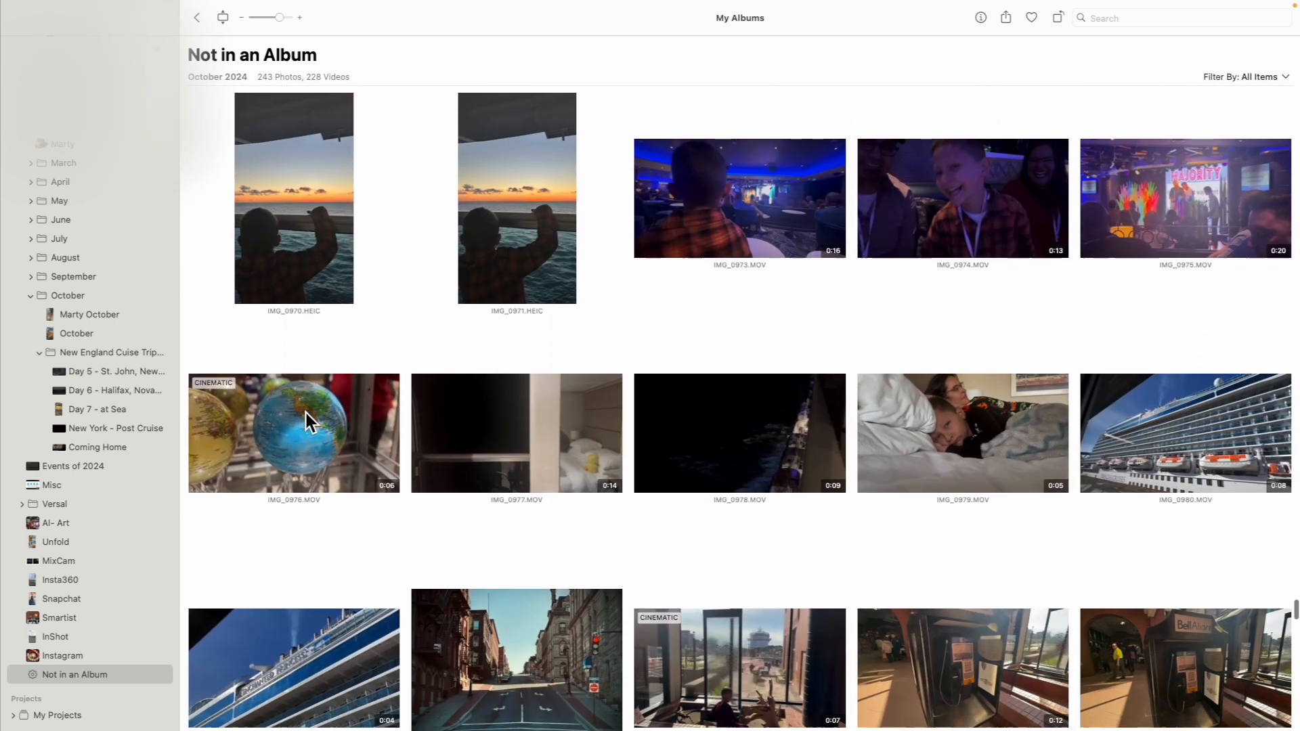
scroll(306, 421, "down", 3)
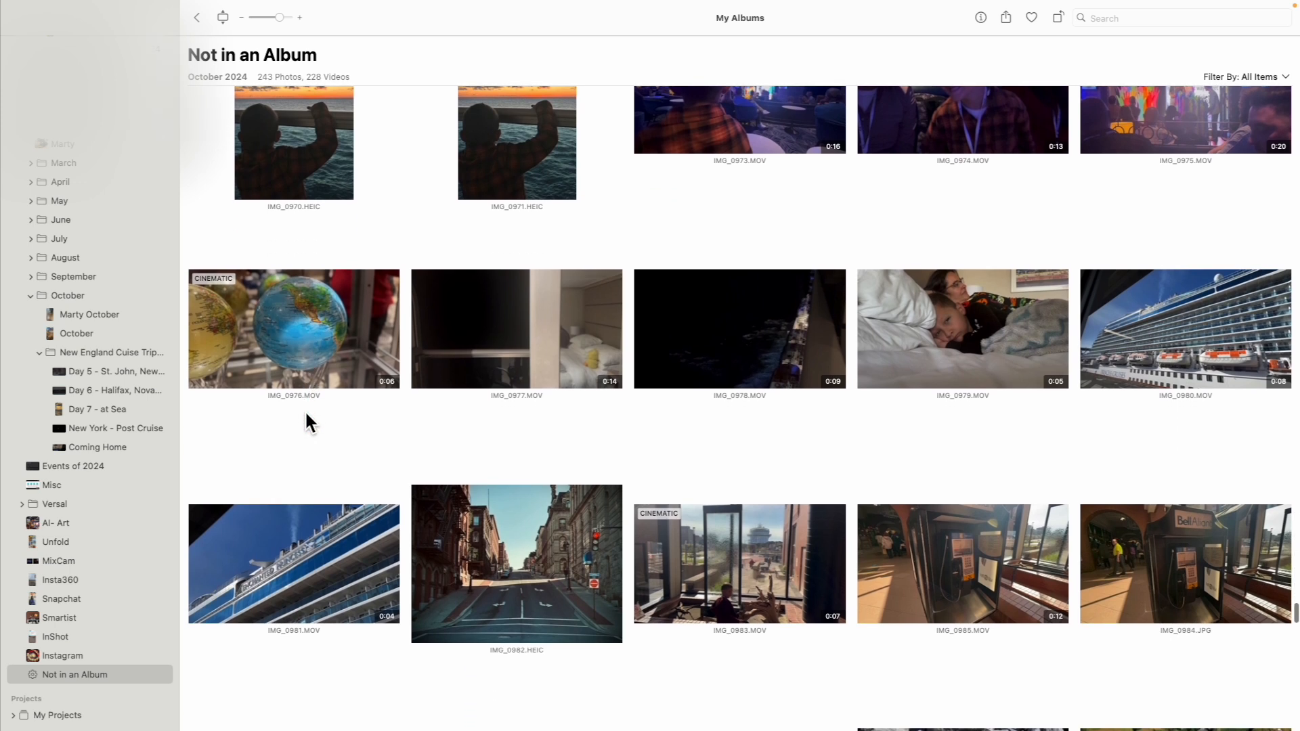
left_click(906, 263, "shift")
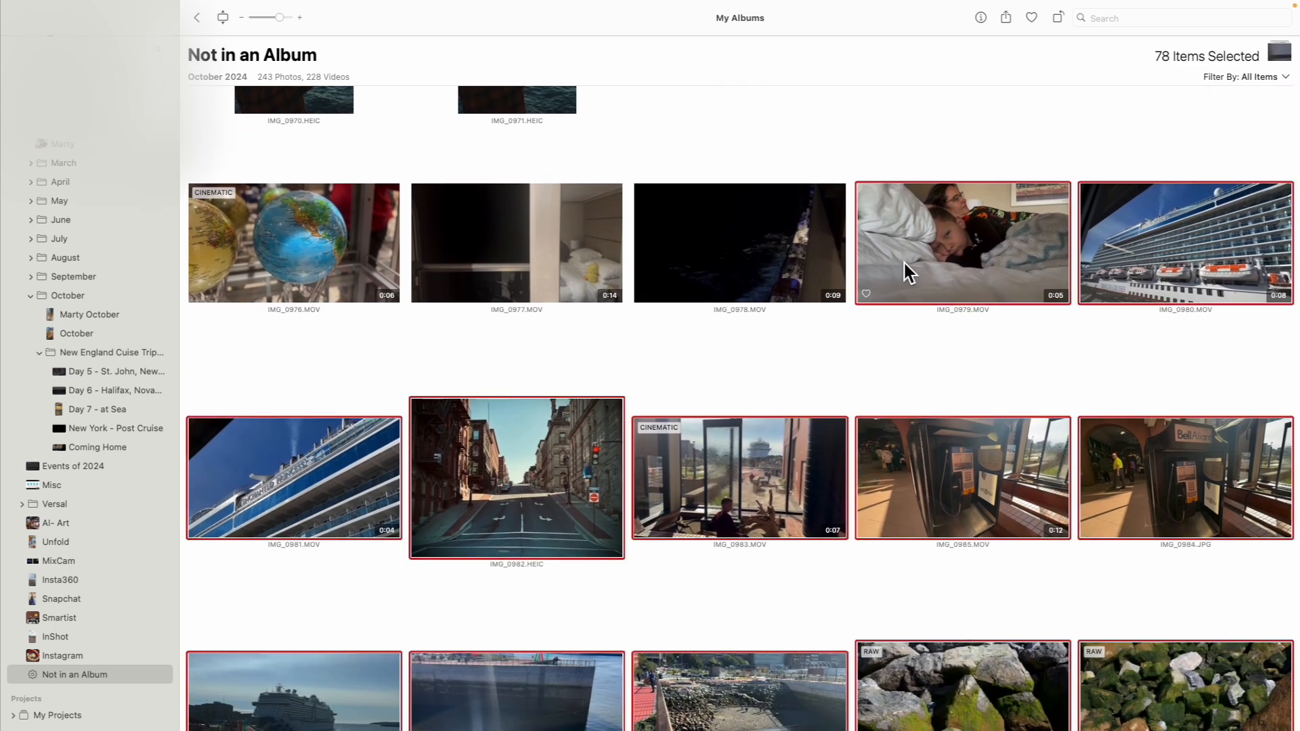
left_click_drag(305, 475, 123, 366)
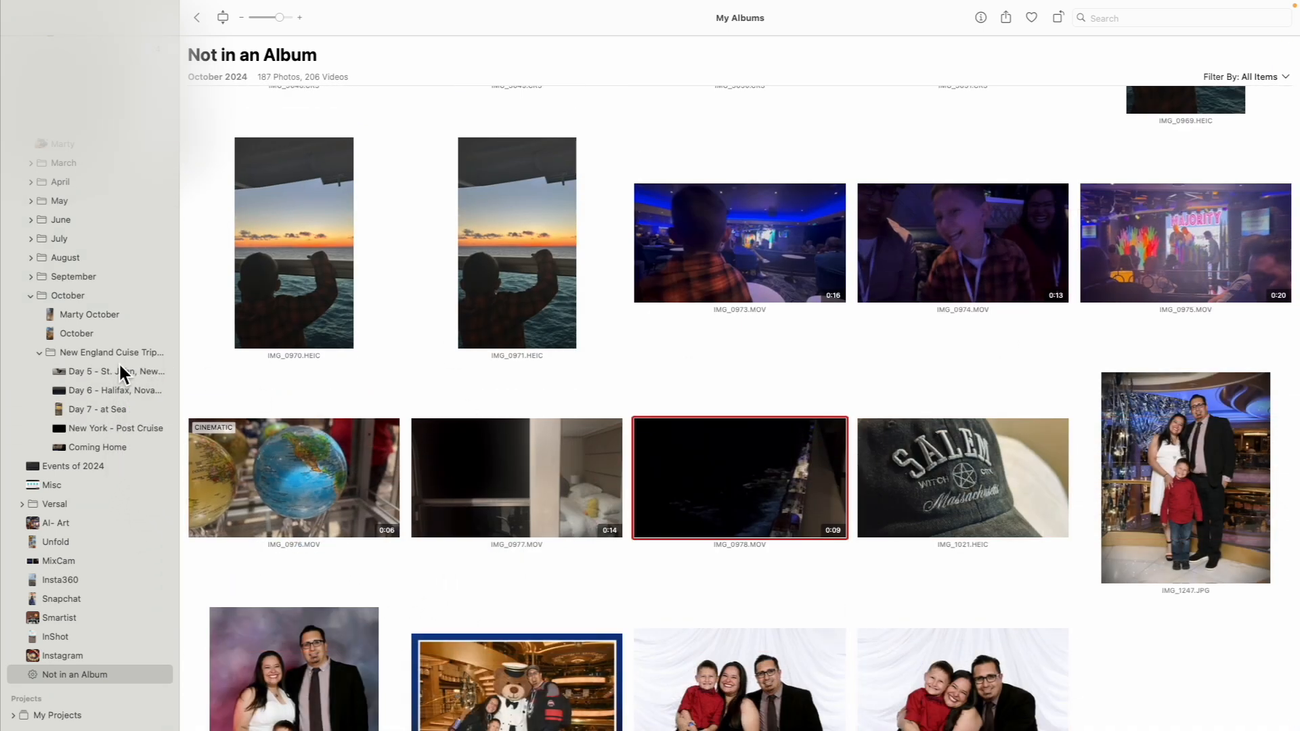
Create an album named "Day 4 - at Sea" in the New England Cuise Trip 2024 folder.
scroll(329, 395, "up", 10)
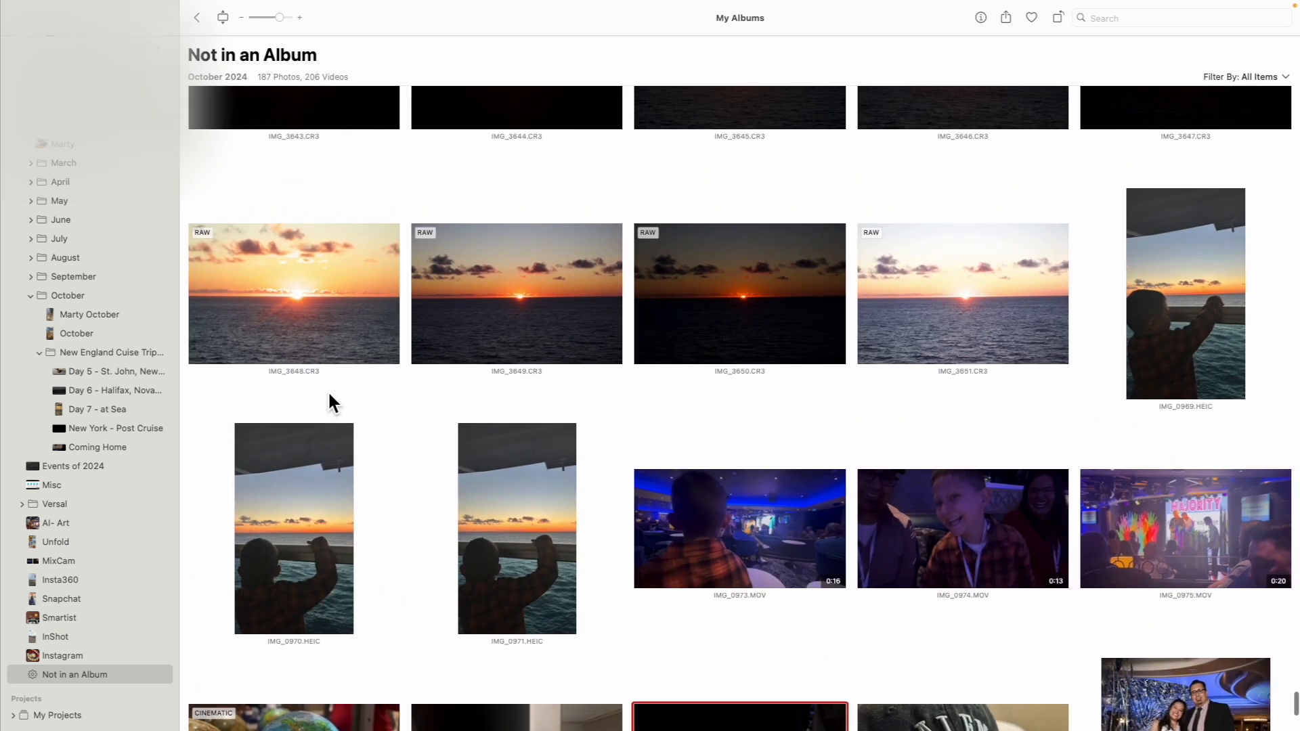
scroll(329, 393, "down", 8)
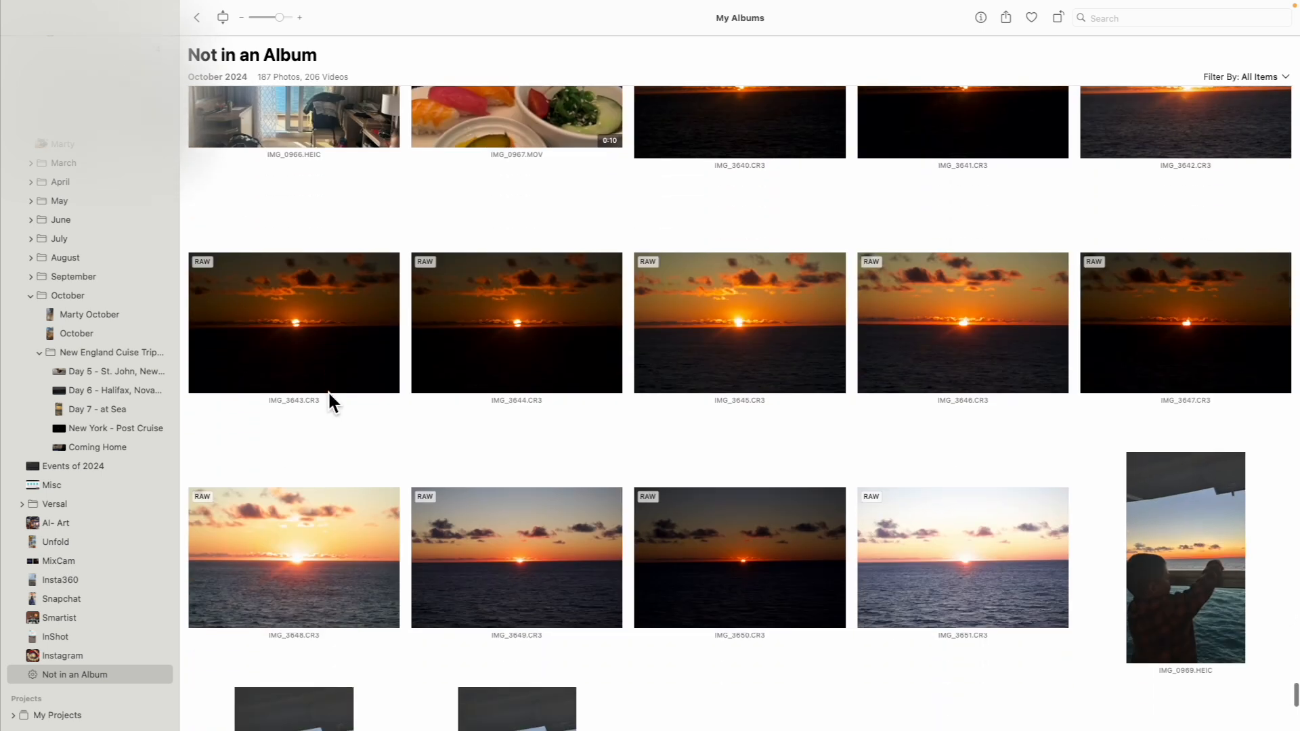
left_click(92, 354)
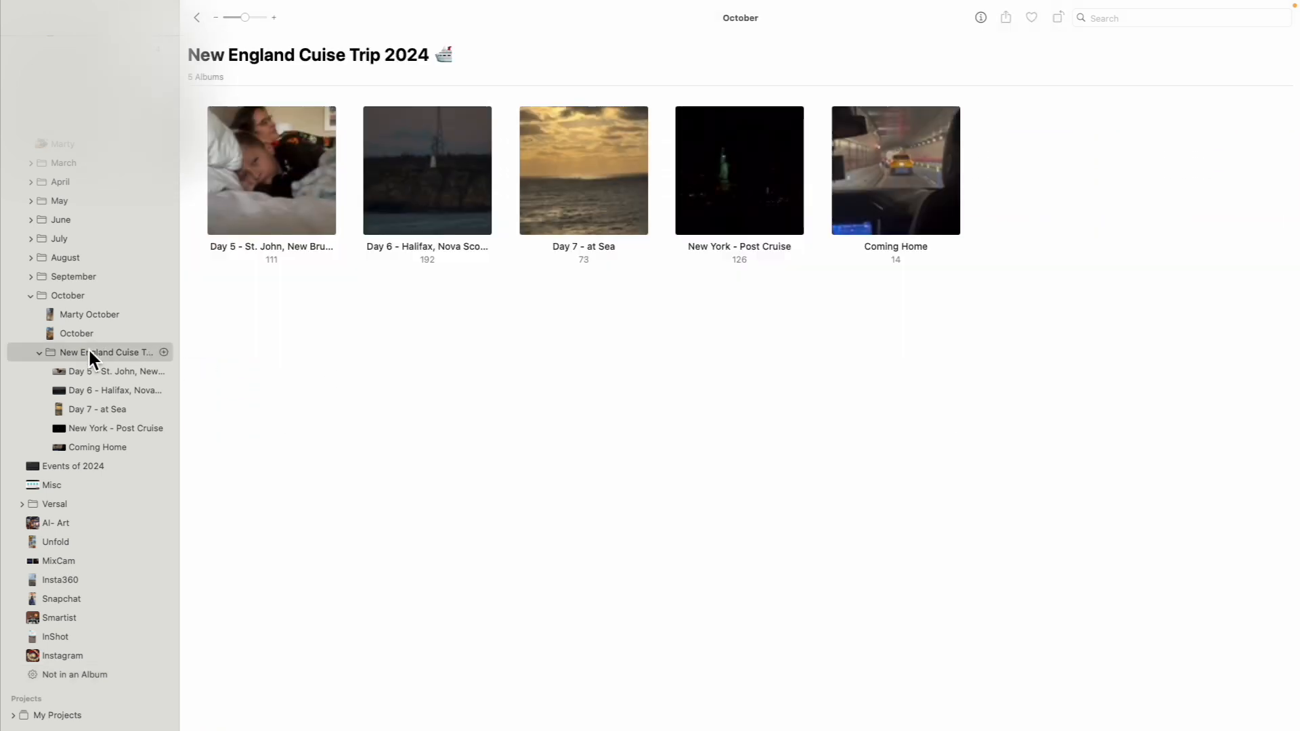
key("super+n")
type("Day")
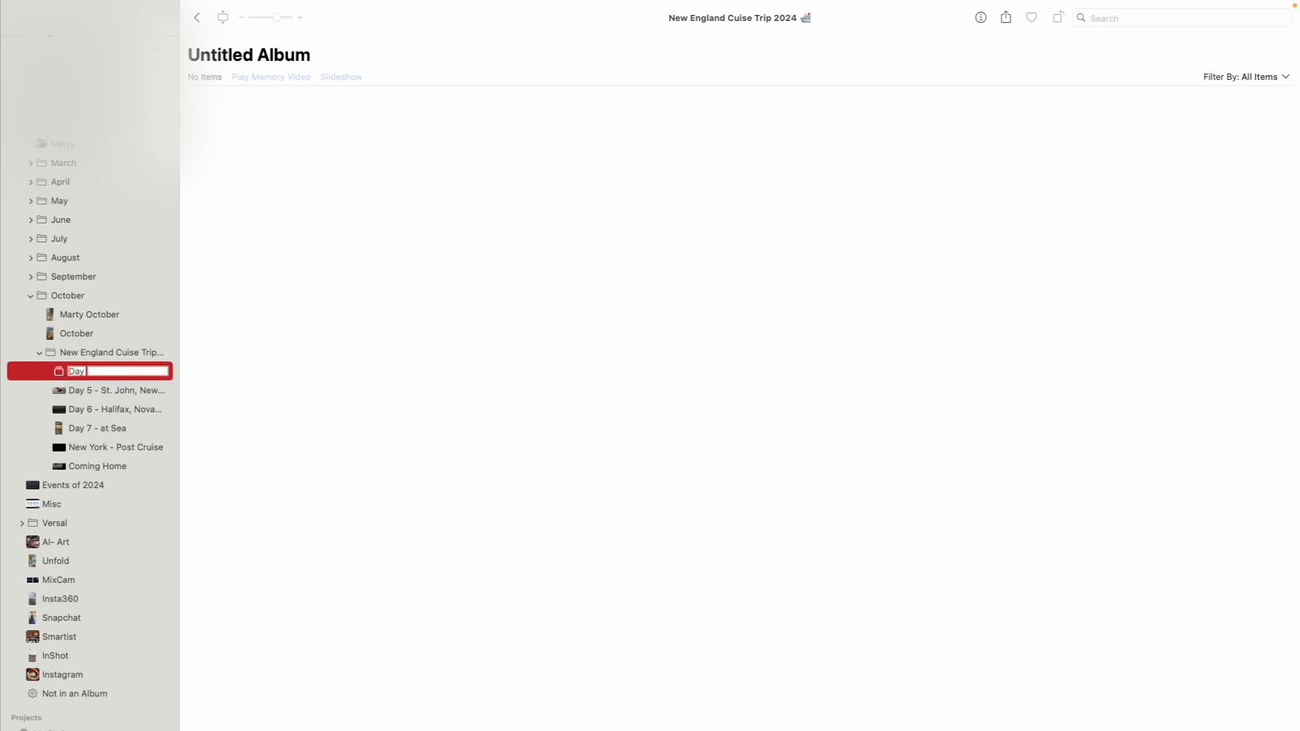
type(" 4 - at Sea")
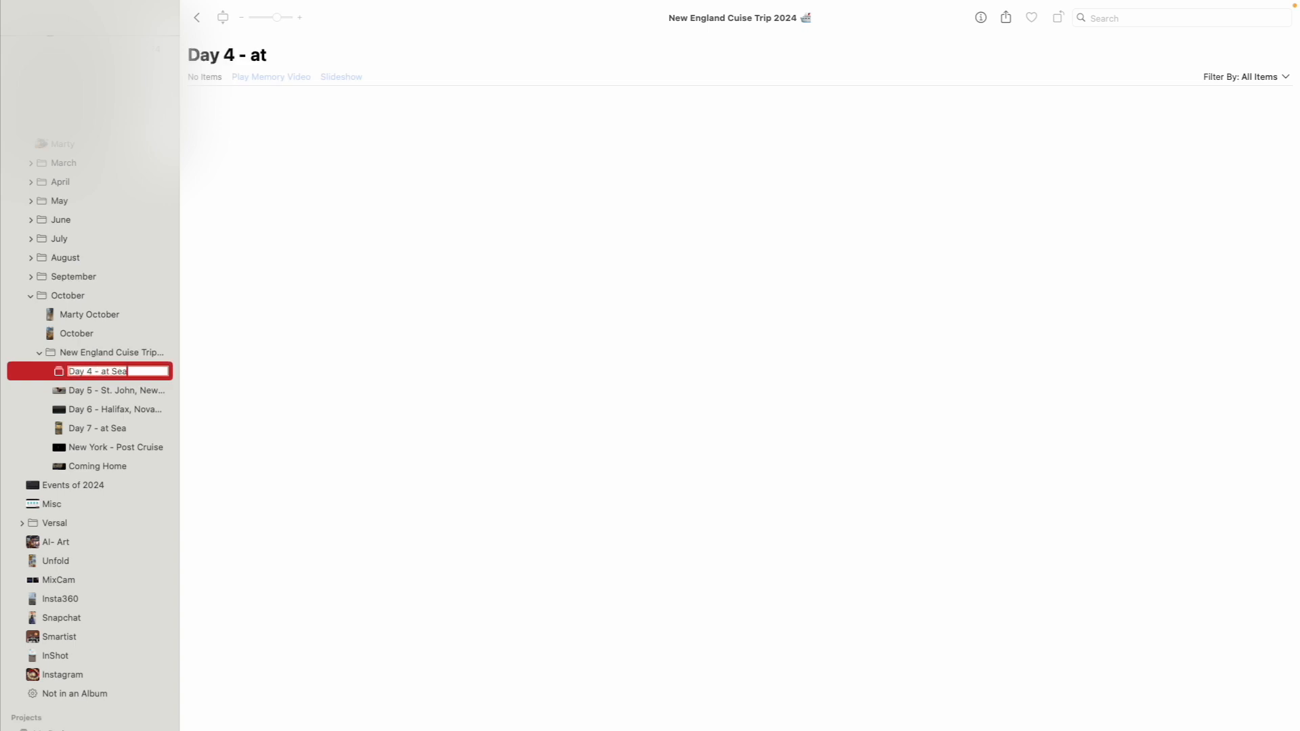
key("Return")
In the Not in an Album smart album, select IMG_0978.MOV back through IMG_3638.CR3 and add them to the Day 4 - at Sea album.
scroll(124, 407, "down", 2)
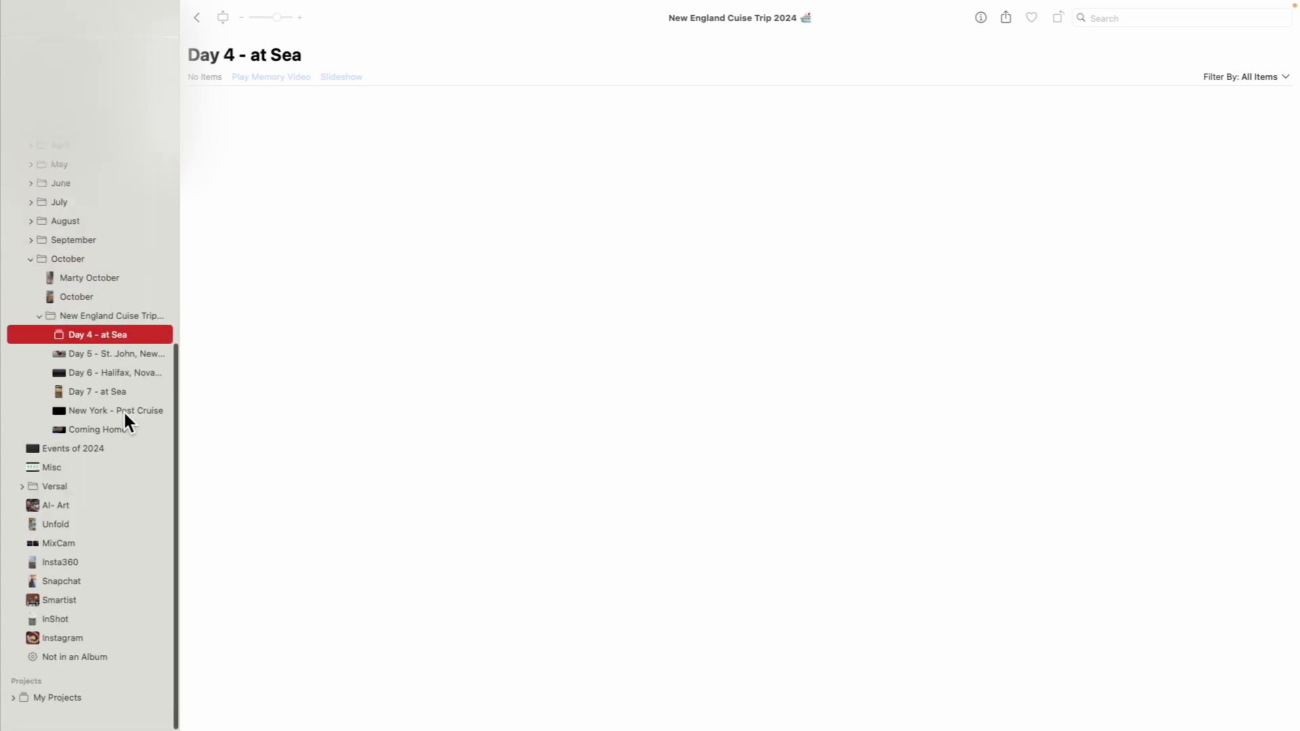
left_click(99, 676)
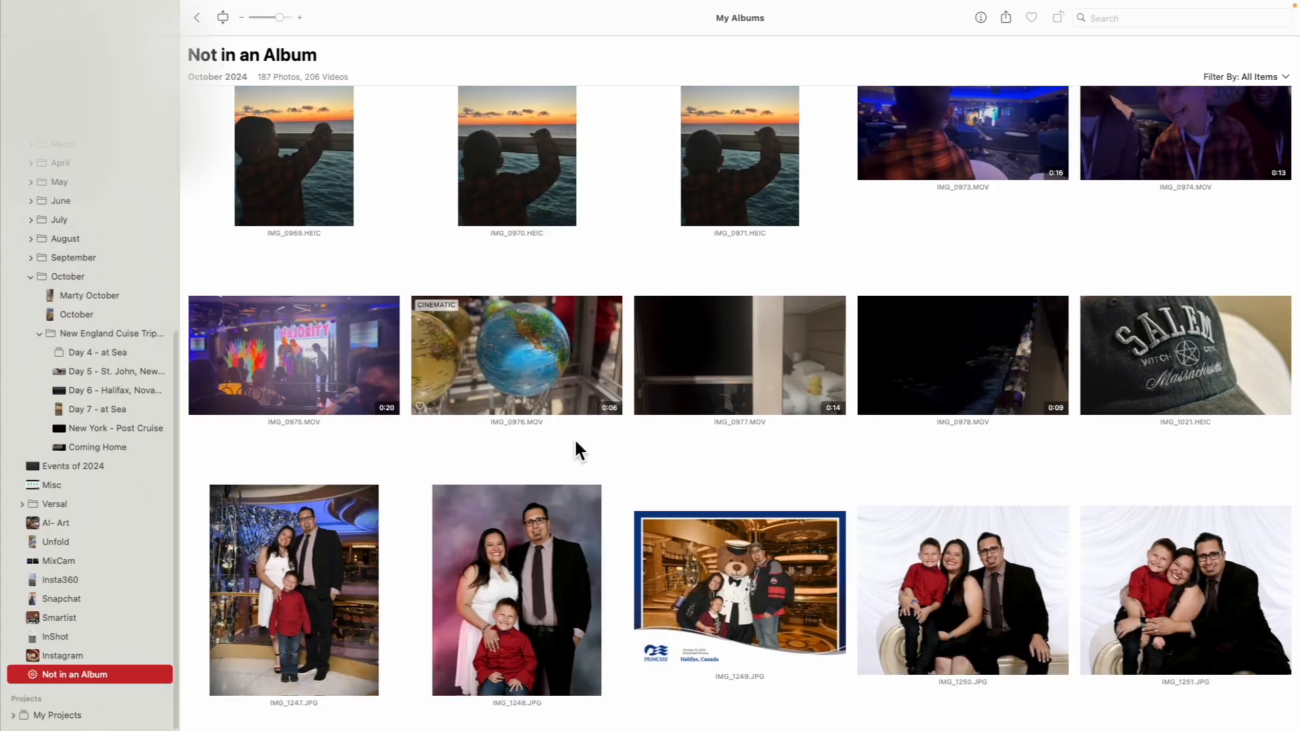
left_click(925, 372)
scroll(925, 372, "up", 10)
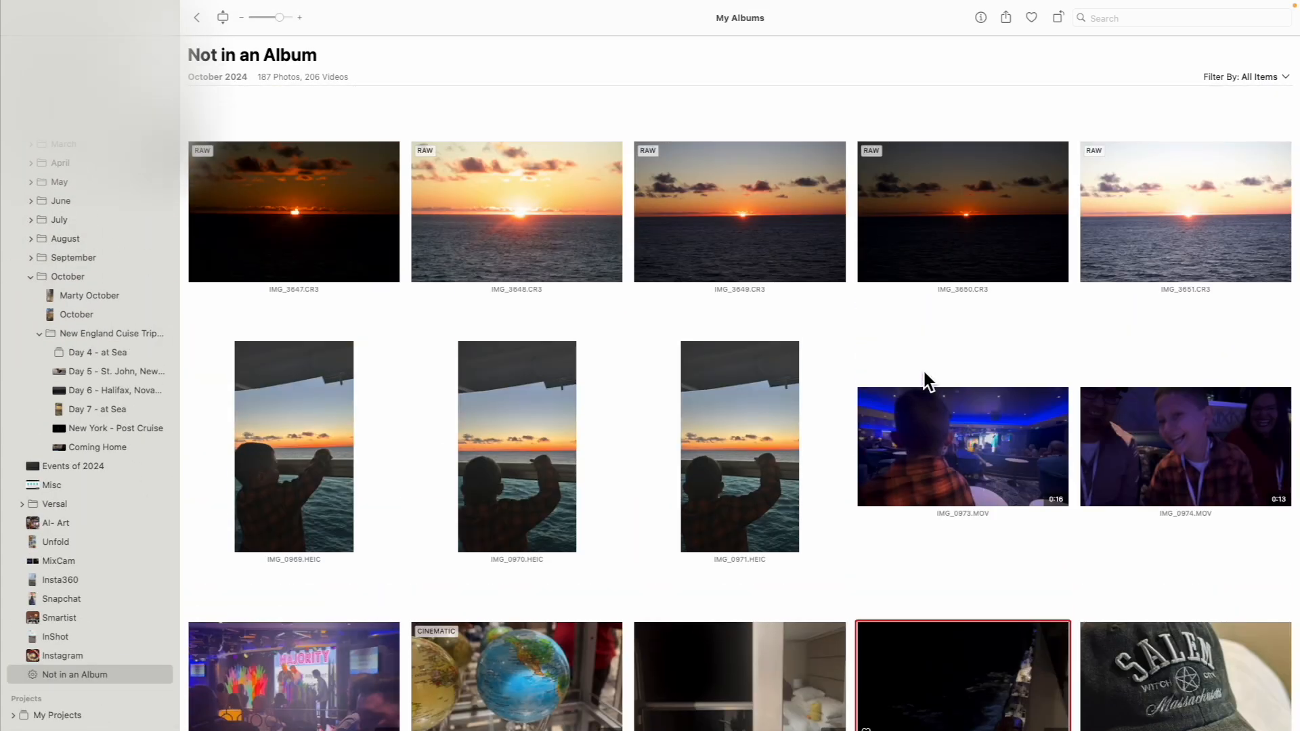
scroll(924, 372, "up", 15)
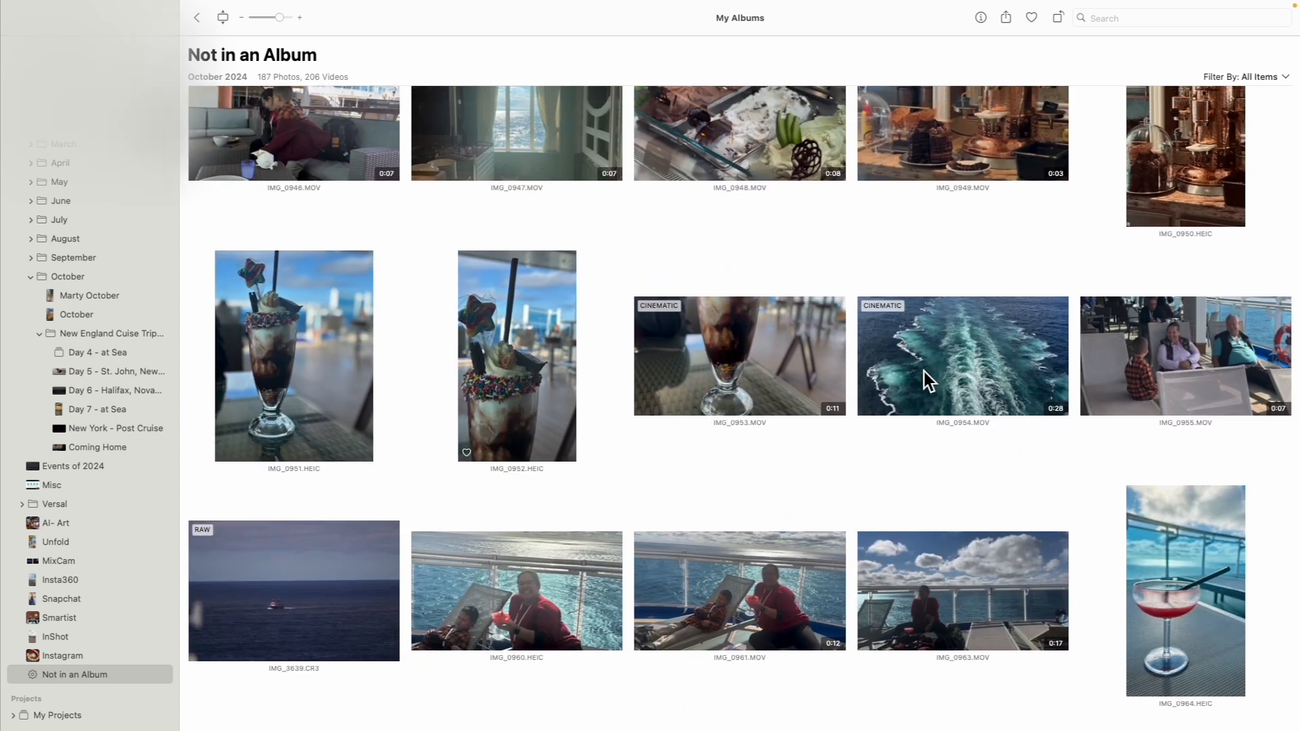
scroll(924, 372, "up", 5)
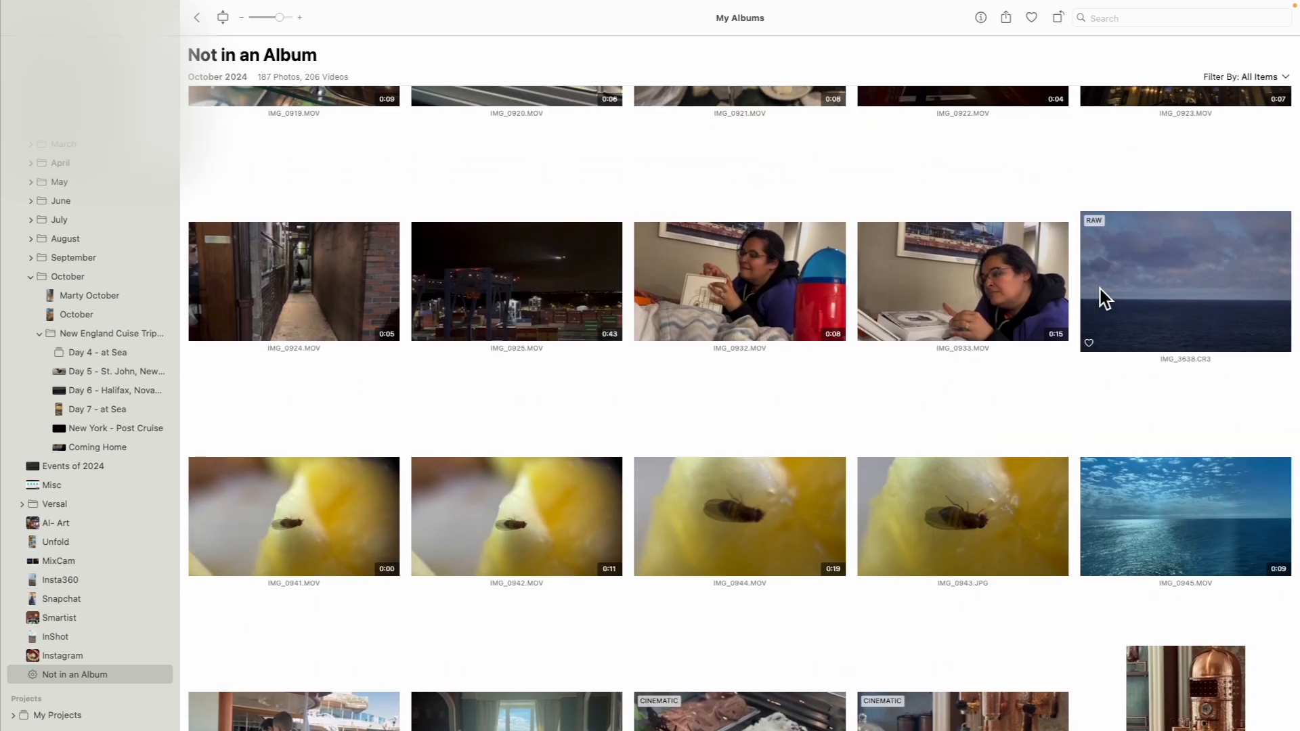
left_click(1145, 285, "shift")
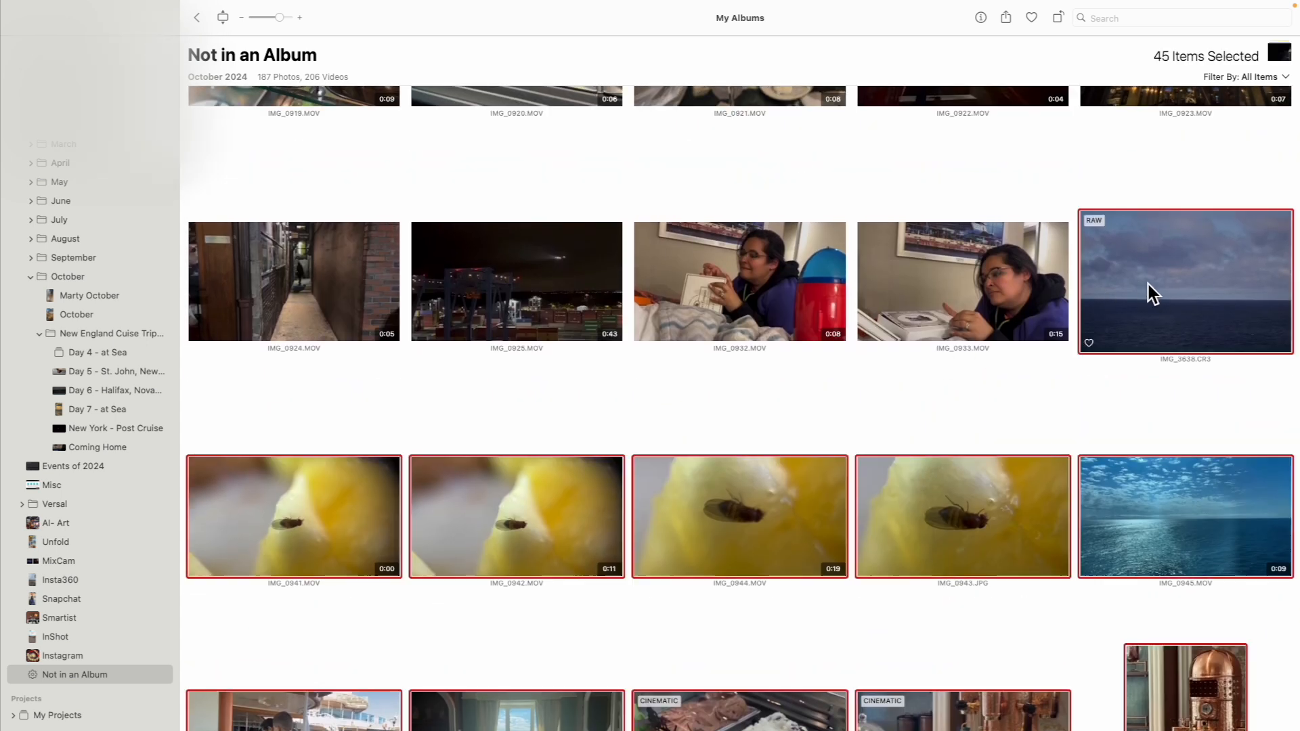
left_click_drag(275, 487, 133, 357)
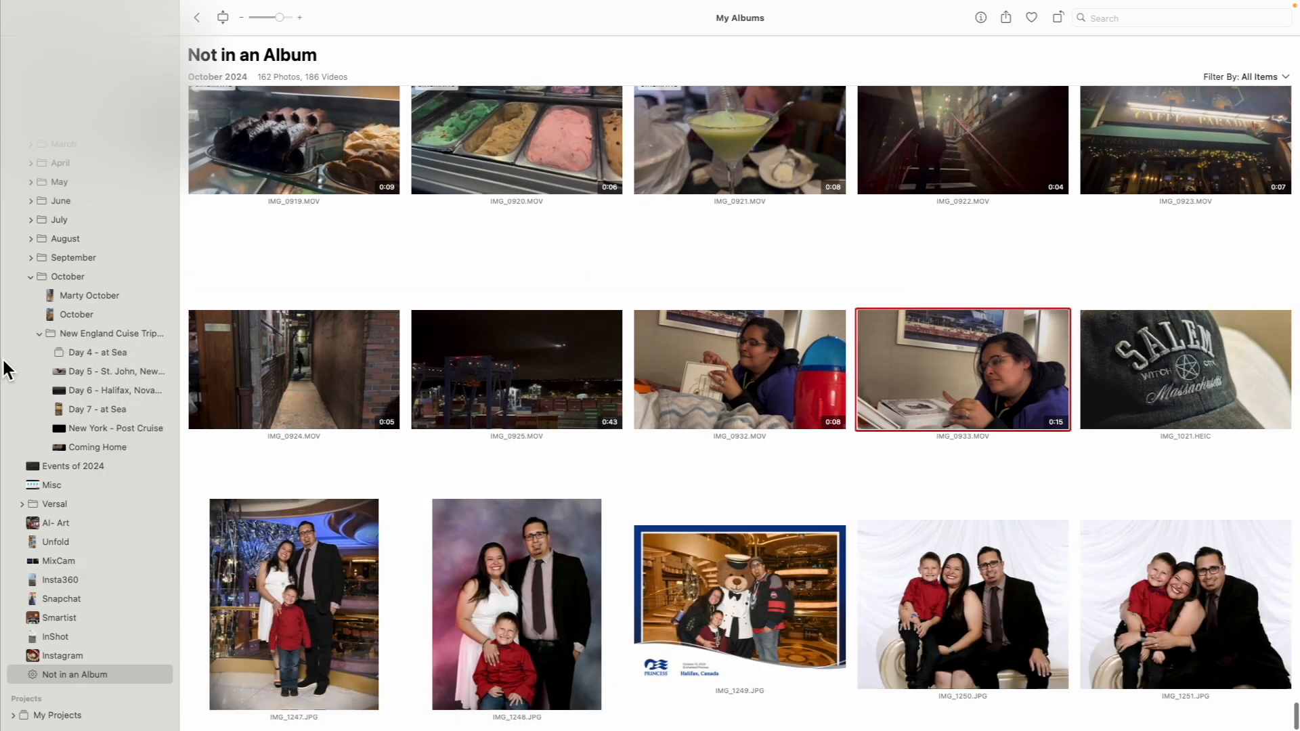
Create an album named "Day 3 - Boston/Salem" in the New England Cuise Trip 2024 folder.
left_click(112, 332)
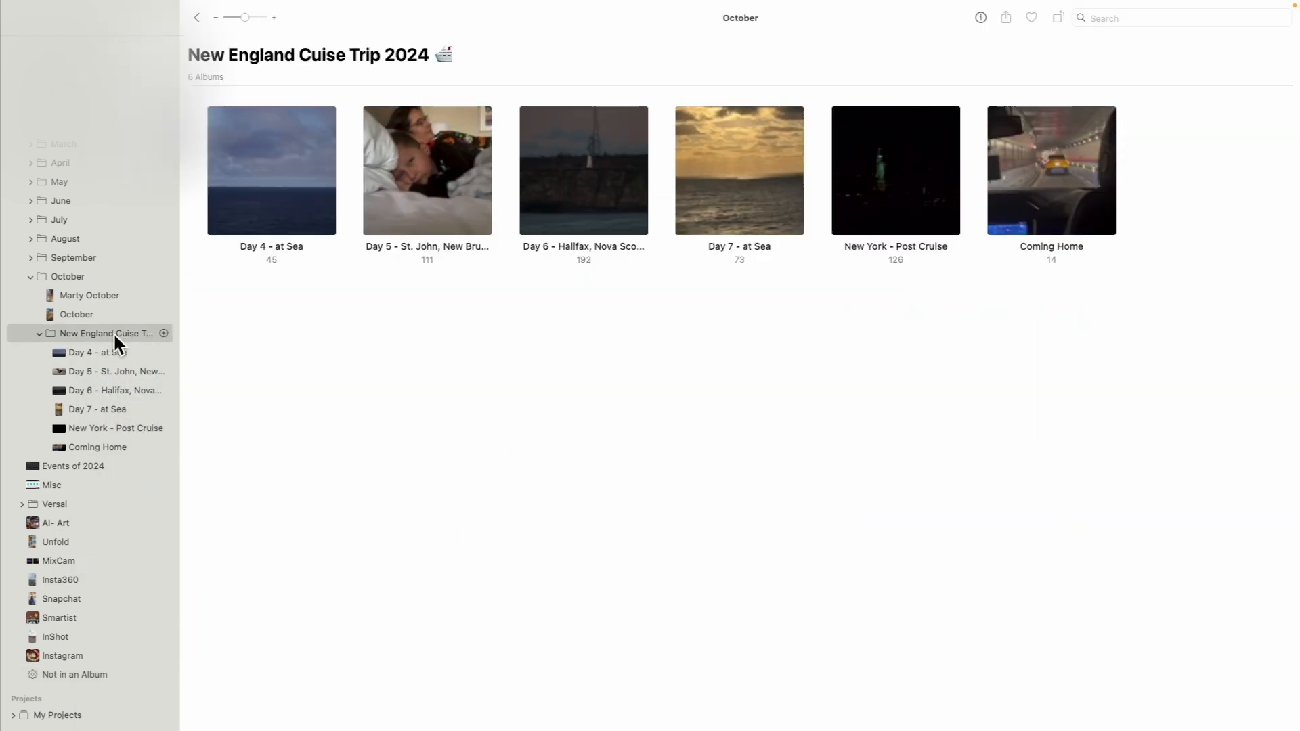
key("super+n")
type("Day 3")
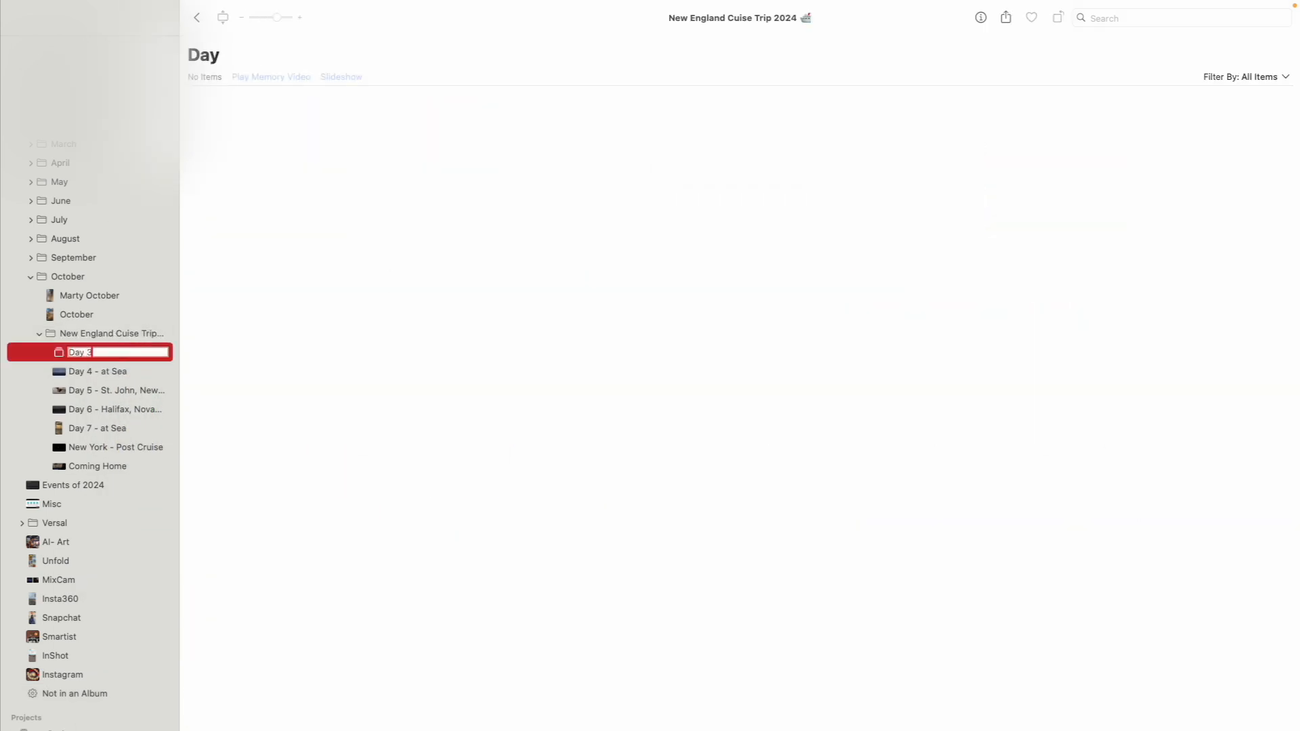
type(" - Boston/Salem")
key("Return")
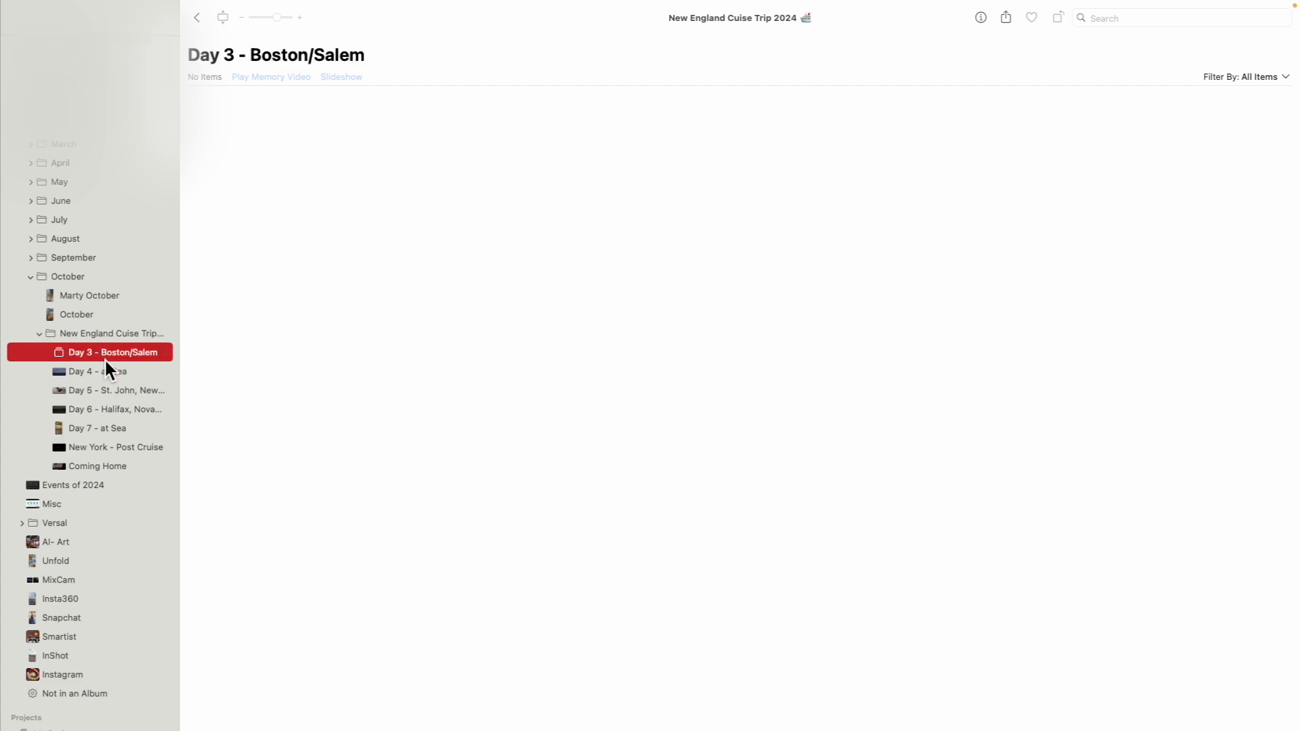
In the Not in an Album smart album, select IMG_1021.HEIC back through IMG_0831.MOV and add them to the Day 3 - Boston/Salem album.
scroll(107, 465, "down", 1)
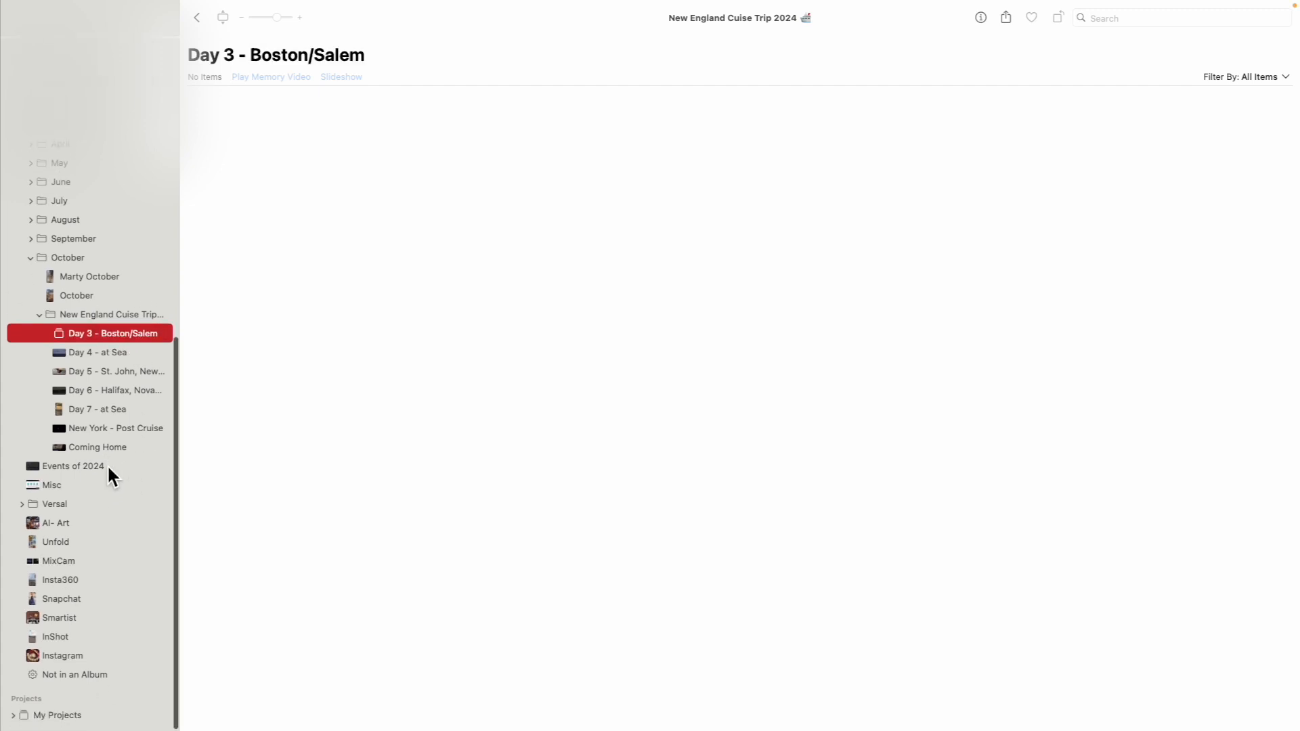
left_click(99, 676)
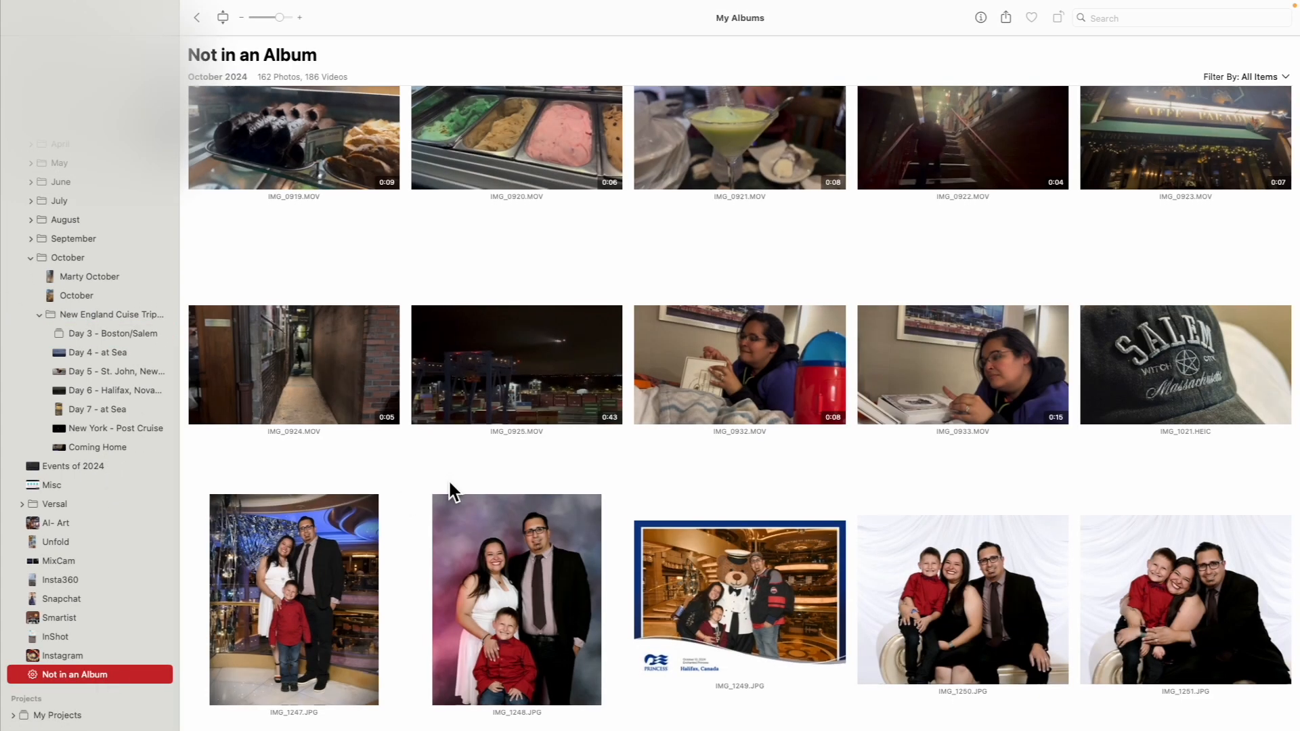
scroll(449, 491, "up", 1)
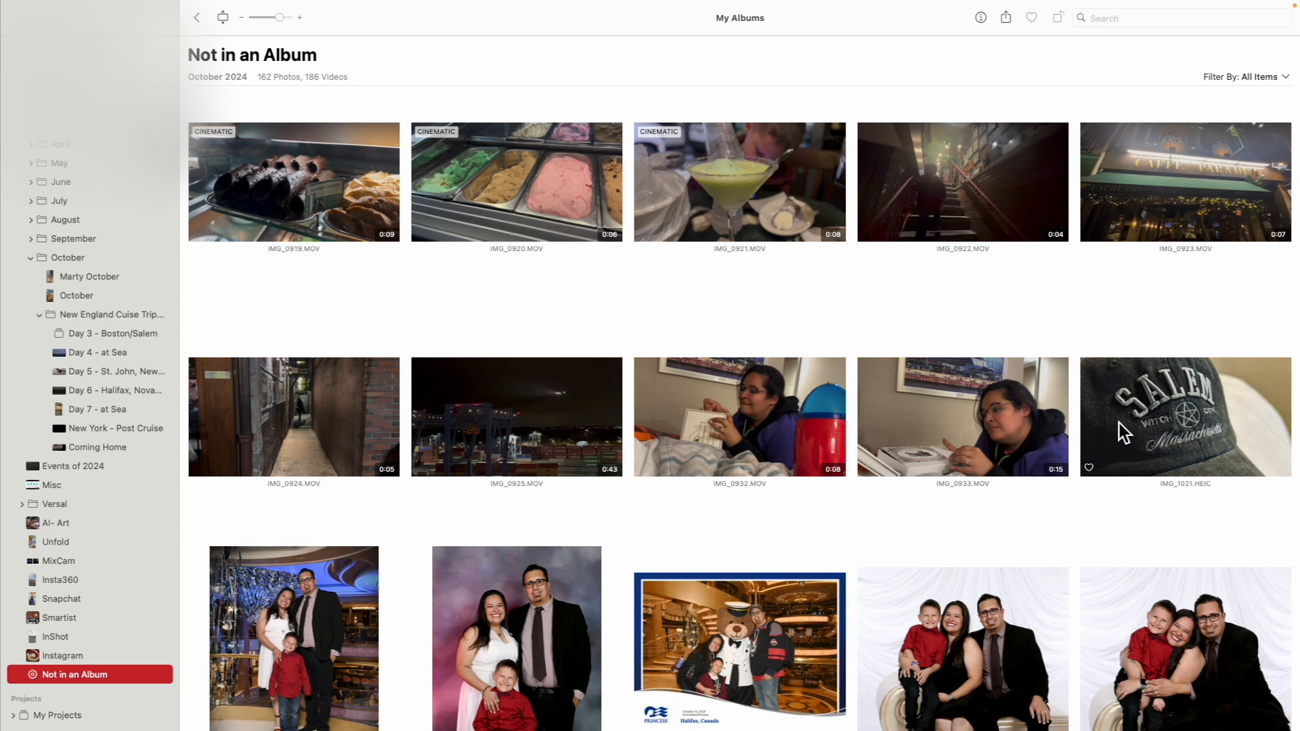
left_click(1152, 420)
scroll(1153, 419, "up", 10)
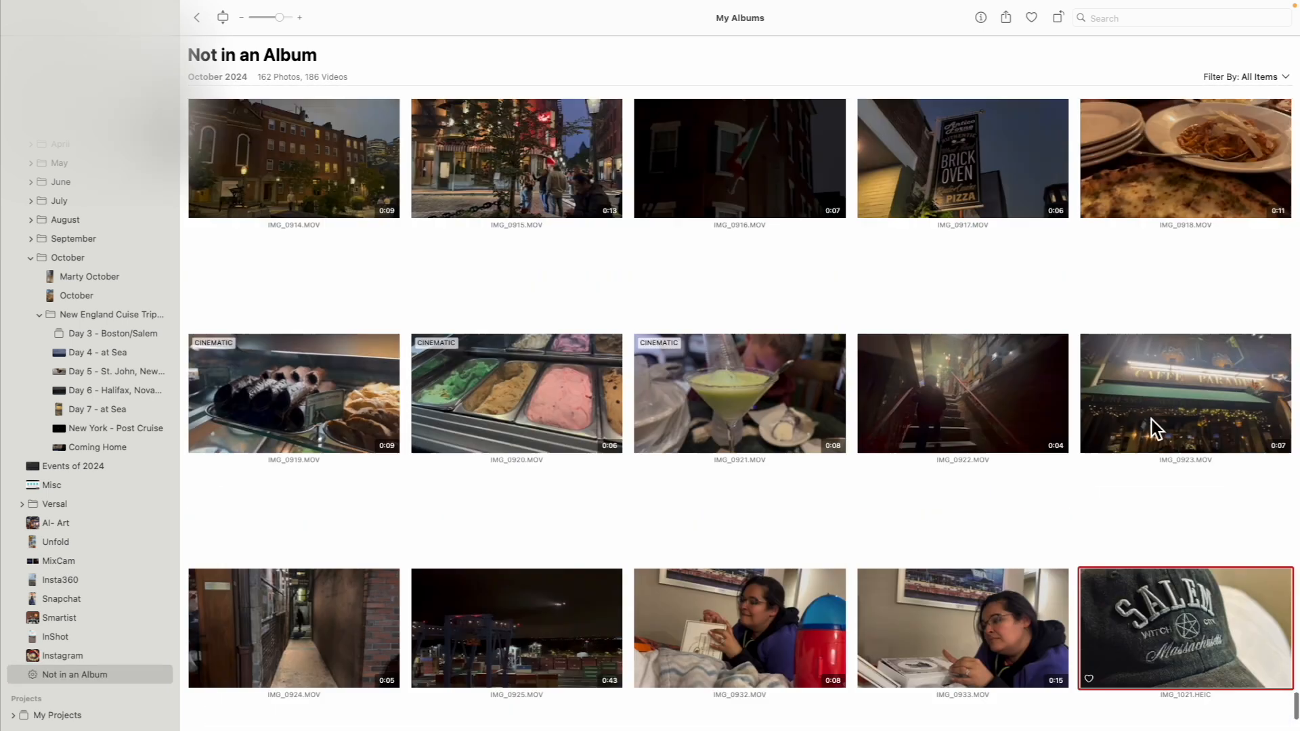
scroll(1152, 419, "up", 15)
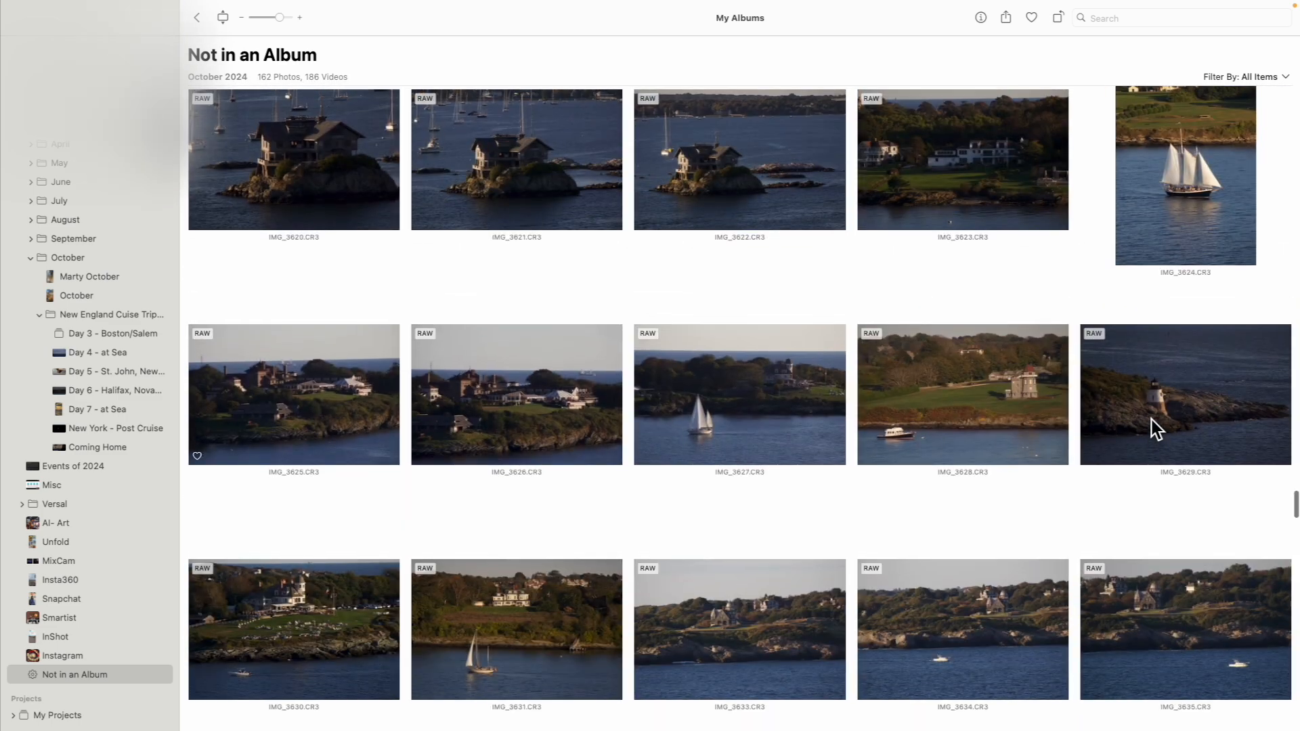
scroll(1152, 419, "down", 5)
scroll(1153, 419, "up", 5)
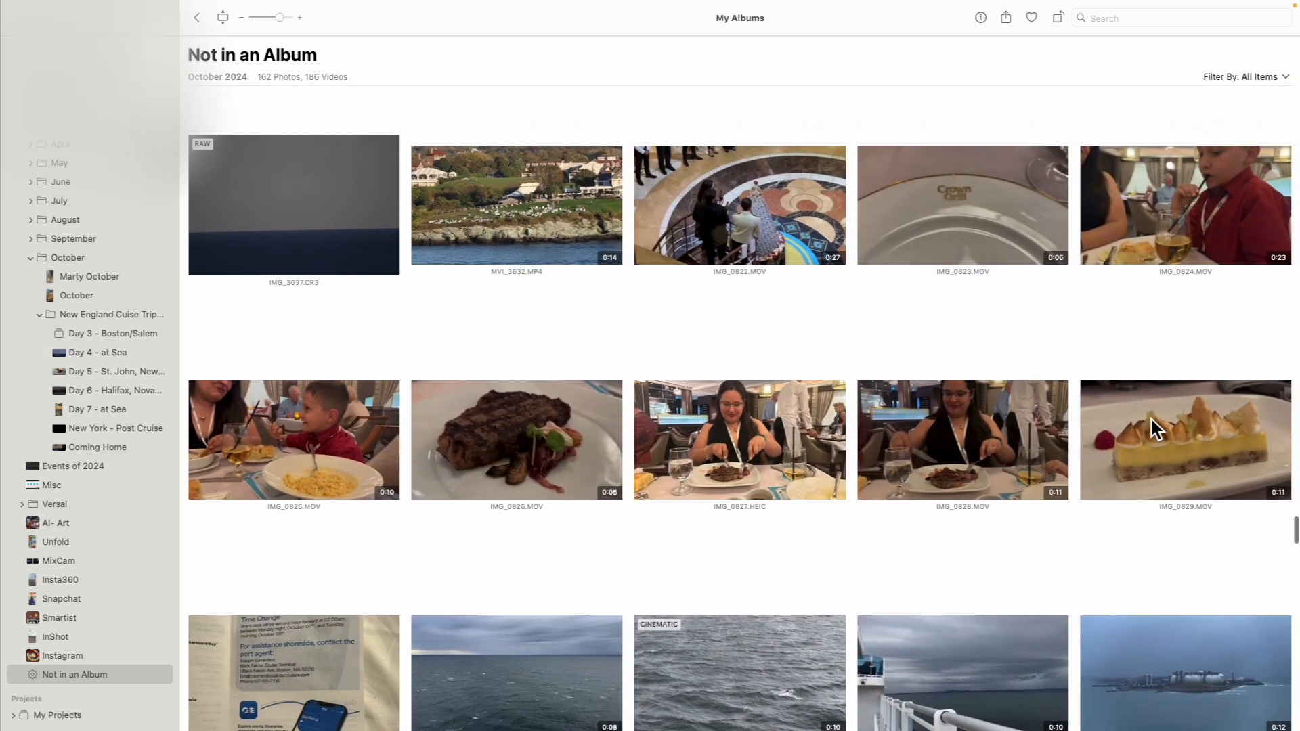
scroll(1152, 419, "up", 5)
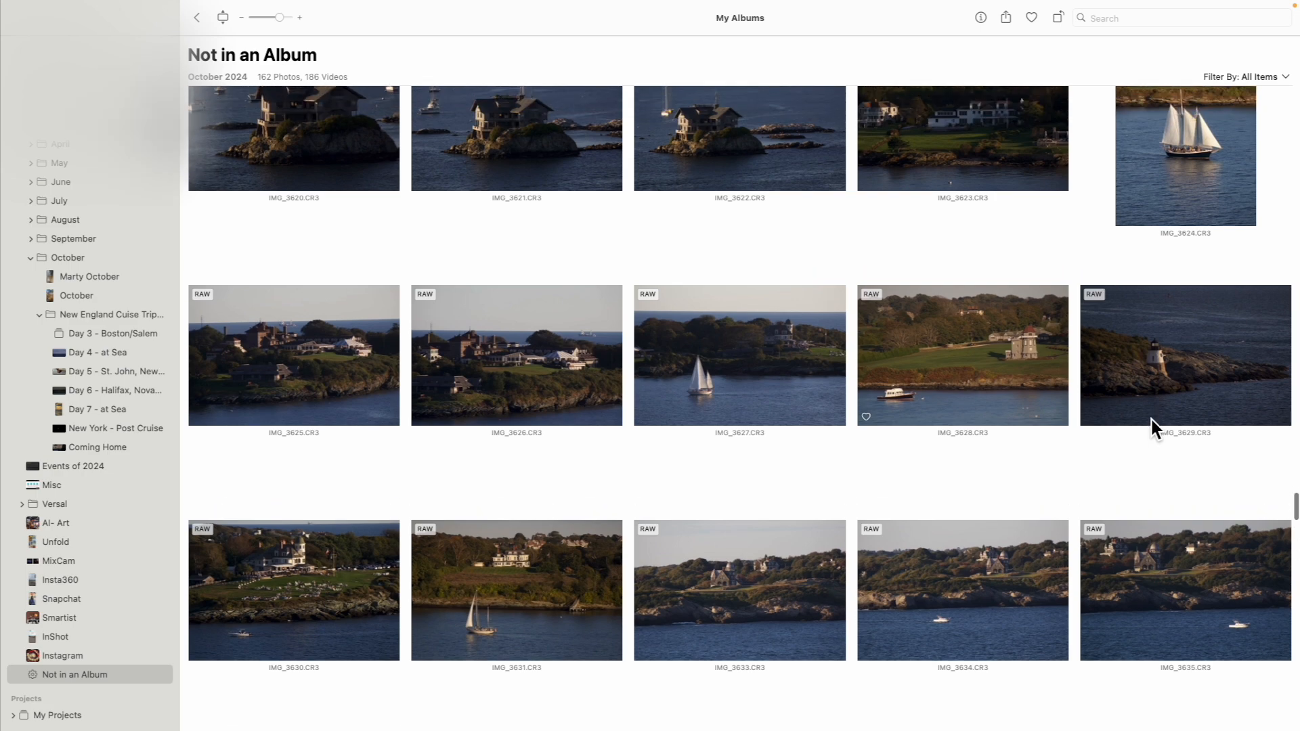
scroll(1152, 420, "up", 5)
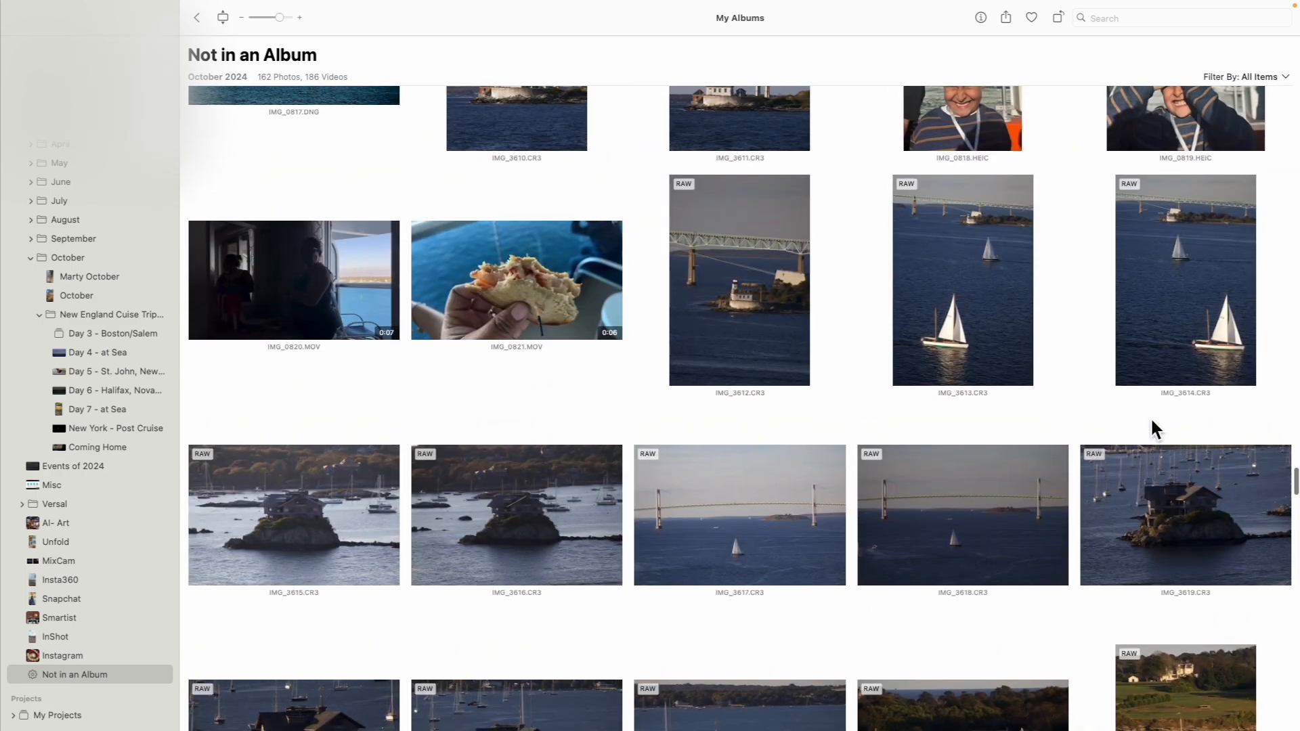
scroll(1152, 420, "down", 10)
scroll(1152, 420, "down", 15)
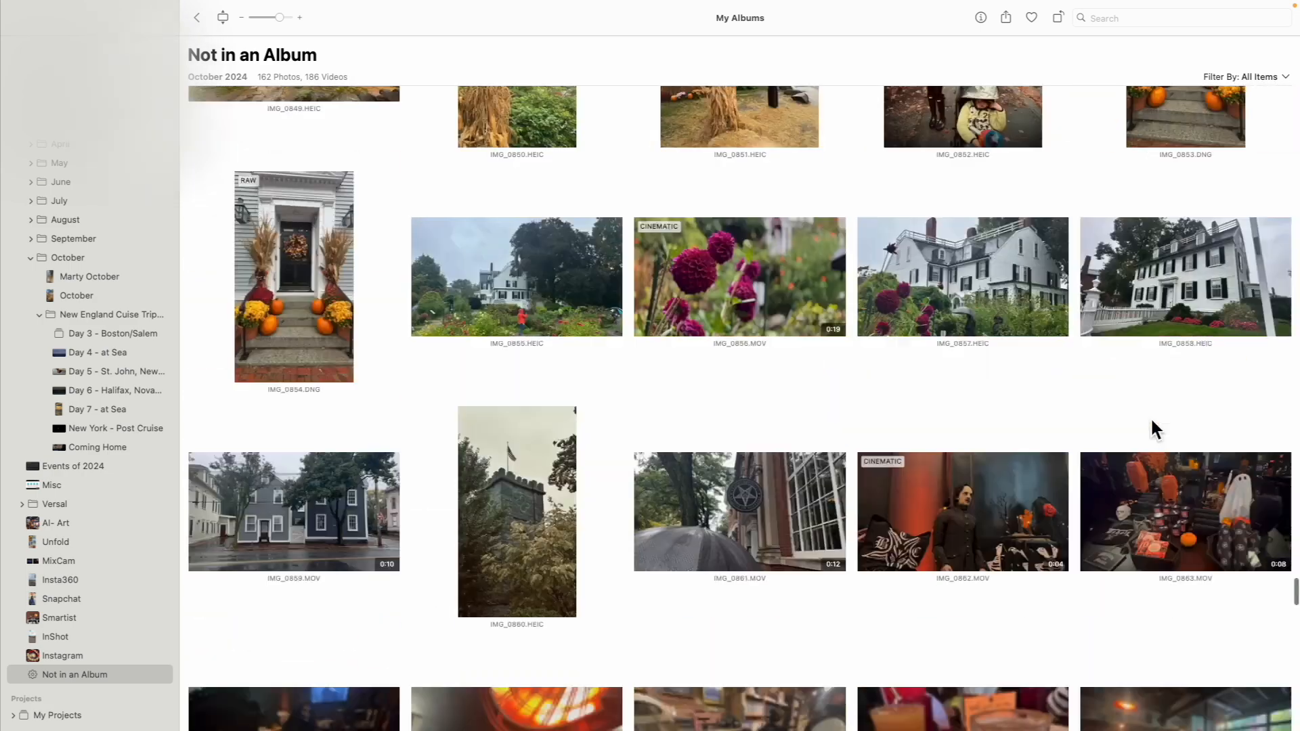
scroll(1152, 420, "up", 3)
scroll(1153, 420, "up", 3)
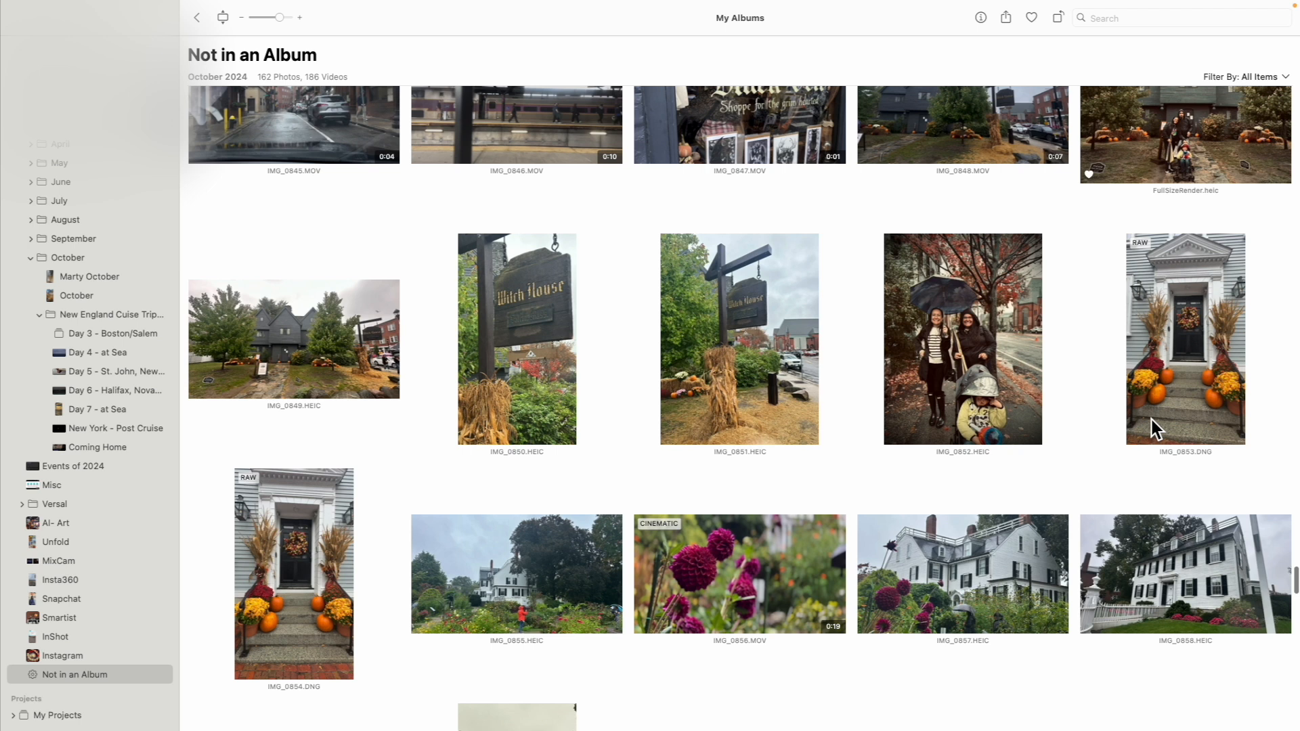
scroll(1152, 420, "up", 7)
scroll(1152, 419, "up", 5)
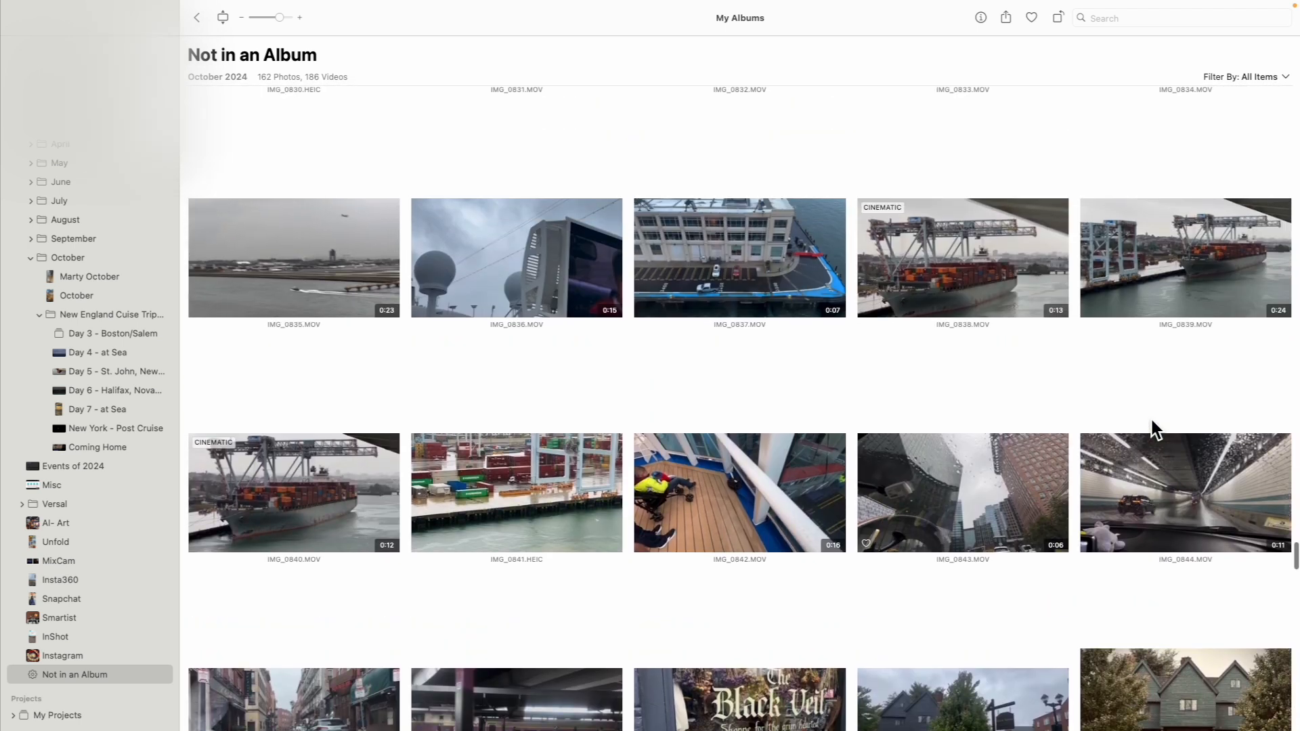
scroll(1152, 419, "up", 2)
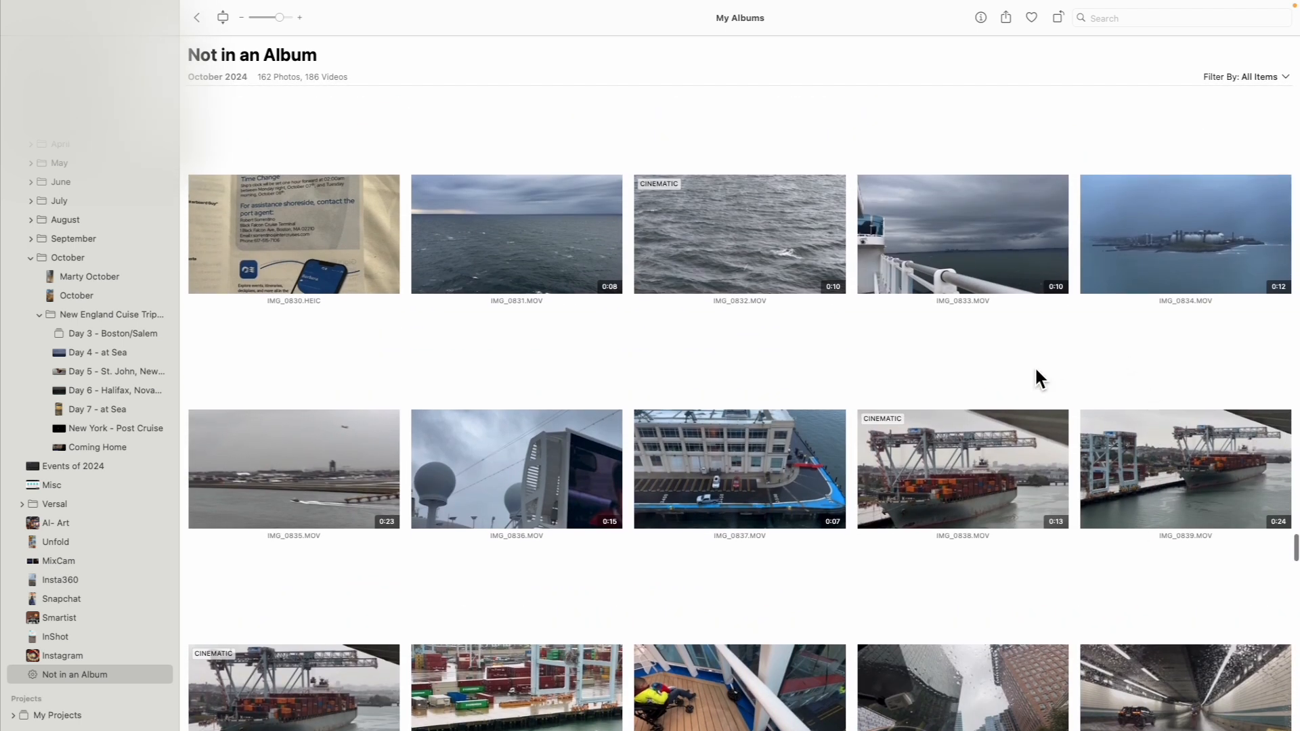
scroll(1036, 366, "up", 2)
left_click(491, 333, "shift")
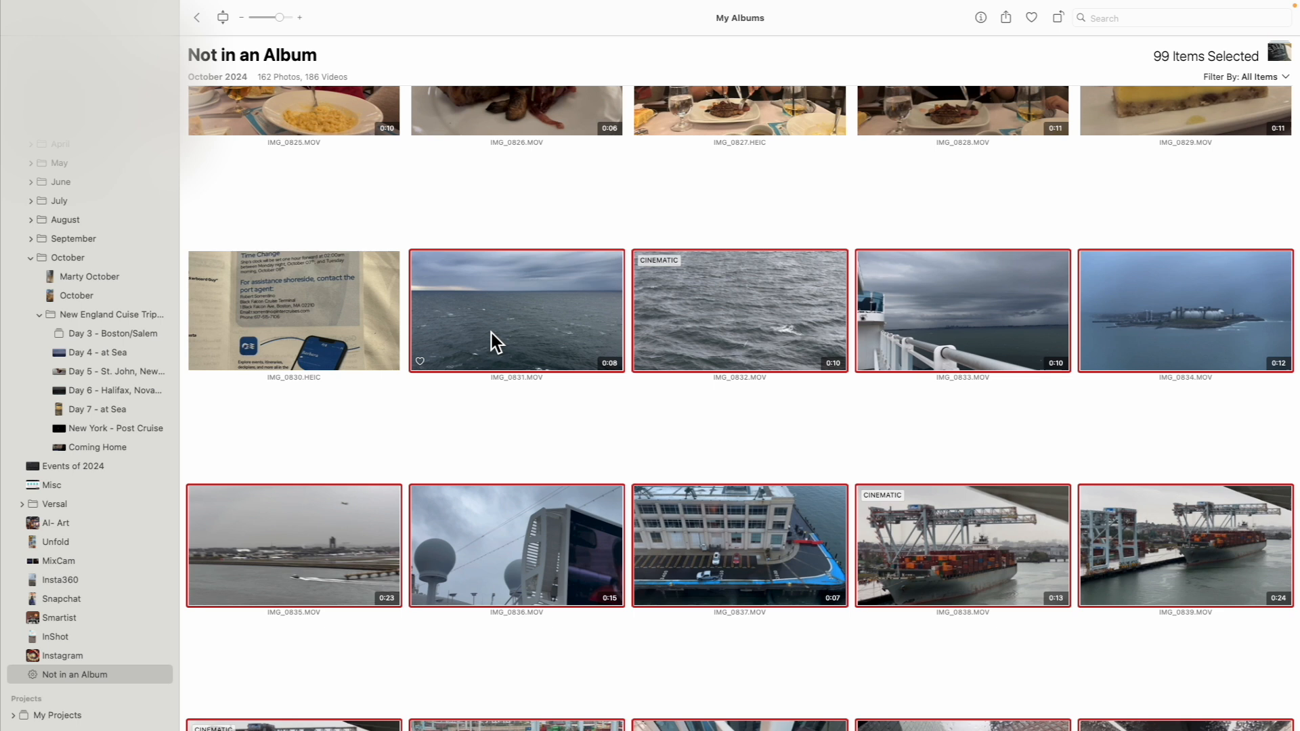
left_click_drag(146, 336, 141, 339)
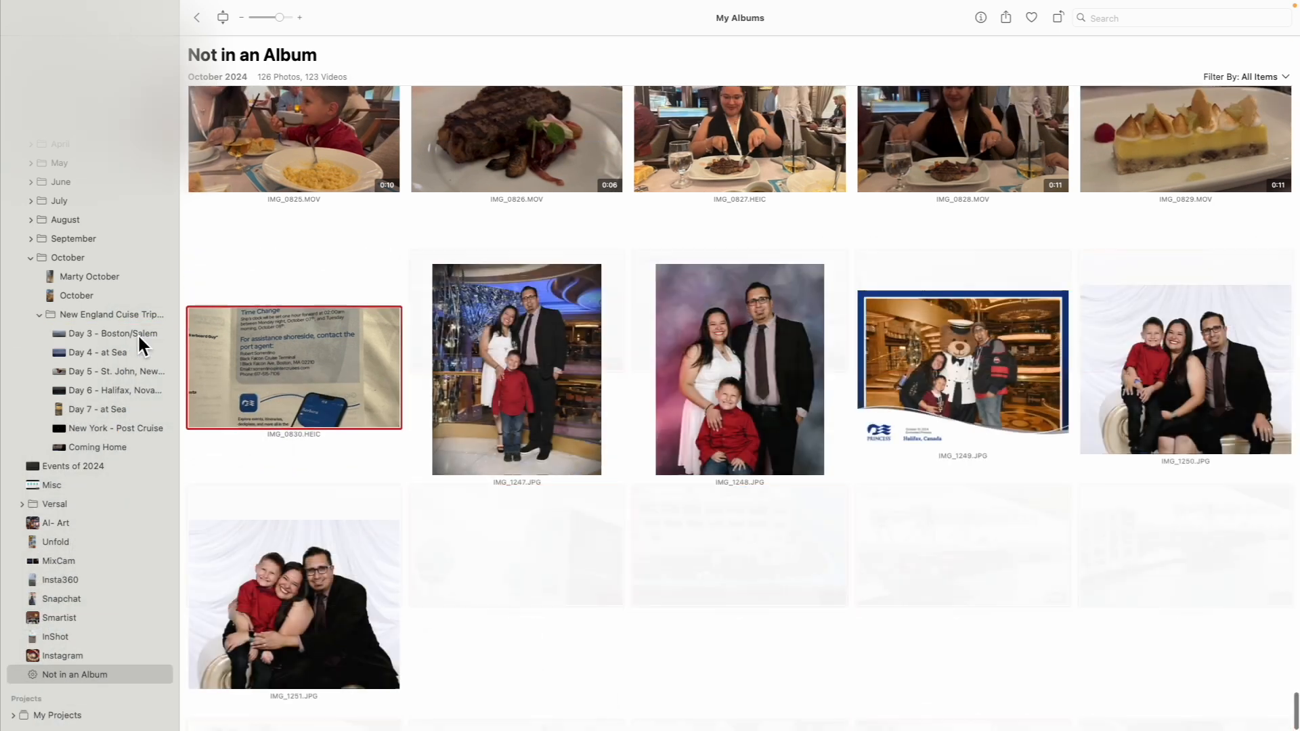
Create an album named "Day 2 - Newport, RI" in the New England Cuise Trip 2024 folder.
scroll(611, 574, "up", 2)
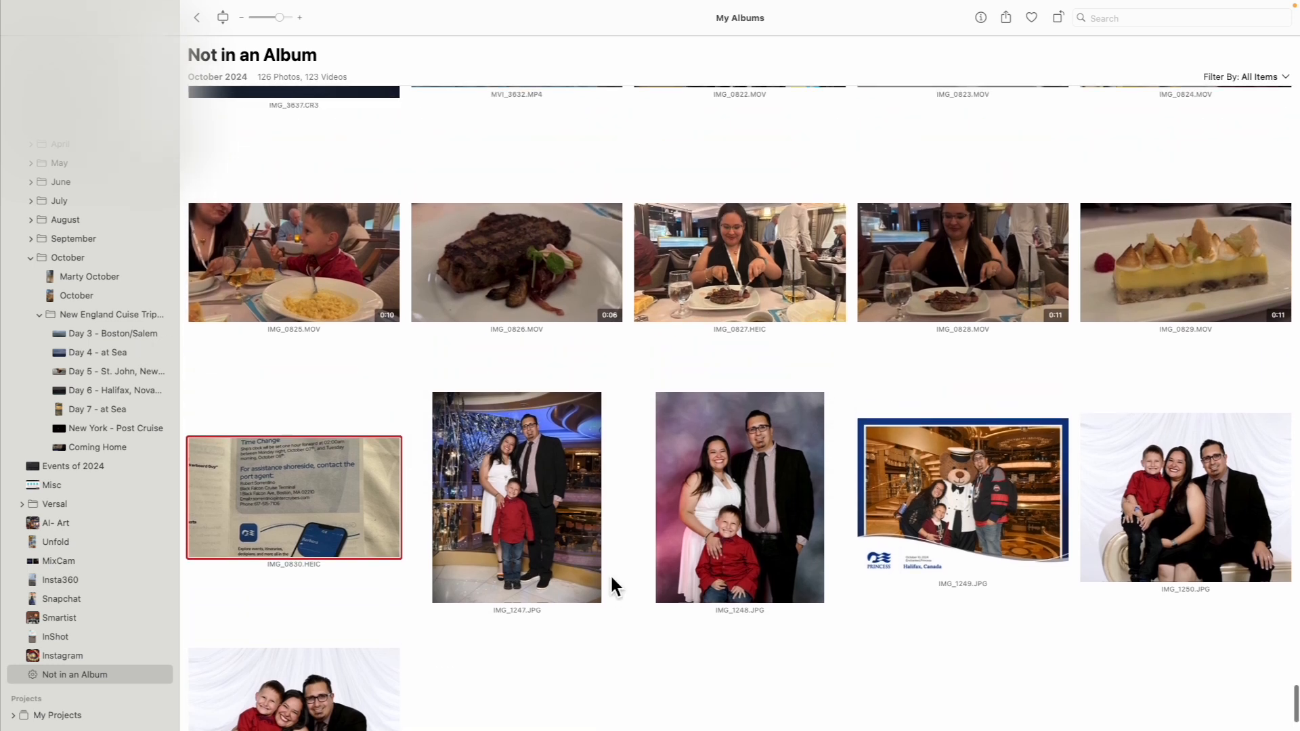
scroll(610, 574, "up", 1)
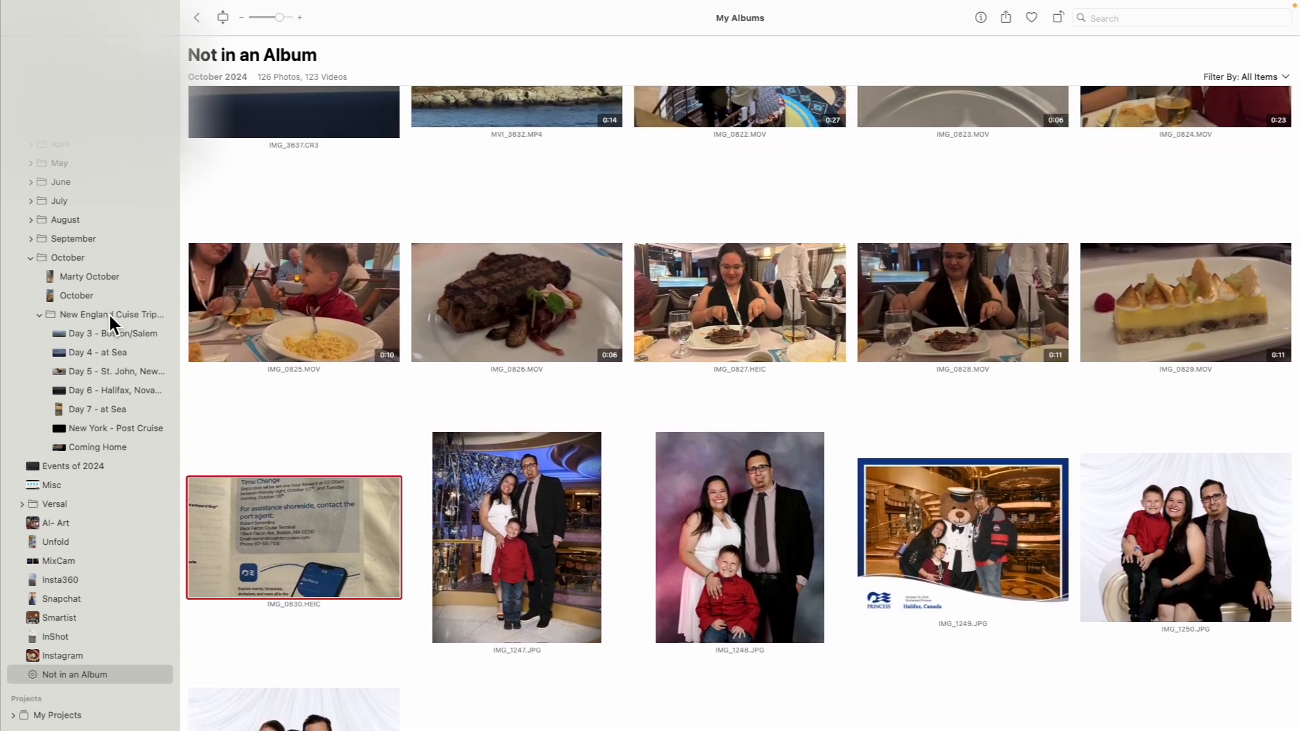
left_click(109, 314)
key("super+n")
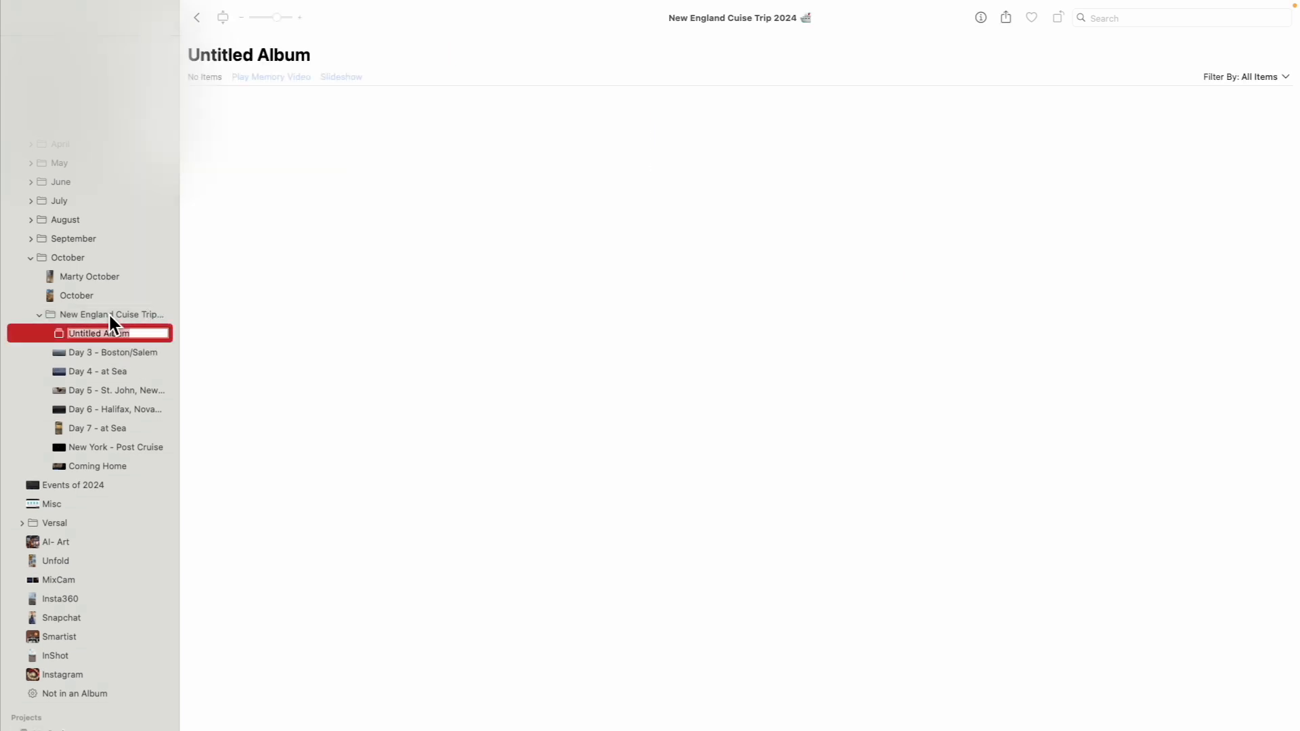
type("Day 2 - Newport, RI")
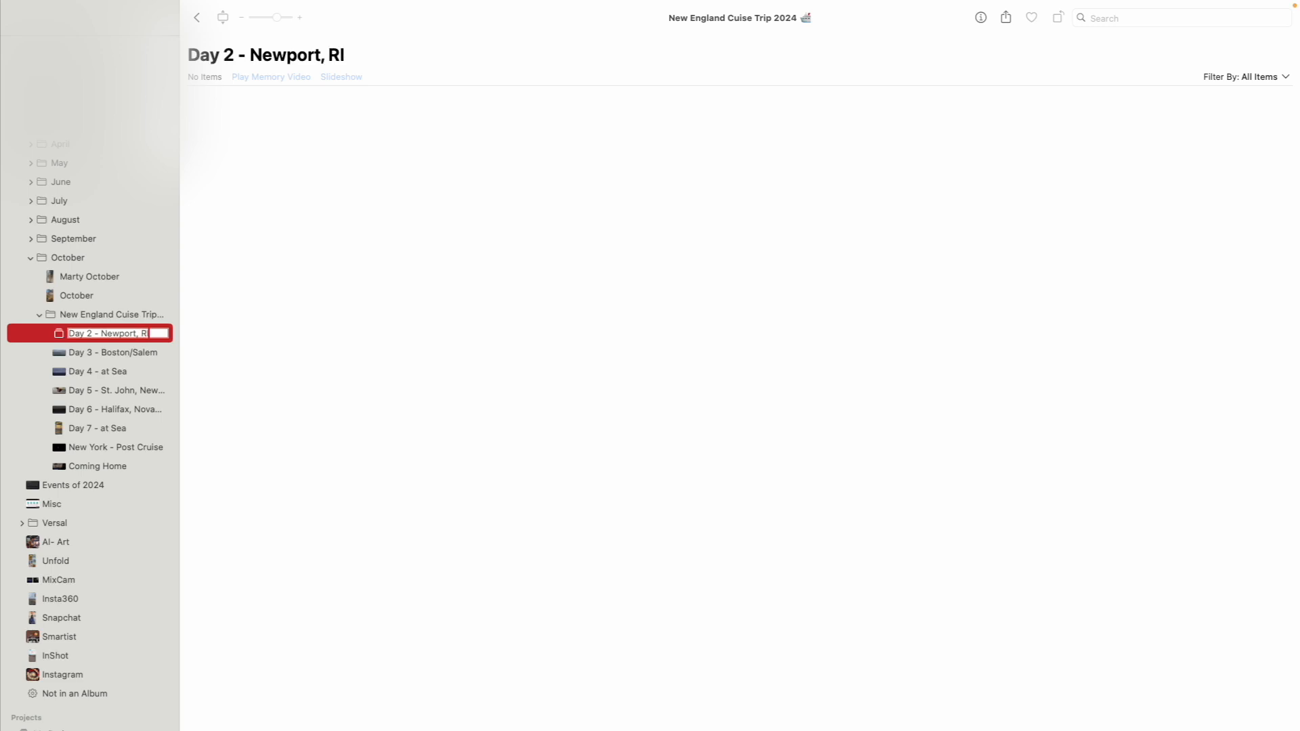
key("Return")
In the Not in an Album smart album, select IMG_0830.HEIC back through IMG_0754.MOV and add them to the Day 2 - Newport, RI album.
scroll(101, 589, "down", 1)
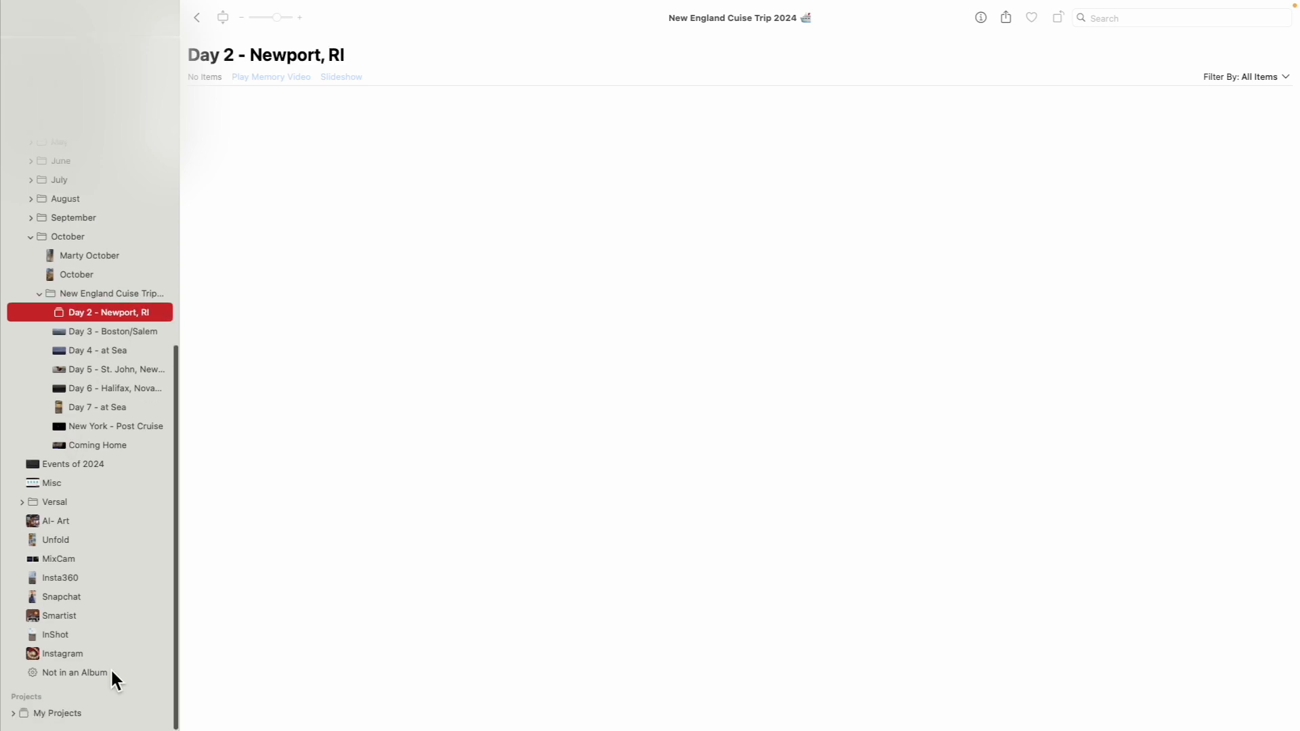
left_click(111, 678)
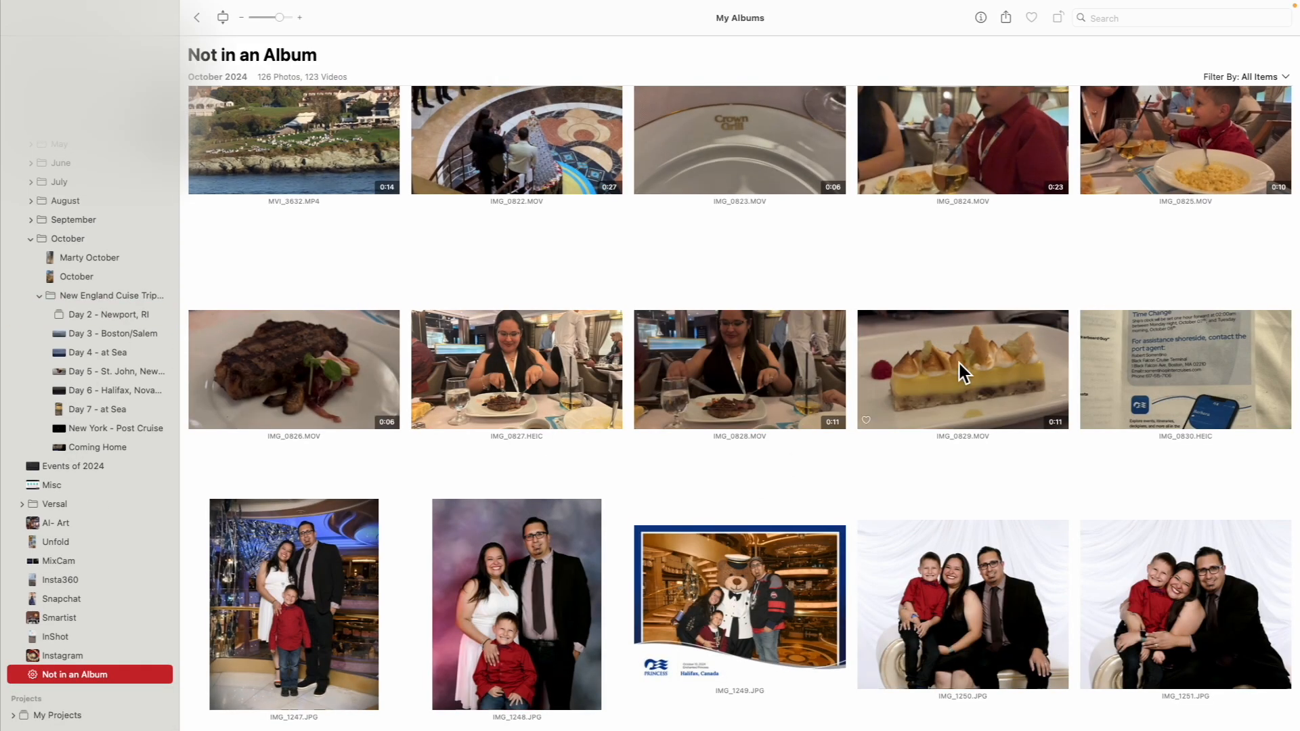
left_click(1140, 371)
scroll(1141, 369, "up", 3)
scroll(1140, 368, "up", 15)
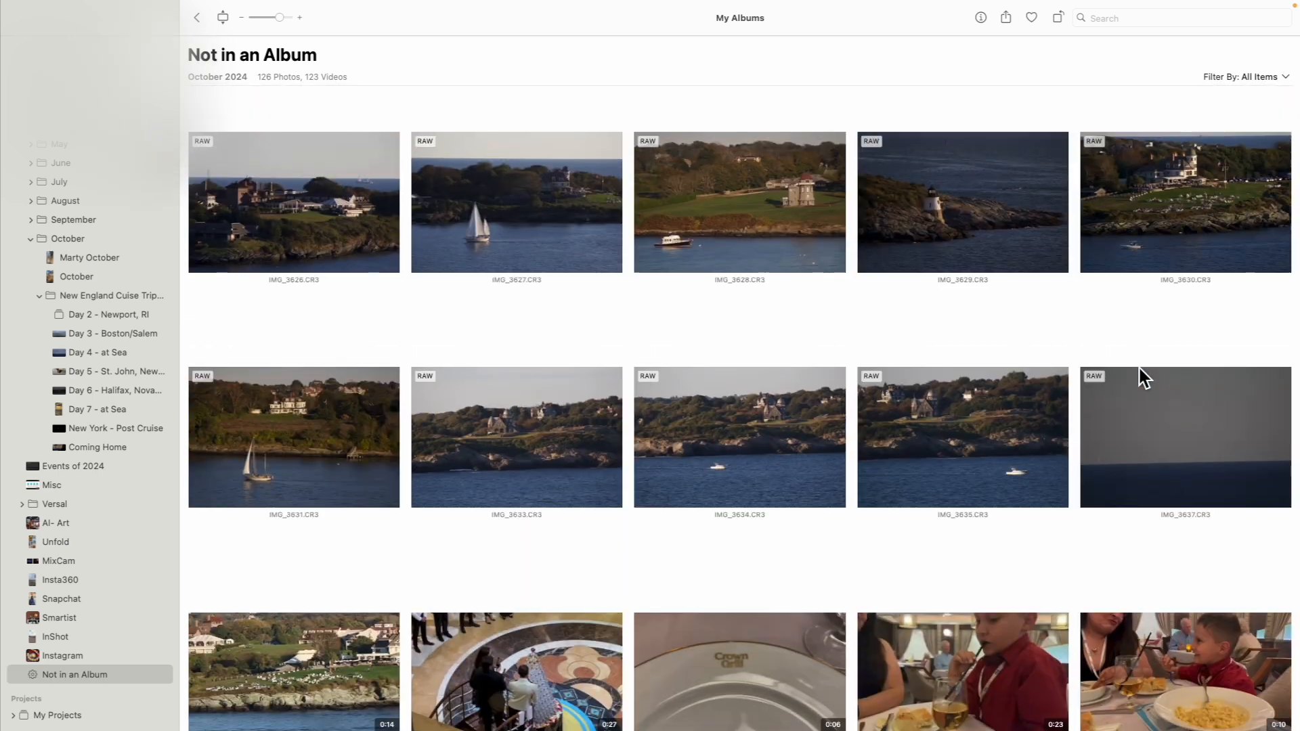
scroll(1140, 369, "up", 6)
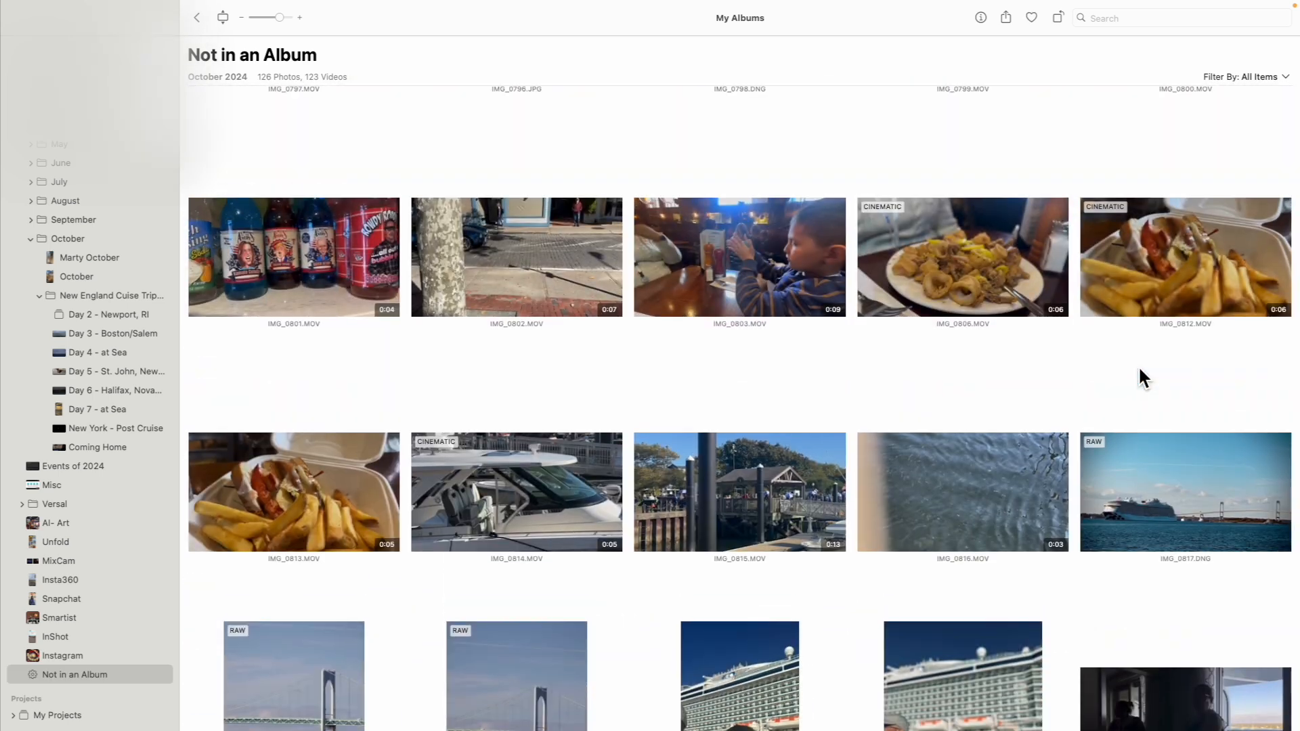
scroll(1140, 369, "up", 8)
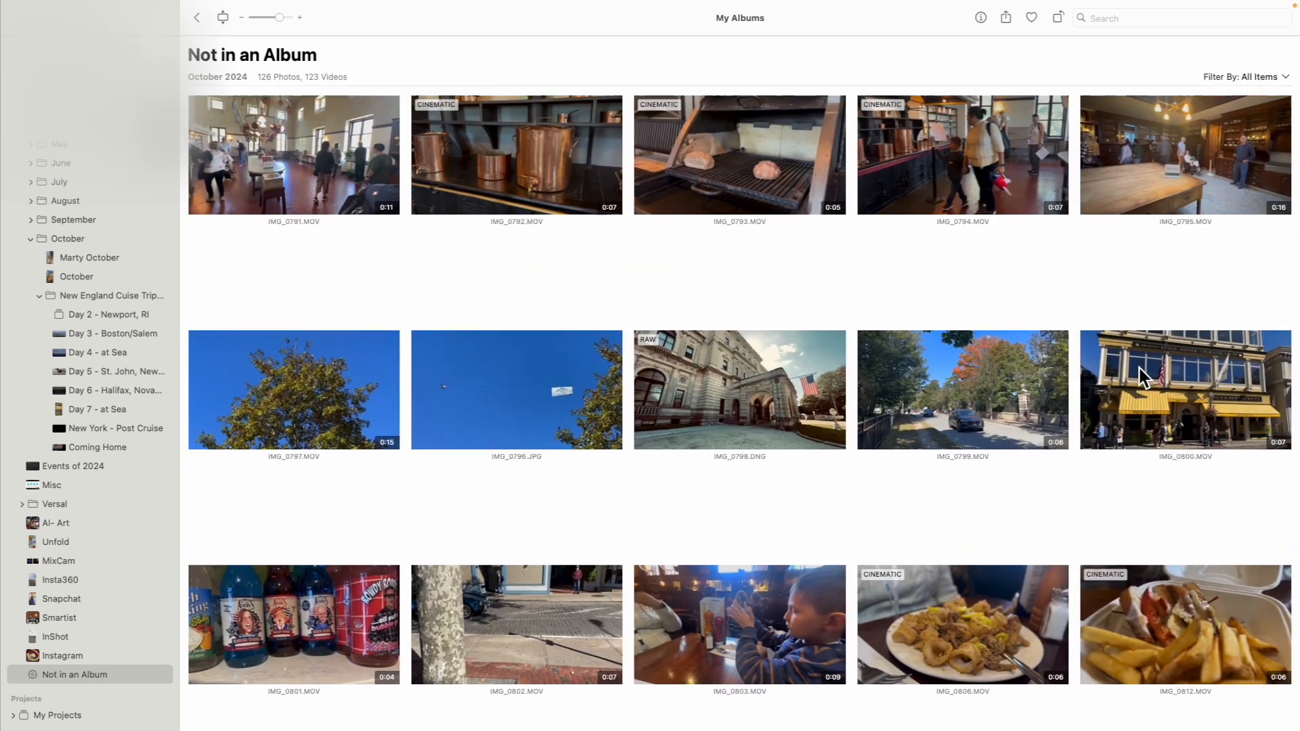
scroll(1141, 369, "up", 10)
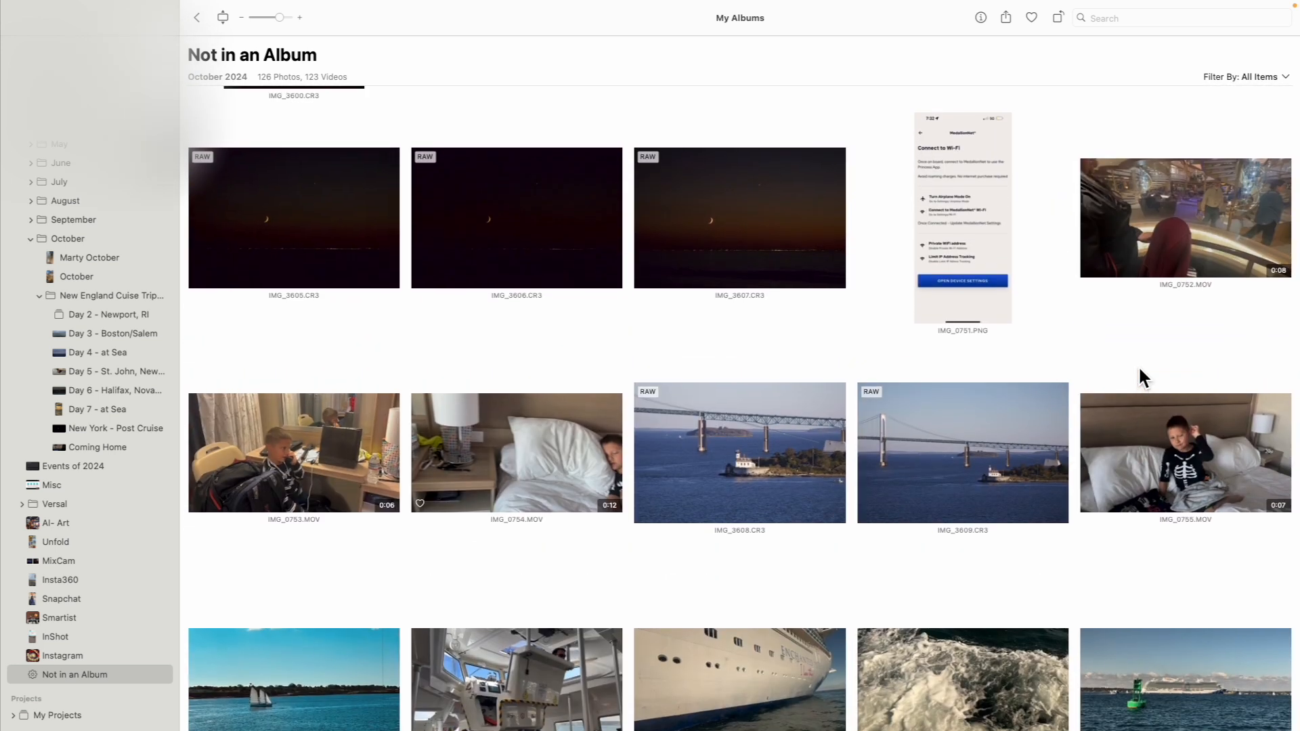
left_click(500, 449, "shift")
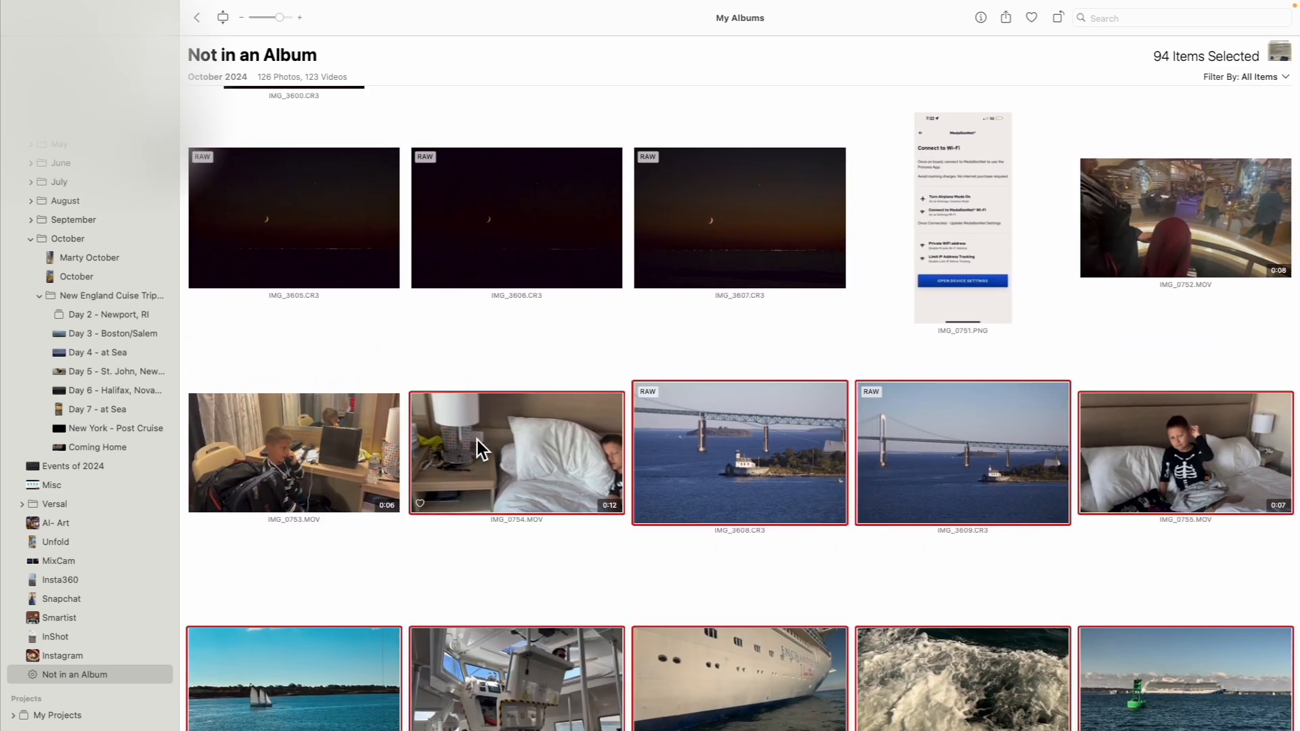
left_click_drag(142, 316, 137, 313)
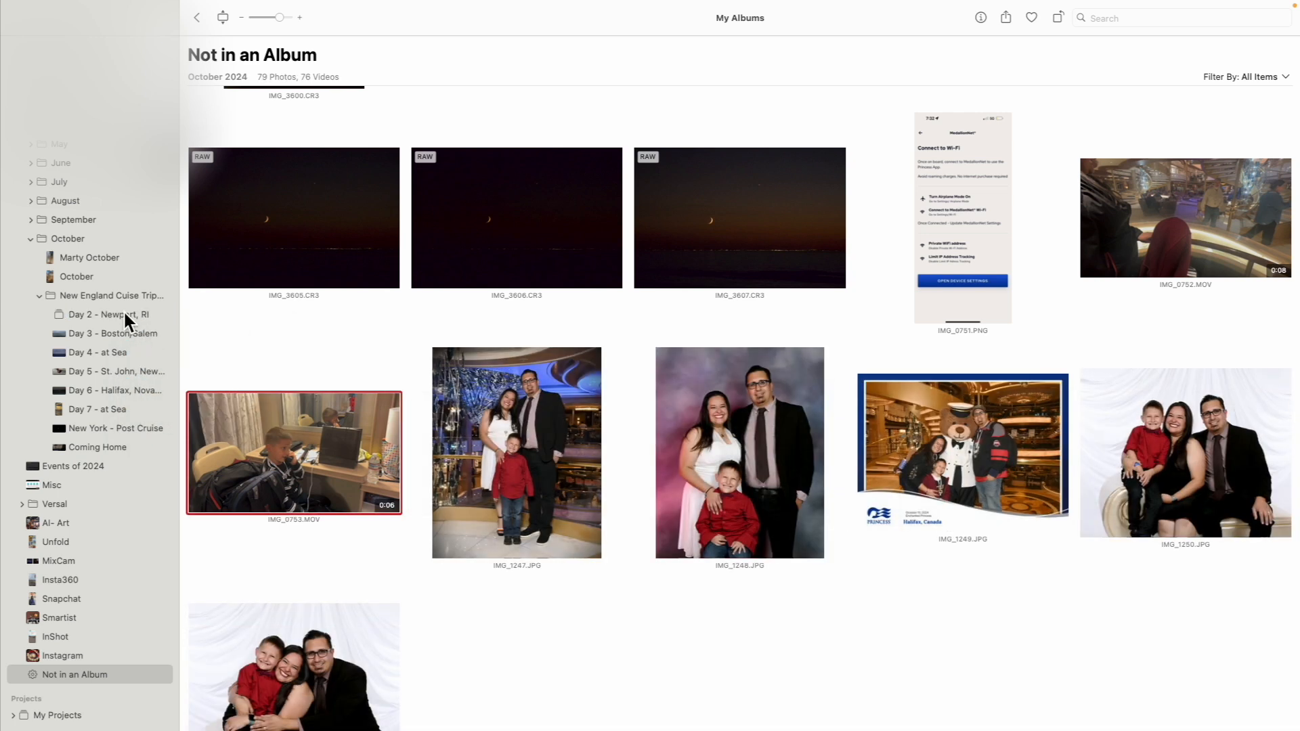
Create an album named "Day 1 - Leaving New York" in the New England Cuise Trip 2024 folder.
left_click(122, 302)
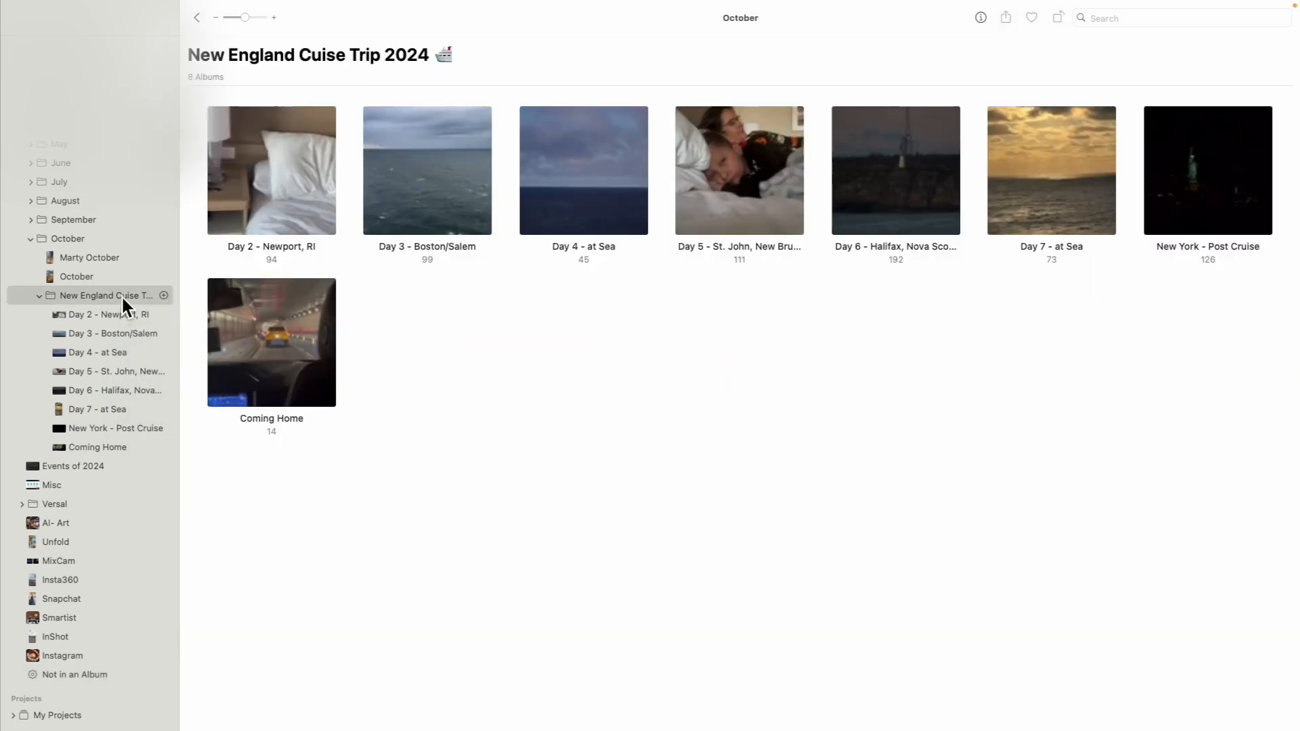
key("super+n")
type("Day 1 - Le")
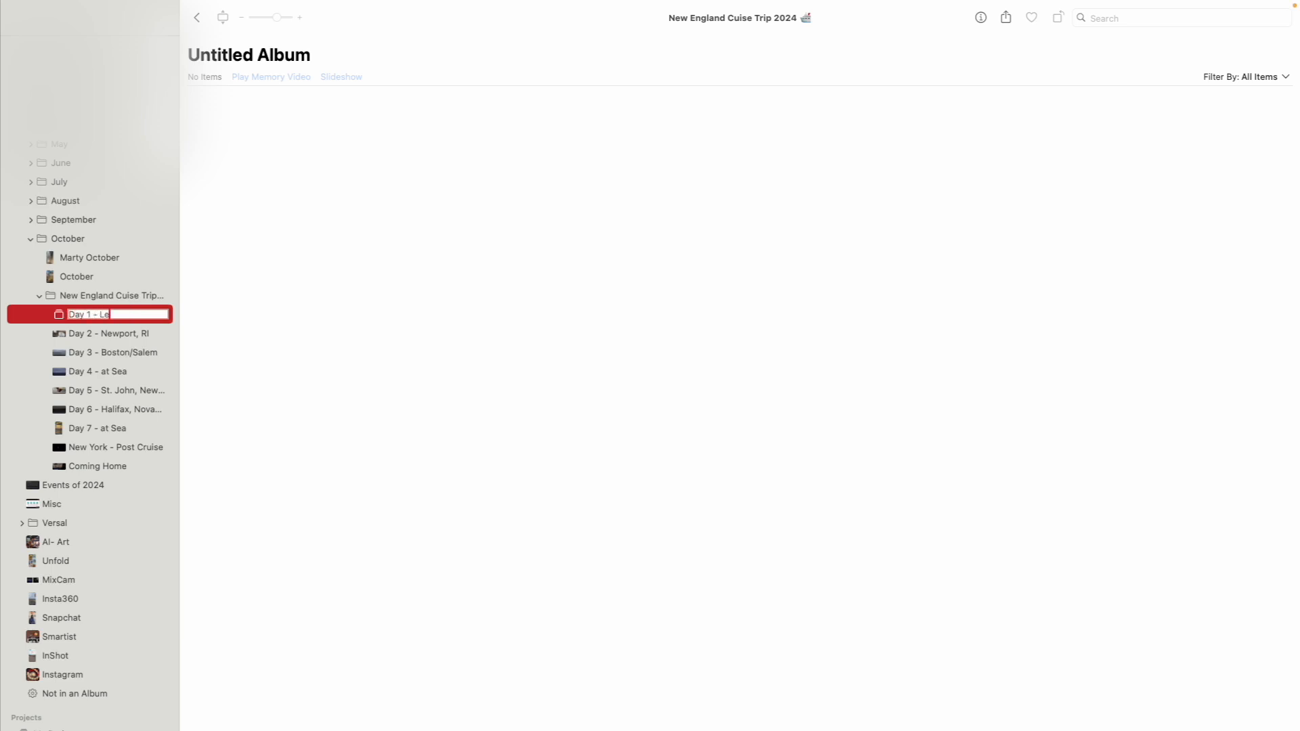
type("aving New York")
key("Return")
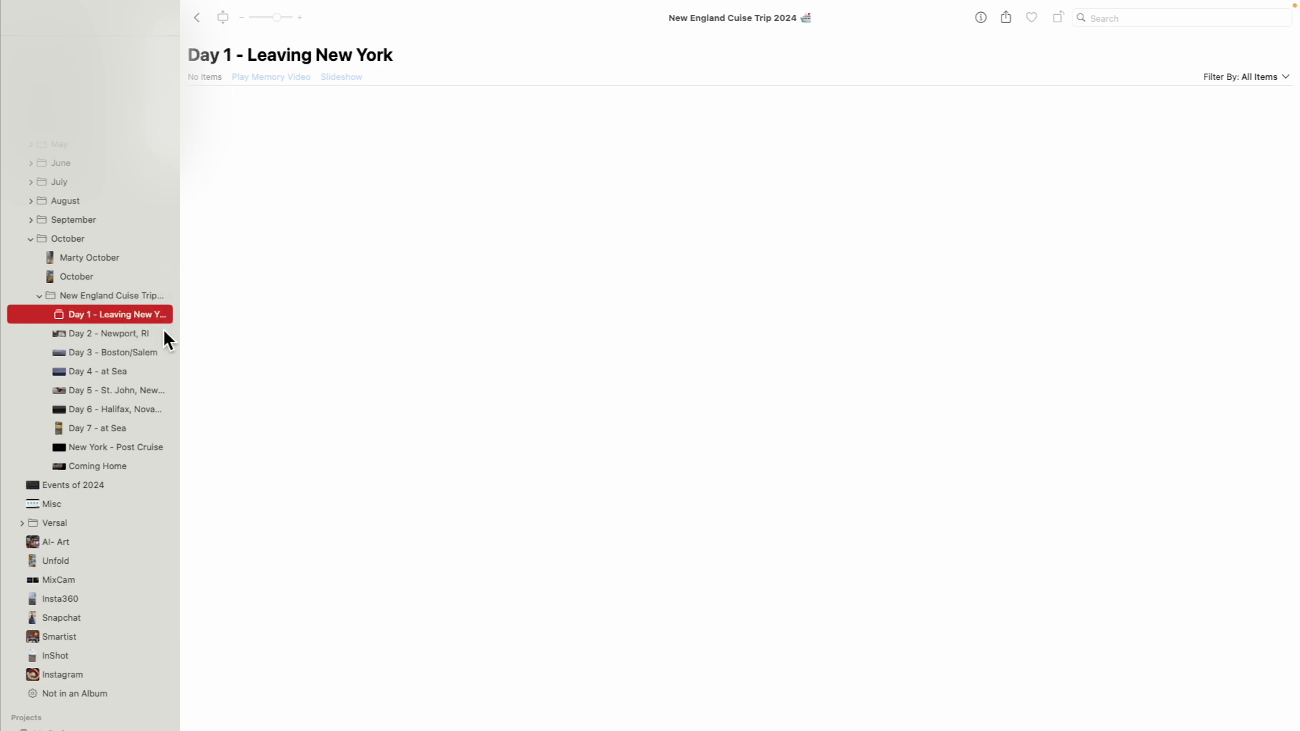
In the Not in an Album smart album, select IMG_0753.MOV back through IMG_3563.CR3 and add them to the Day 1 - Leaving New York album.
scroll(117, 577, "down", 1)
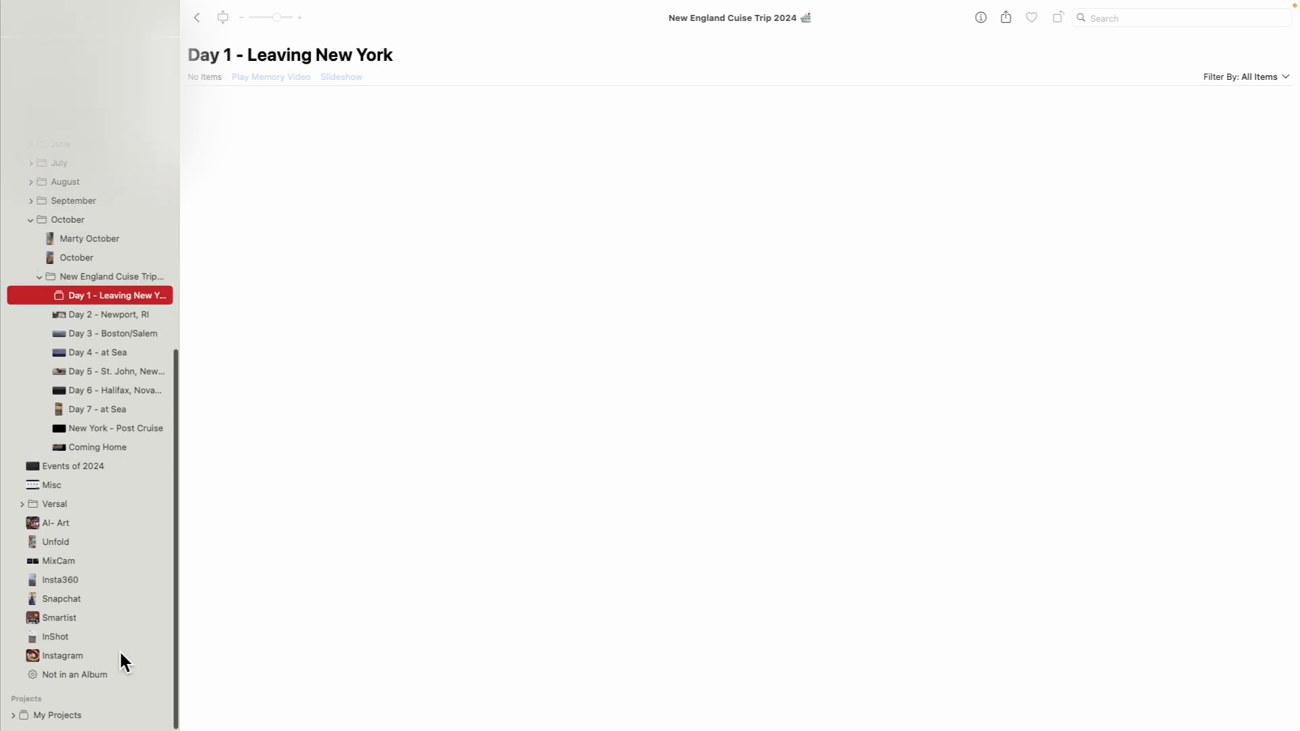
left_click(112, 678)
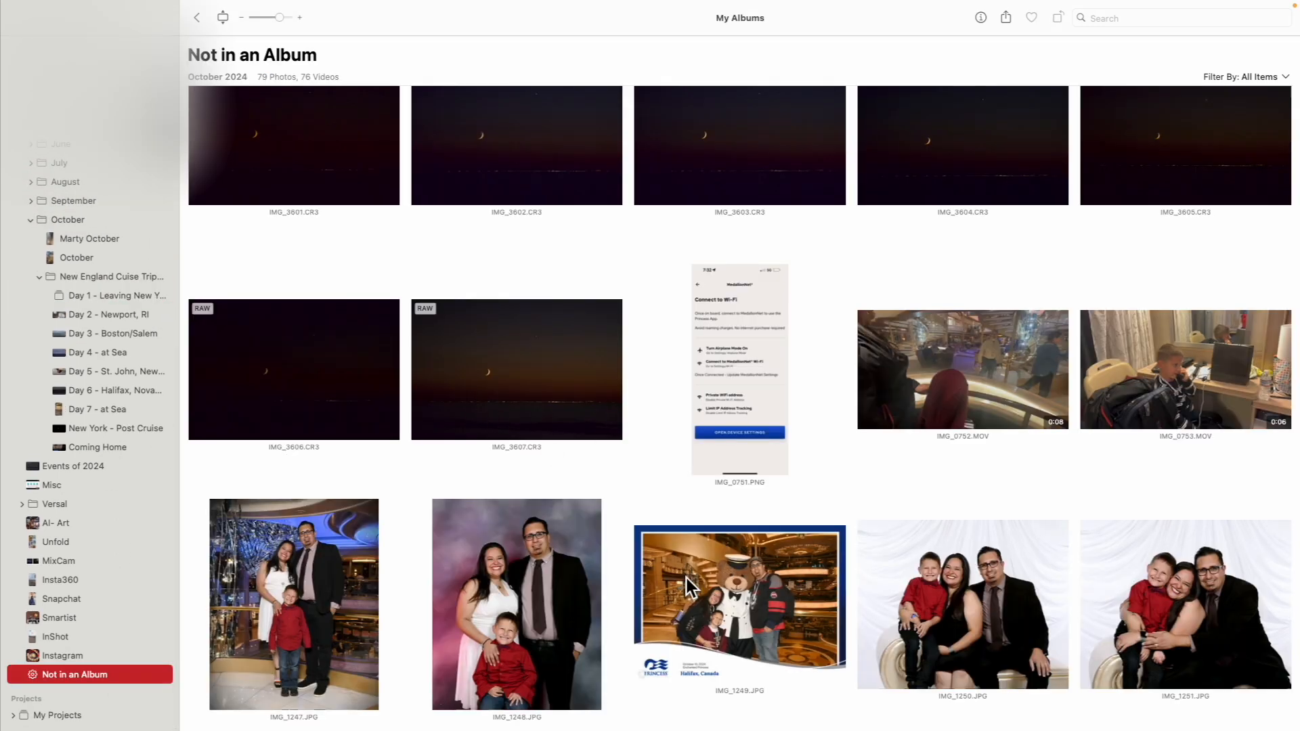
scroll(1192, 387, "up", 10)
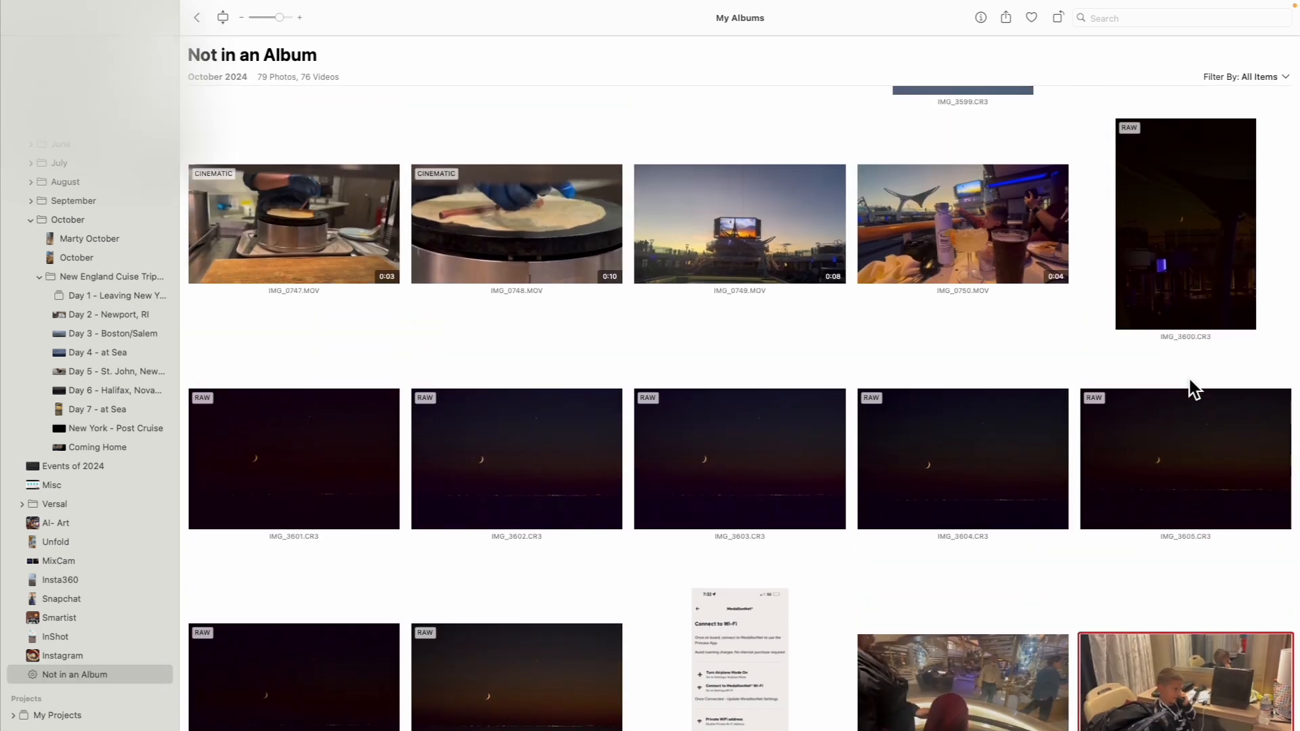
scroll(1190, 378, "up", 15)
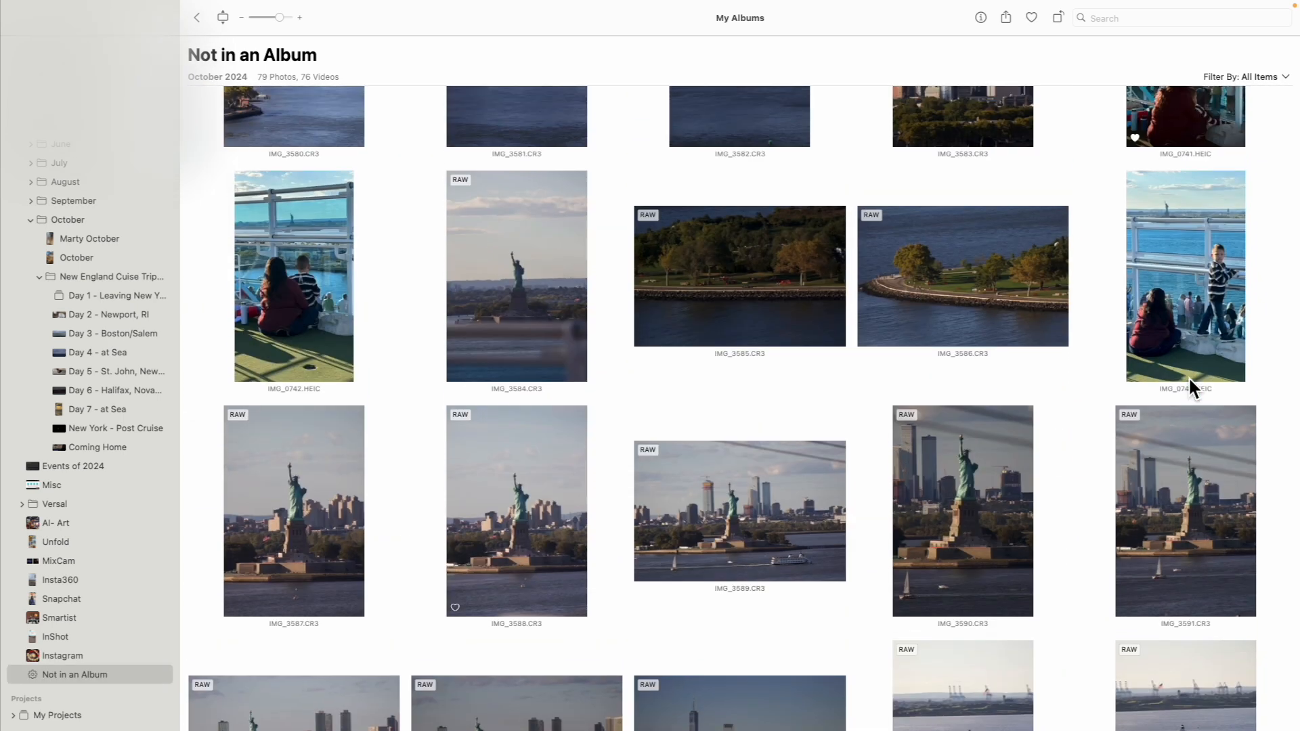
scroll(1190, 379, "up", 15)
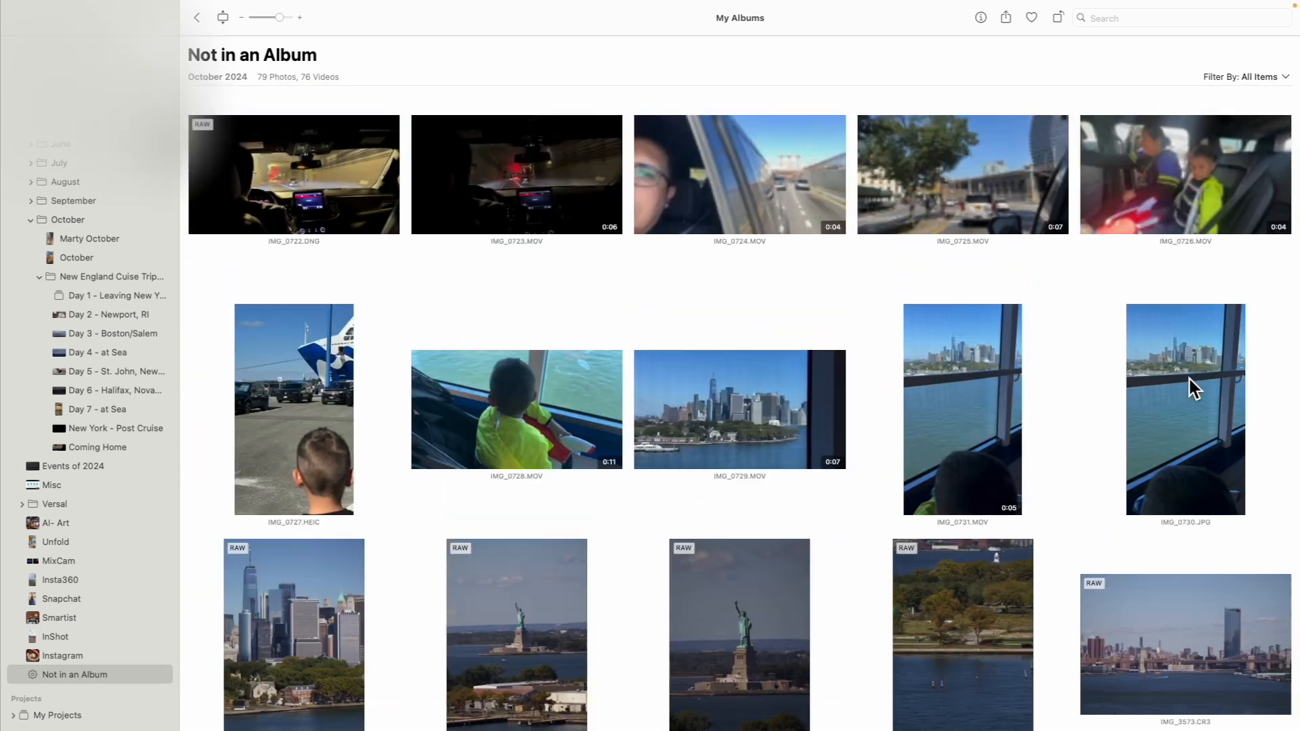
scroll(1190, 379, "up", 12)
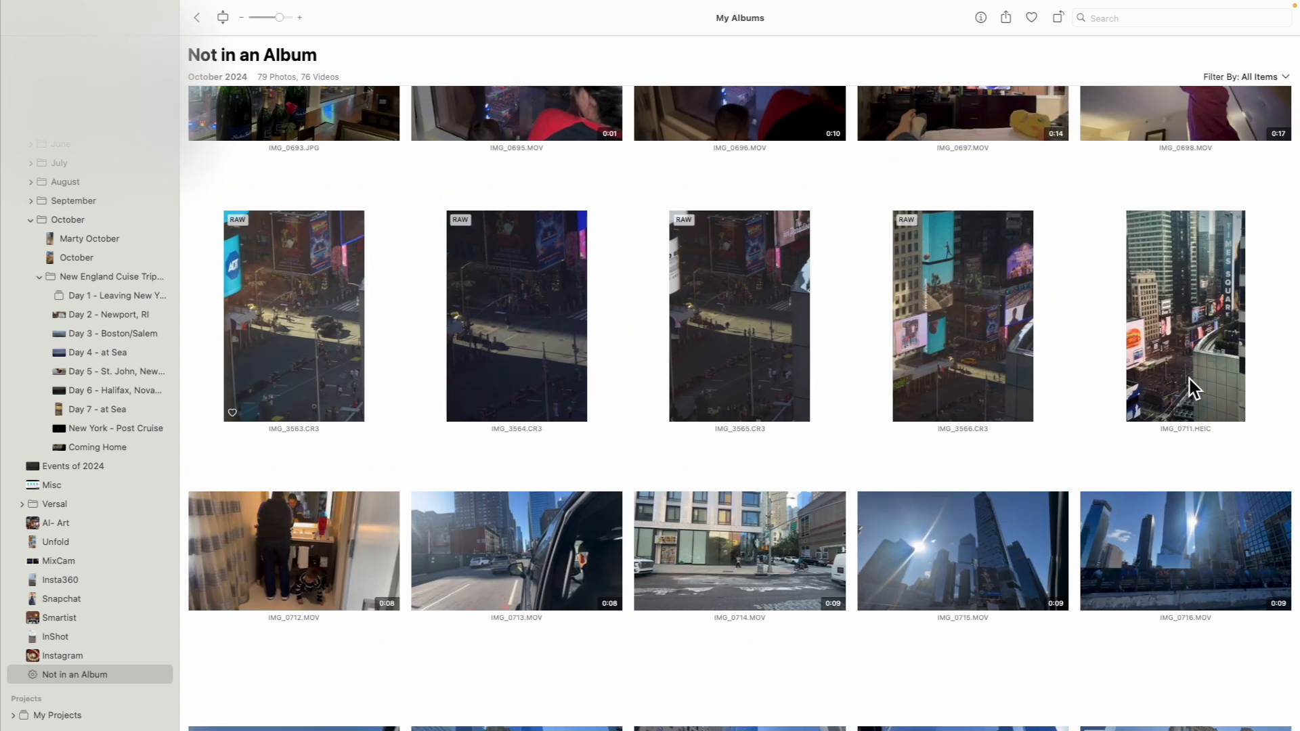
scroll(1190, 379, "up", 1)
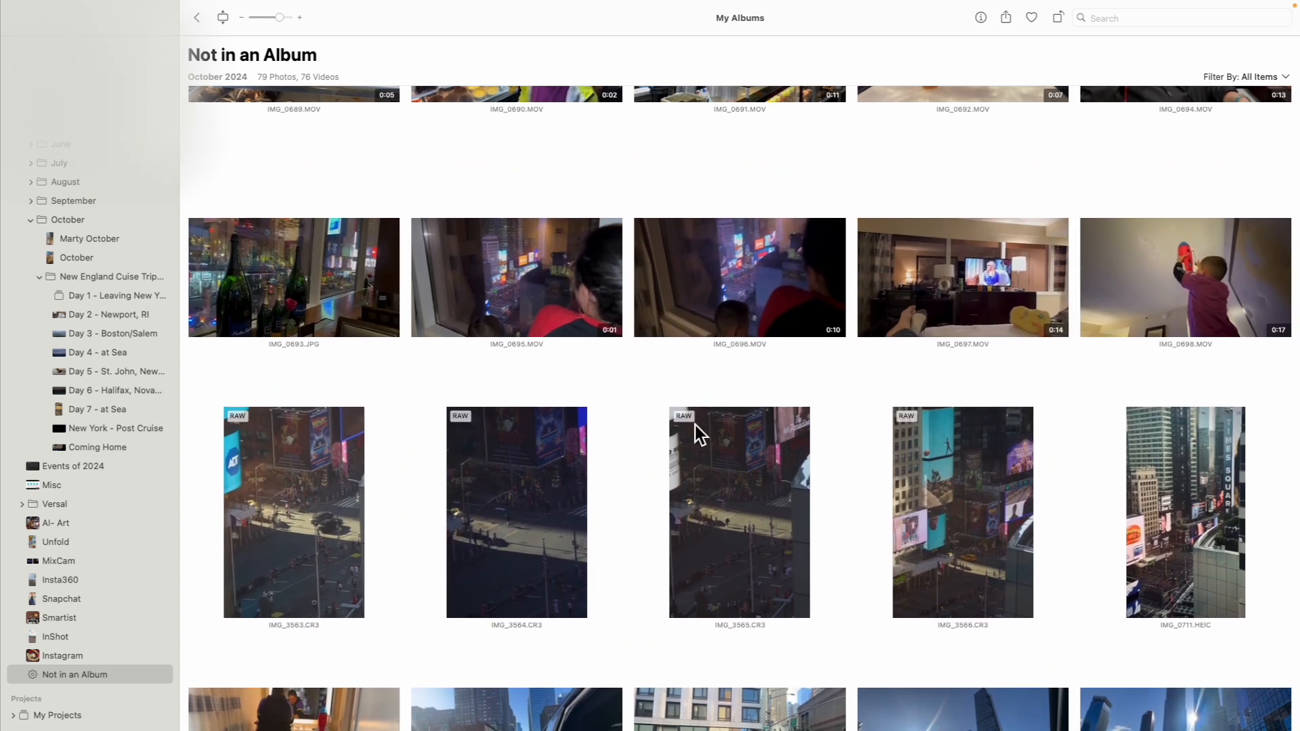
left_click(308, 534, "shift")
left_click_drag(167, 360, 130, 299)
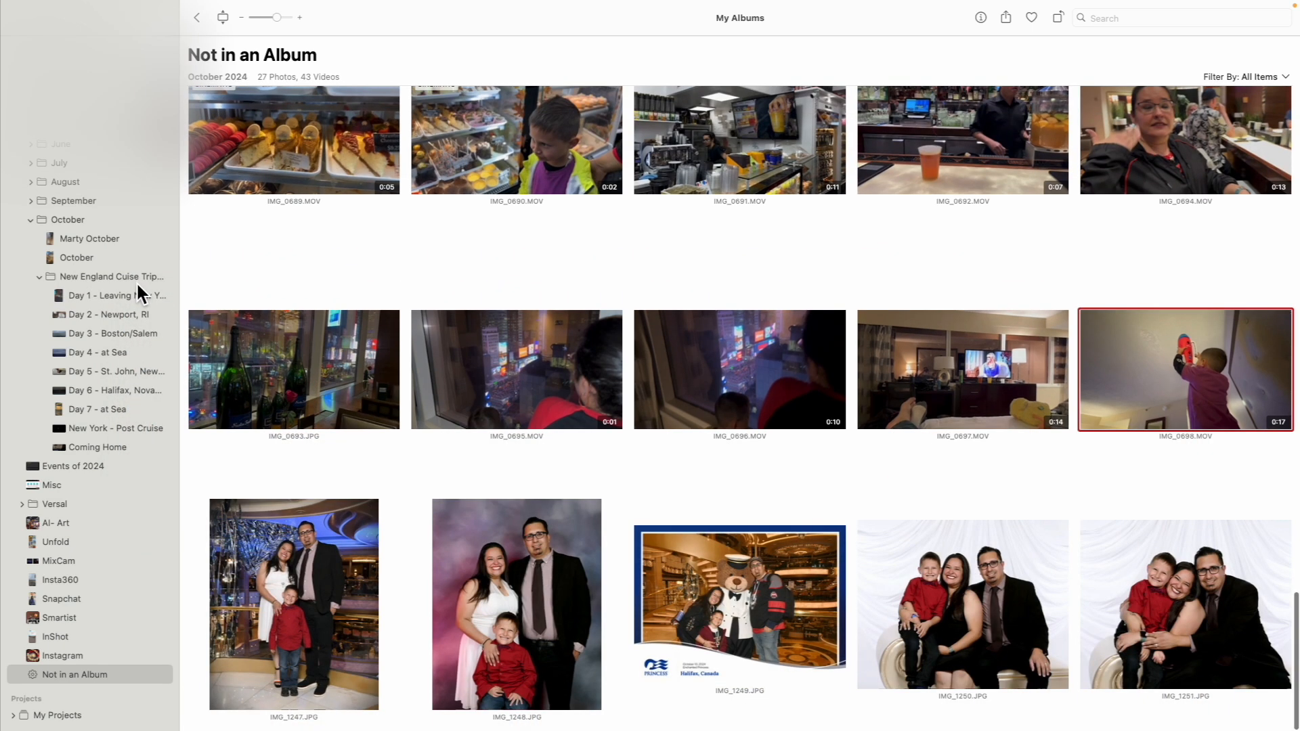
Create an album named "Travel Day - New York" in the New England Cuise Trip 2024 folder.
left_click(142, 277)
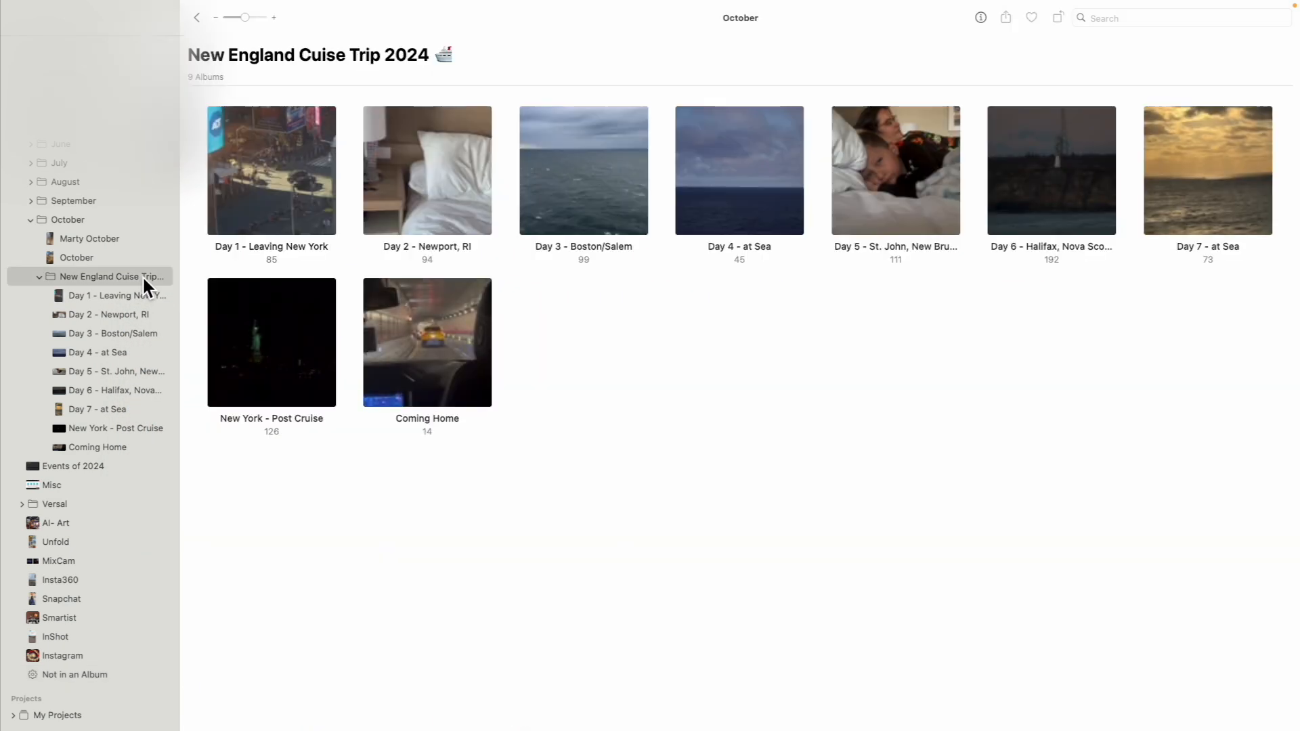
scroll(139, 368, "down", 1)
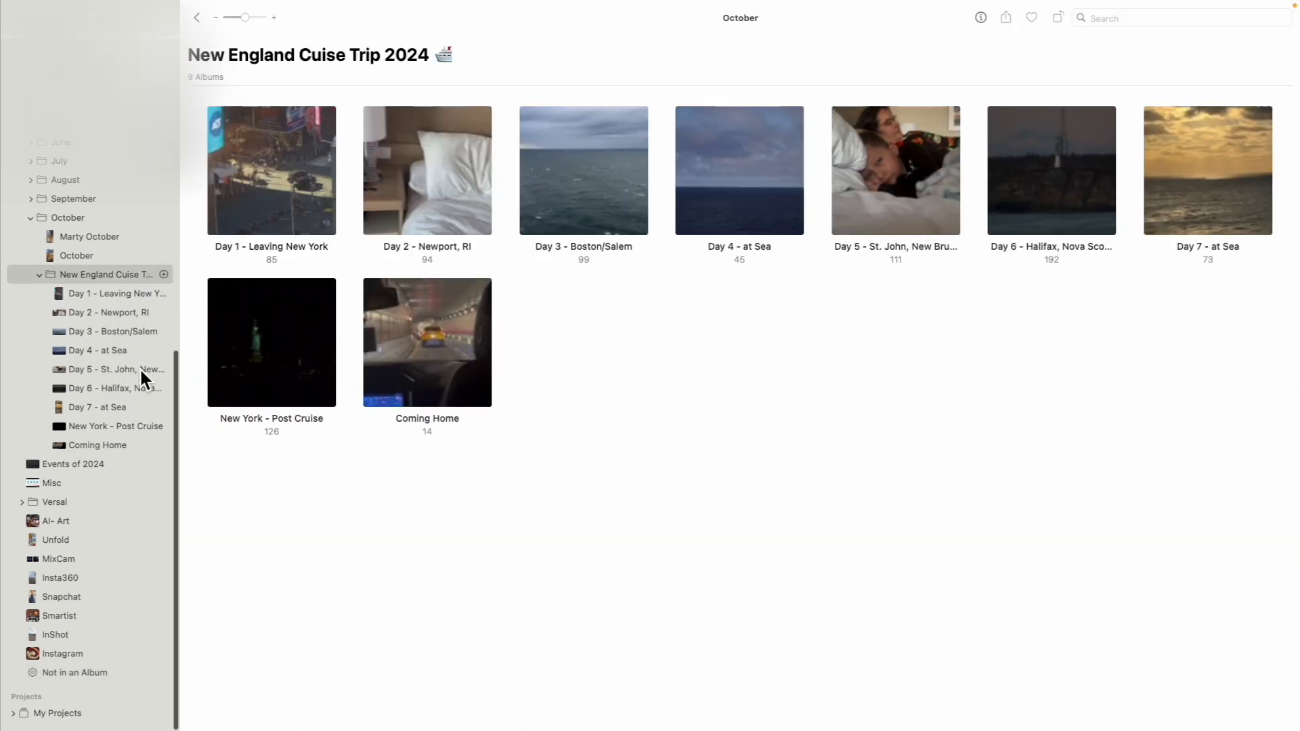
scroll(138, 367, "up", 1)
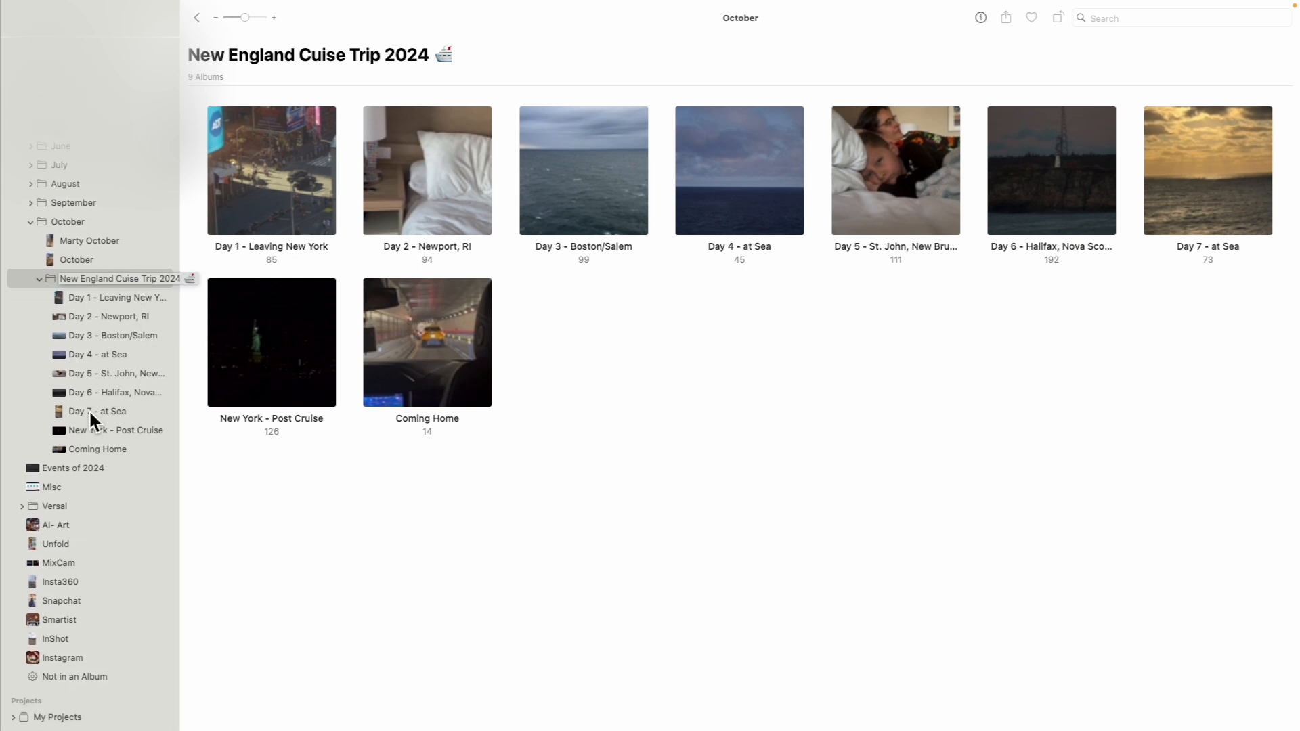
key("super+n")
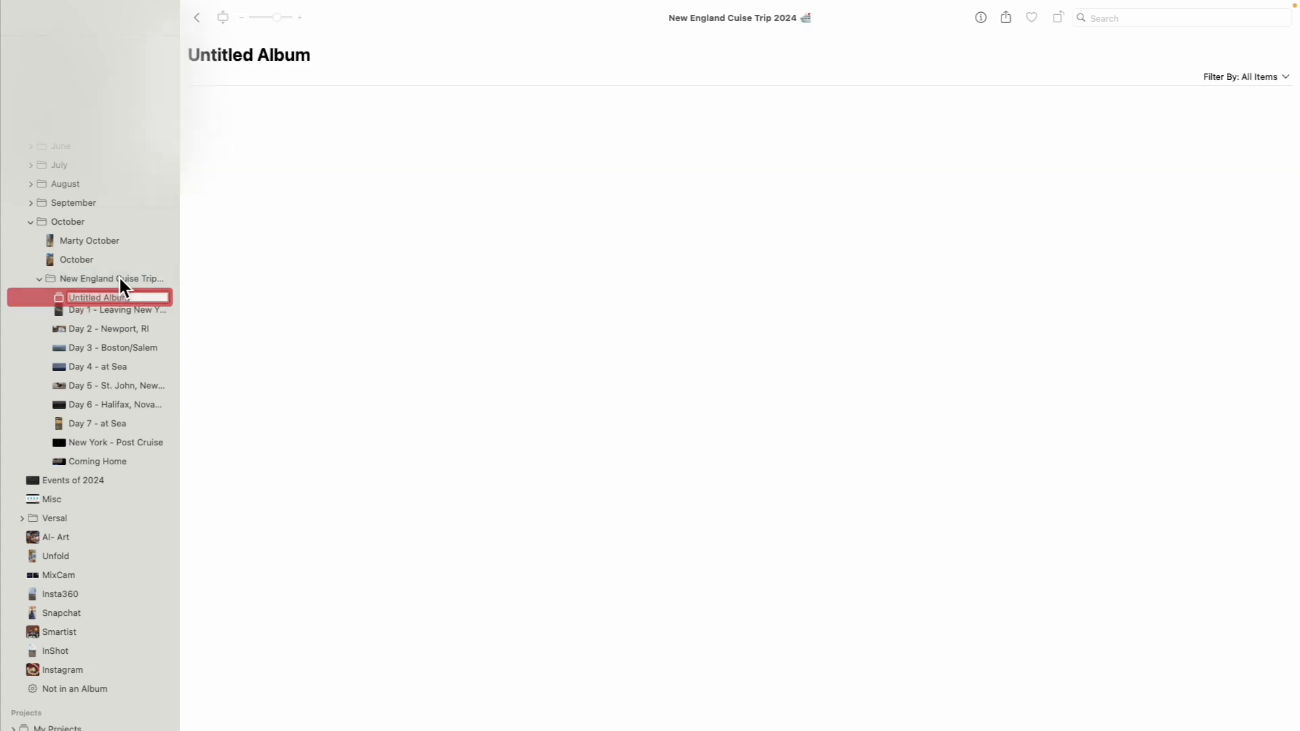
key("BackSpace")
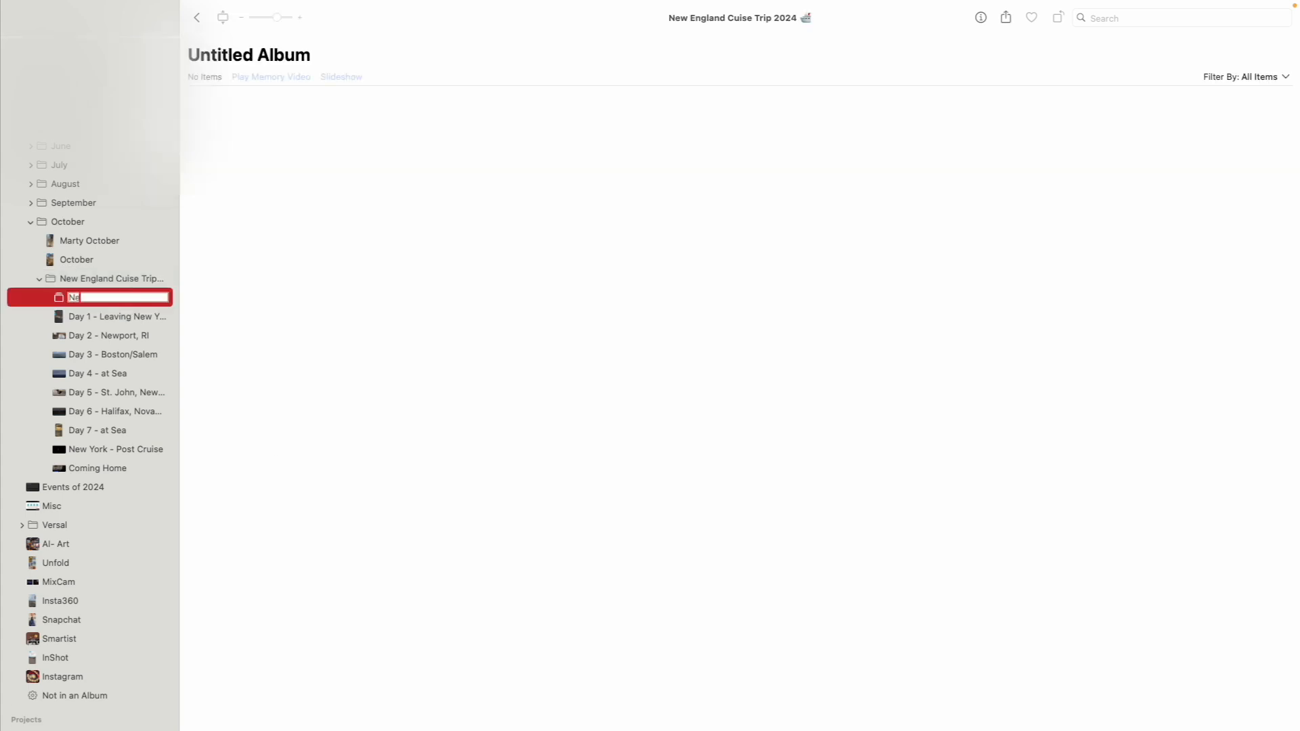
type("Travel Day")
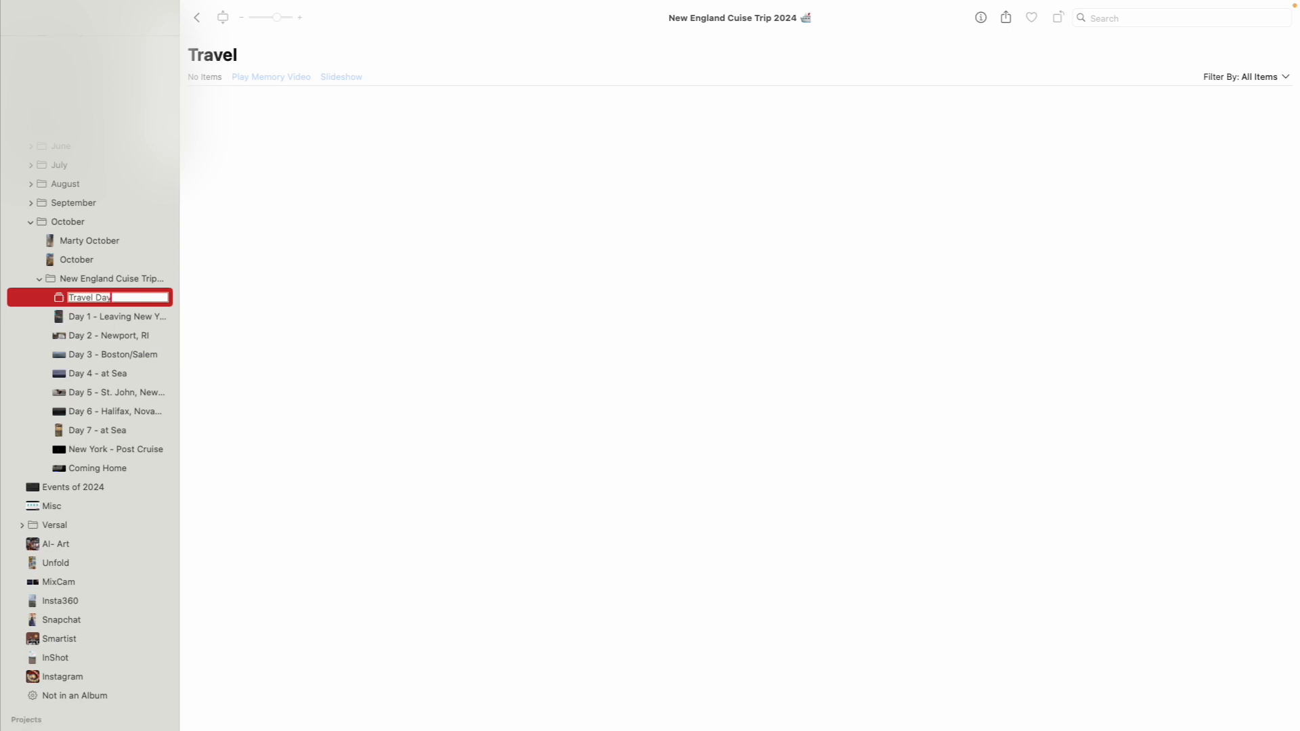
type(" - New York")
key("Return")
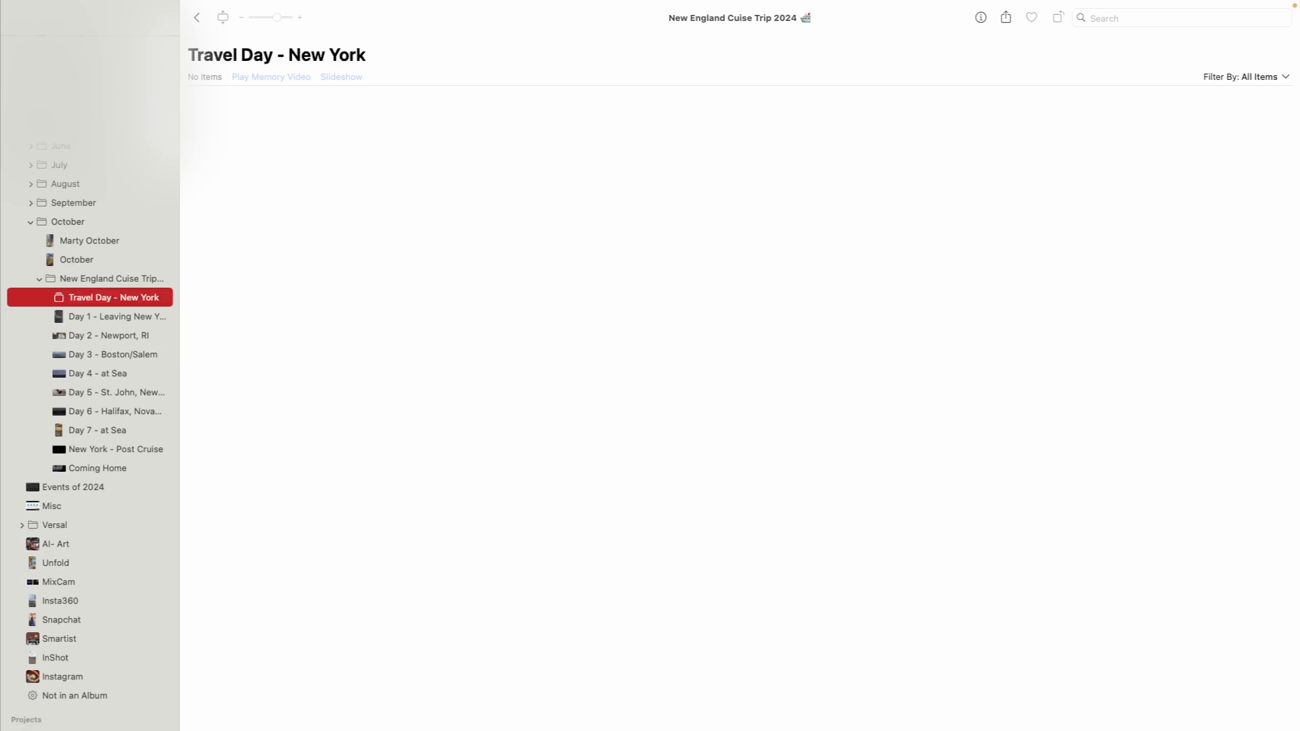
In the Not in an Album smart album, select IMG_0698.MOV back through IMG_0646.MOV and add them to the Travel Day - New York album.
scroll(100, 372, "down", 1)
left_click(97, 679)
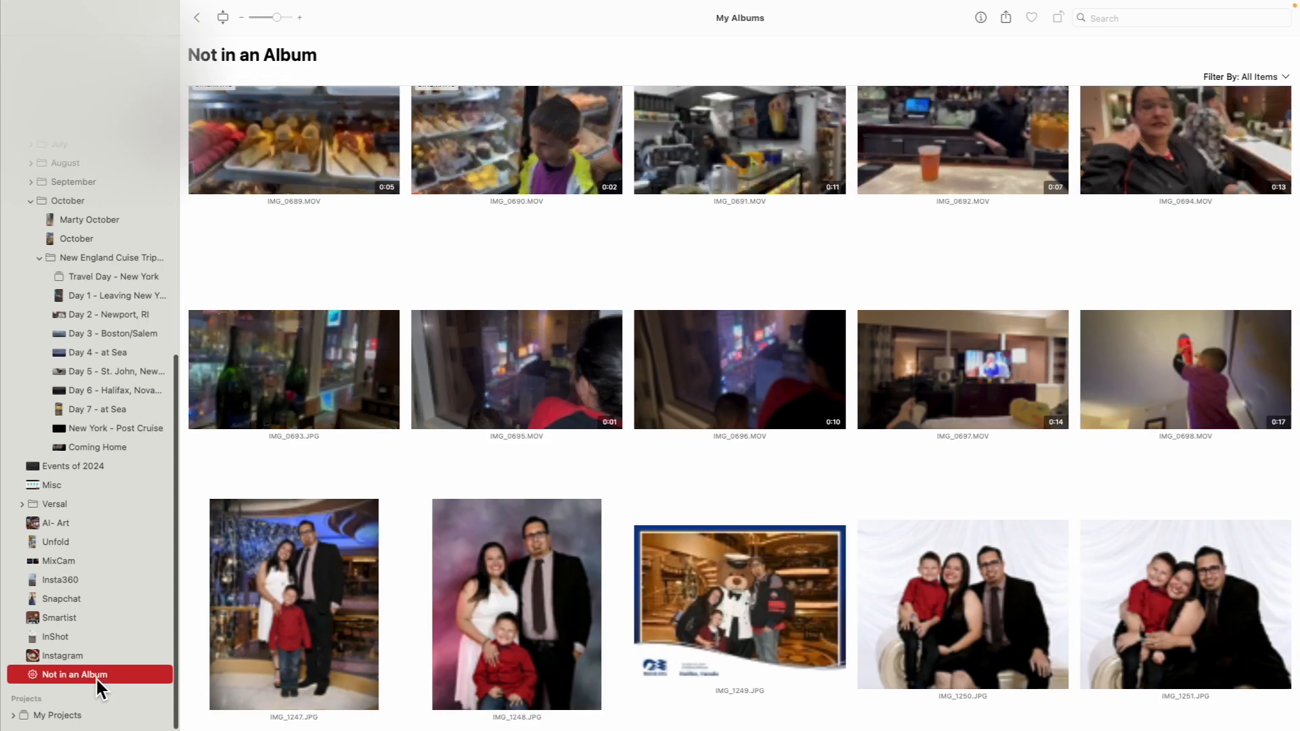
scroll(512, 422, "up", 1)
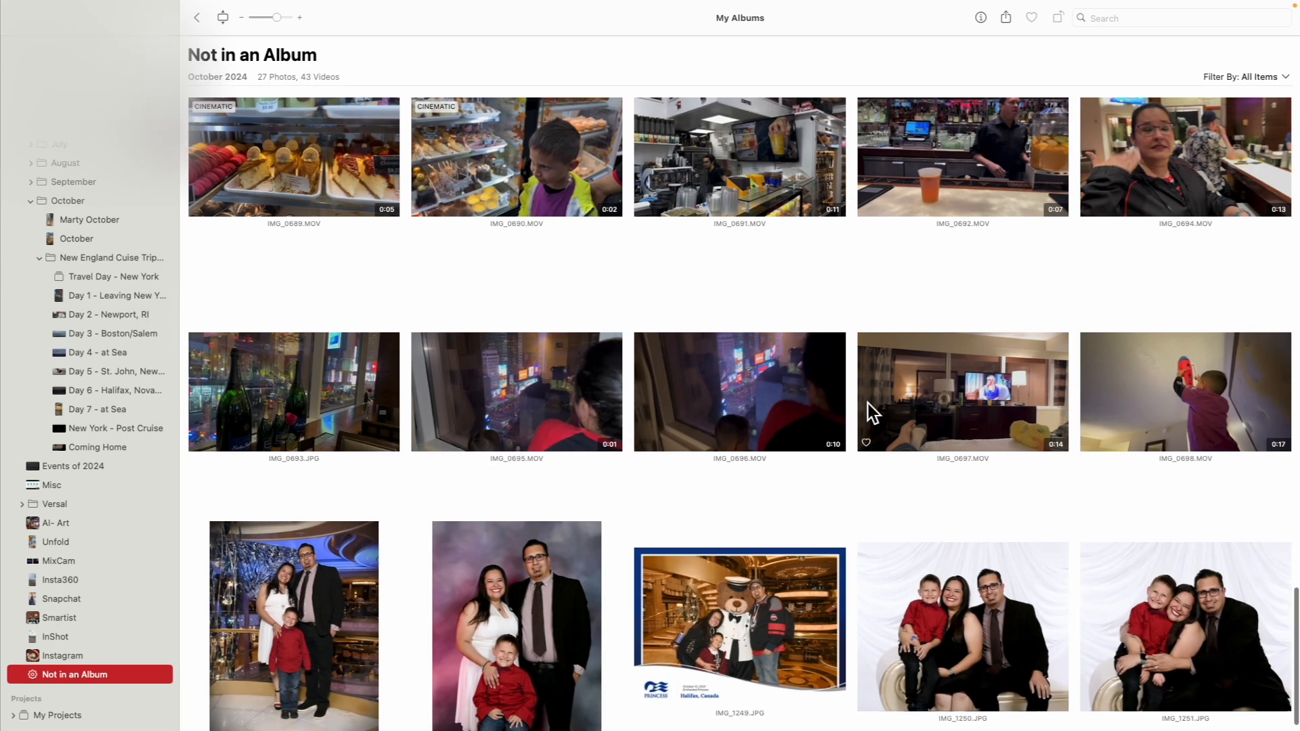
left_click(1140, 420)
scroll(1144, 424, "up", 15)
scroll(1145, 424, "up", 15)
scroll(1145, 424, "down", 7)
scroll(1145, 424, "up", 2)
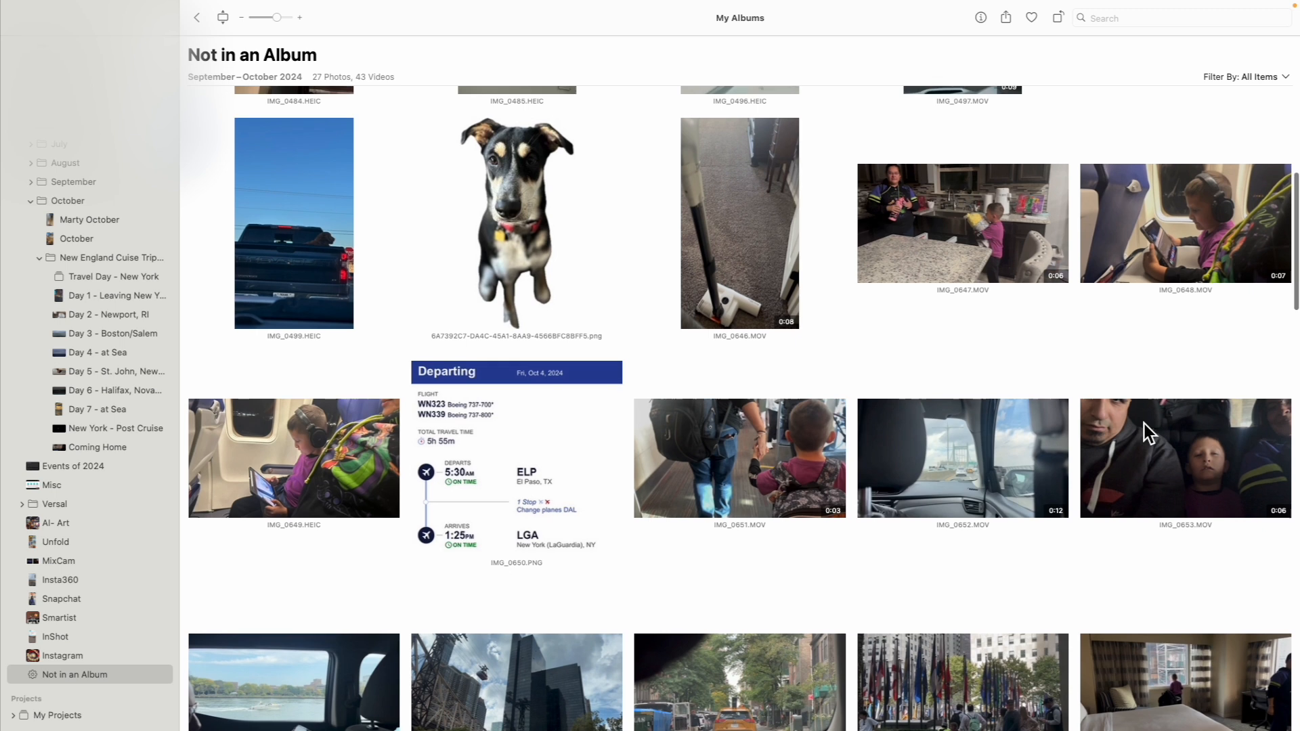
left_click(751, 248, "shift")
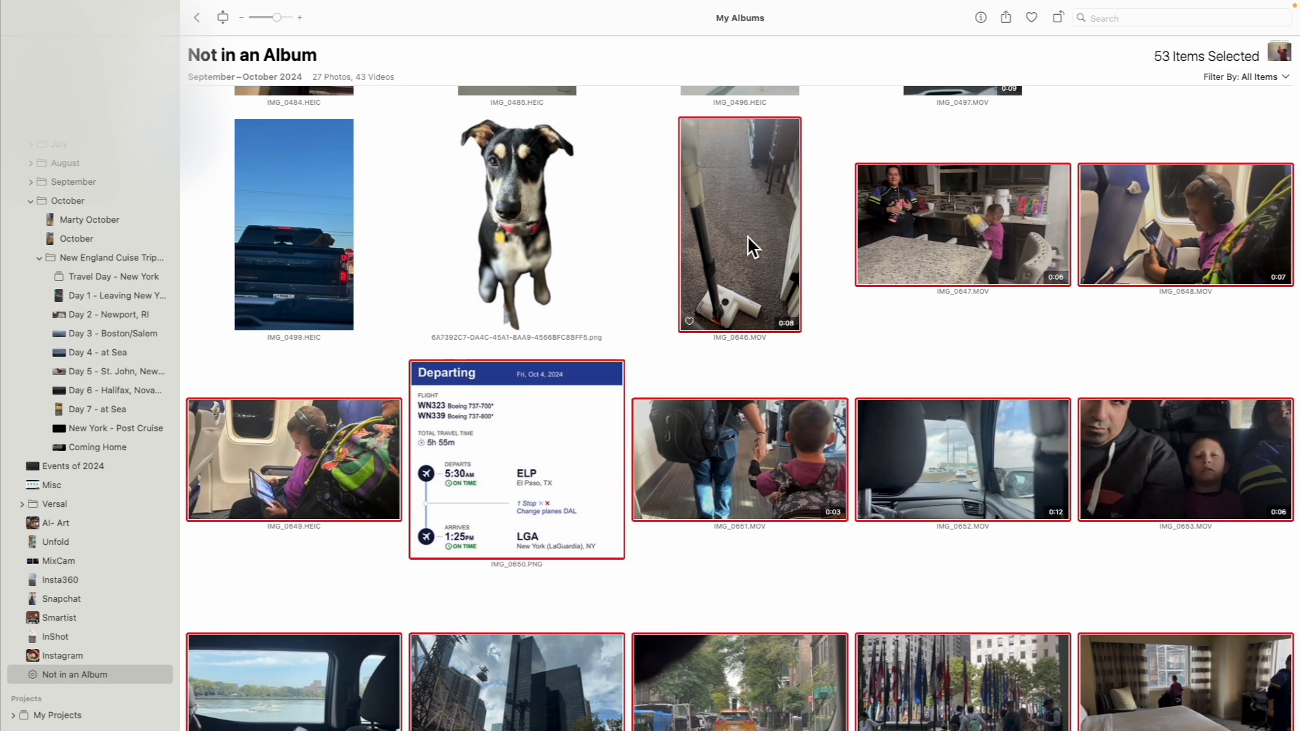
left_click_drag(728, 238, 131, 279)
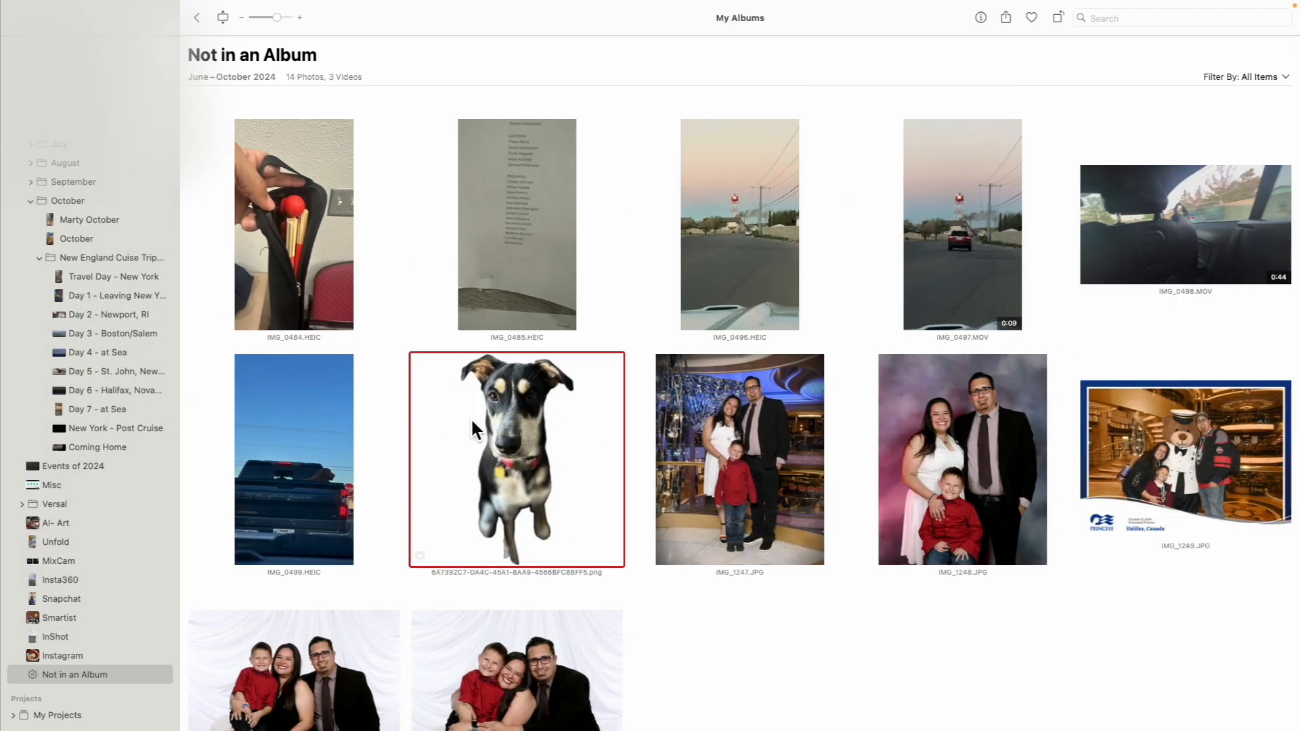
Examine the remaining family portraits and the Day 5 - St. John, New Brunswick album, including IMG_1034.MOV, to match the portraits to a day.
scroll(739, 407, "down", 3)
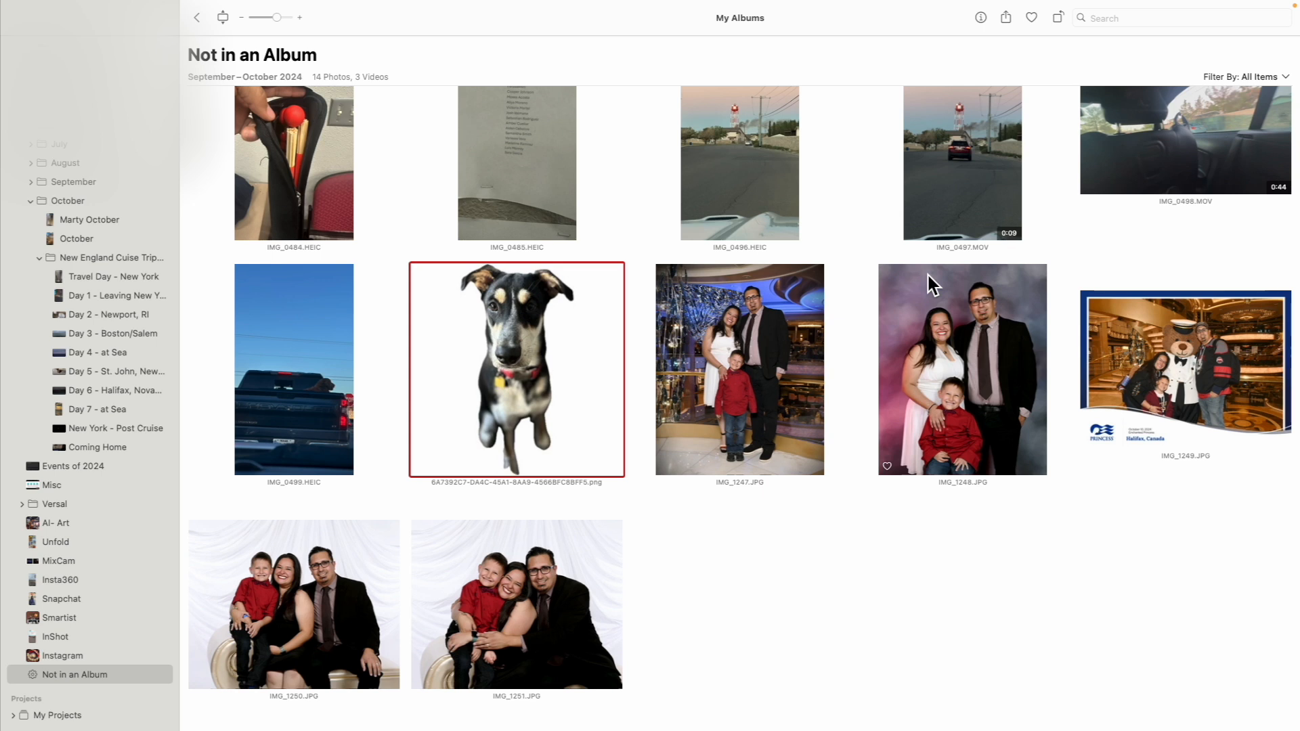
scroll(929, 275, "down", 1)
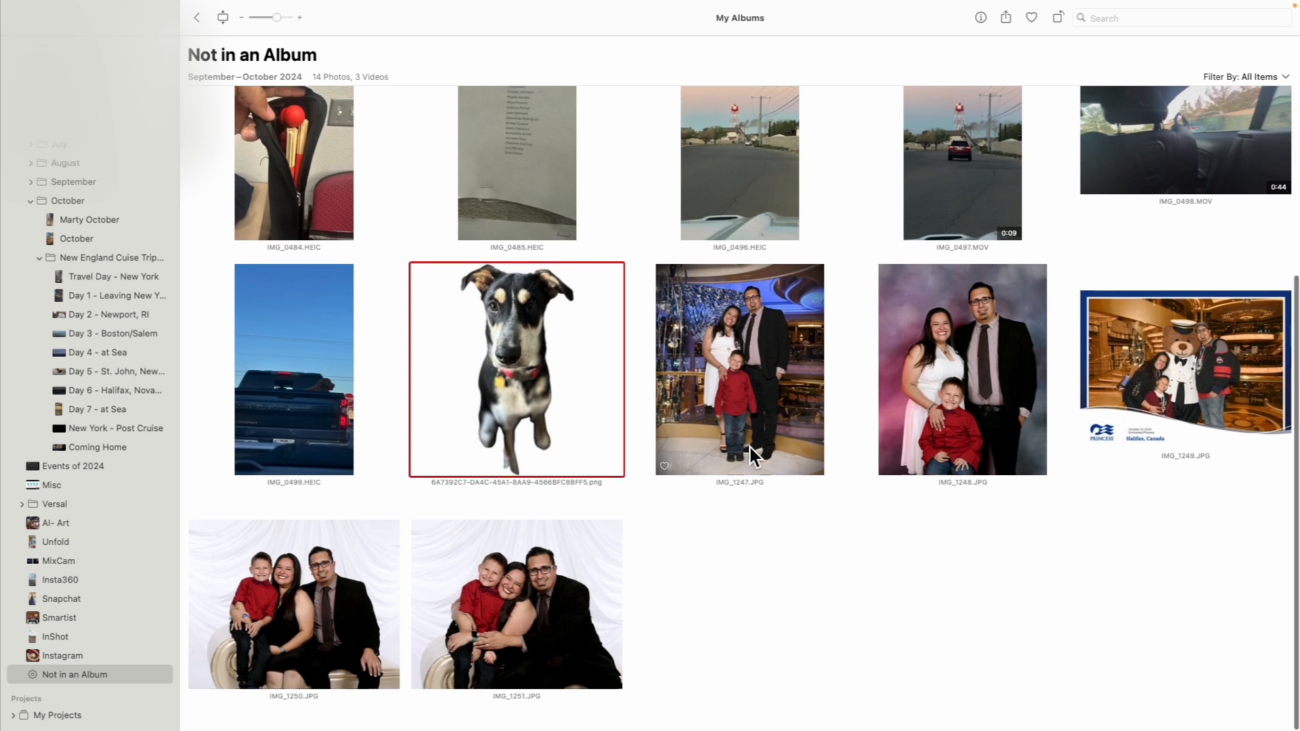
left_click(120, 375)
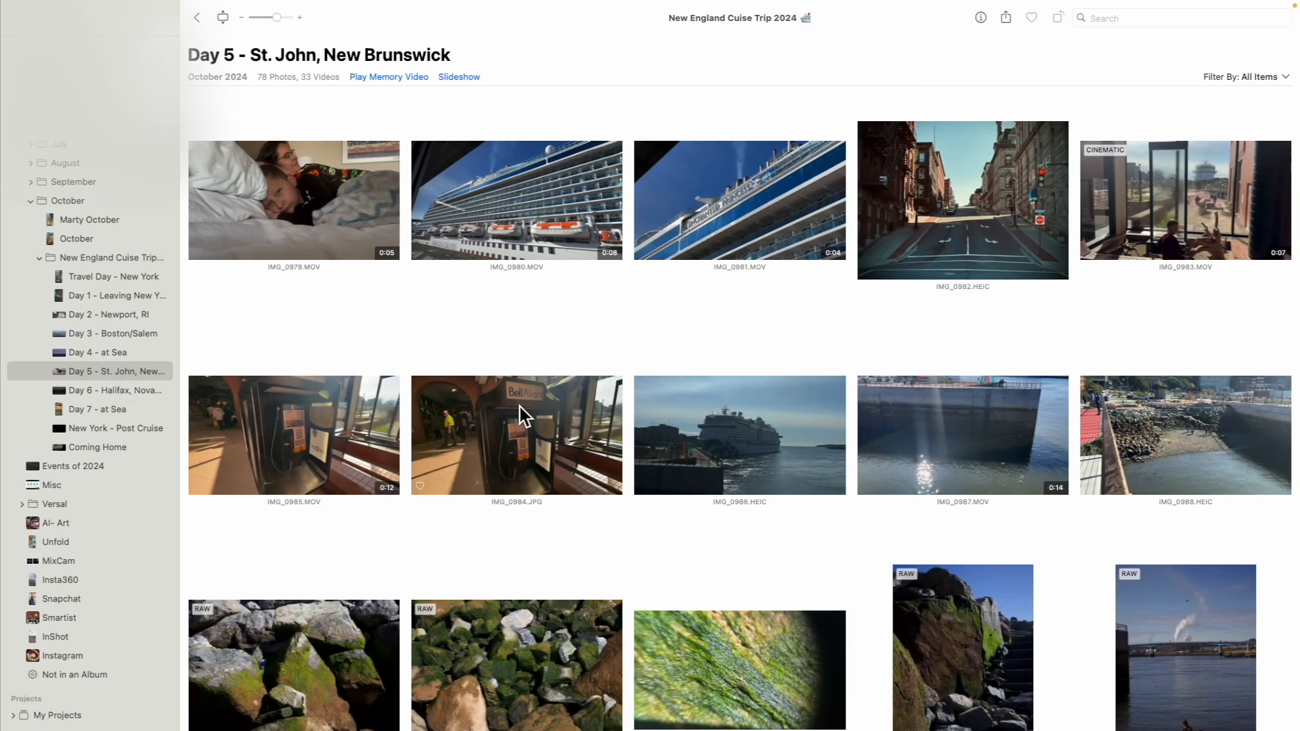
scroll(520, 408, "down", 3)
scroll(520, 407, "down", 20)
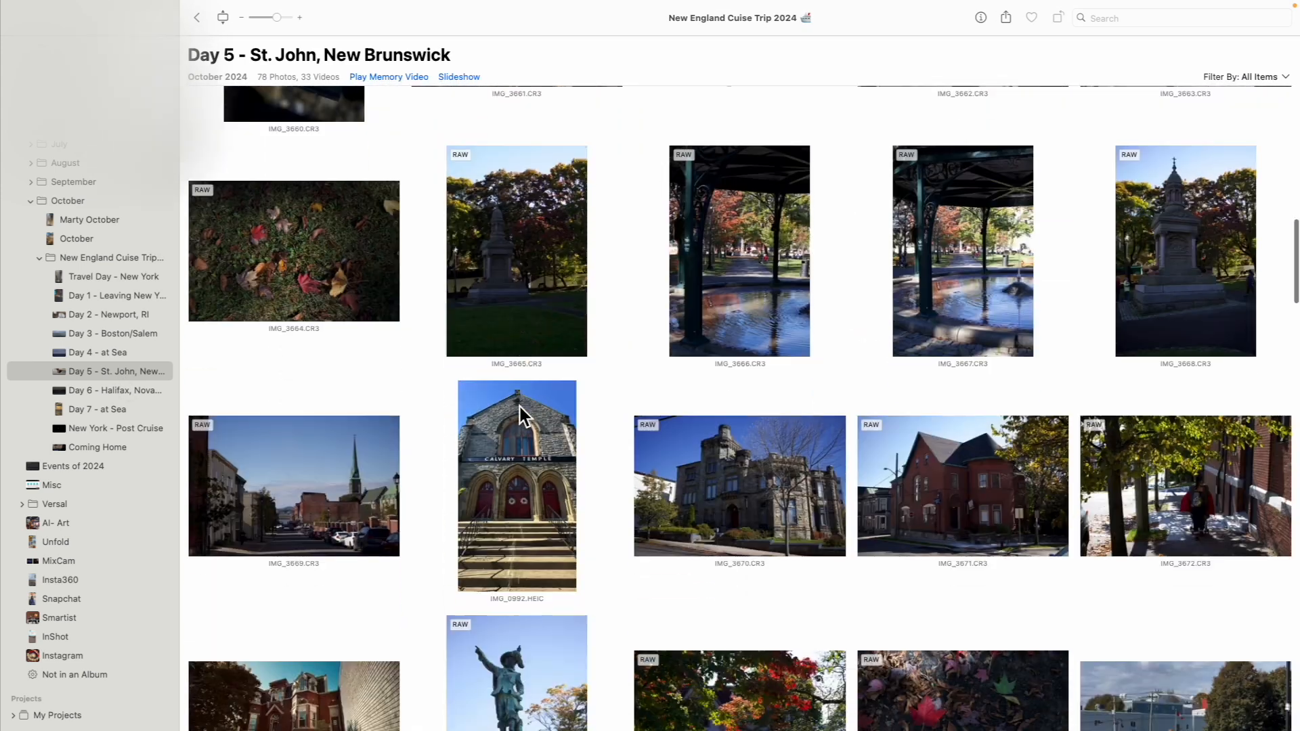
scroll(520, 407, "down", 20)
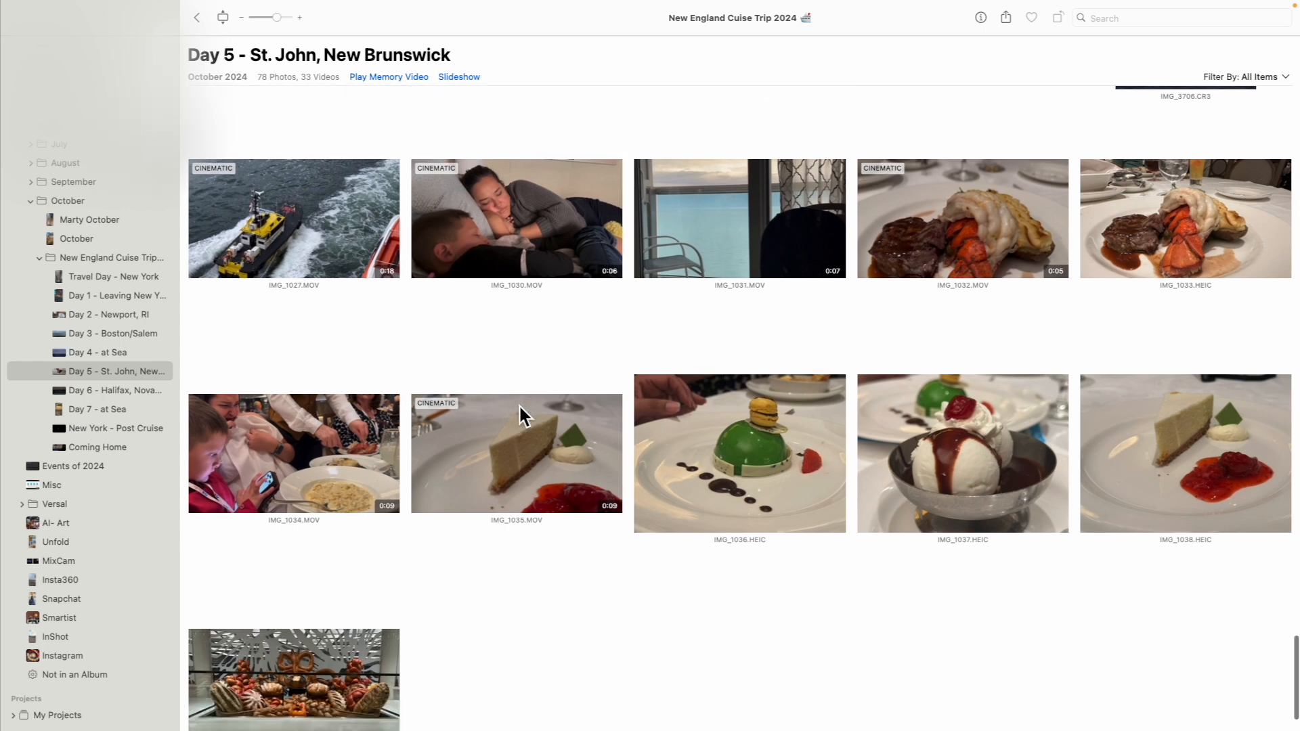
double_click(247, 460)
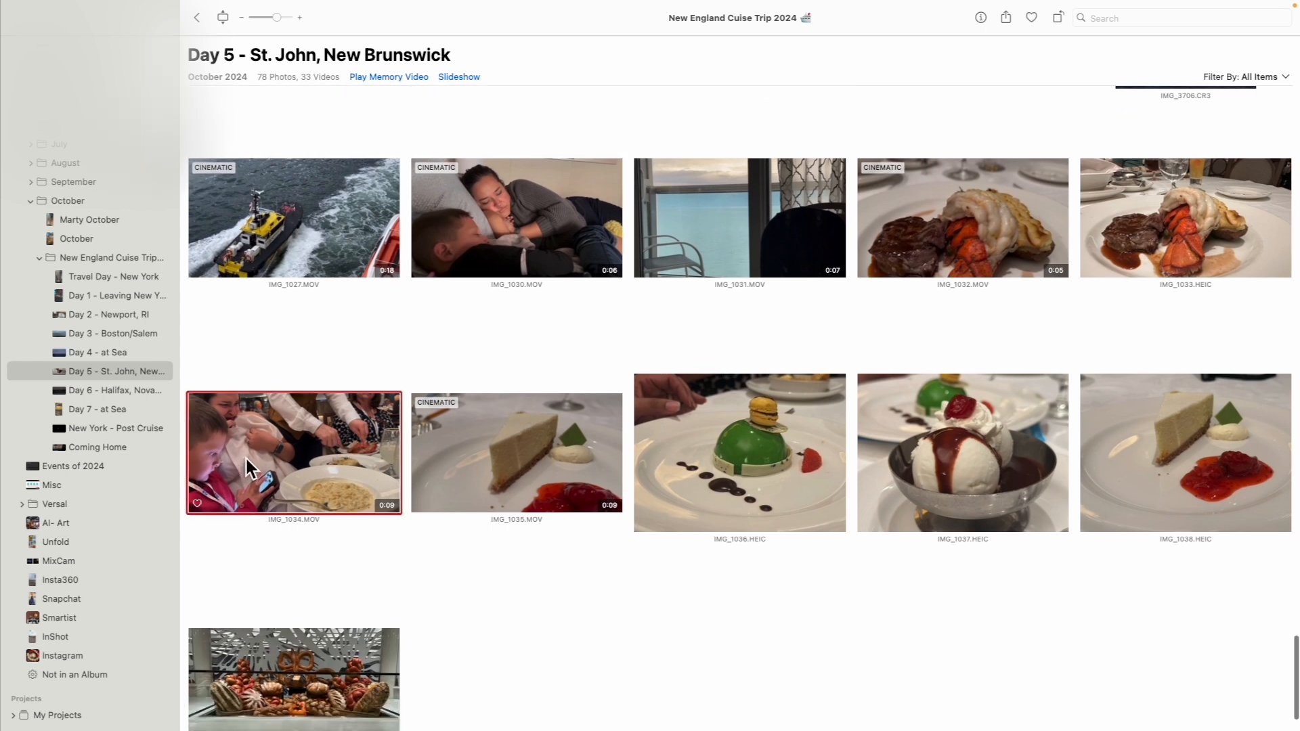
key("Escape")
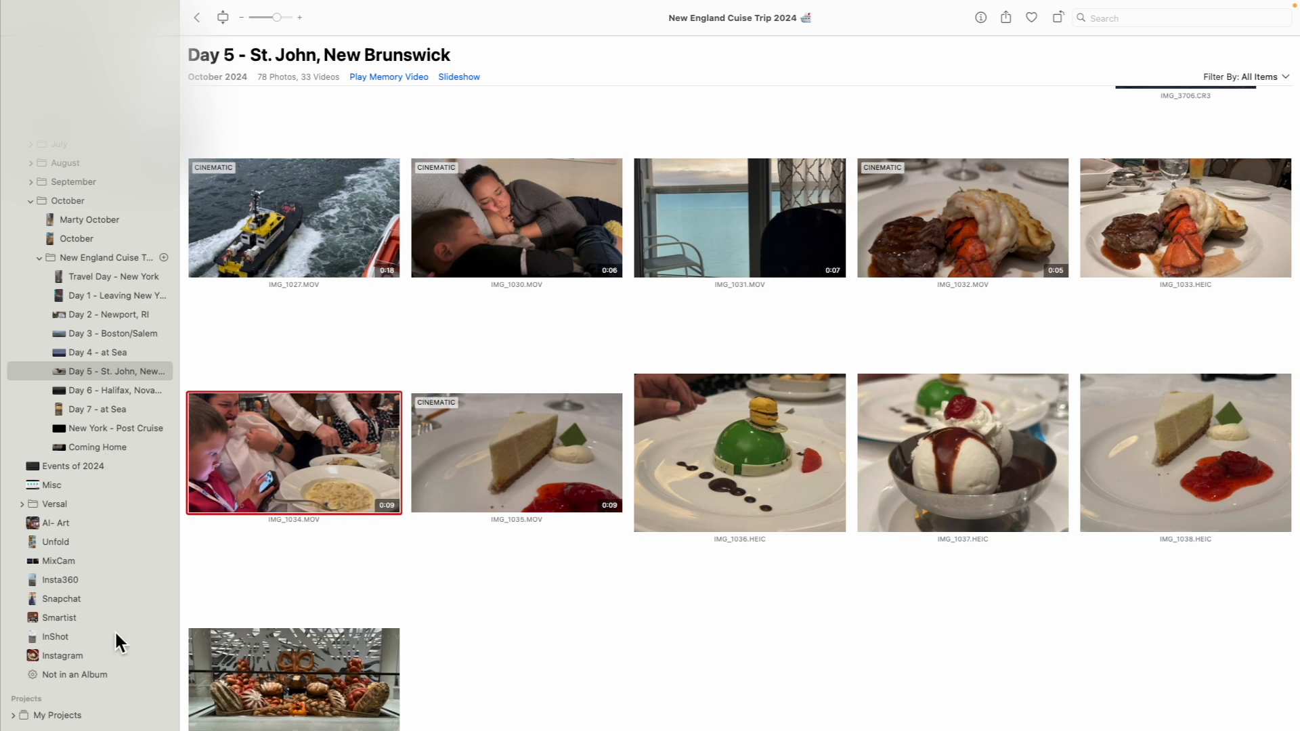
Add IMG_1247.JPG and IMG_1248.JPG from the Not in an Album smart album to the Day 5 - St. John, New Brunswick album.
left_click(105, 676)
left_click(930, 375)
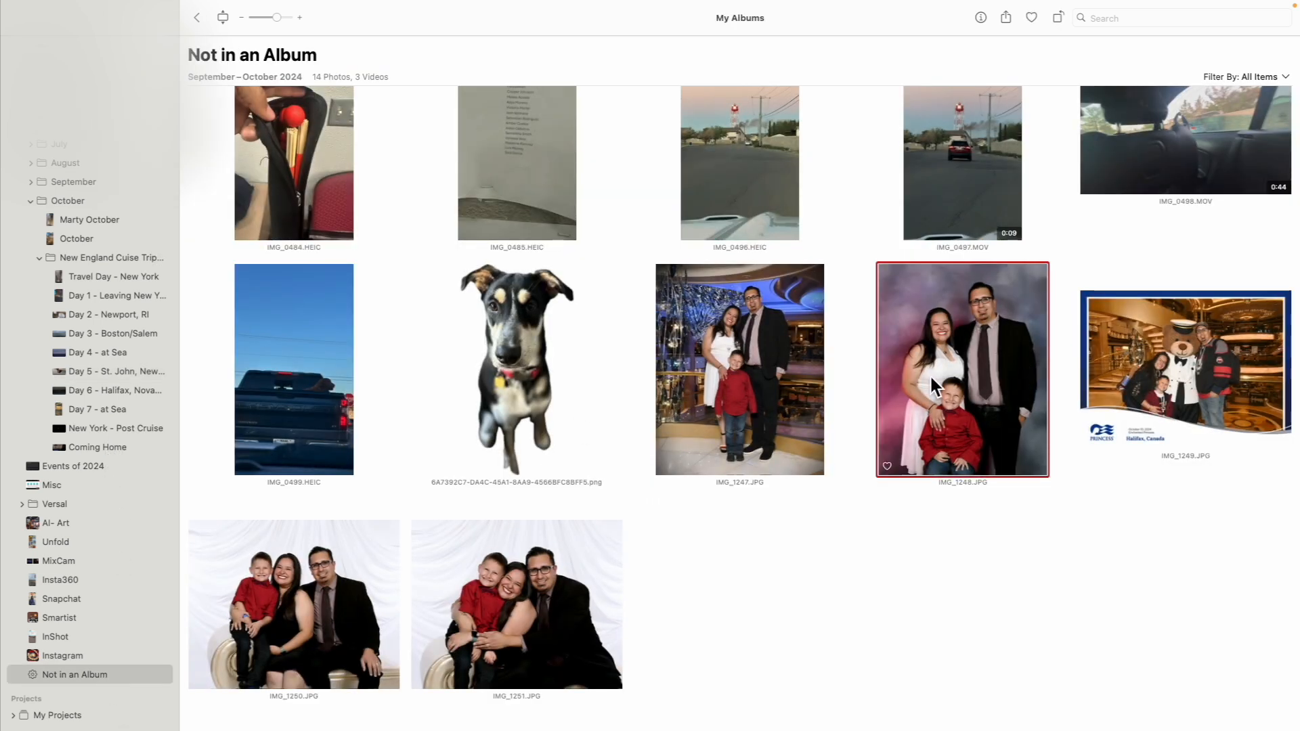
left_click(730, 376, "super")
left_click_drag(730, 374, 146, 377)
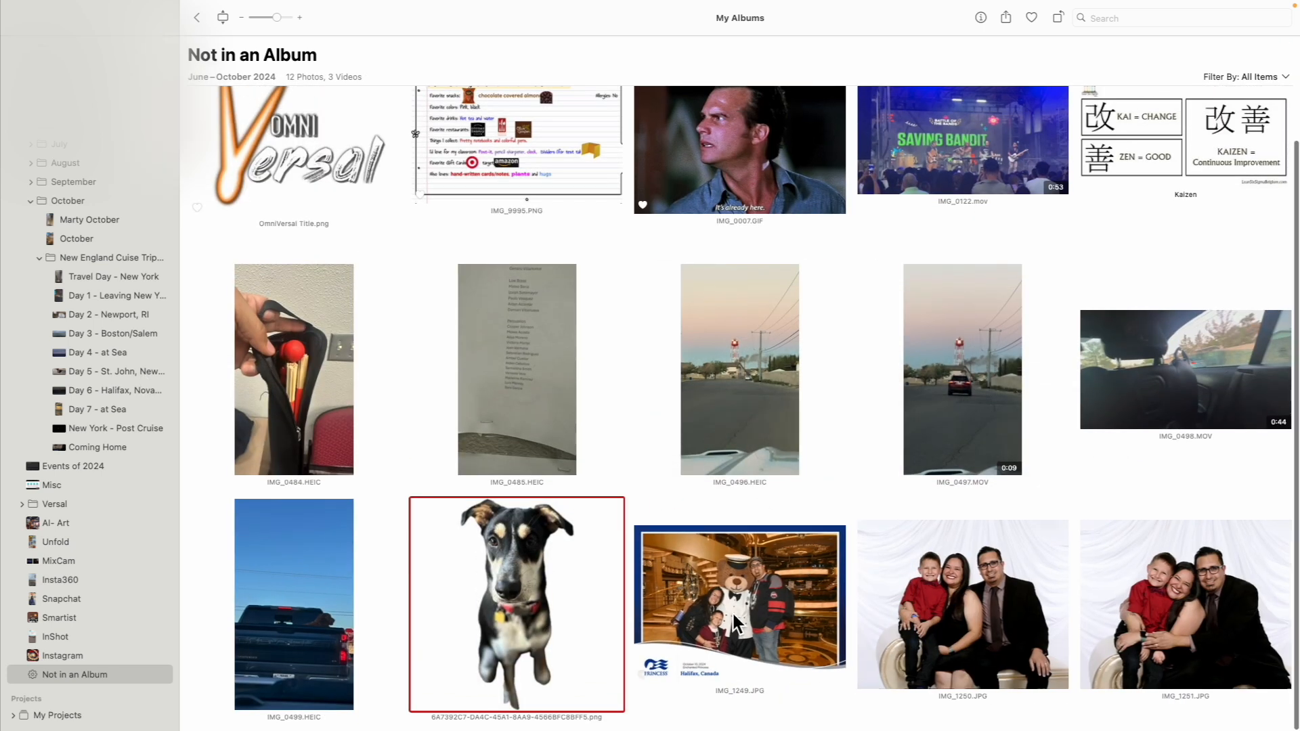
Add IMG_1249.JPG to the Day 6 - Halifax album, and IMG_1250.JPG and IMG_1251.JPG to the Day 2 - Newport, RI album.
left_click(734, 615)
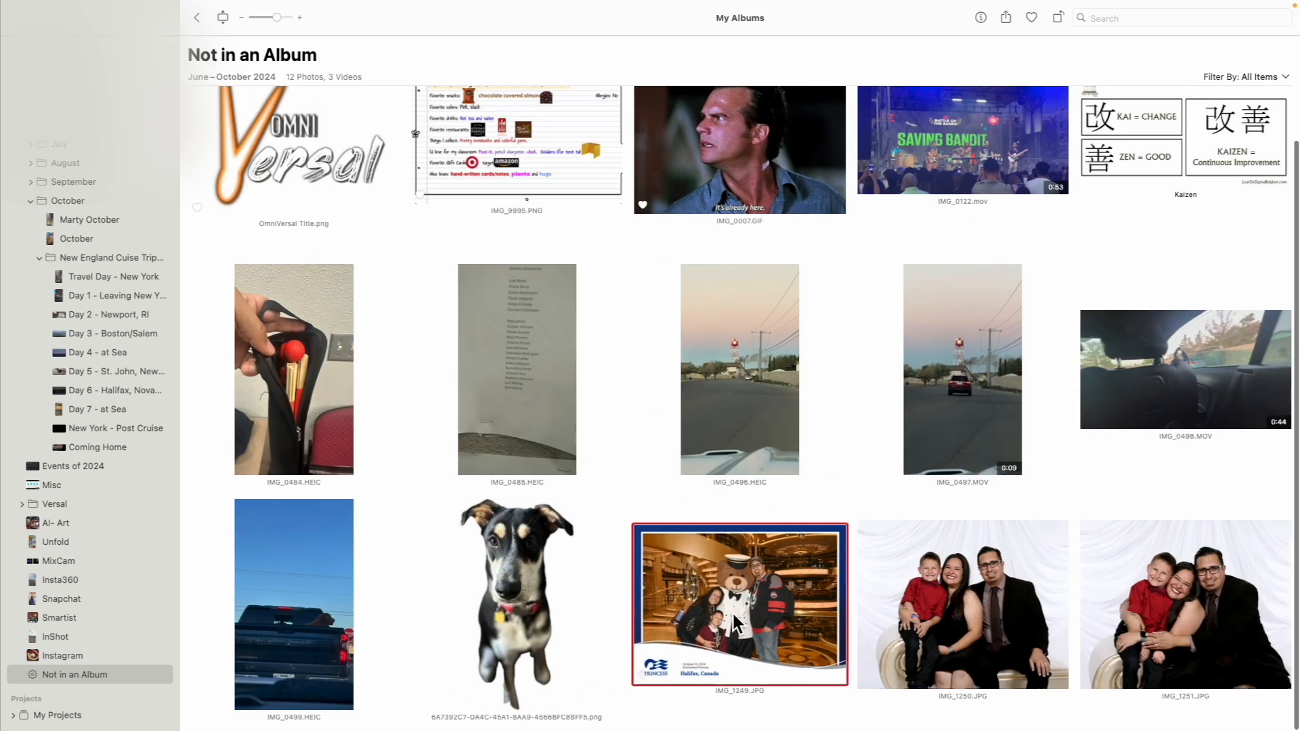
left_click_drag(728, 607, 161, 393)
left_click(736, 599)
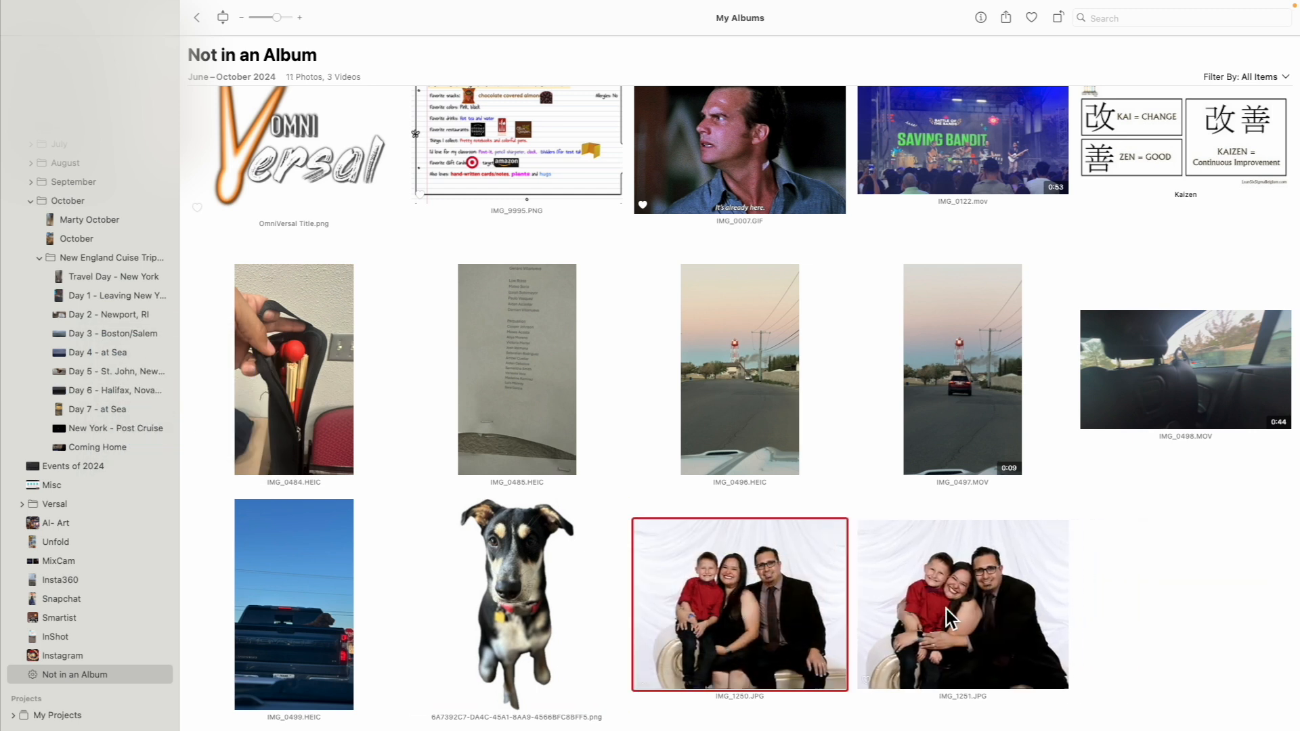
left_click(957, 611, "super")
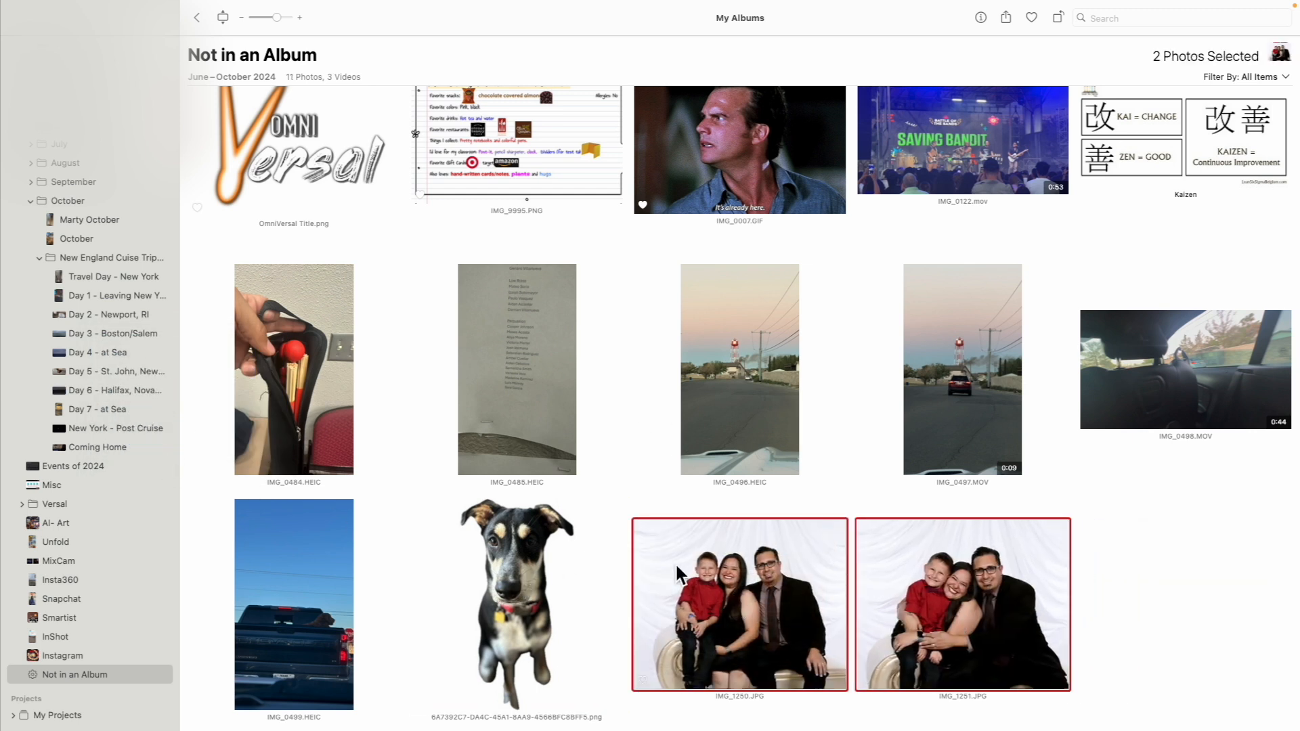
left_click_drag(741, 591, 116, 316)
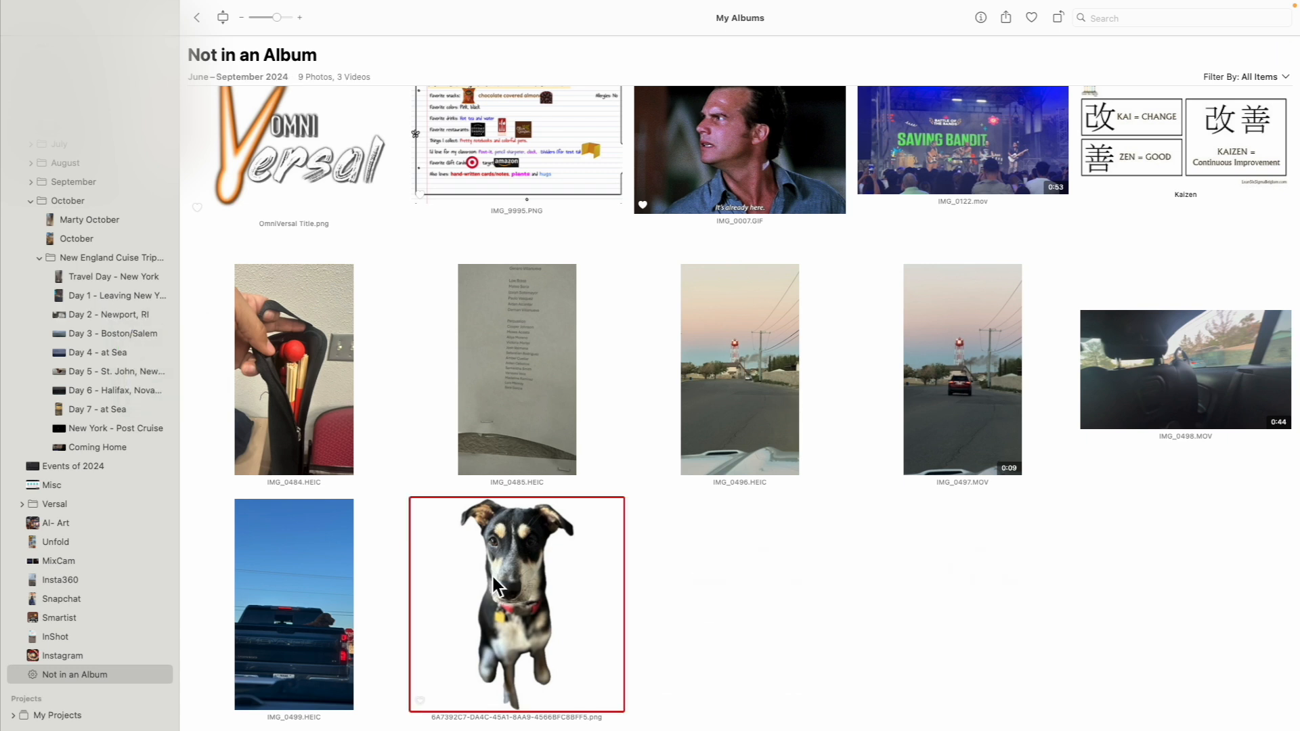
Review the cruise trip albums in order, from Travel Day - New York through Day 7 - at Sea to New York - Post Cruise.
left_click(125, 277)
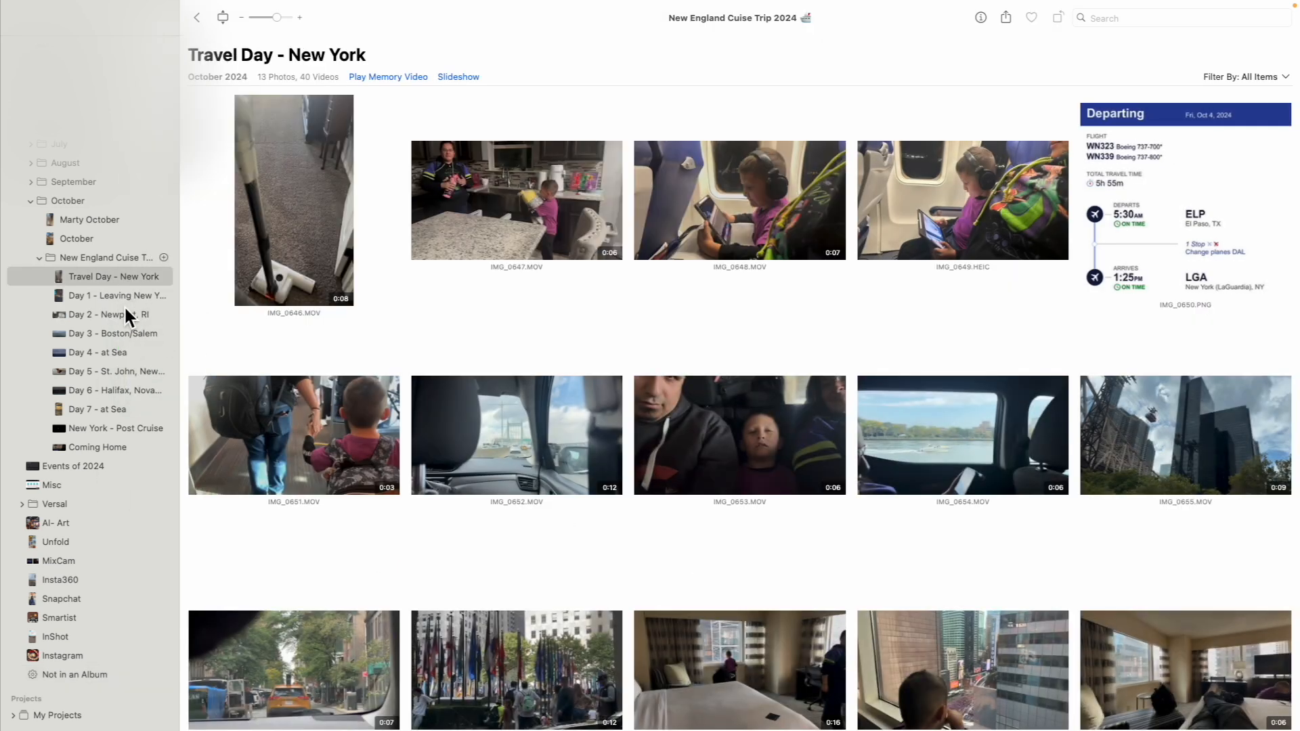
left_click(119, 300)
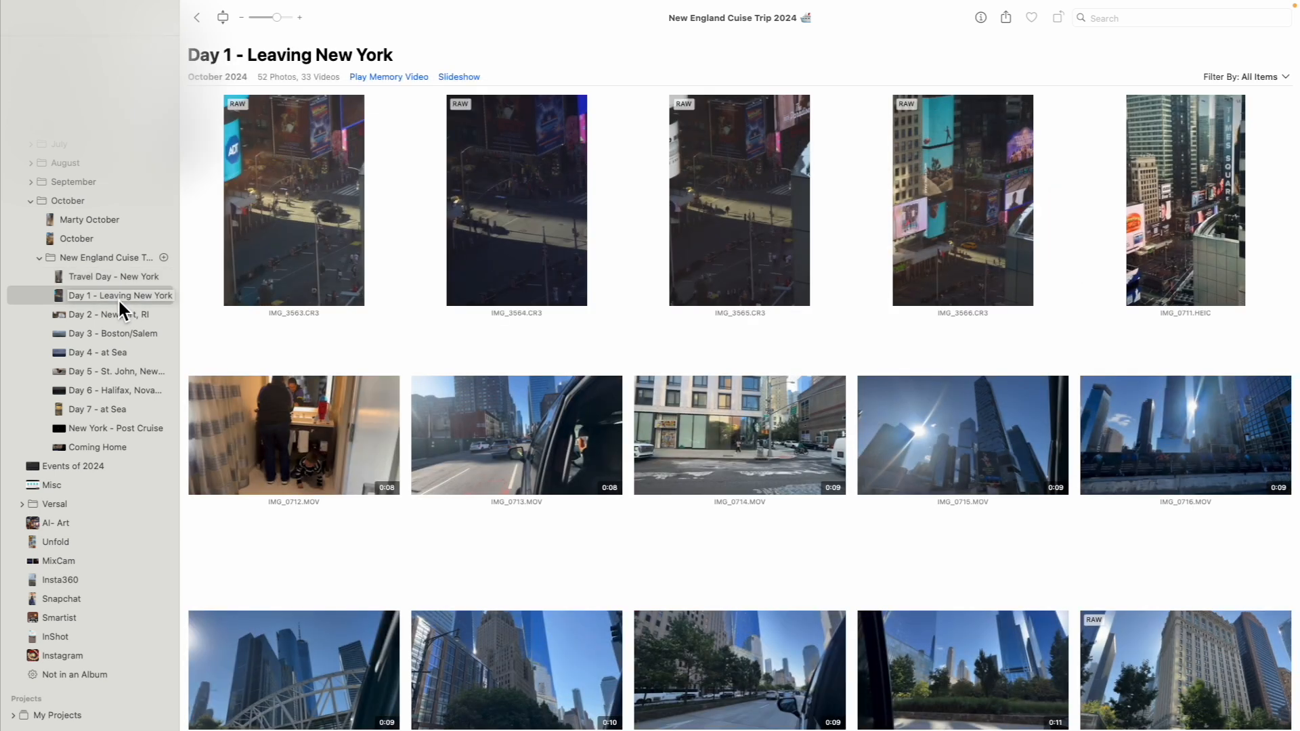
left_click(115, 317)
left_click(124, 336)
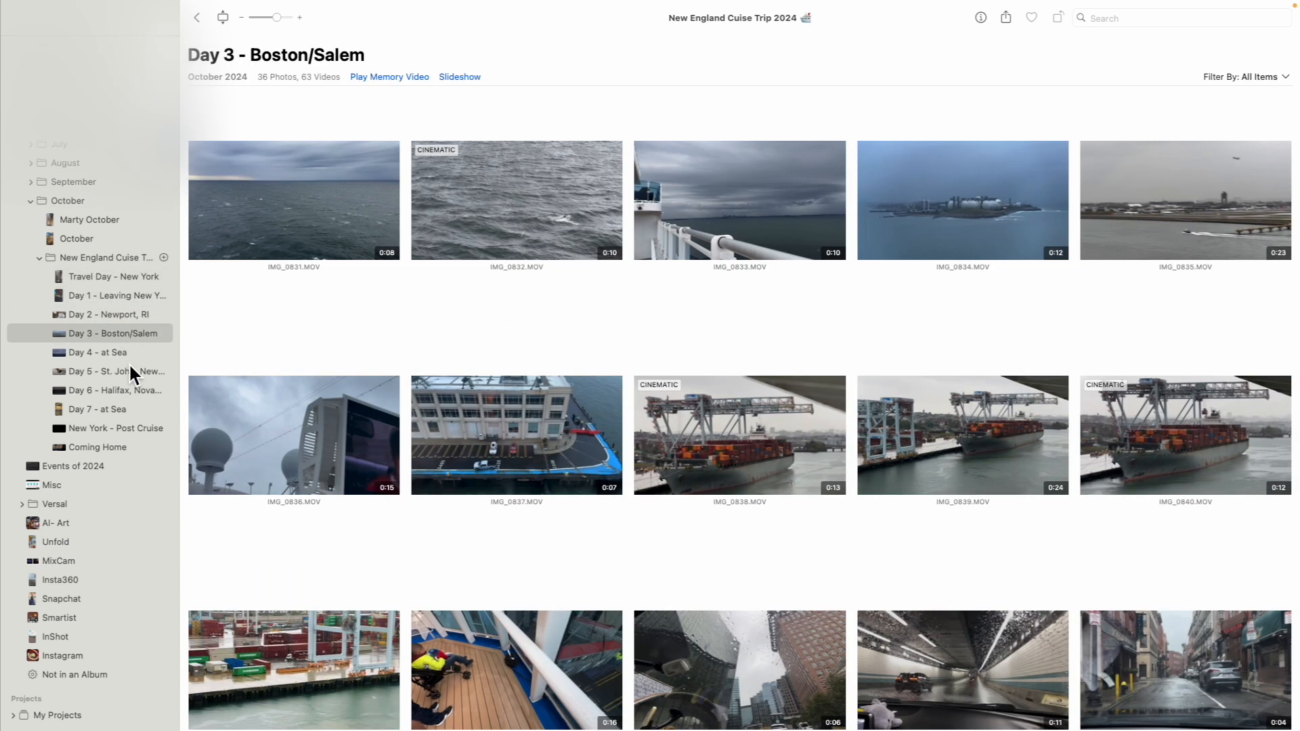
left_click(116, 355)
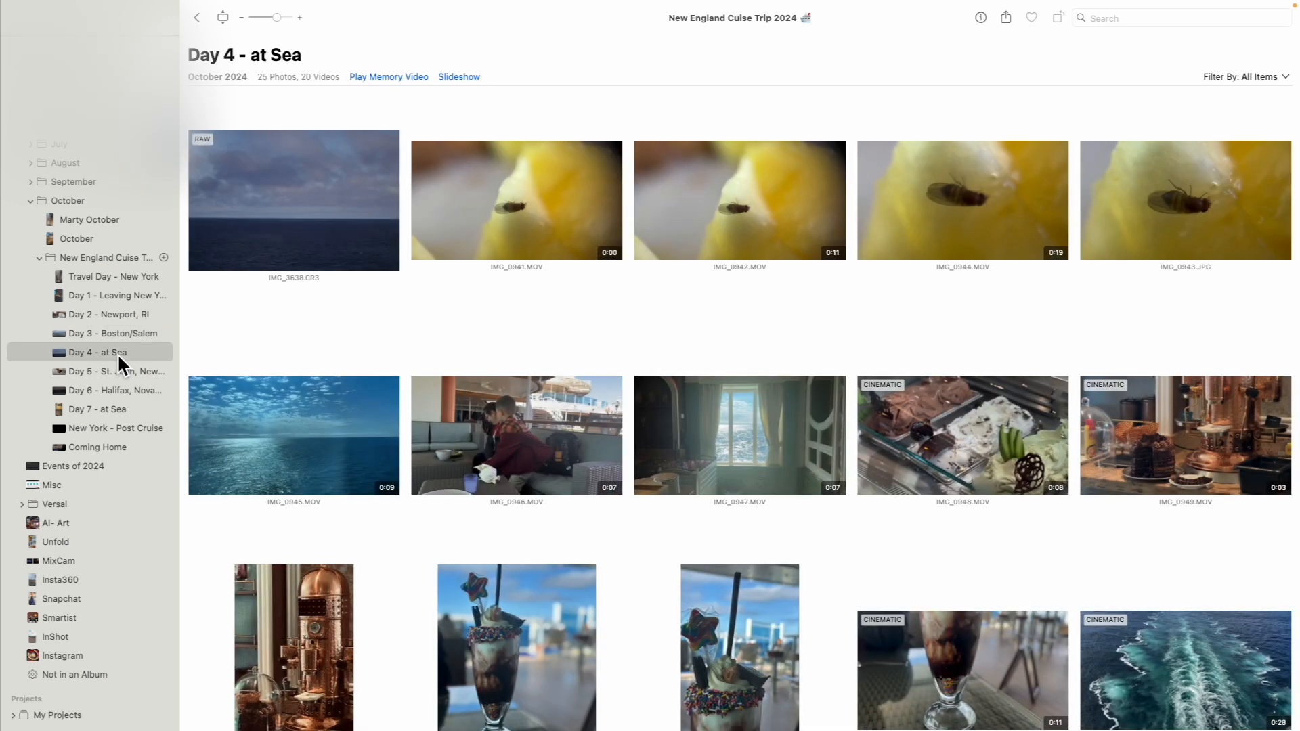
left_click(117, 373)
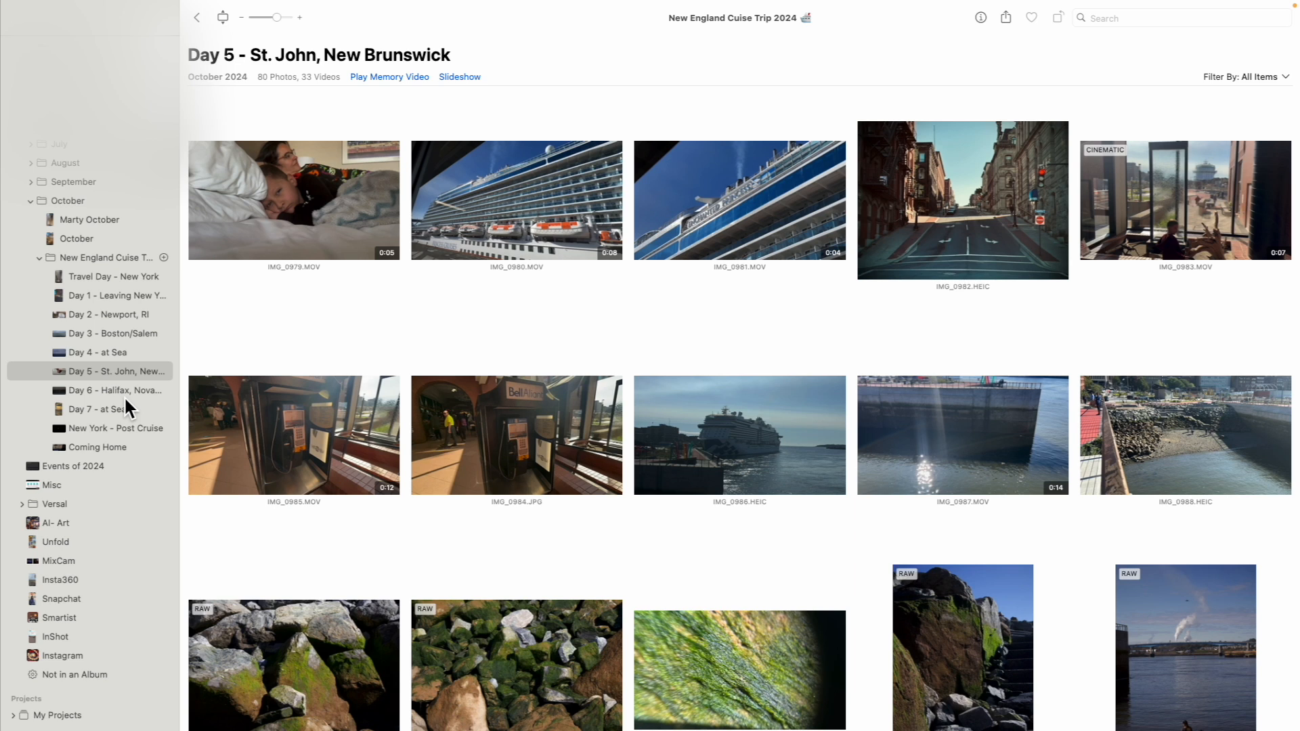
left_click(123, 392)
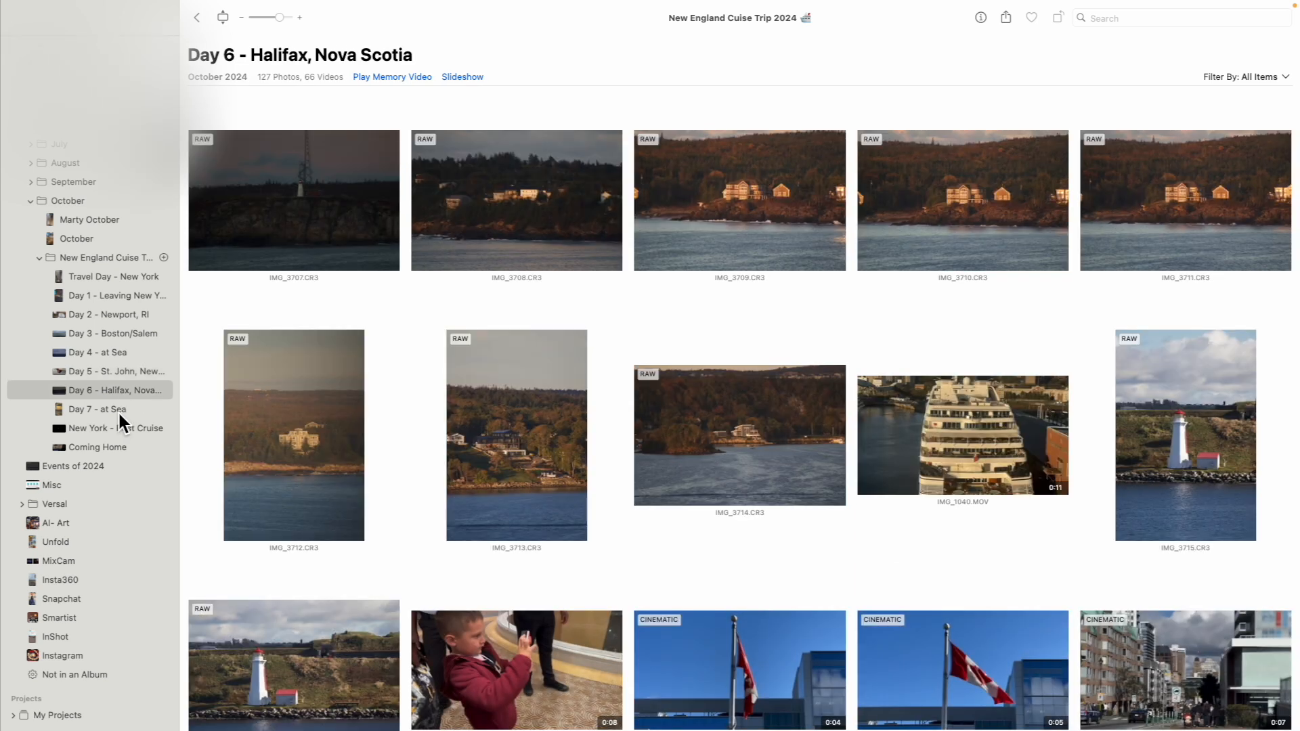
left_click(118, 410)
left_click(116, 430)
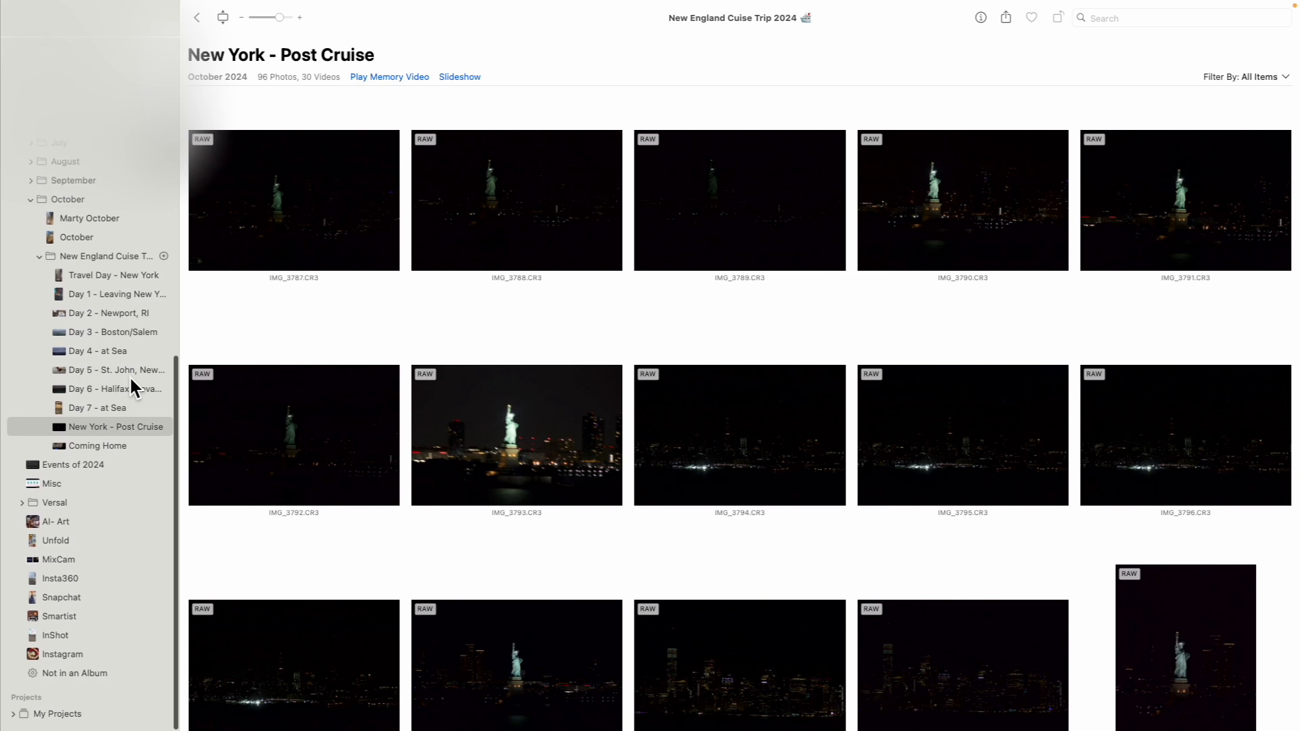
Look through the New York - Post Cruise album, from the night Statue of Liberty shots to the Central Park photos, and return to its beginning.
scroll(130, 386, "up", 1)
scroll(132, 387, "down", 1)
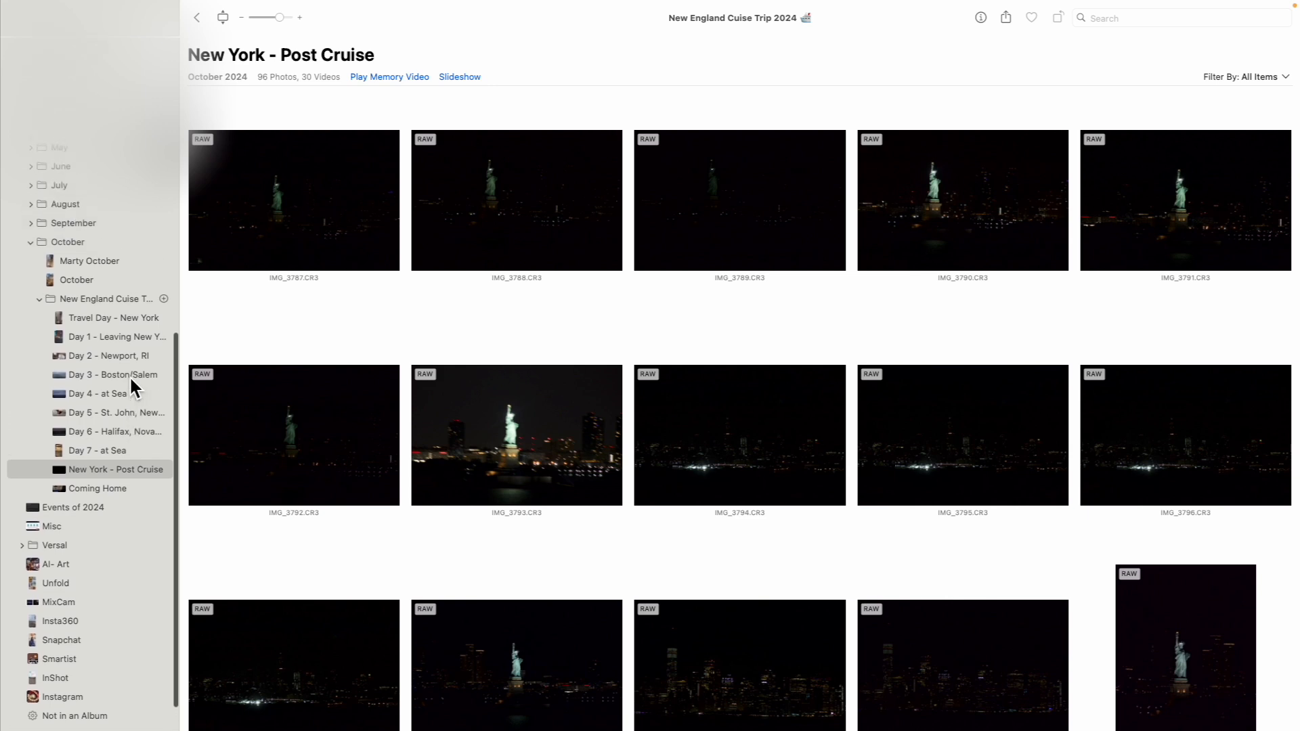
scroll(448, 375, "down", 1)
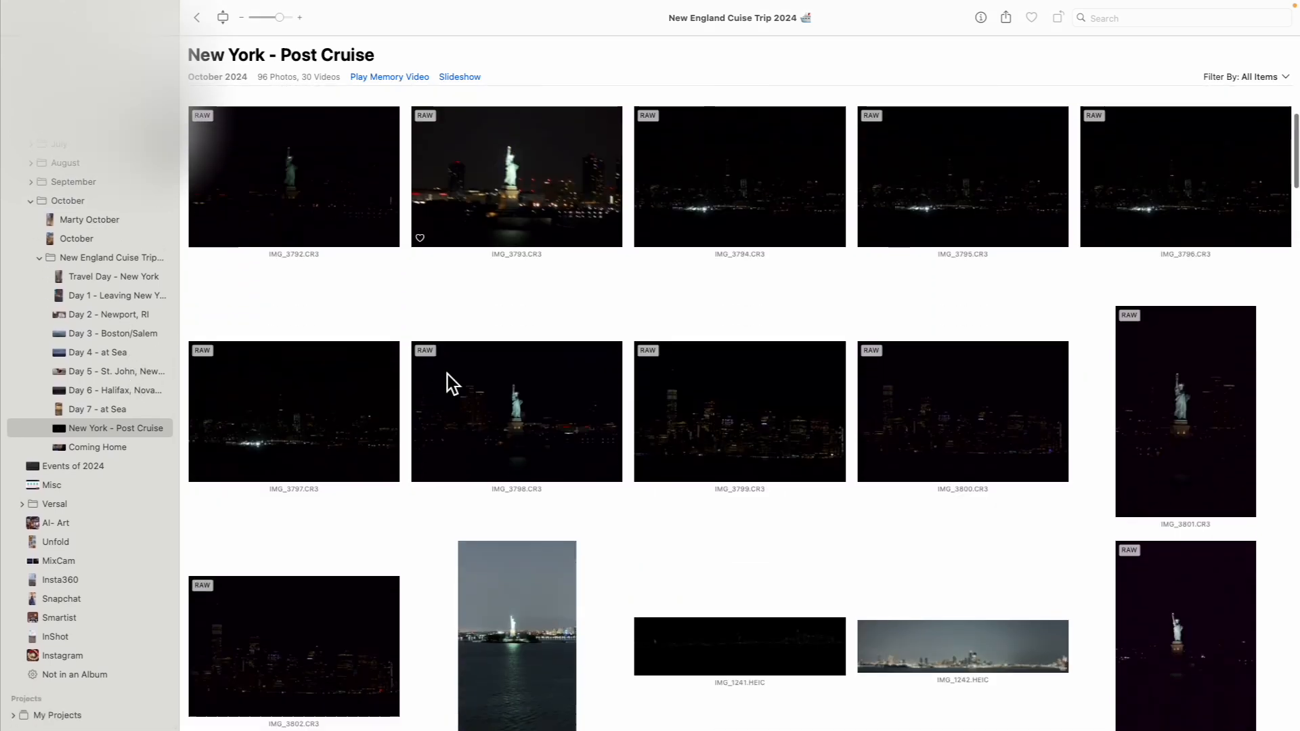
scroll(449, 376, "up", 1)
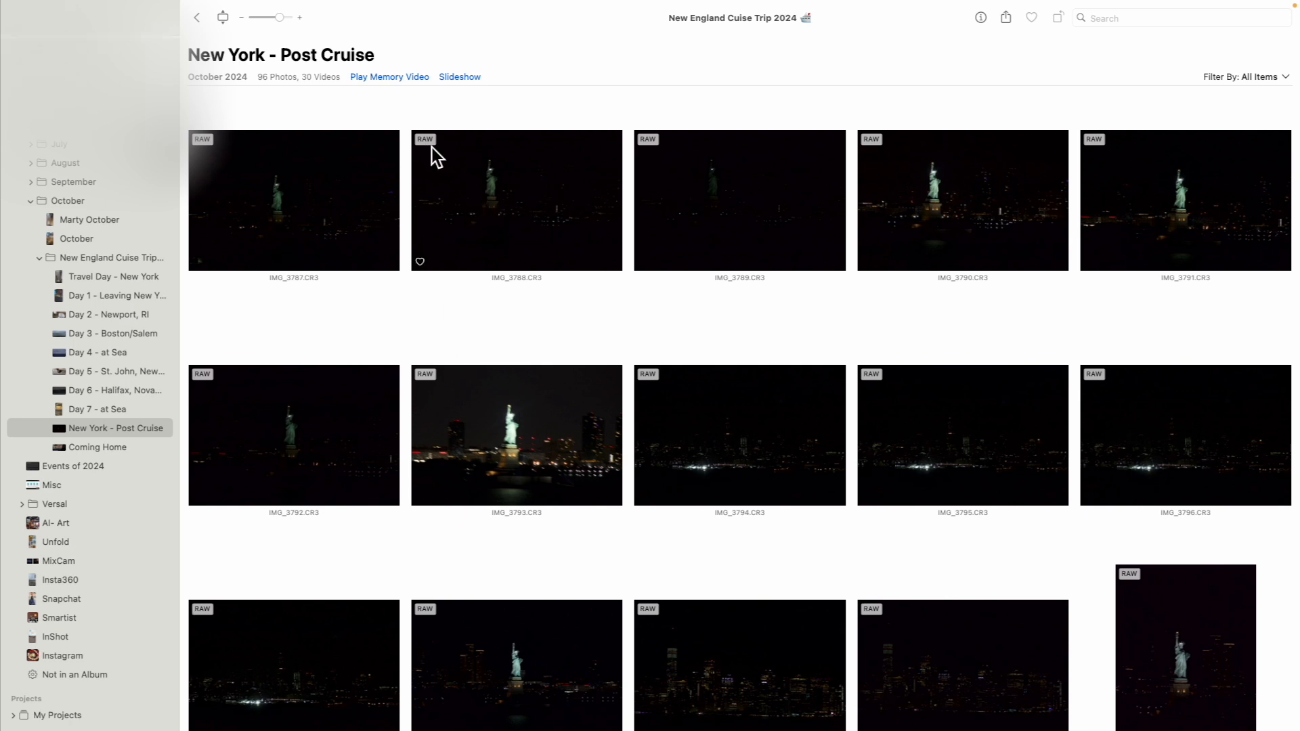
scroll(502, 226, "down", 5)
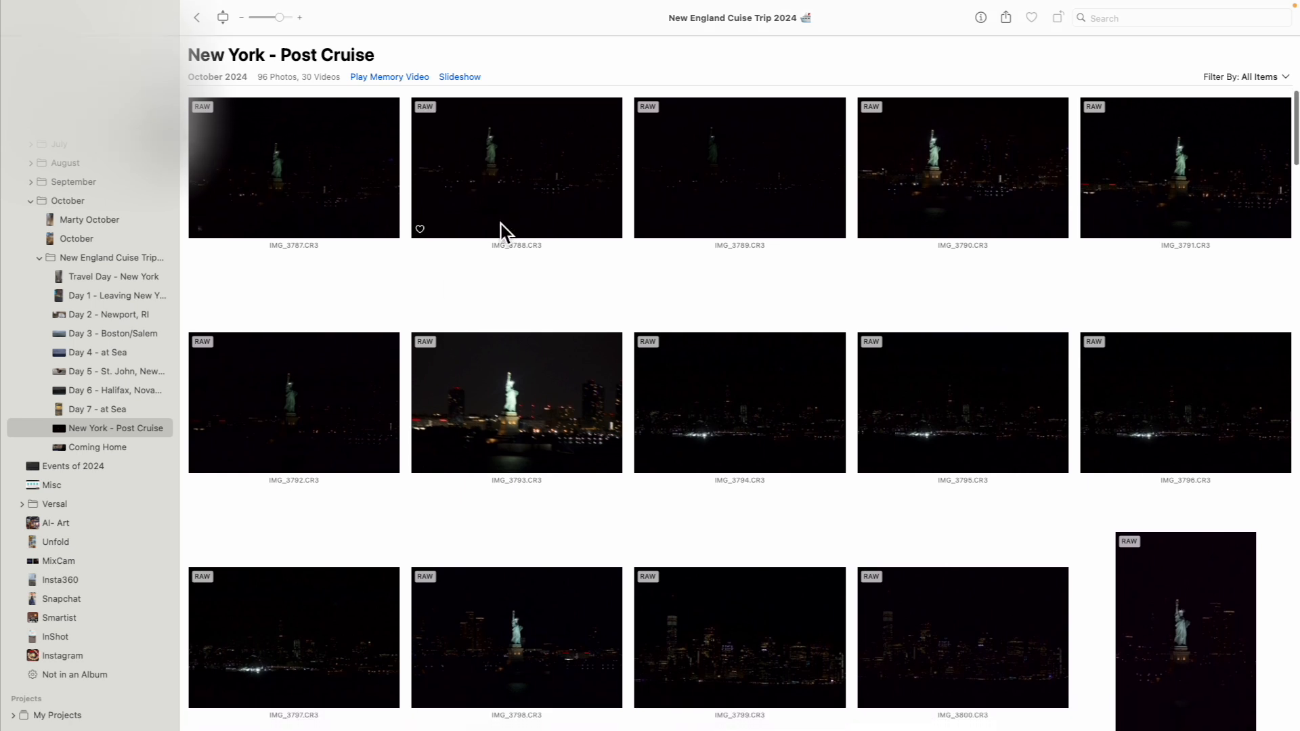
scroll(501, 227, "down", 5)
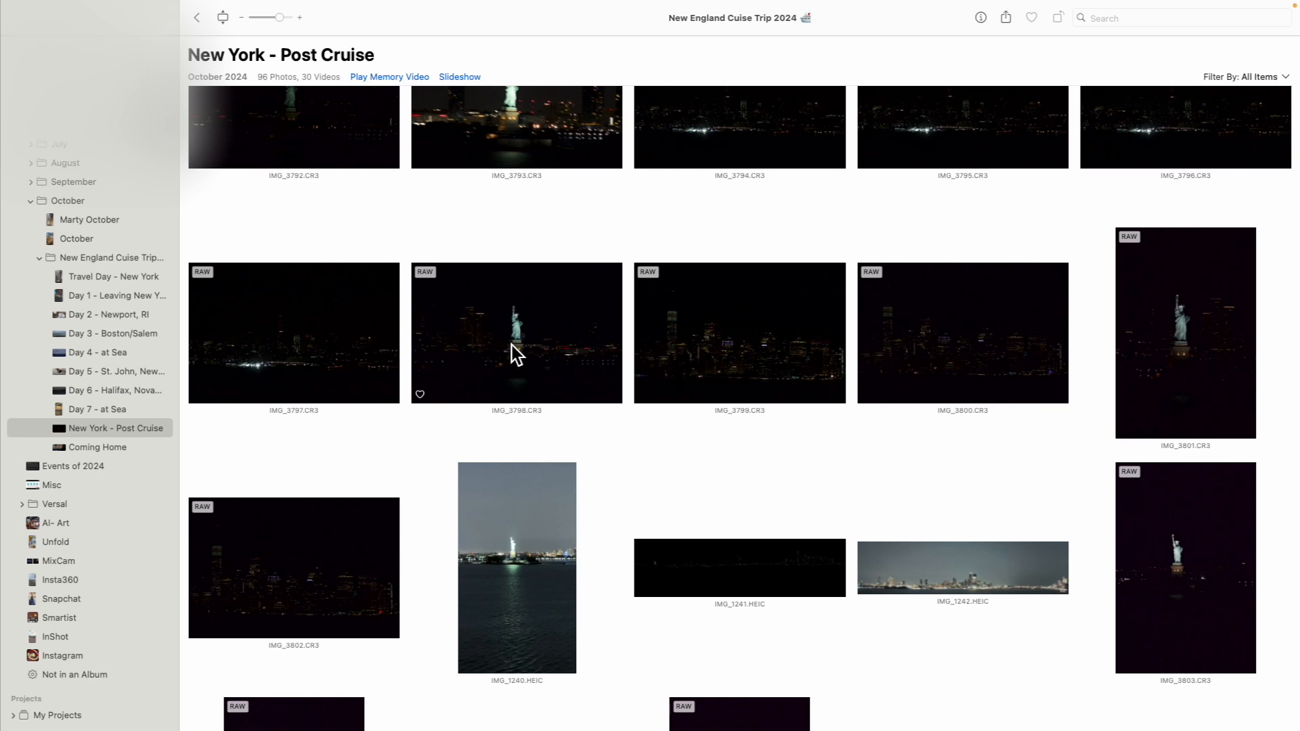
scroll(512, 345, "down", 10)
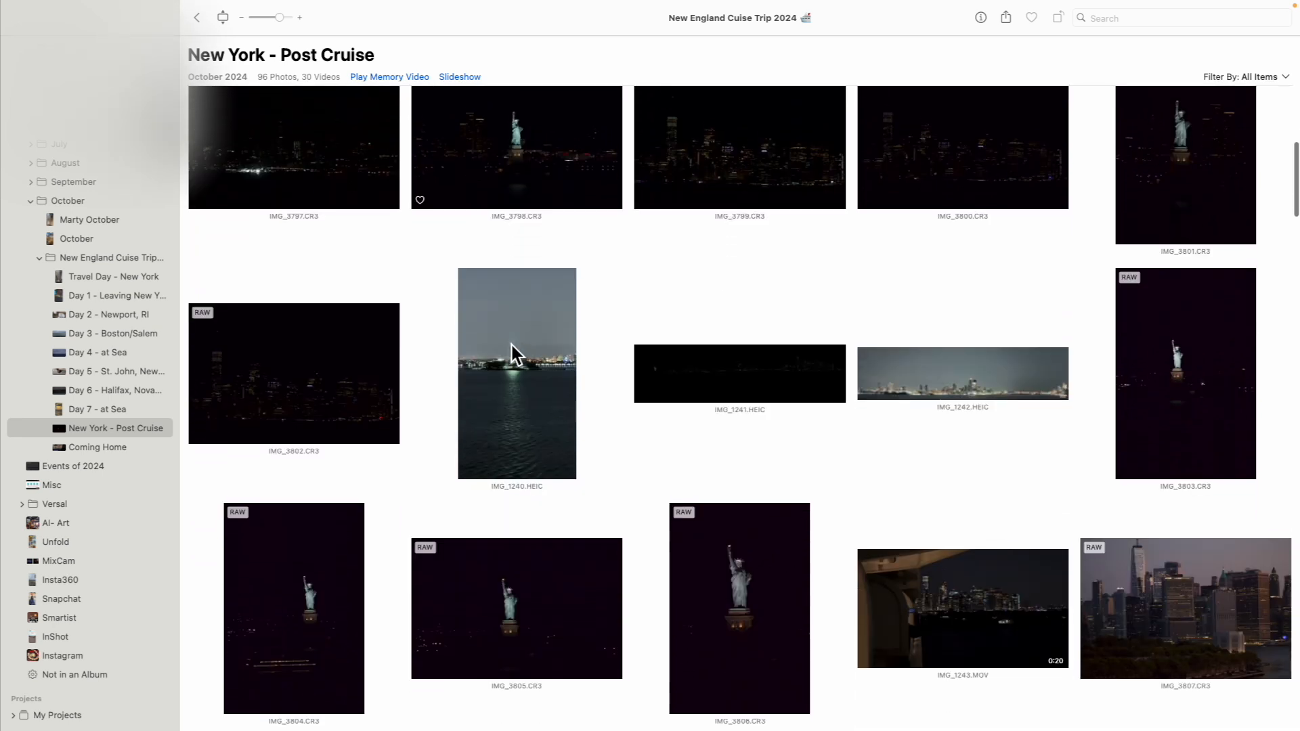
scroll(512, 346, "down", 5)
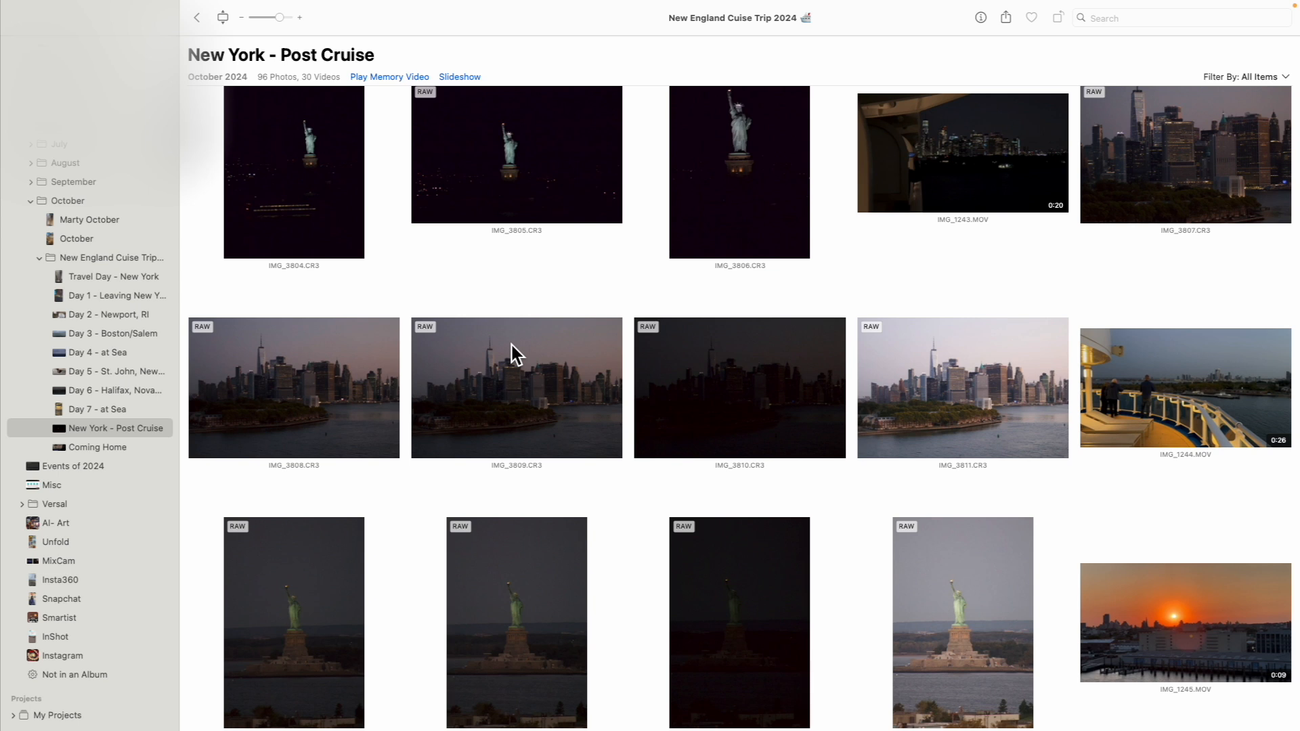
scroll(512, 345, "down", 3)
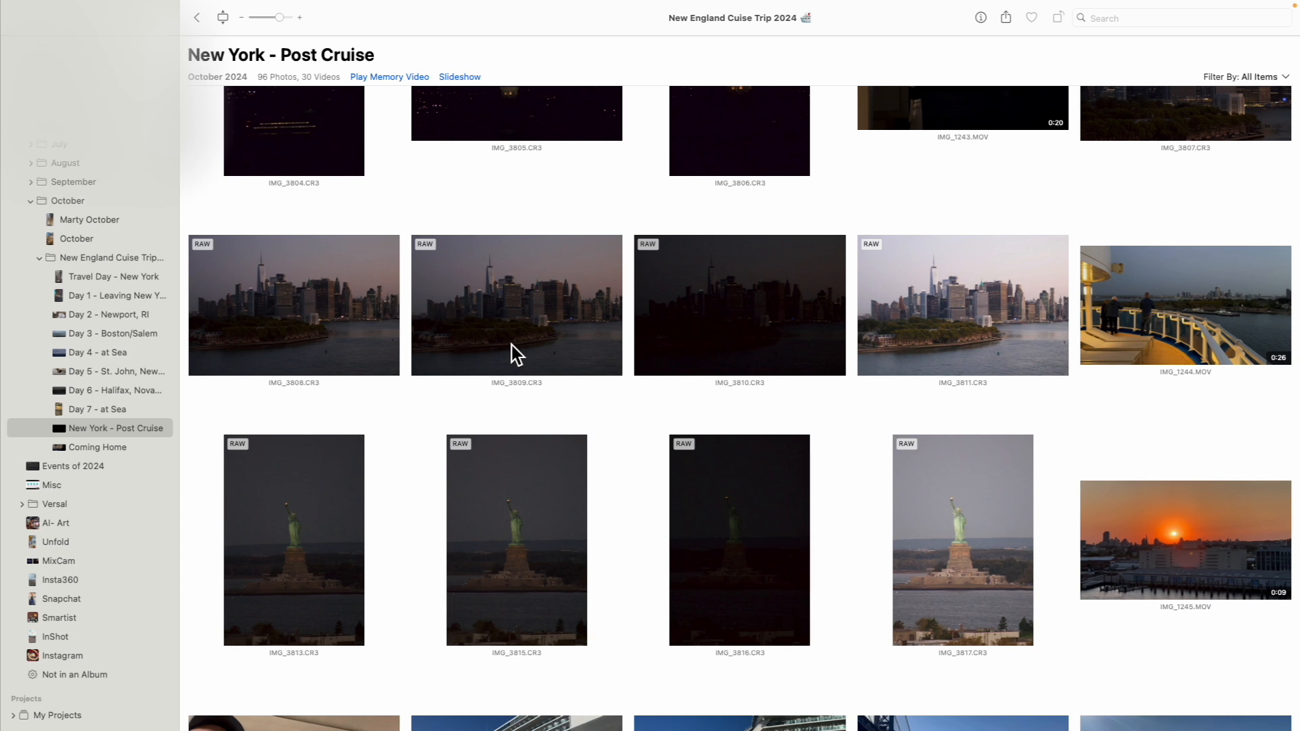
scroll(512, 345, "down", 6)
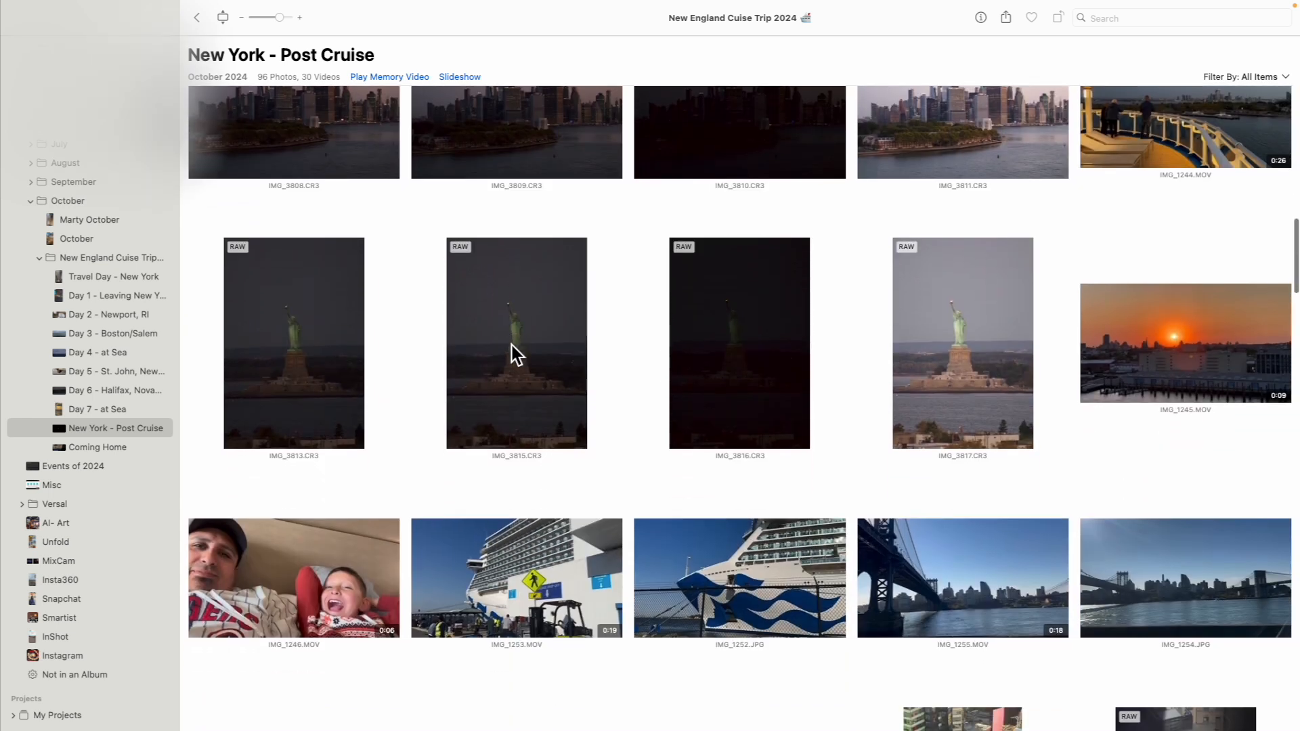
scroll(511, 342, "down", 2)
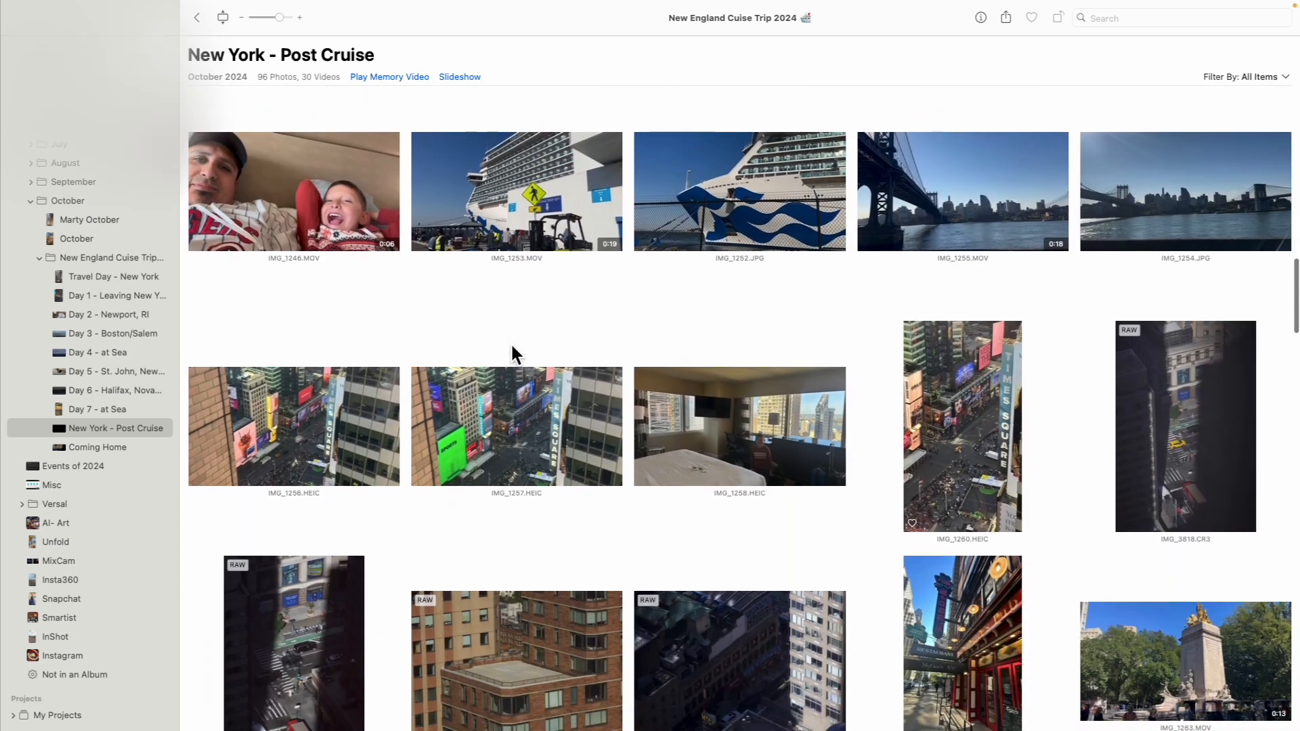
scroll(510, 343, "down", 4)
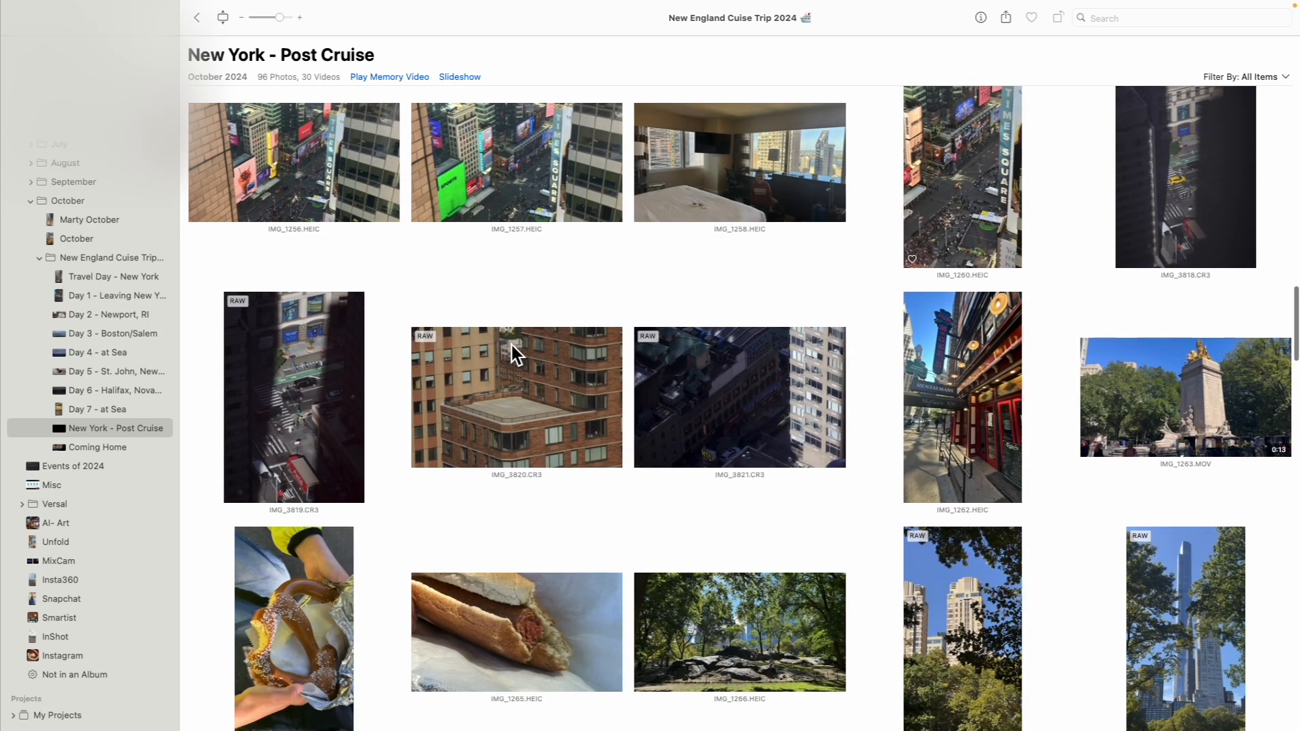
scroll(513, 345, "up", 15)
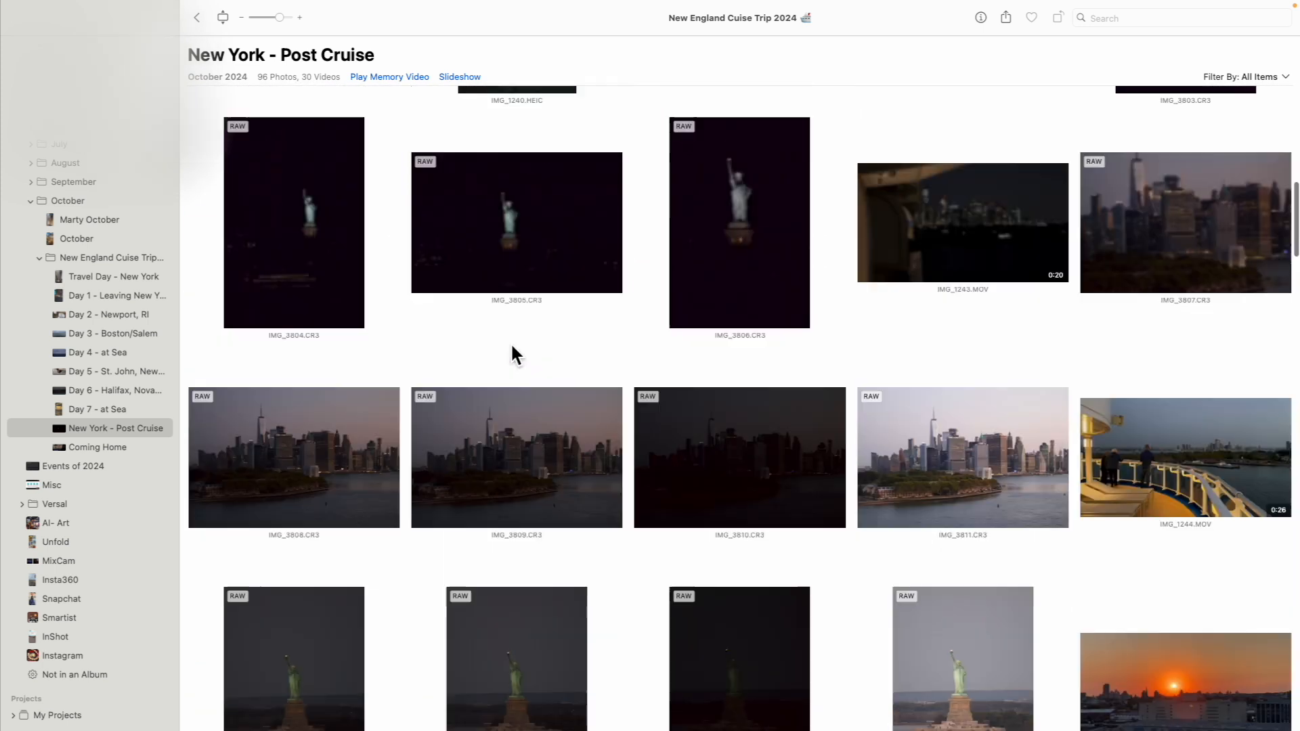
scroll(512, 342, "up", 5)
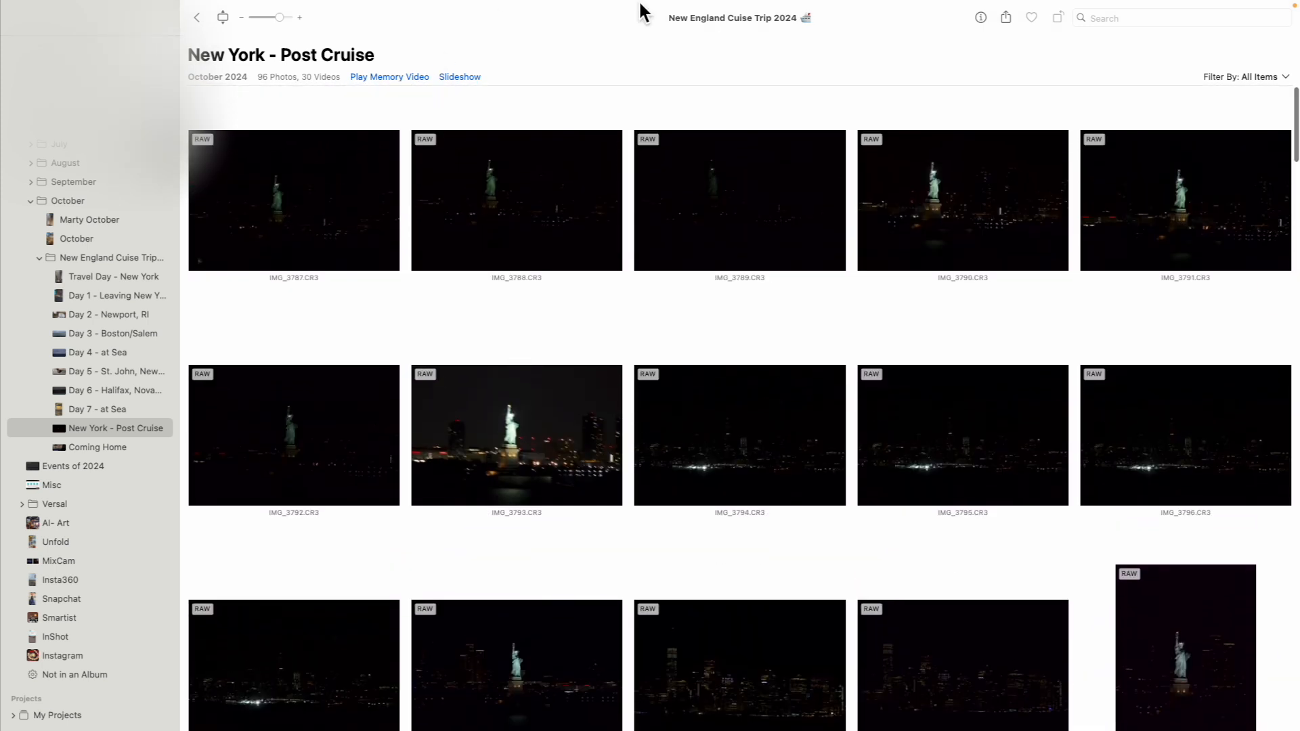